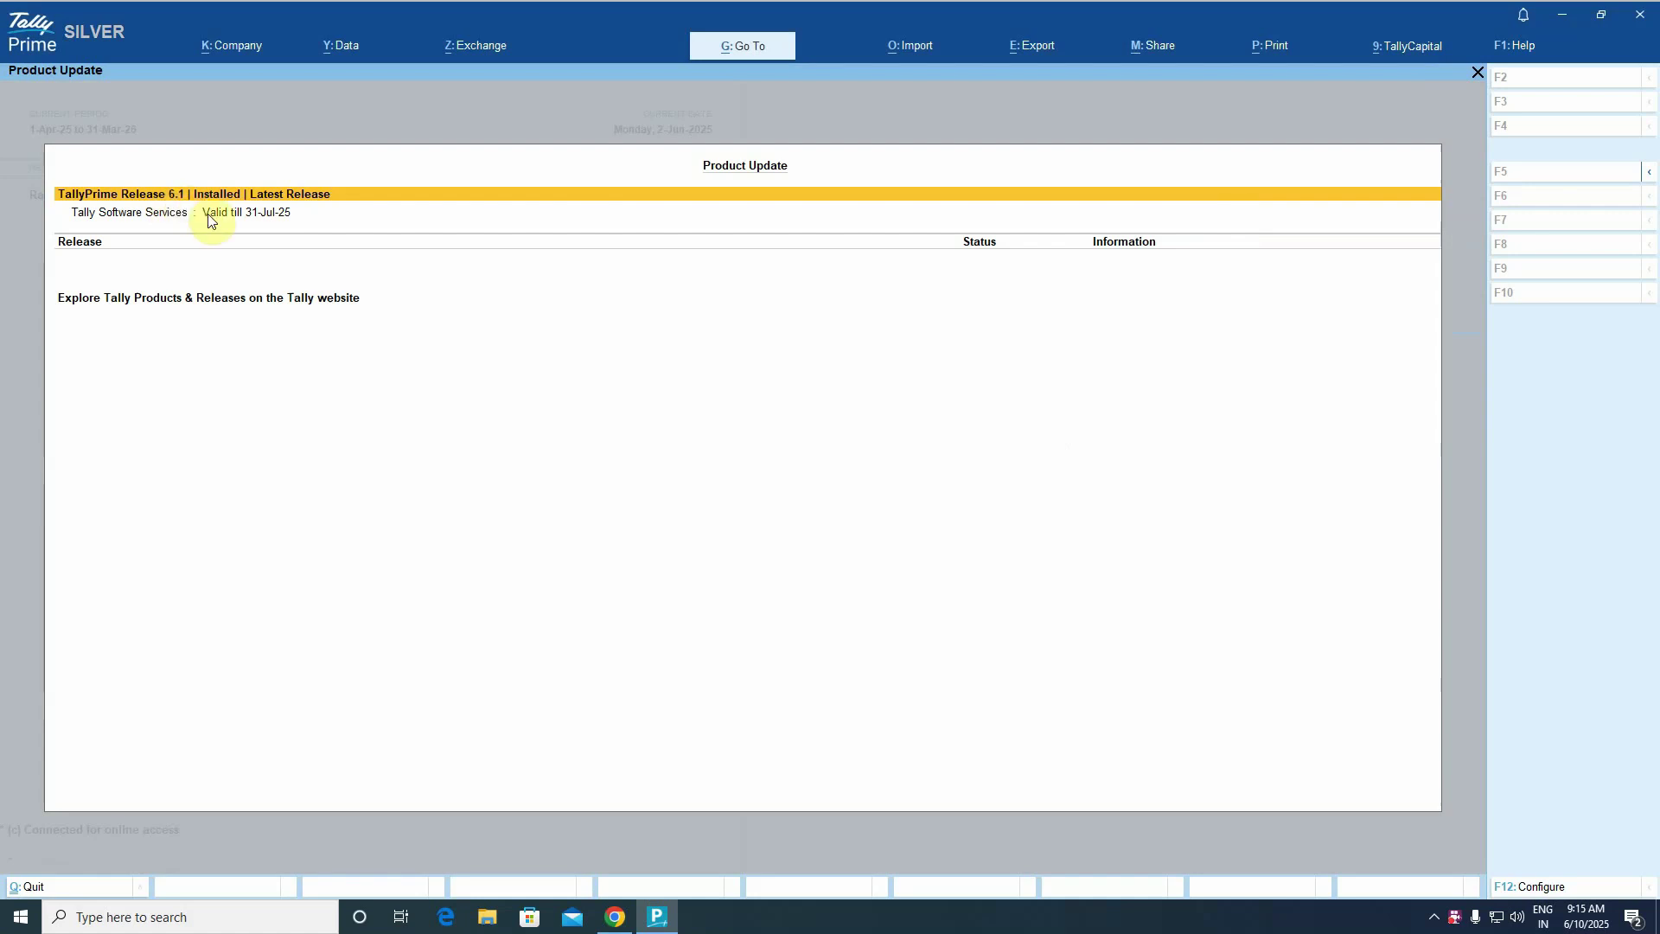
Close the Product Update screen and decline the Quit prompt to stay on Gateway of Tally.
{"action": "key", "text": "Escape"}
{"action": "key", "text": "Escape"}
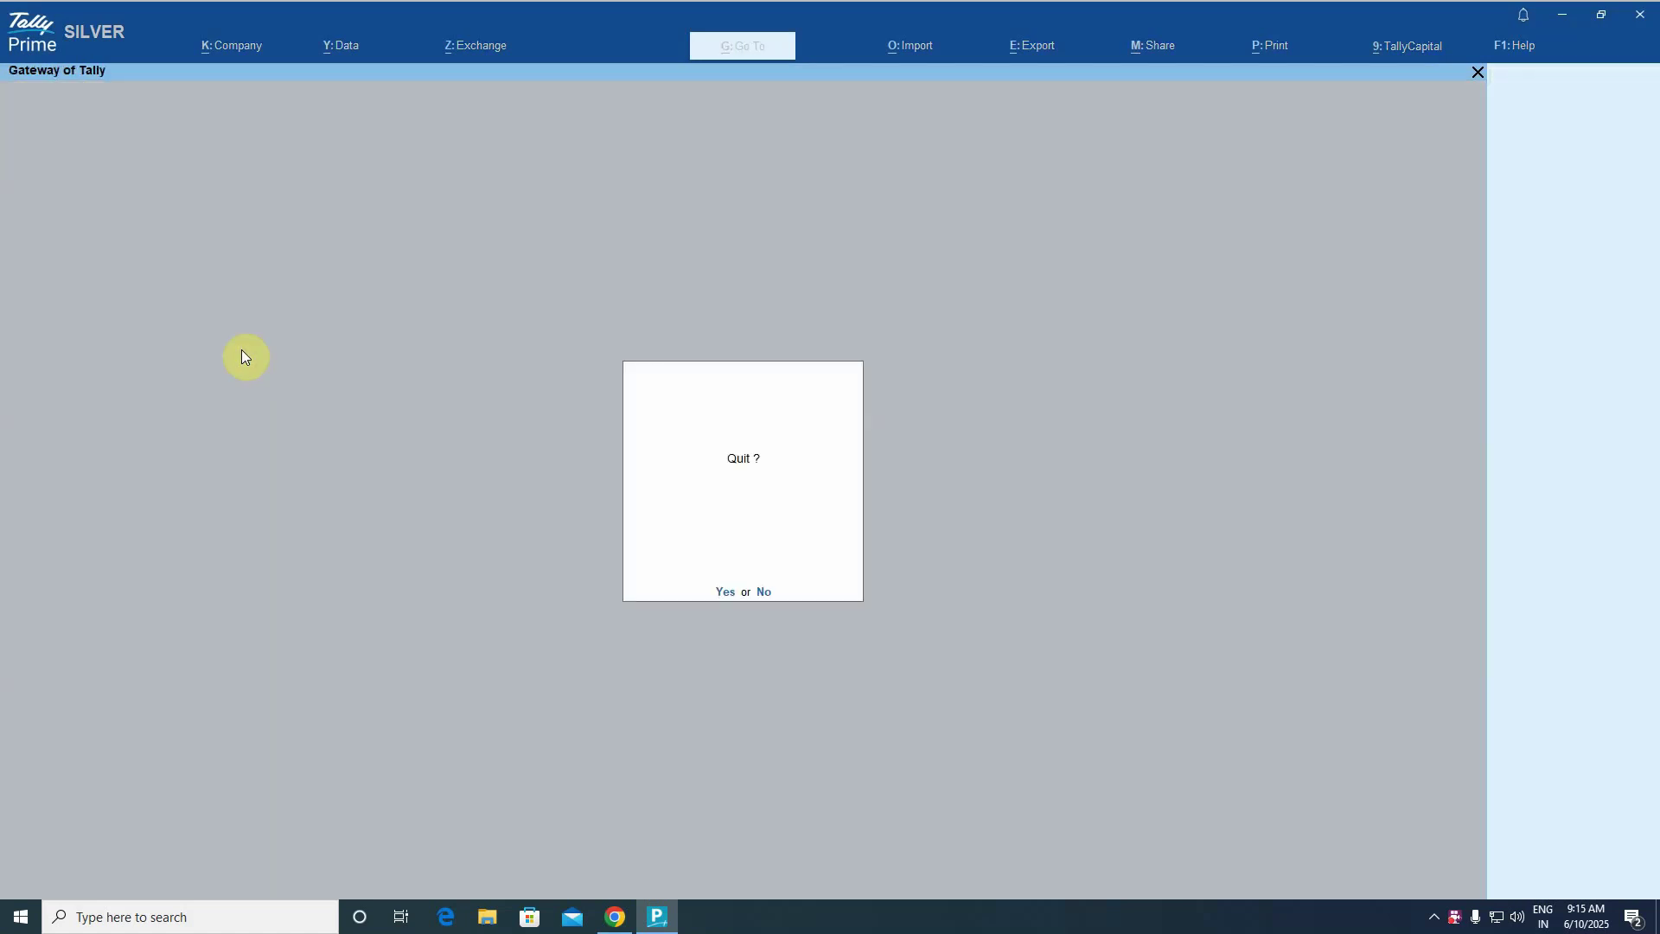
{"action": "key", "text": "Escape"}
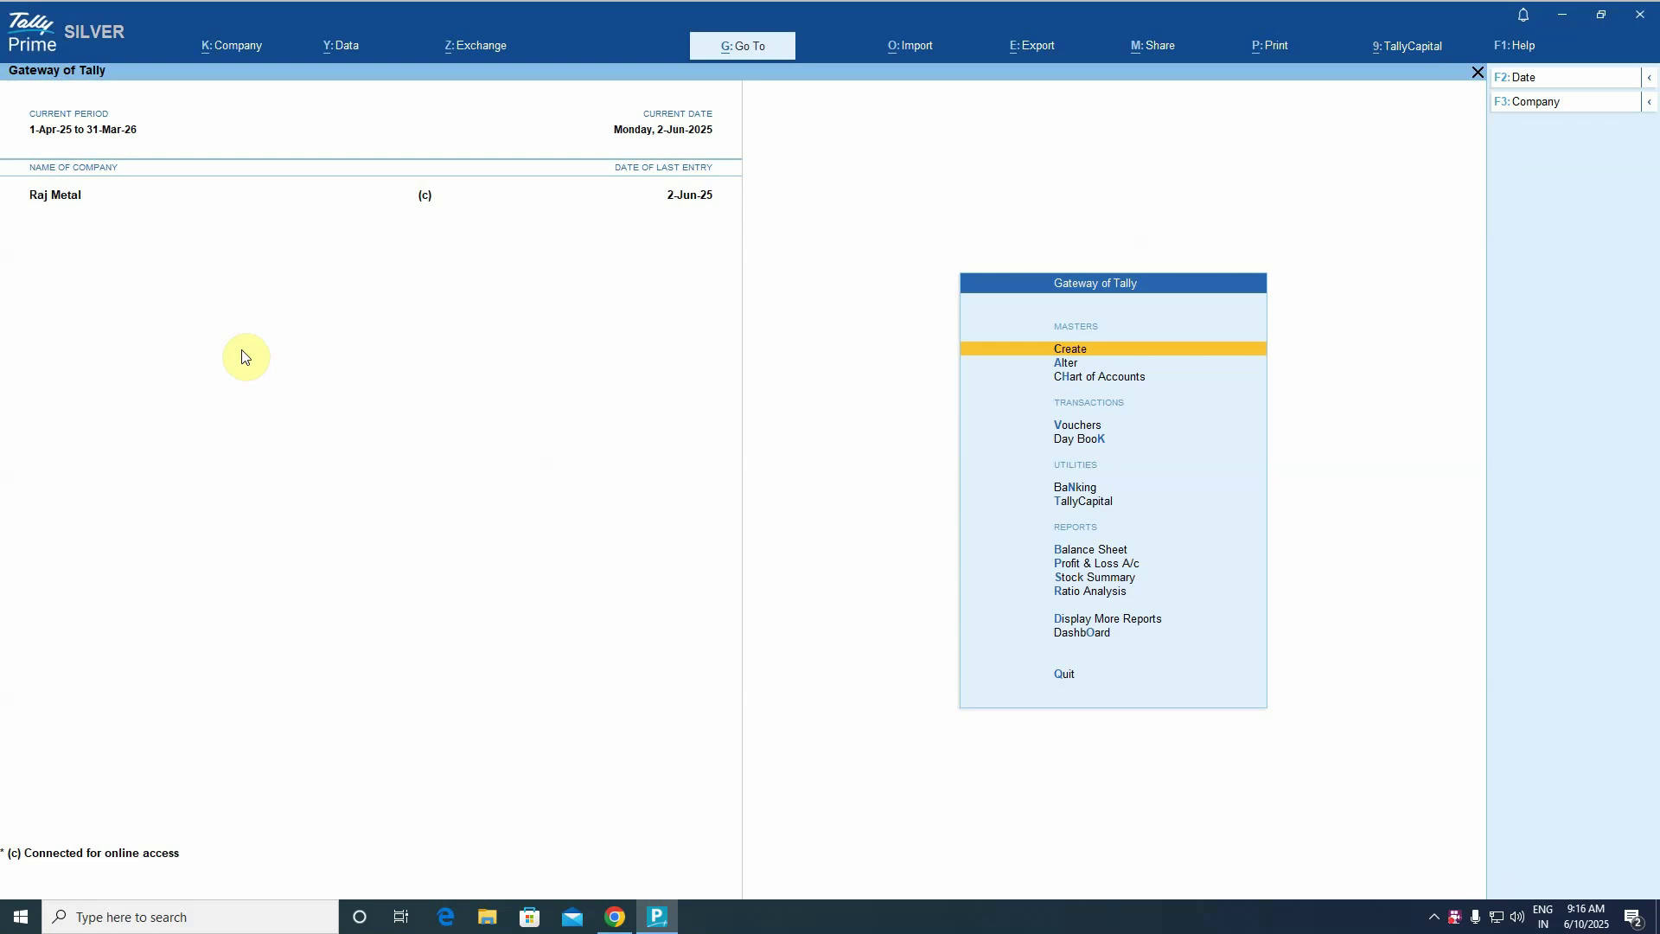
Go through Display More Reports and Statutory Reports to GST Reports, highlighting Invoice Management System (IMS).
{"action": "key", "text": "d"}
{"action": "key", "text": "o"}
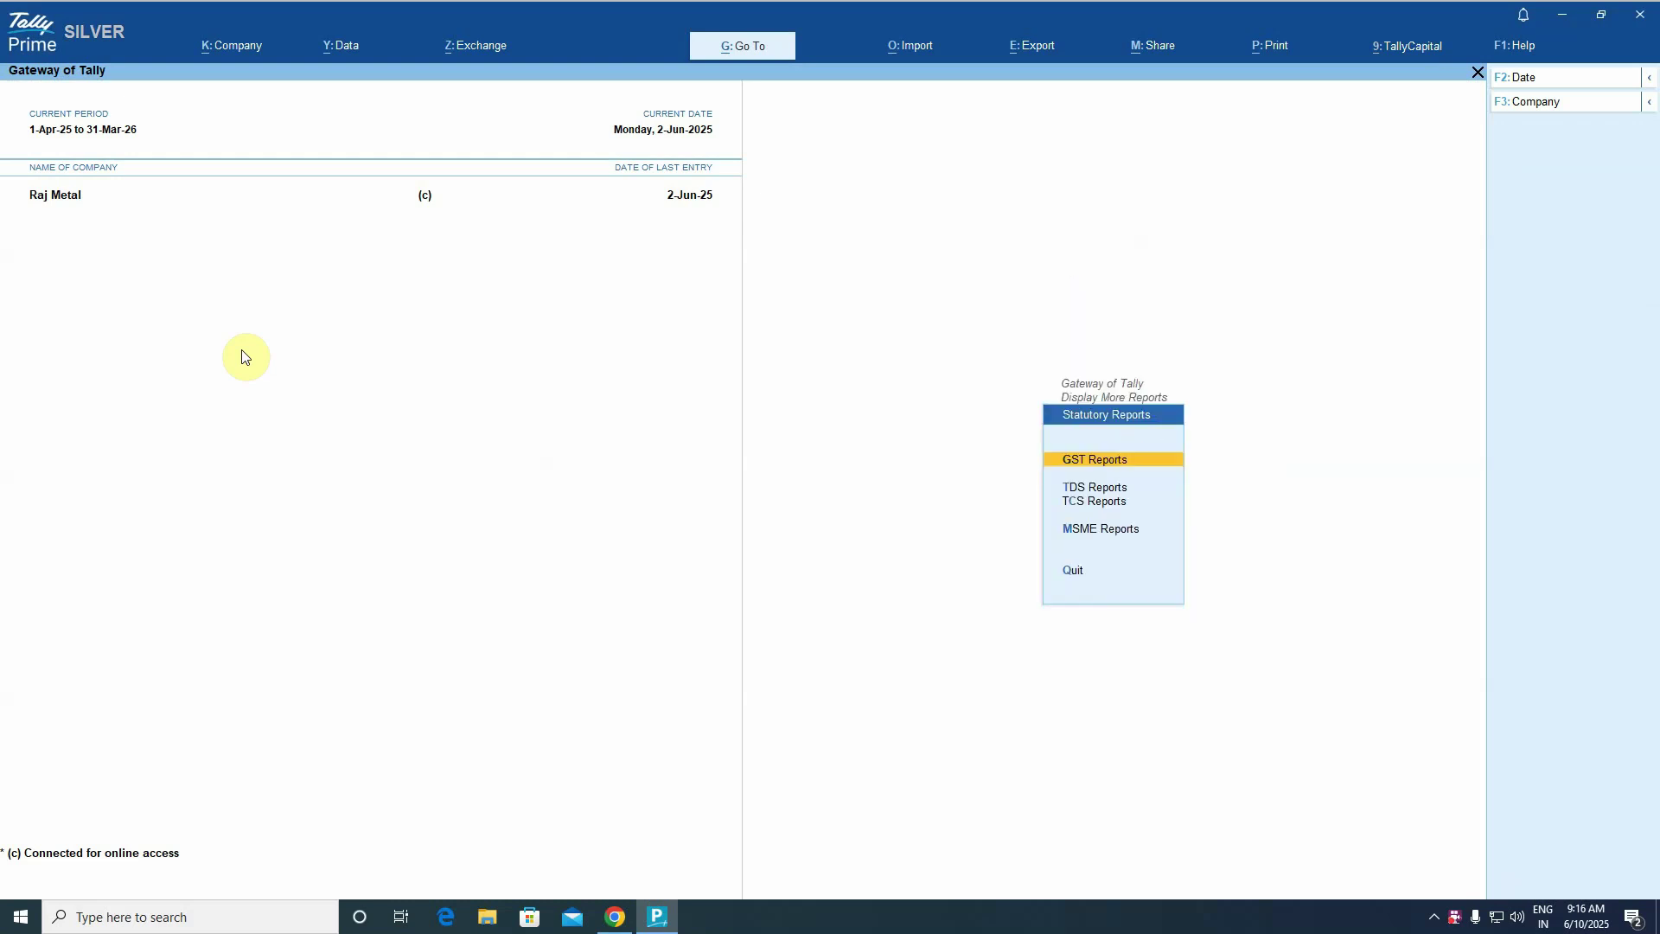
{"action": "key", "text": "g"}
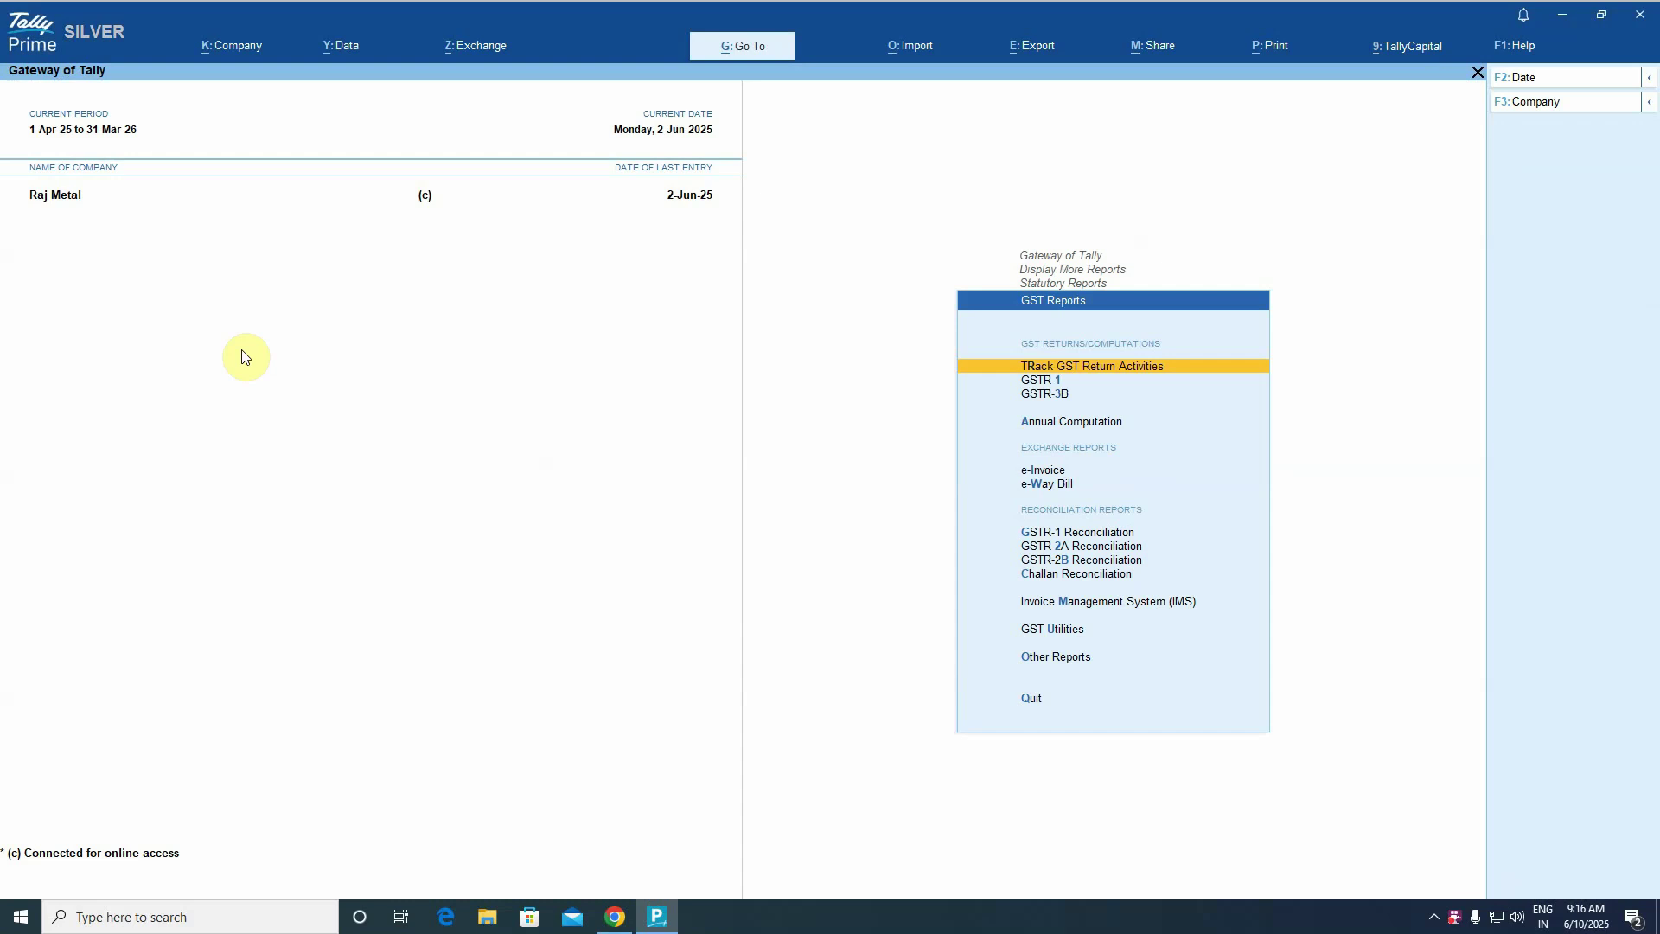
{"action": "key", "text": "Down"}
{"action": "key", "text": "Down"}
{"action": "key", "text": "Down"}
{"action": "key", "text": "Down"}
{"action": "key", "text": "Down"}
{"action": "key", "text": "Down"}
{"action": "key", "text": "Down"}
{"action": "key", "text": "Down"}
{"action": "key", "text": "Down"}
{"action": "key", "text": "Down"}
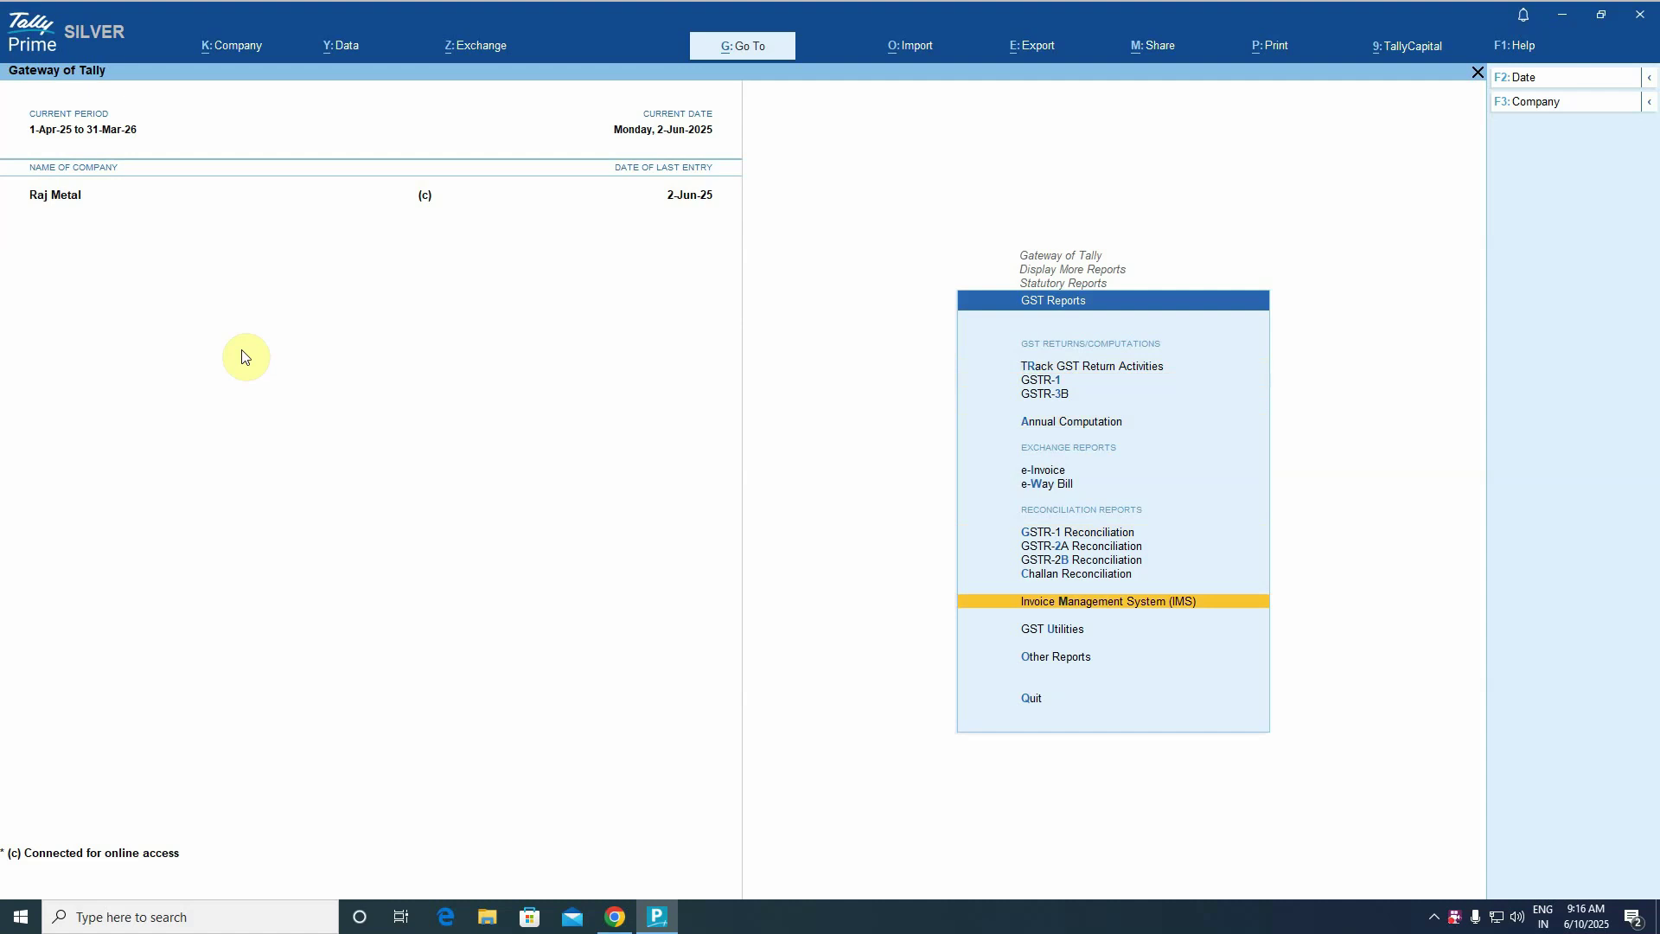
View Product Update (Release 6.1) via Help > Upgrade, then bring the TallyPrime buy page forward in Chrome.
{"action": "left_click", "coordinate": [1517, 48]}
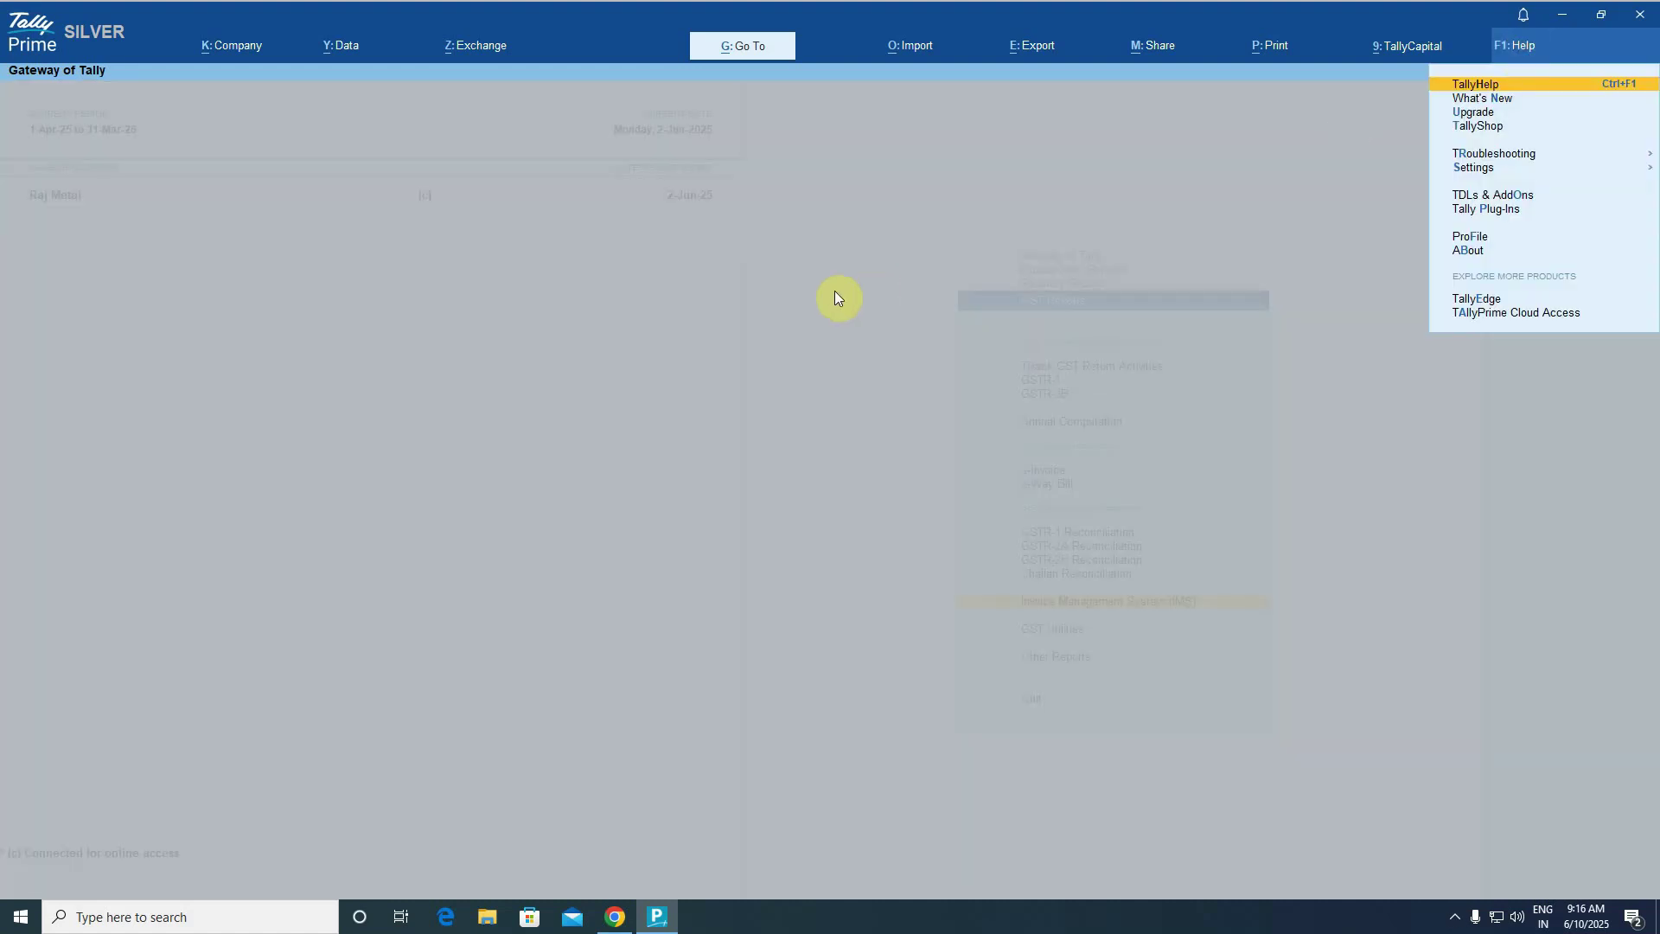
{"action": "key", "text": "Down"}
{"action": "key", "text": "Down"}
{"action": "key", "text": "Return"}
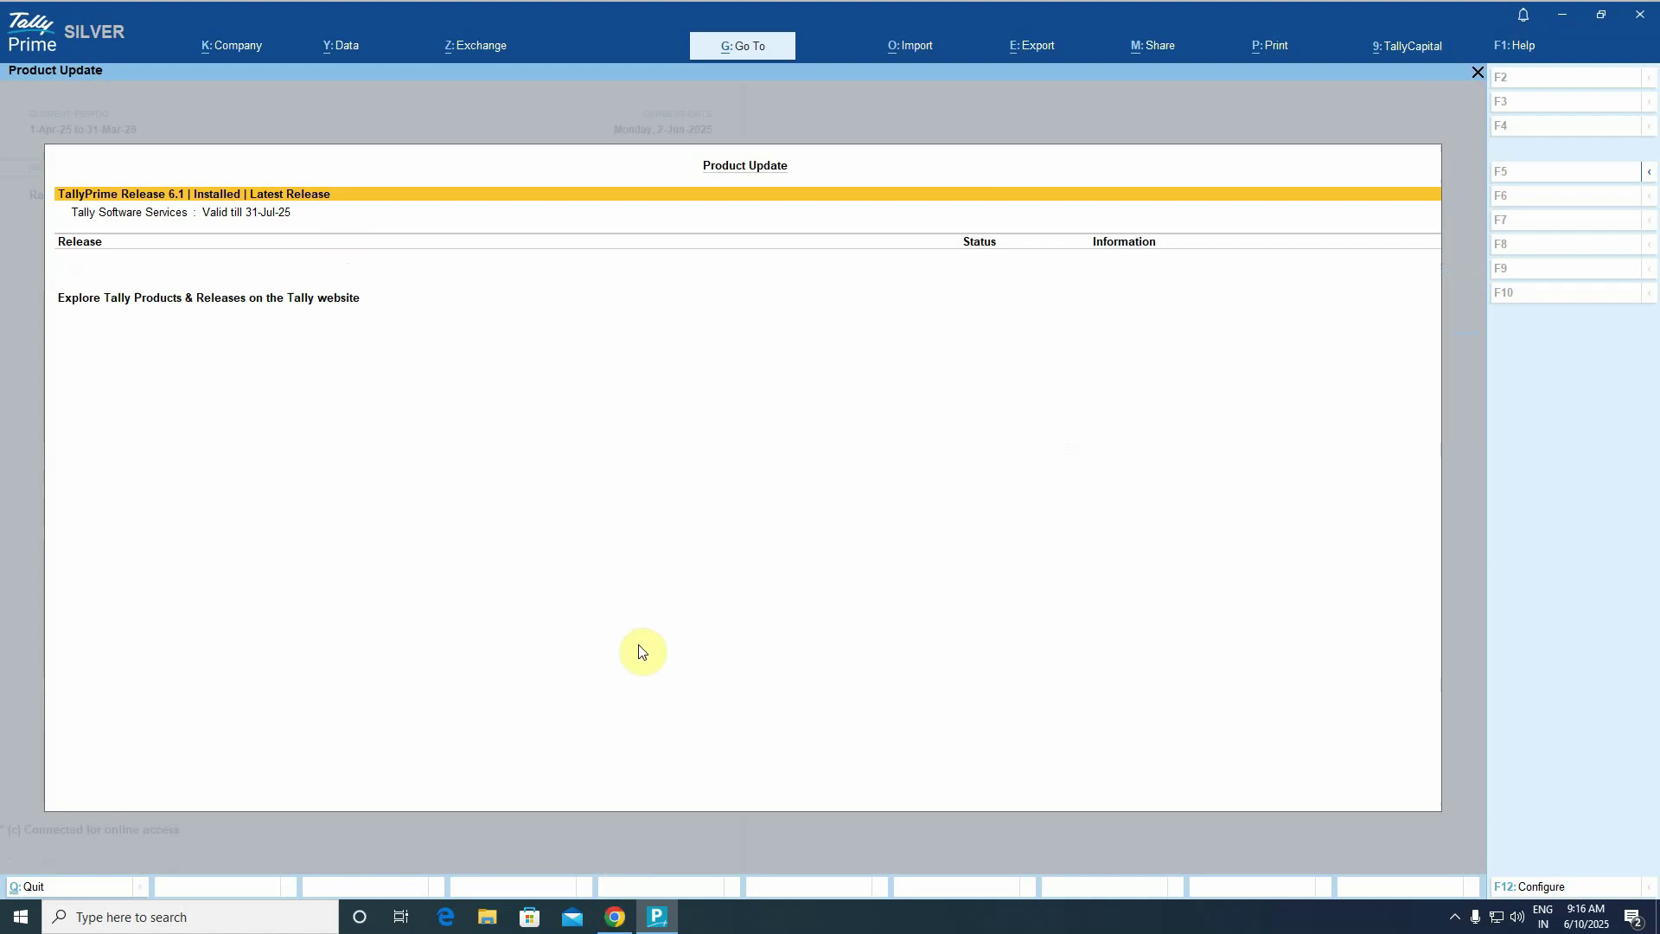
{"action": "left_click", "coordinate": [615, 917]}
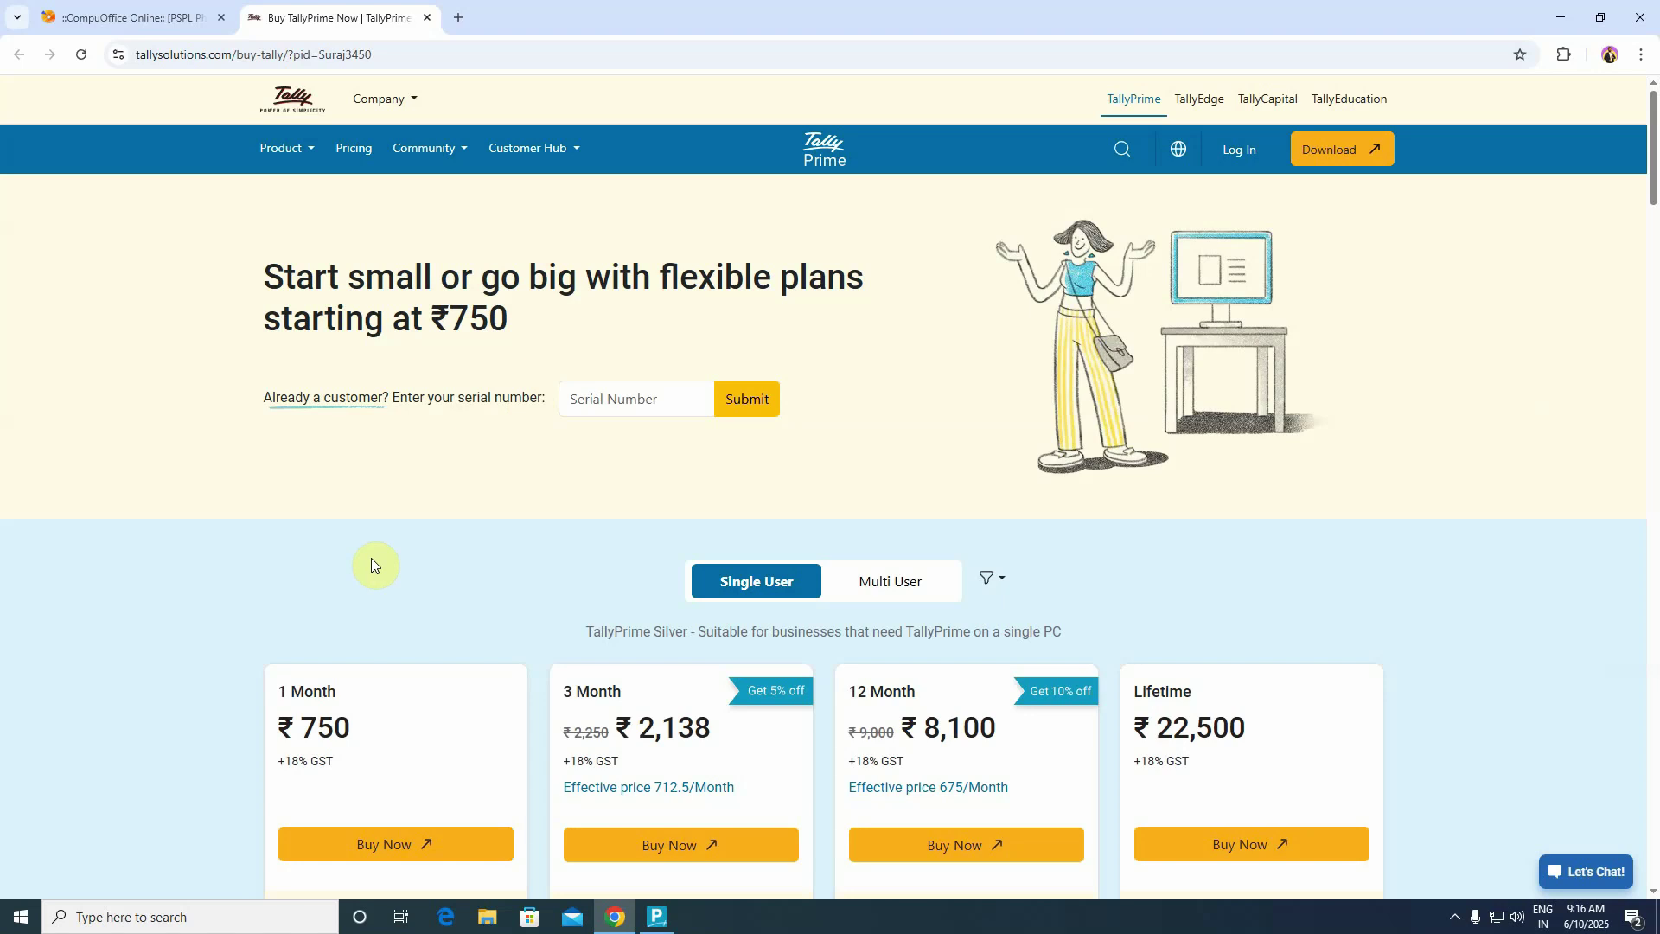
{"action": "scroll", "coordinate": [389, 550], "scroll_direction": "down", "scroll_amount": 5}
{"action": "scroll", "coordinate": [394, 551], "scroll_direction": "up", "scroll_amount": 5}
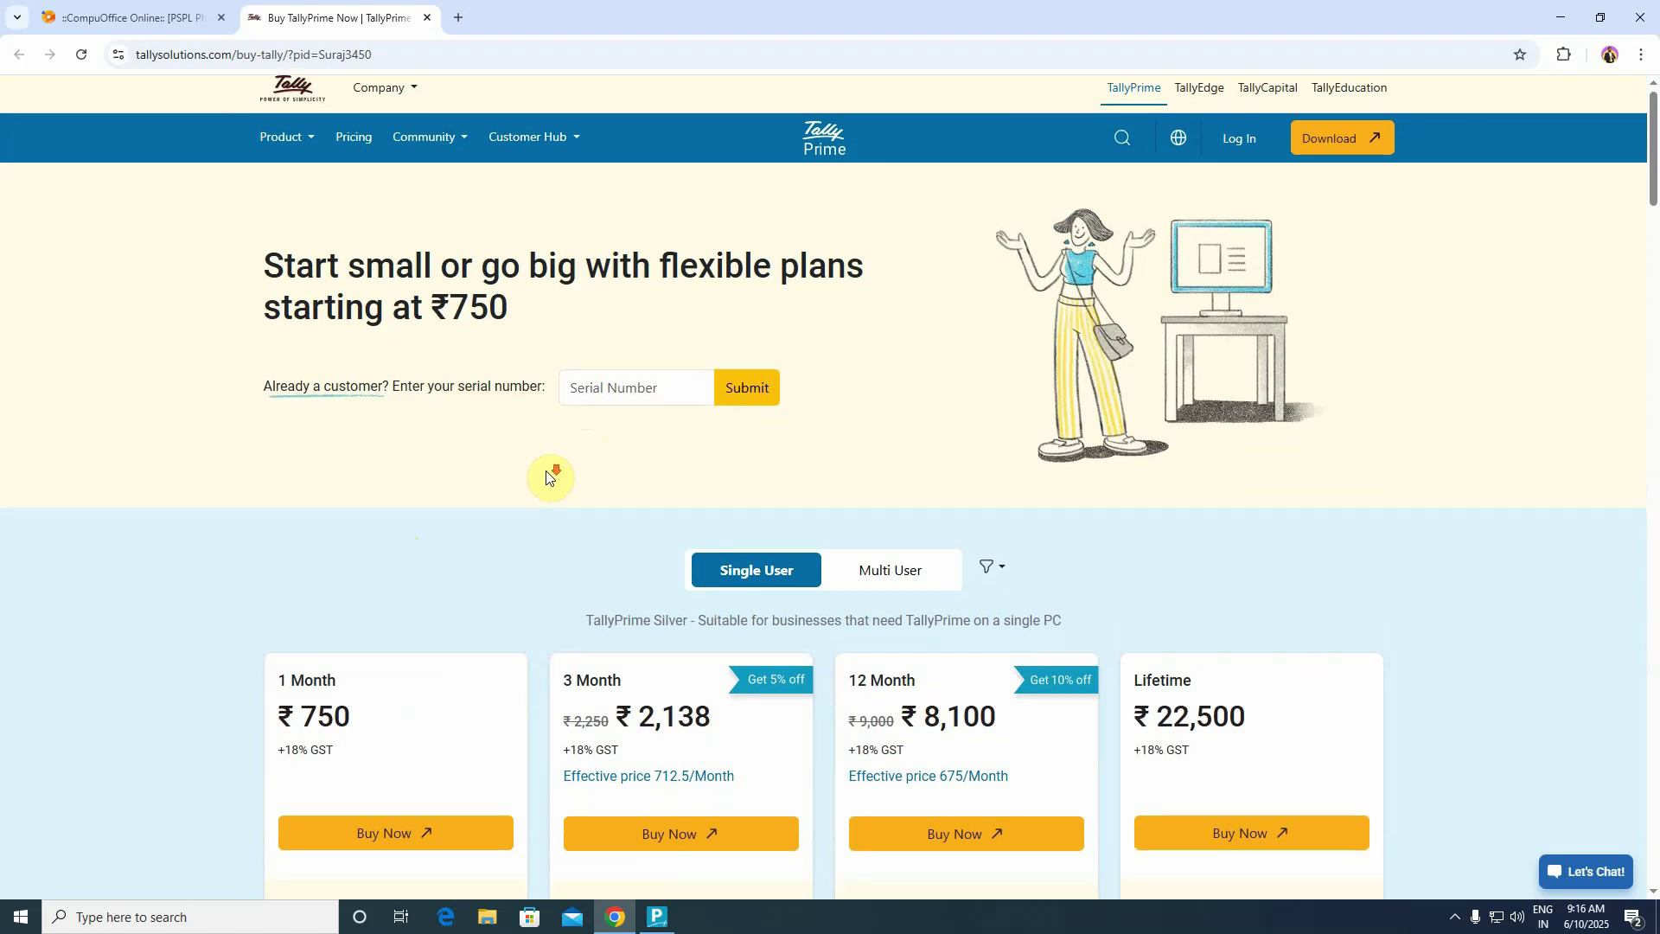
{"action": "scroll", "coordinate": [546, 470], "scroll_direction": "down", "scroll_amount": 5}
{"action": "scroll", "coordinate": [547, 476], "scroll_direction": "up", "scroll_amount": 3}
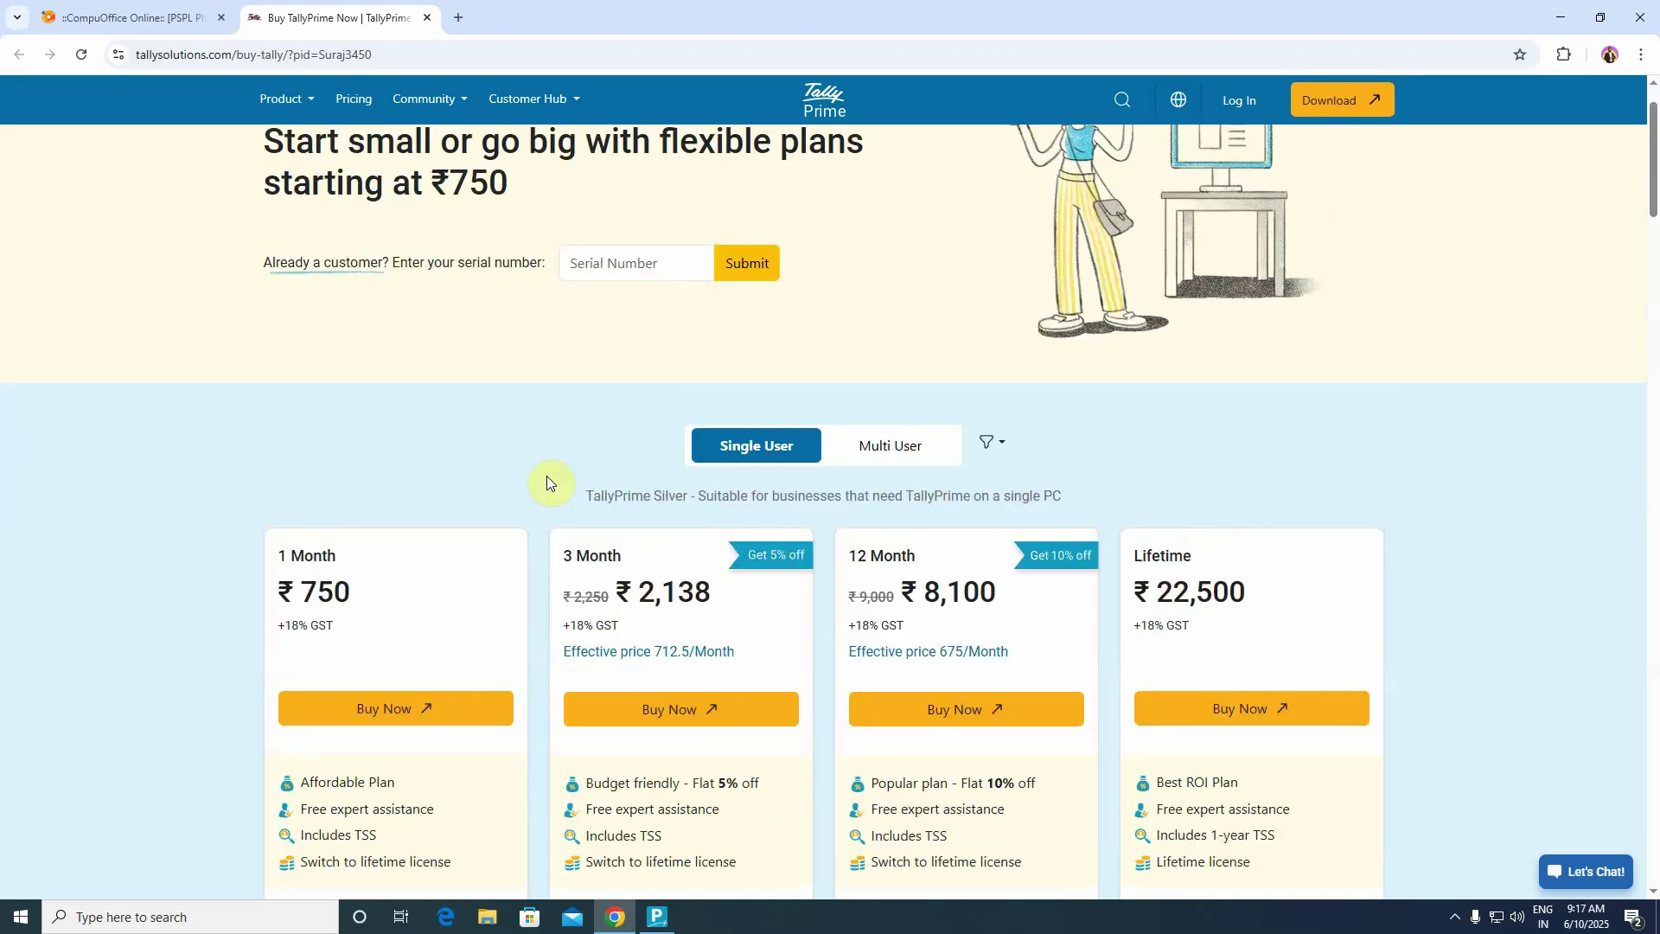
{"action": "scroll", "coordinate": [546, 477], "scroll_direction": "down", "scroll_amount": 3}
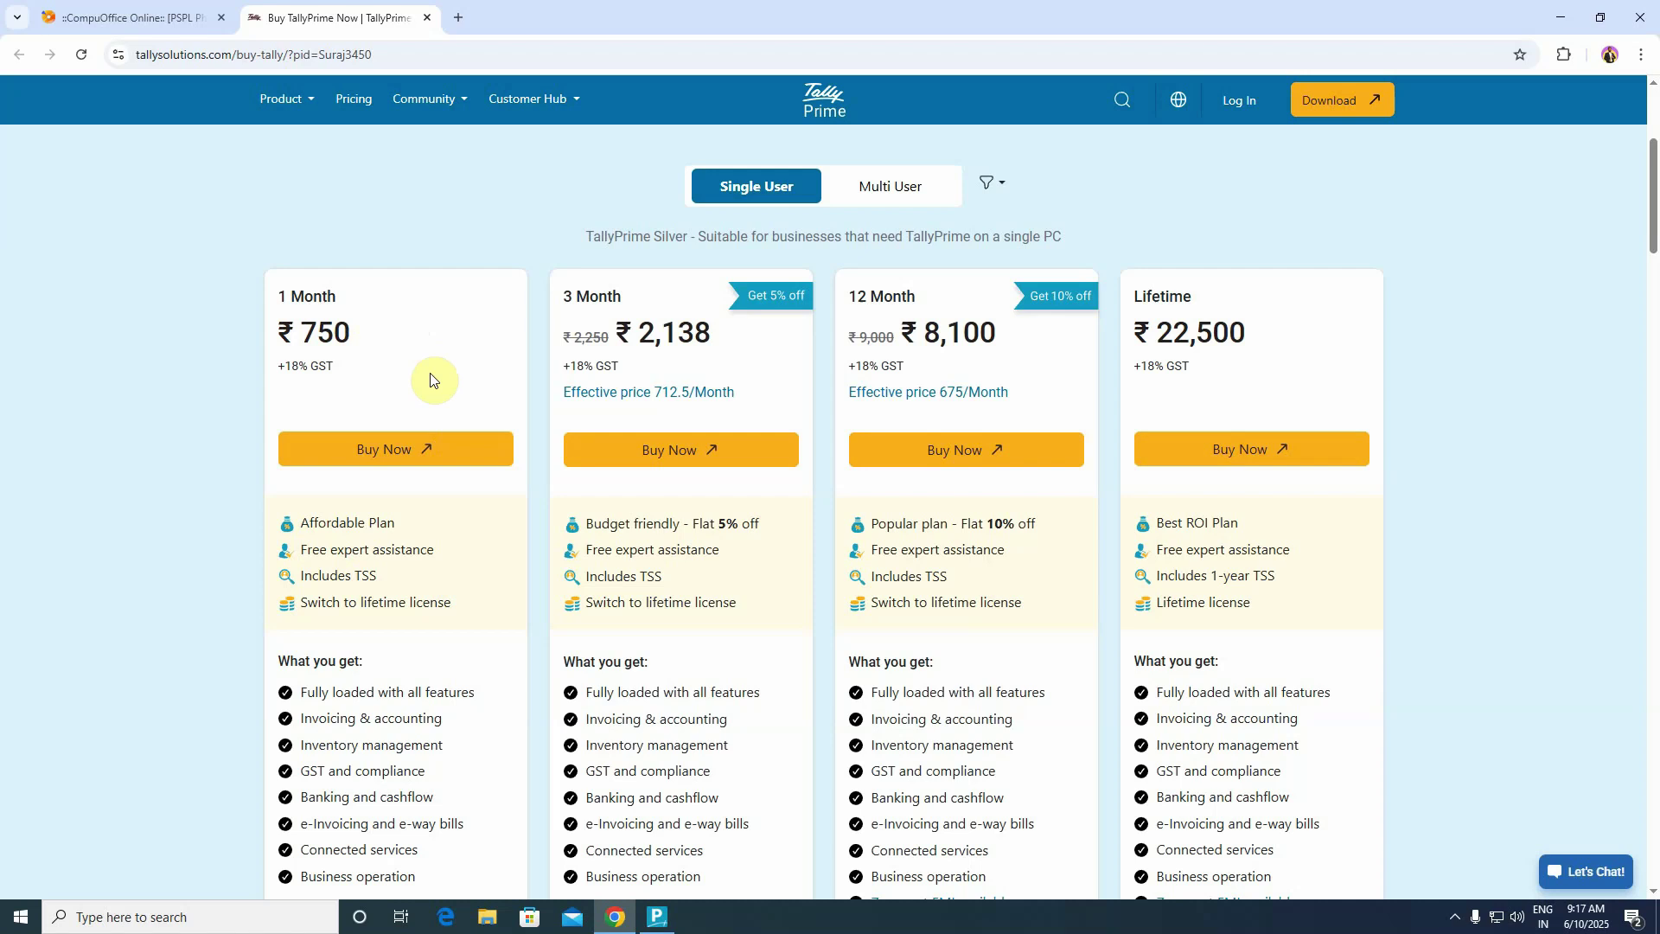
{"action": "scroll", "coordinate": [500, 659], "scroll_direction": "down", "scroll_amount": 1}
{"action": "scroll", "coordinate": [499, 659], "scroll_direction": "down", "scroll_amount": 3}
{"action": "scroll", "coordinate": [545, 605], "scroll_direction": "up", "scroll_amount": 3}
{"action": "scroll", "coordinate": [1105, 652], "scroll_direction": "down", "scroll_amount": 4}
{"action": "scroll", "coordinate": [1072, 600], "scroll_direction": "up", "scroll_amount": 3}
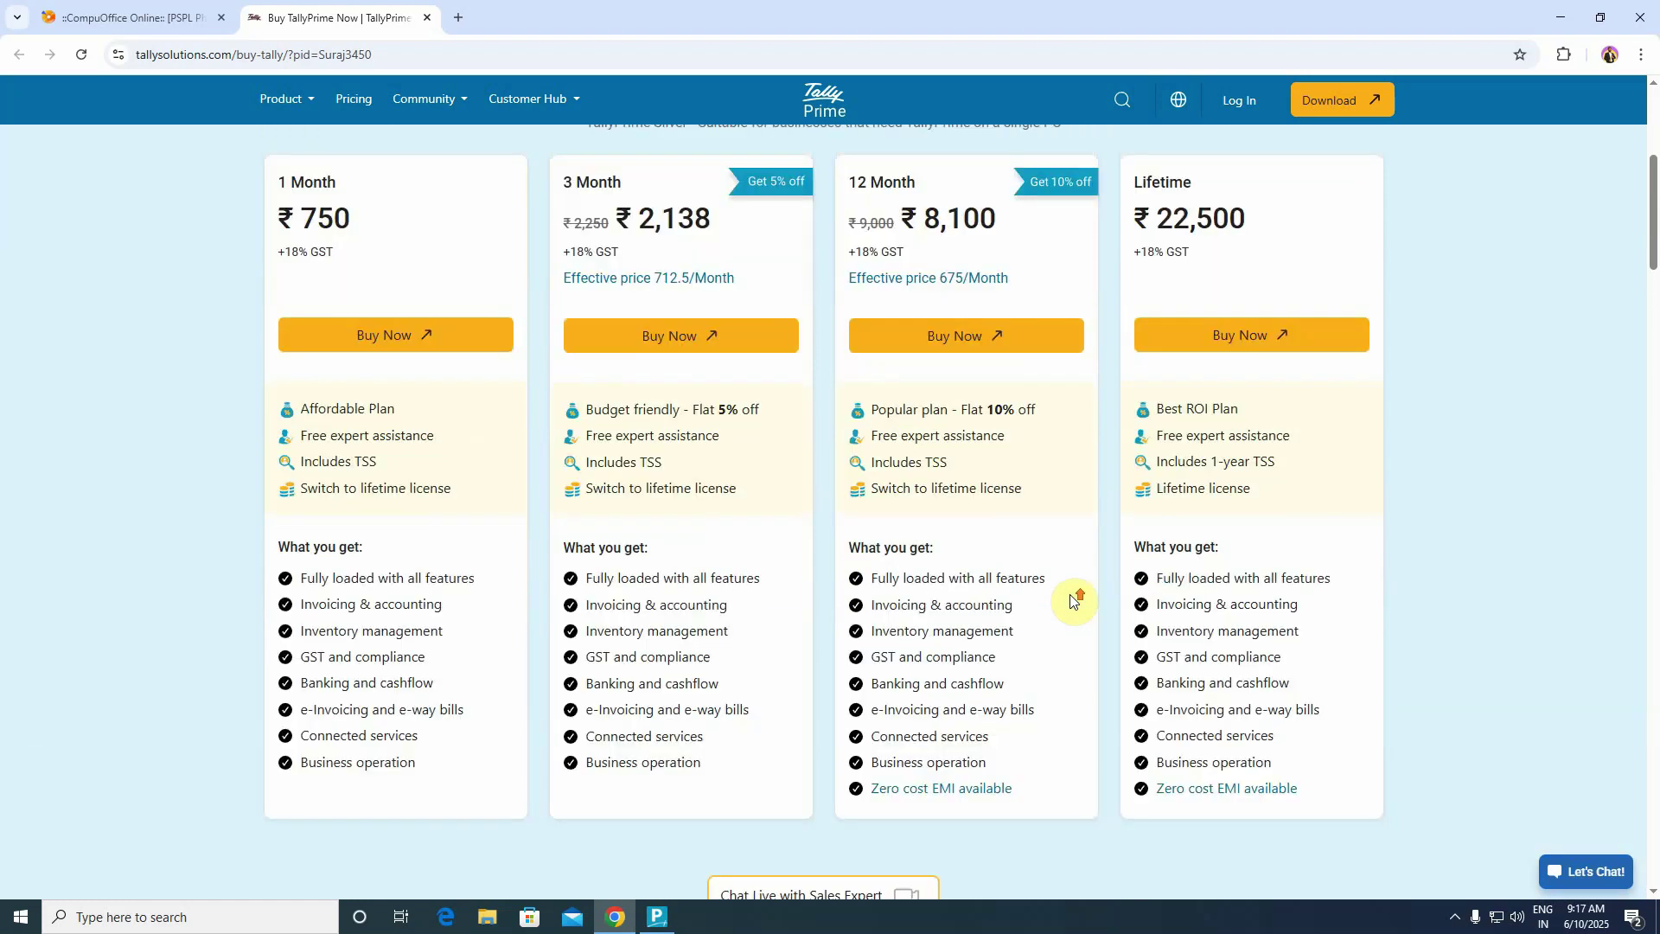
{"action": "scroll", "coordinate": [1071, 598], "scroll_direction": "up", "scroll_amount": 5}
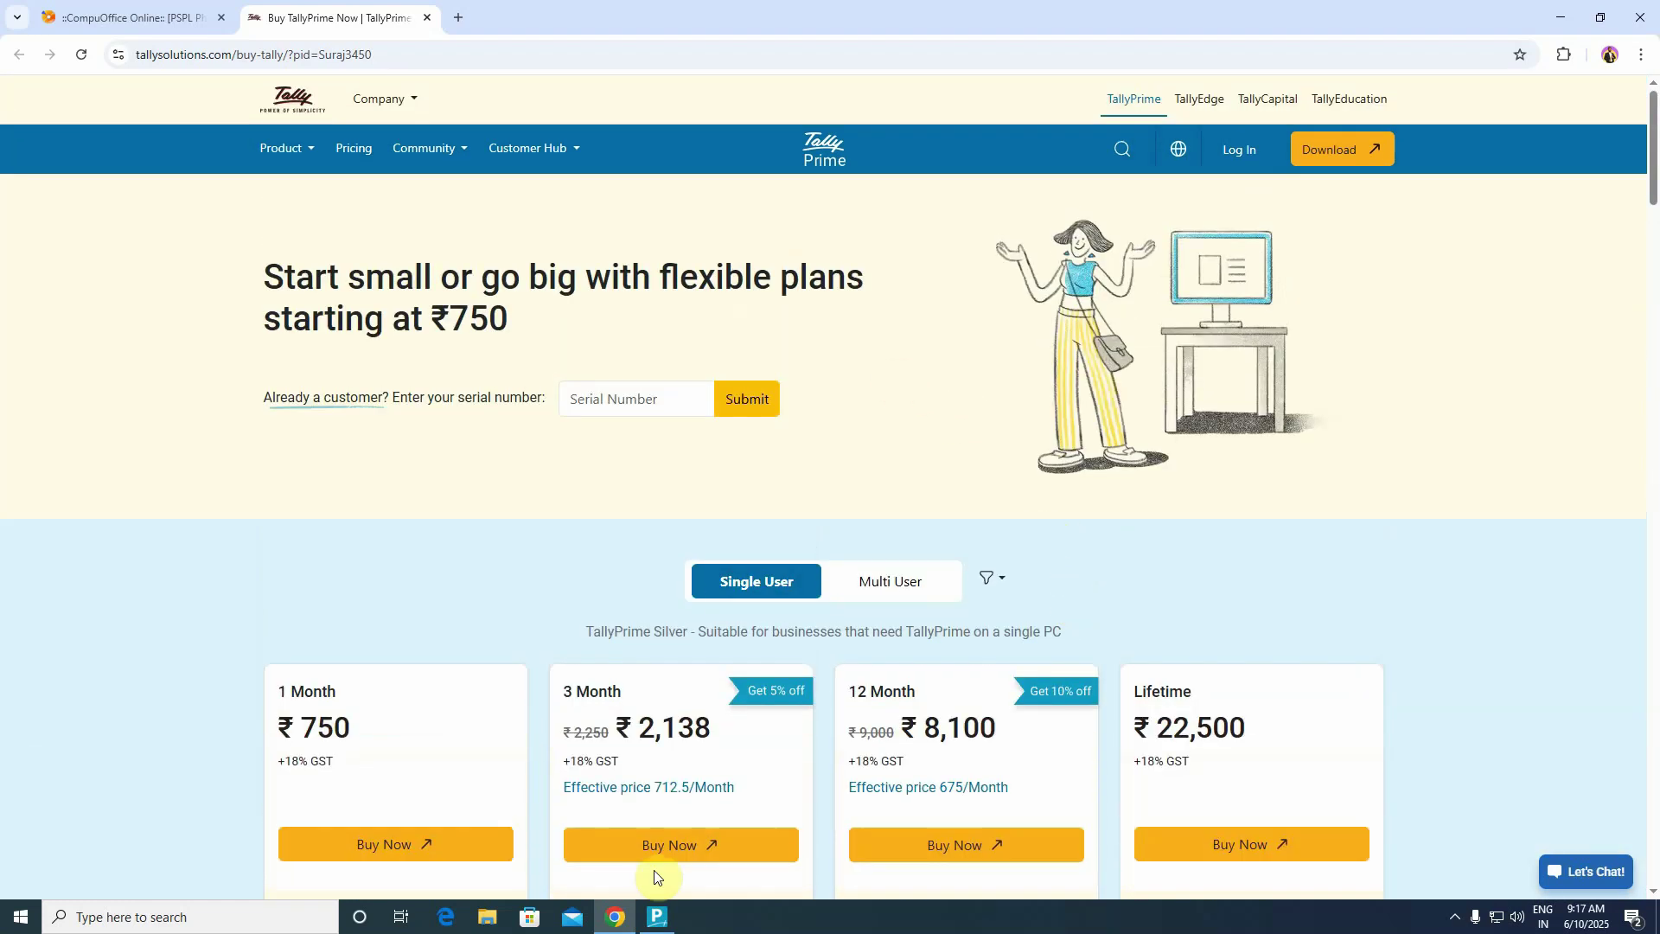
Return to TallyPrime, close Product Update and open Raj Metal's IMS Inward Supplies report.
{"action": "left_click", "coordinate": [657, 916]}
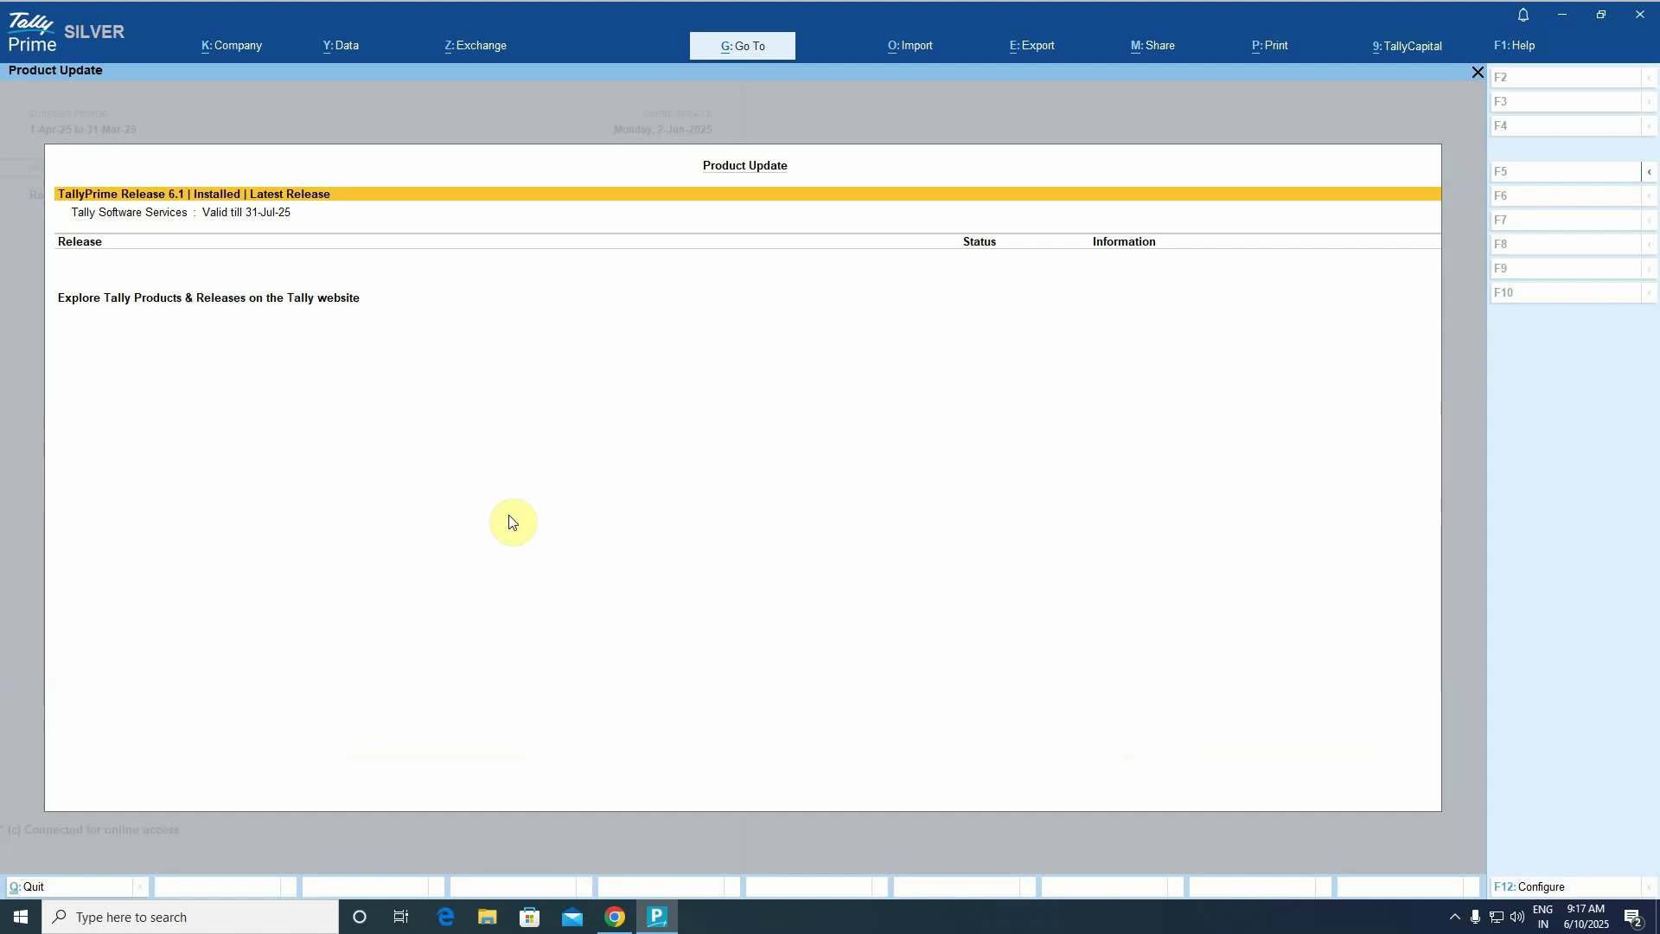
{"action": "key", "text": "Escape"}
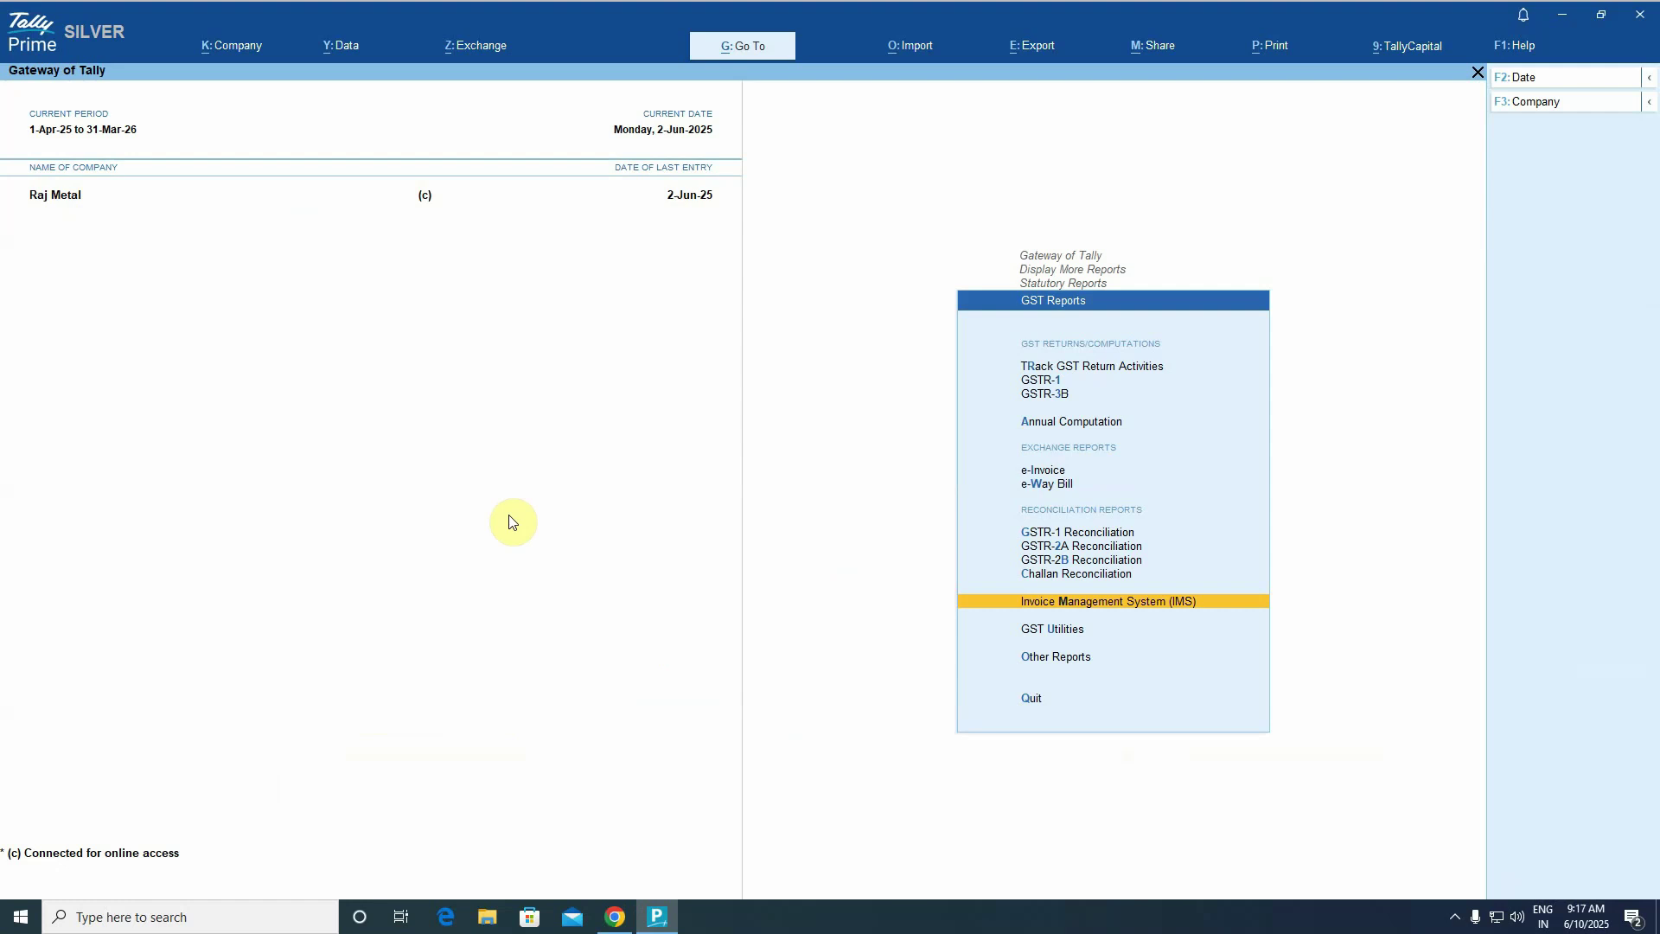
{"action": "key", "text": "Return"}
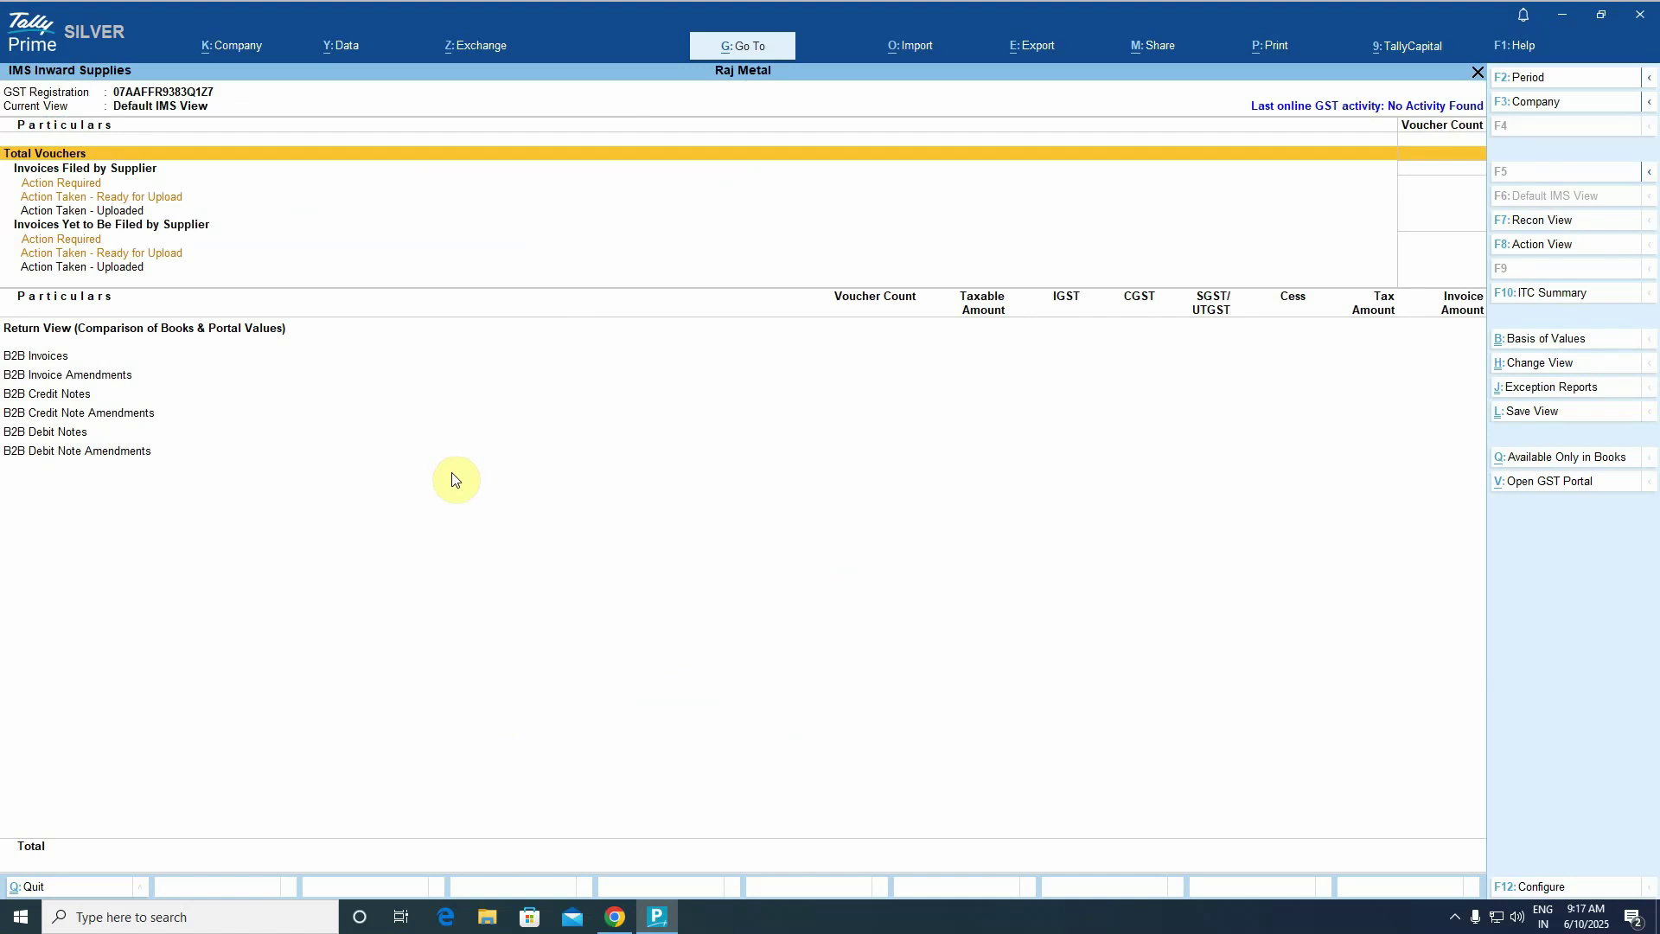
Open Download IMS Inward Invoices from Exchange > All GST Options.
{"action": "left_click", "coordinate": [474, 46]}
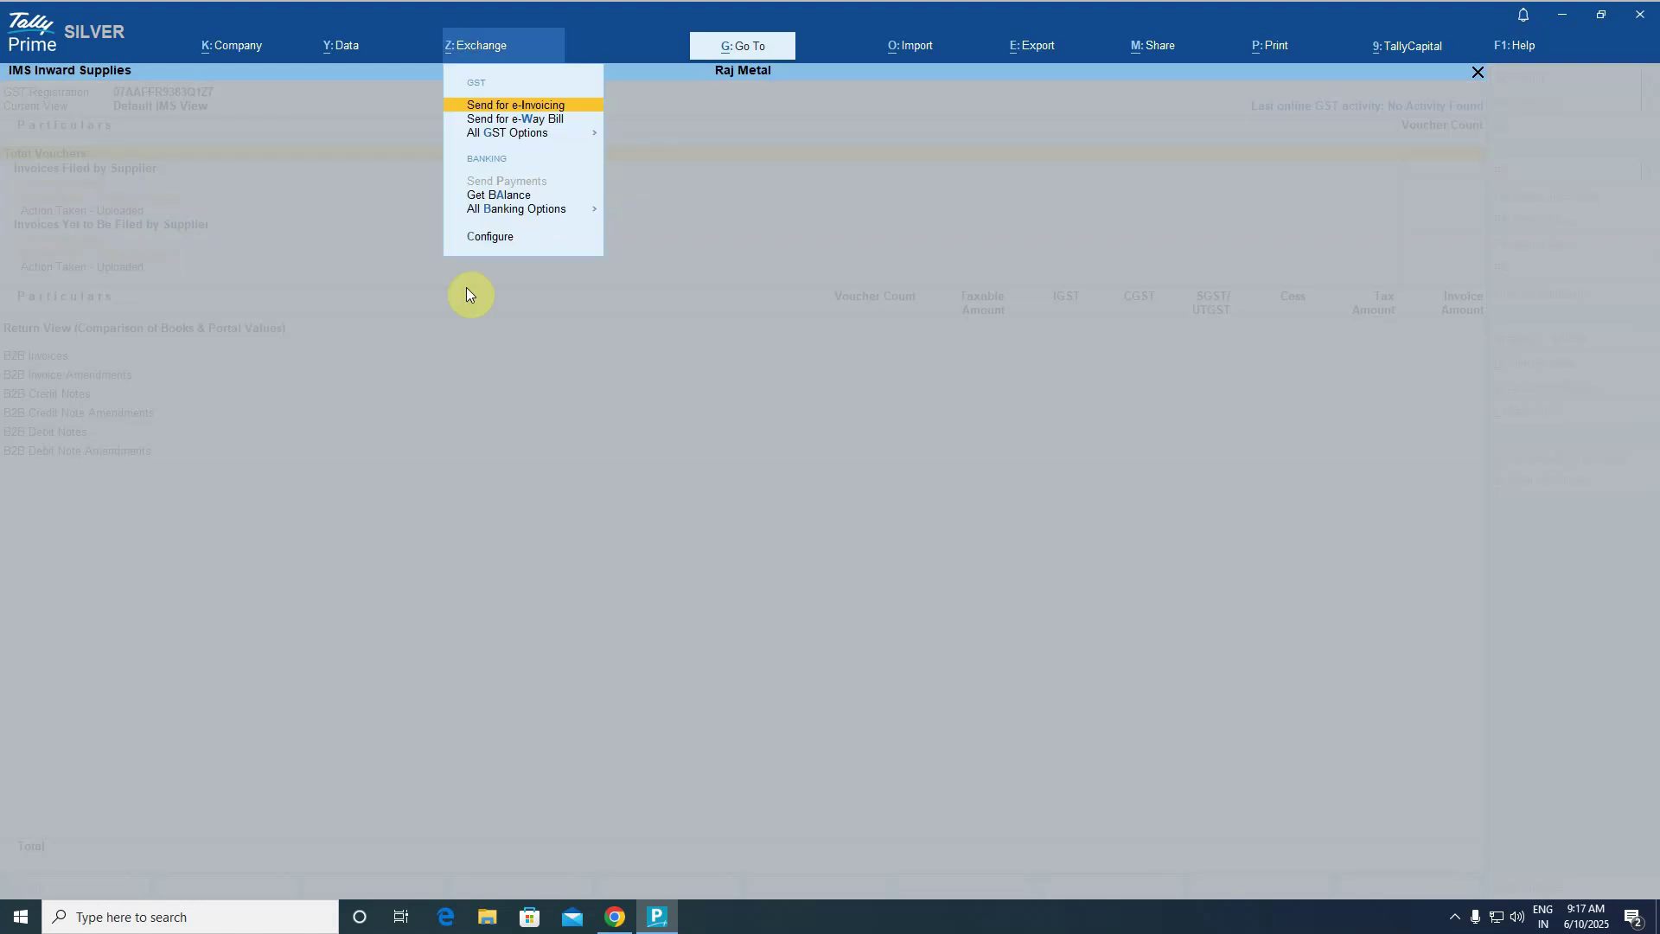
{"action": "key", "text": "Down"}
{"action": "key", "text": "Down"}
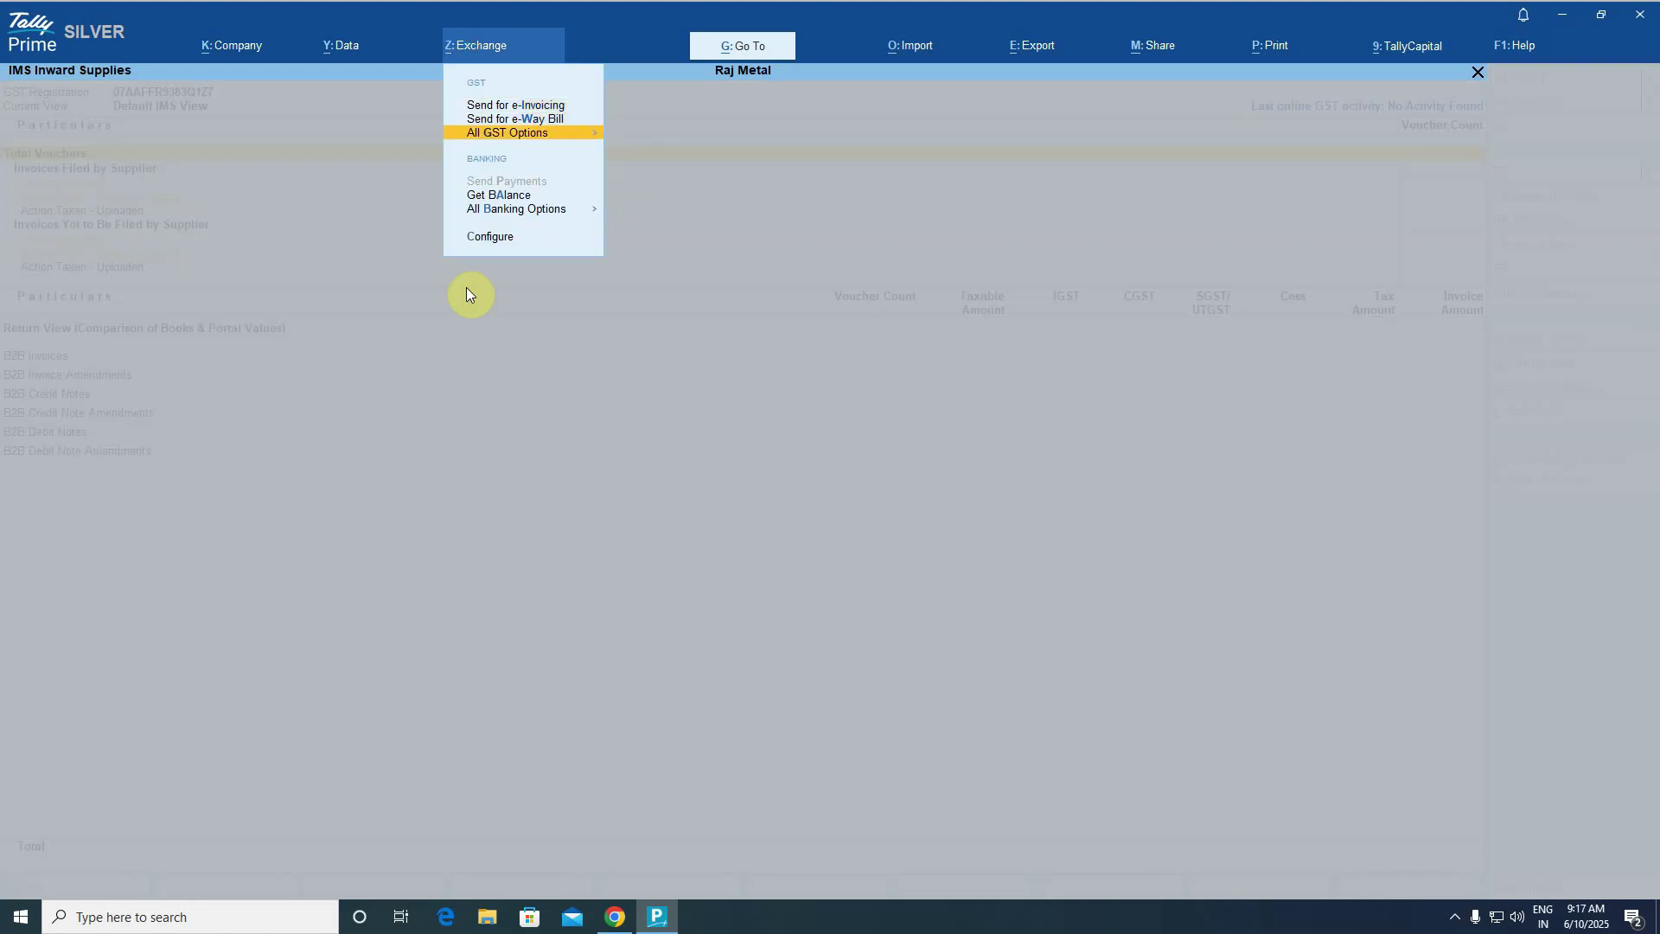
{"action": "key", "text": "Return"}
{"action": "key", "text": "Down"}
{"action": "key", "text": "Down"}
{"action": "key", "text": "Down"}
{"action": "key", "text": "Down"}
{"action": "key", "text": "Down"}
{"action": "key", "text": "Down"}
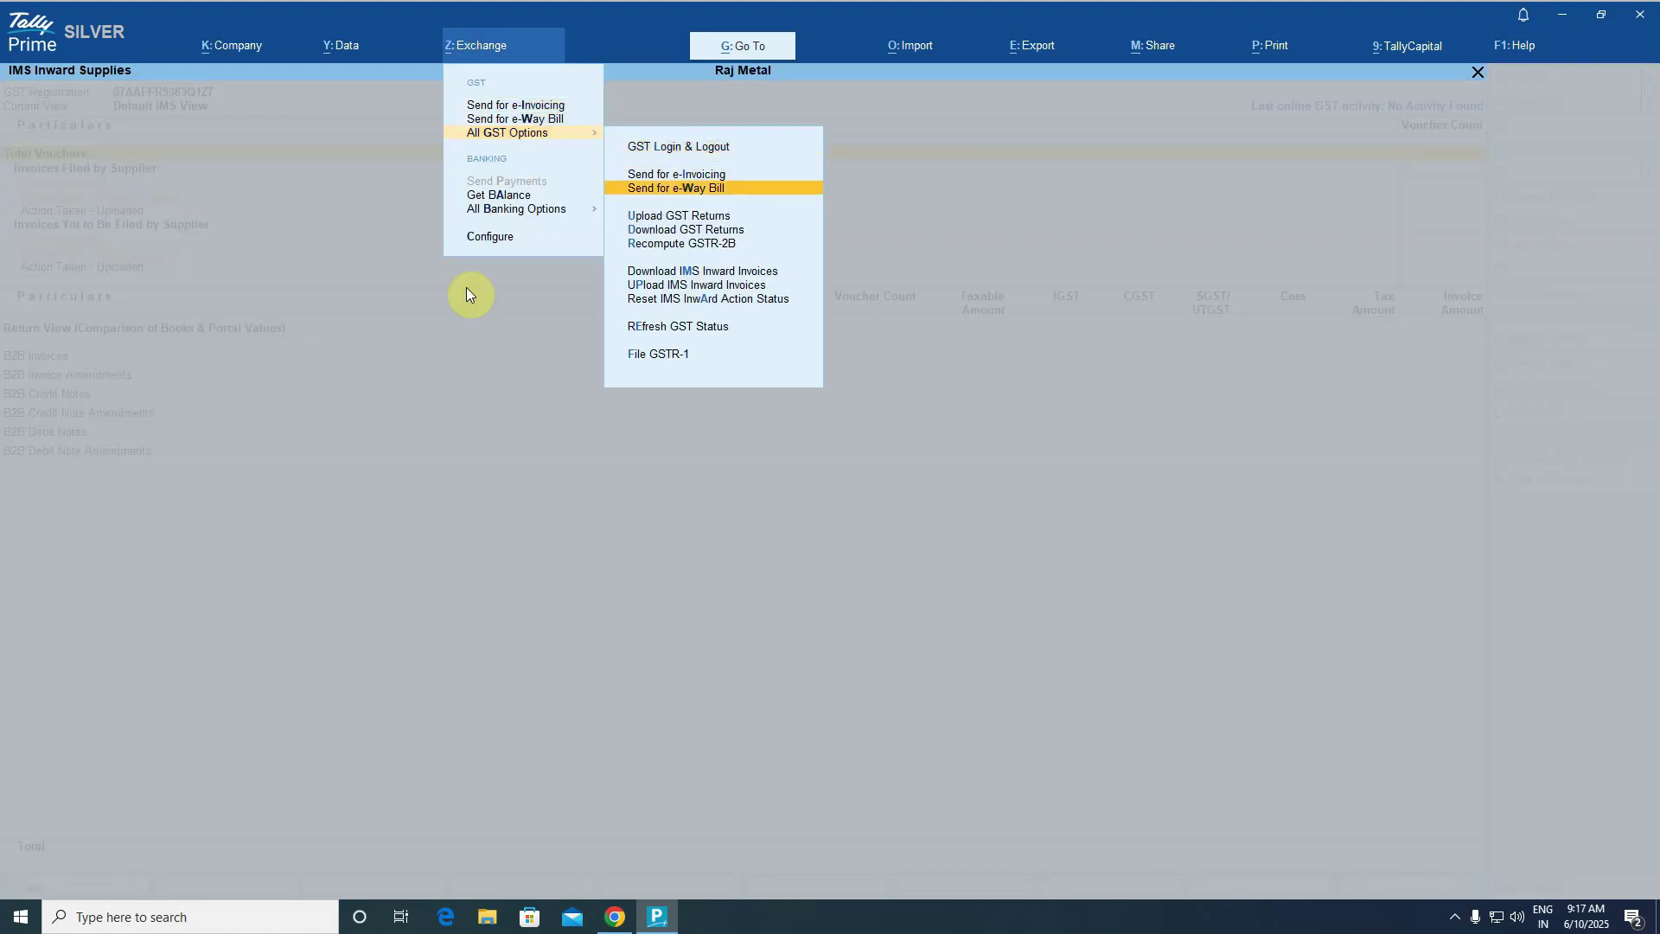
{"action": "key", "text": "Return"}
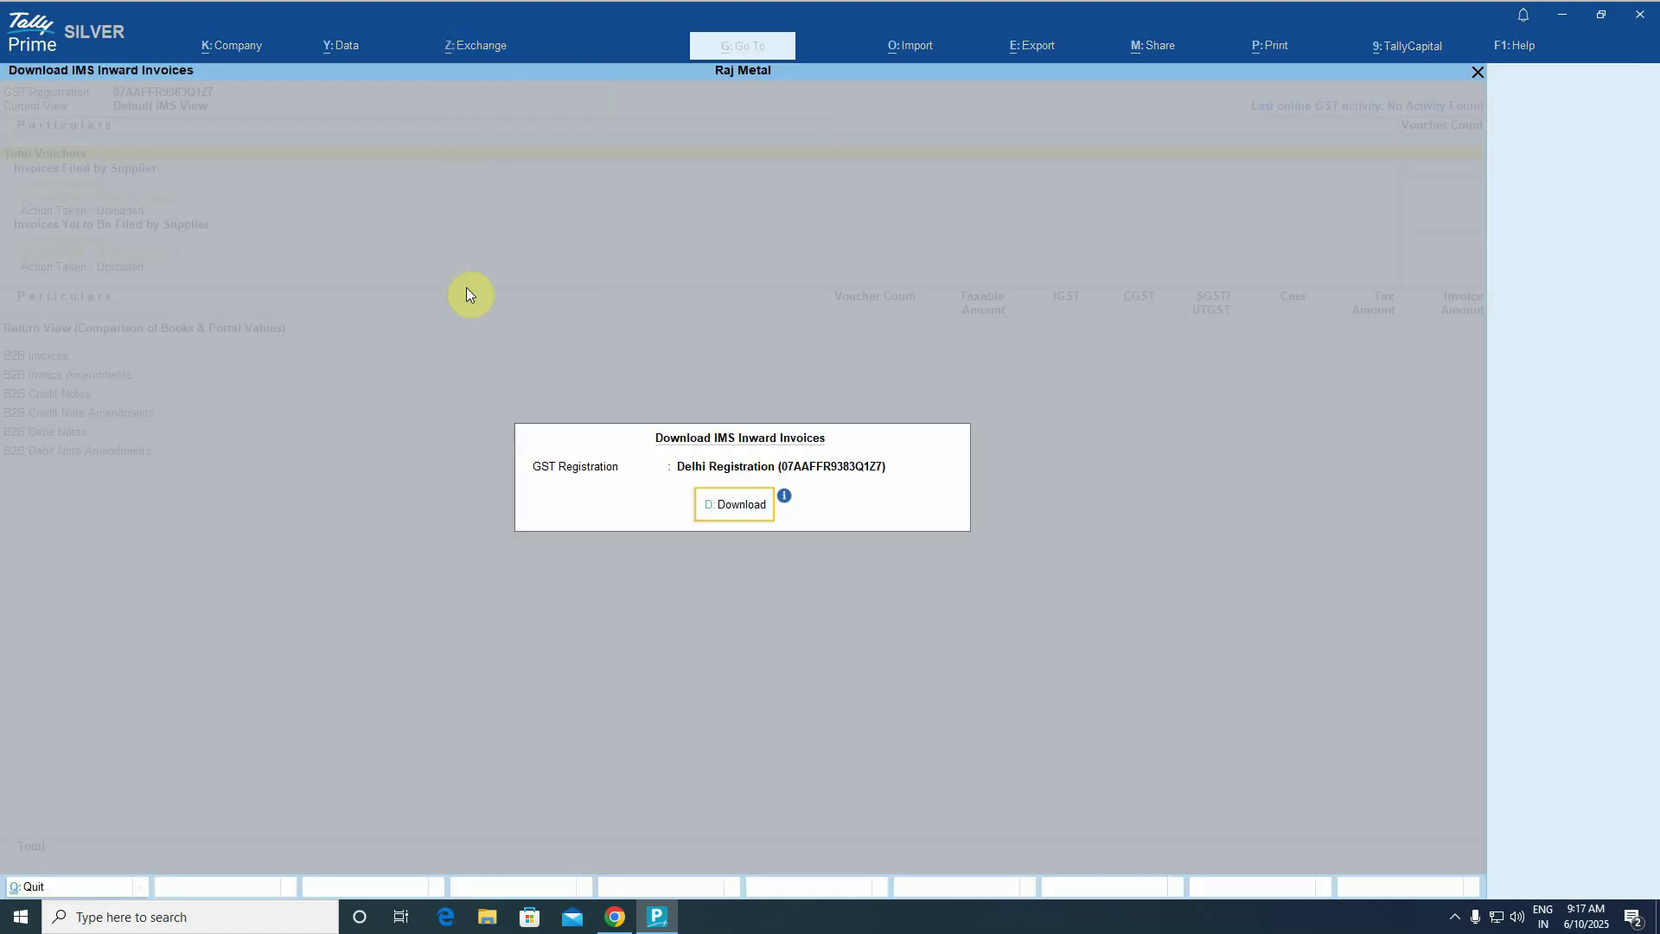
Start the download, approve the GST status update of 26 vouchers, and save the GST portal username.
{"action": "left_click", "coordinate": [730, 504]}
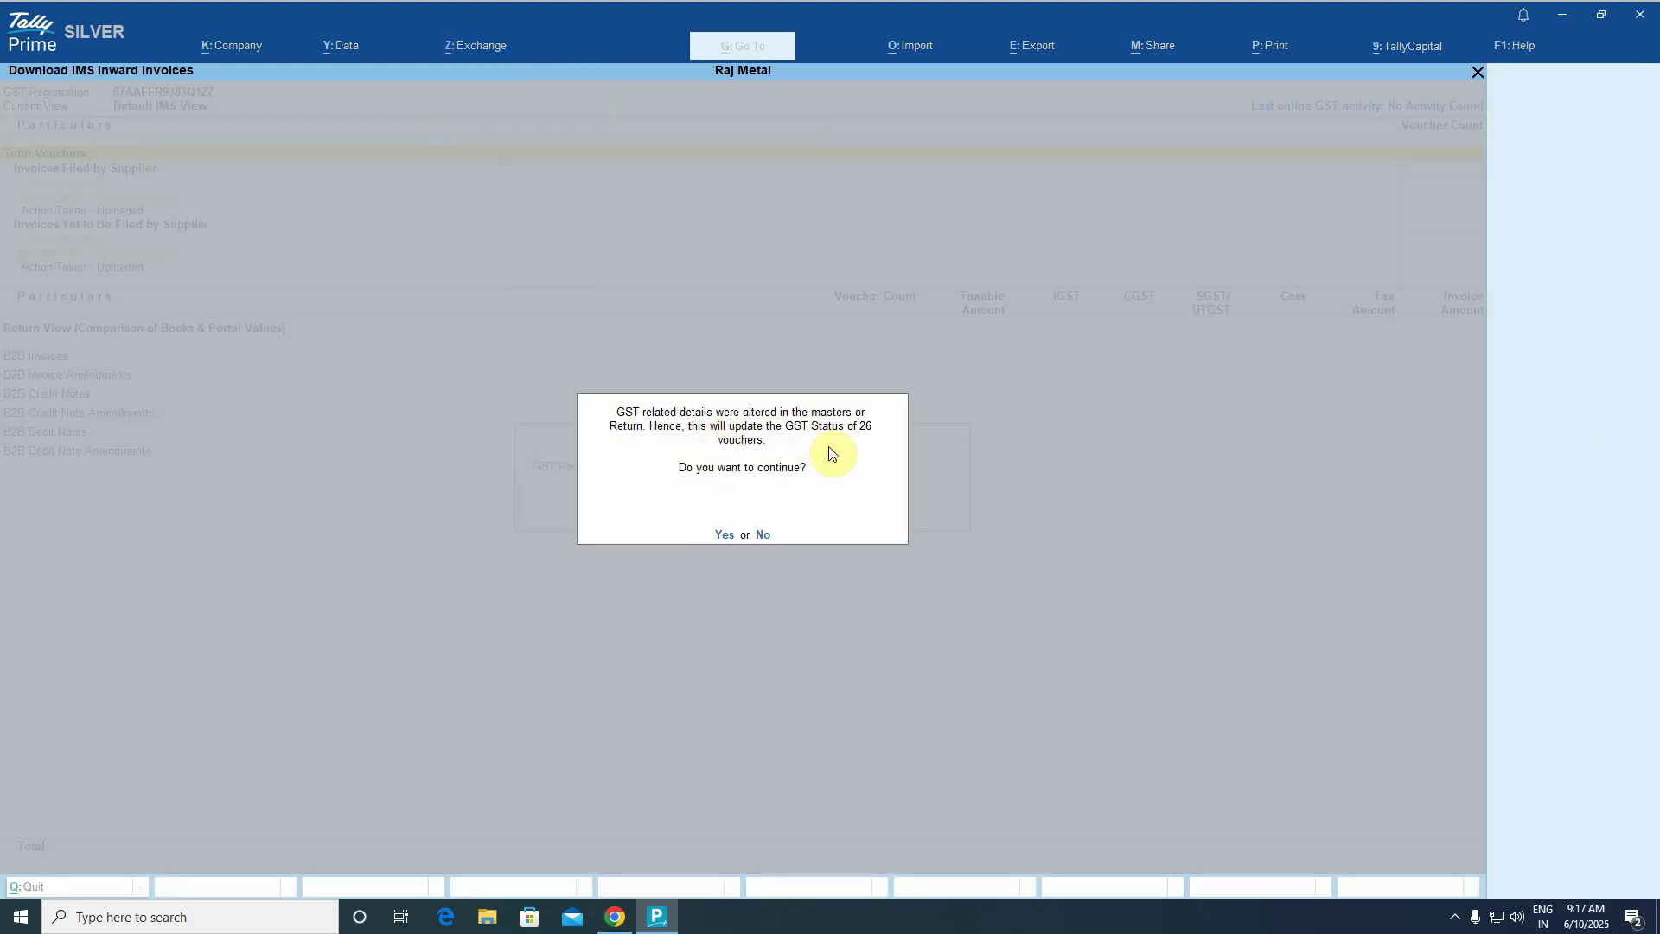
{"action": "left_click", "coordinate": [725, 536]}
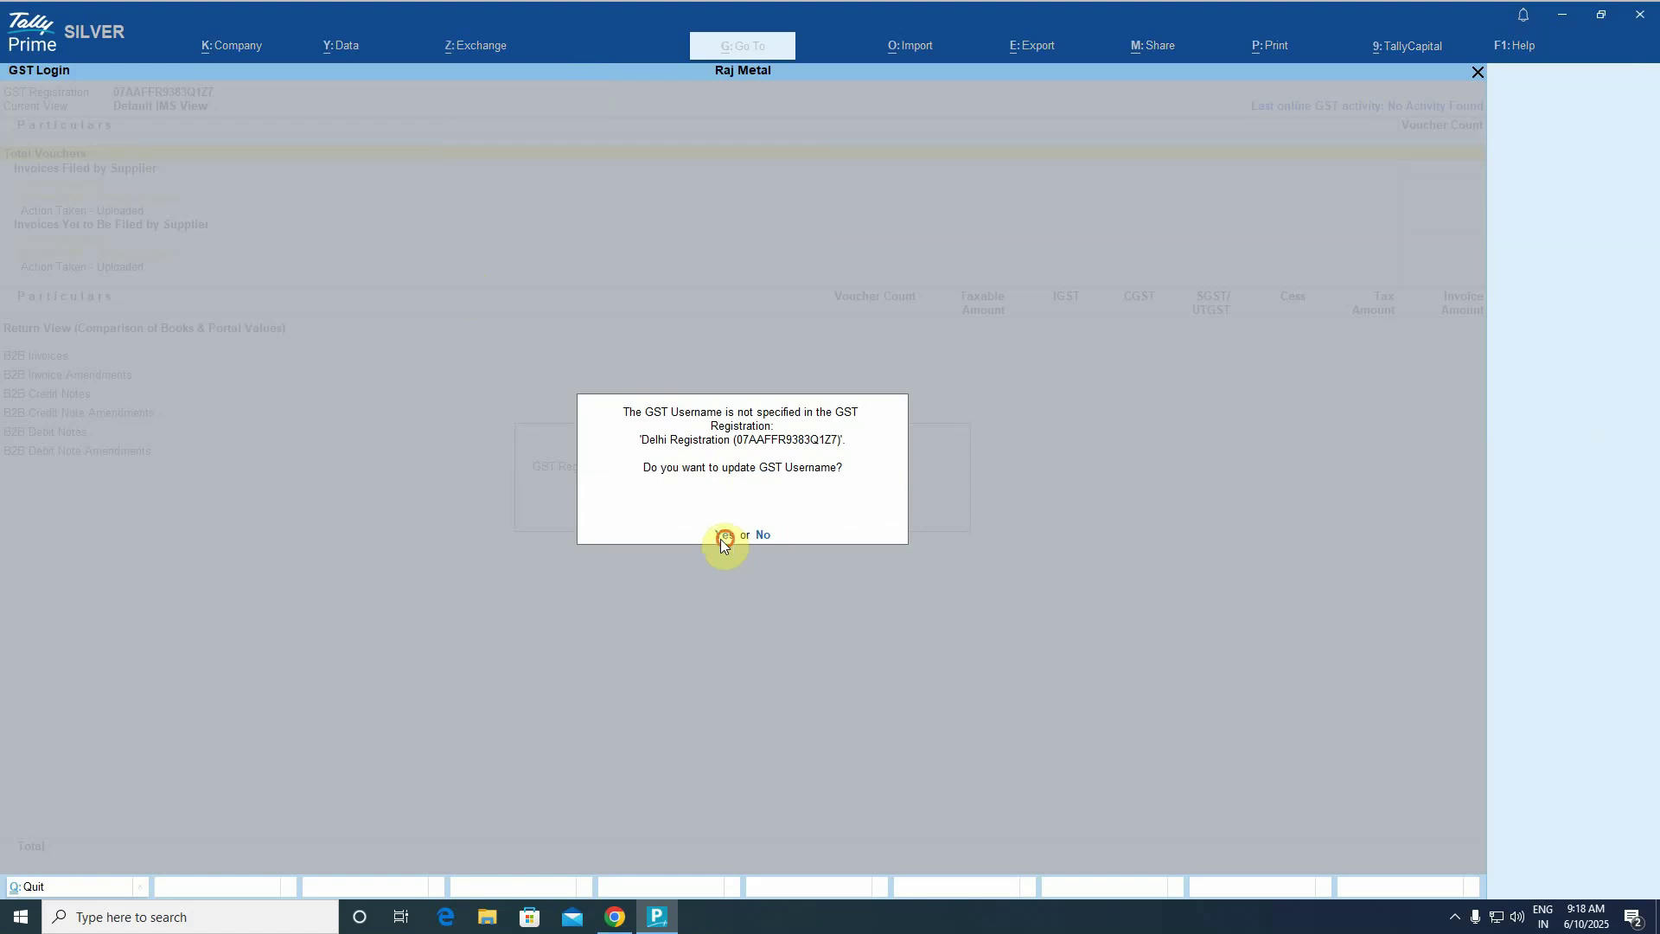
{"action": "left_click", "coordinate": [723, 535]}
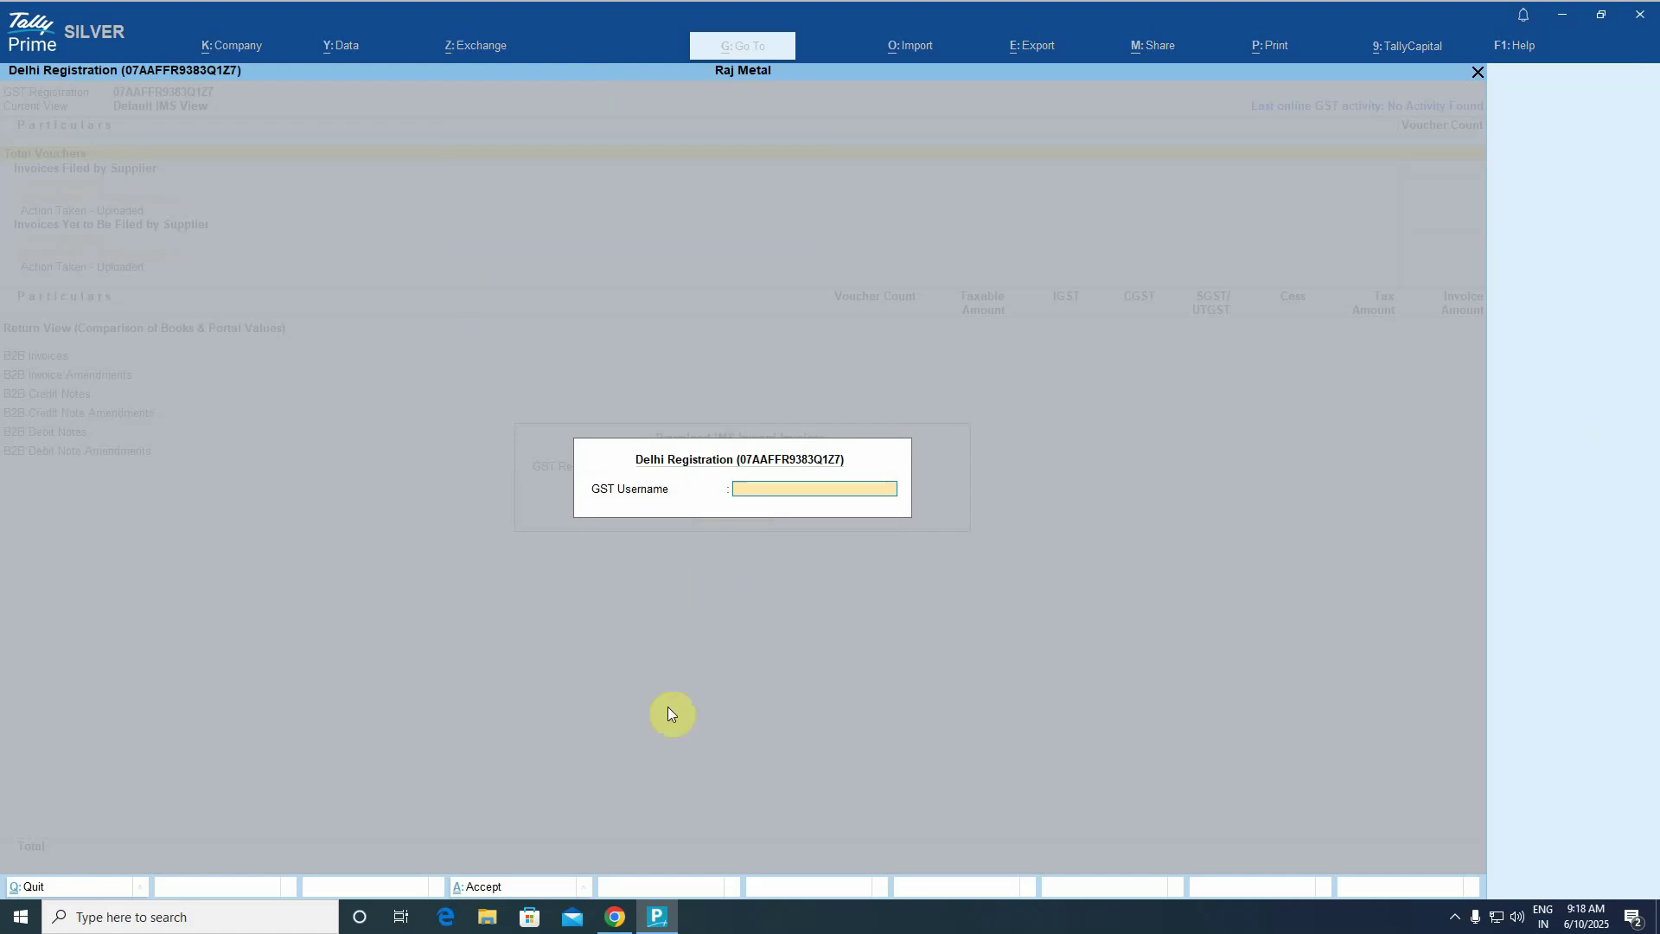
{"action": "type", "text": "Rajhome1948"}
{"action": "key", "text": "Return"}
{"action": "key", "text": "Return"}
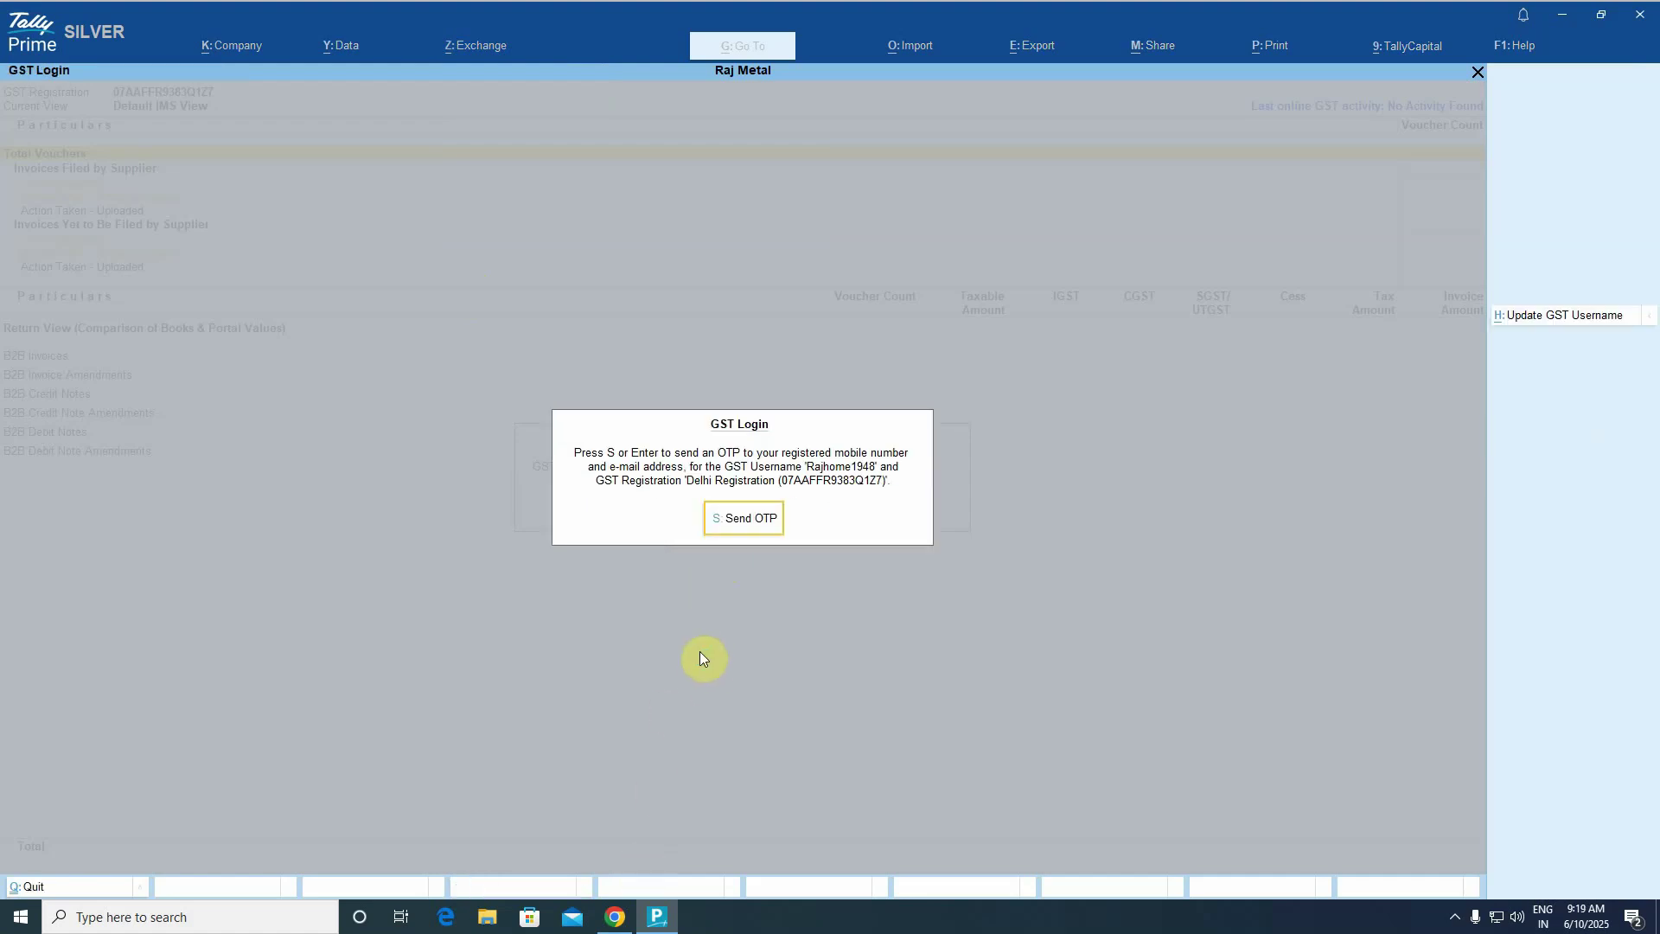
Log in to the GST portal with the received OTP to download and reconcile IMS inward invoices.
{"action": "left_click", "coordinate": [750, 529]}
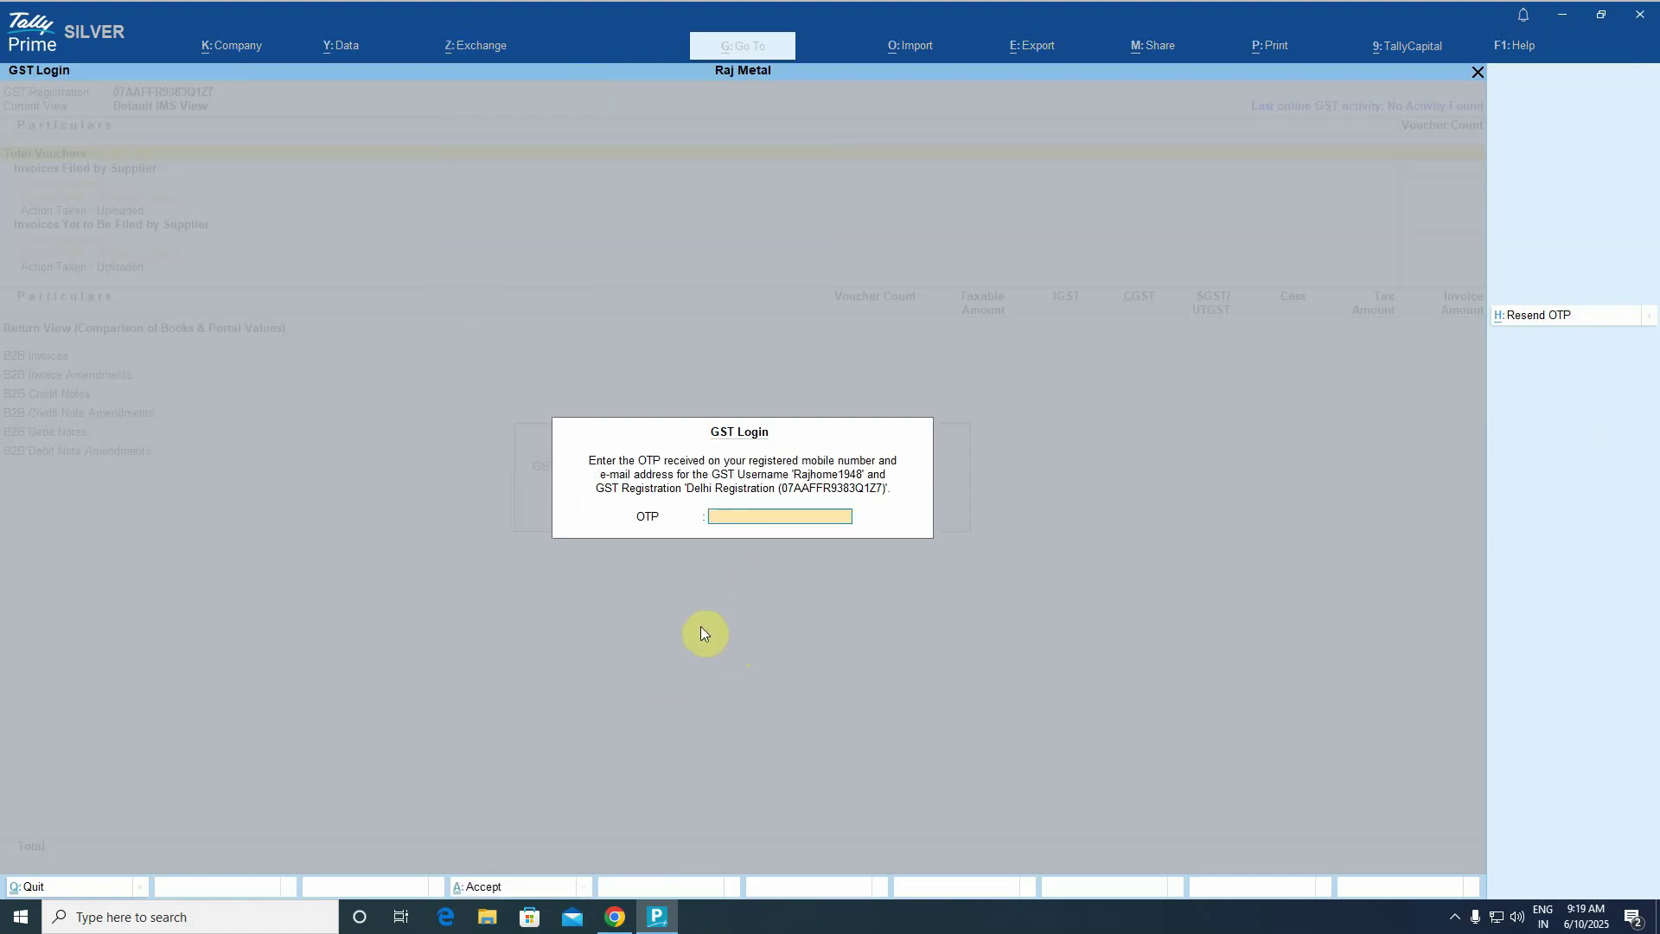
{"action": "key", "text": "ctrl+v"}
{"action": "key", "text": "Return"}
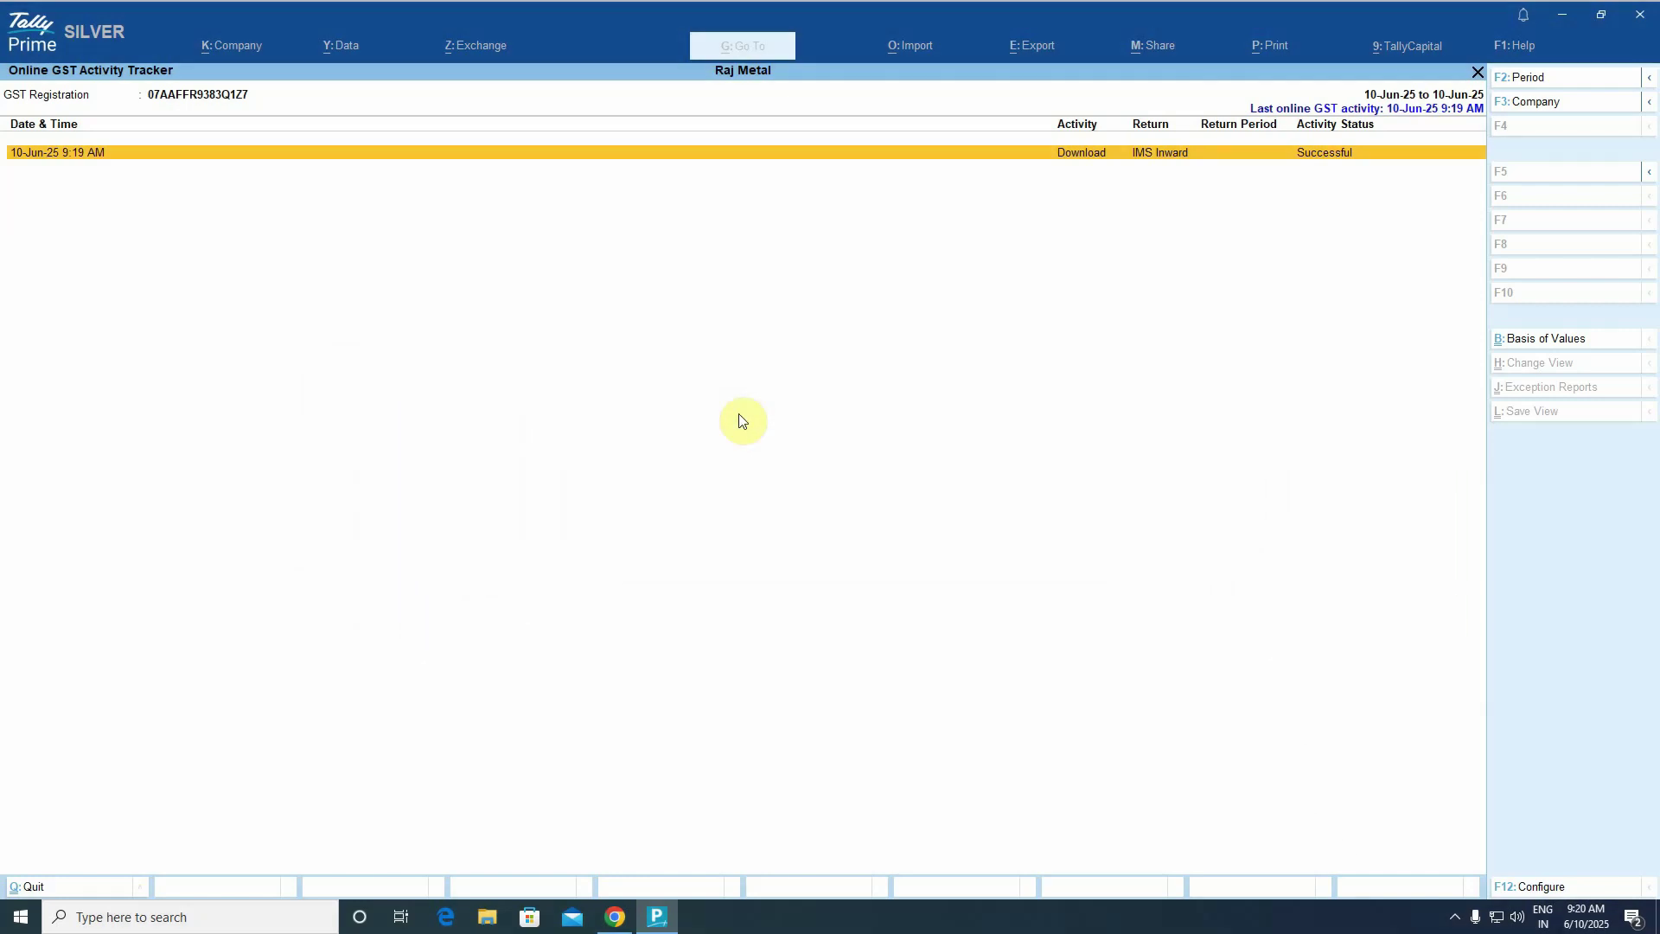
Open IMS Inward Supplies and list the supplier-filed invoices that are Ready for Upload.
{"action": "key", "text": "Return"}
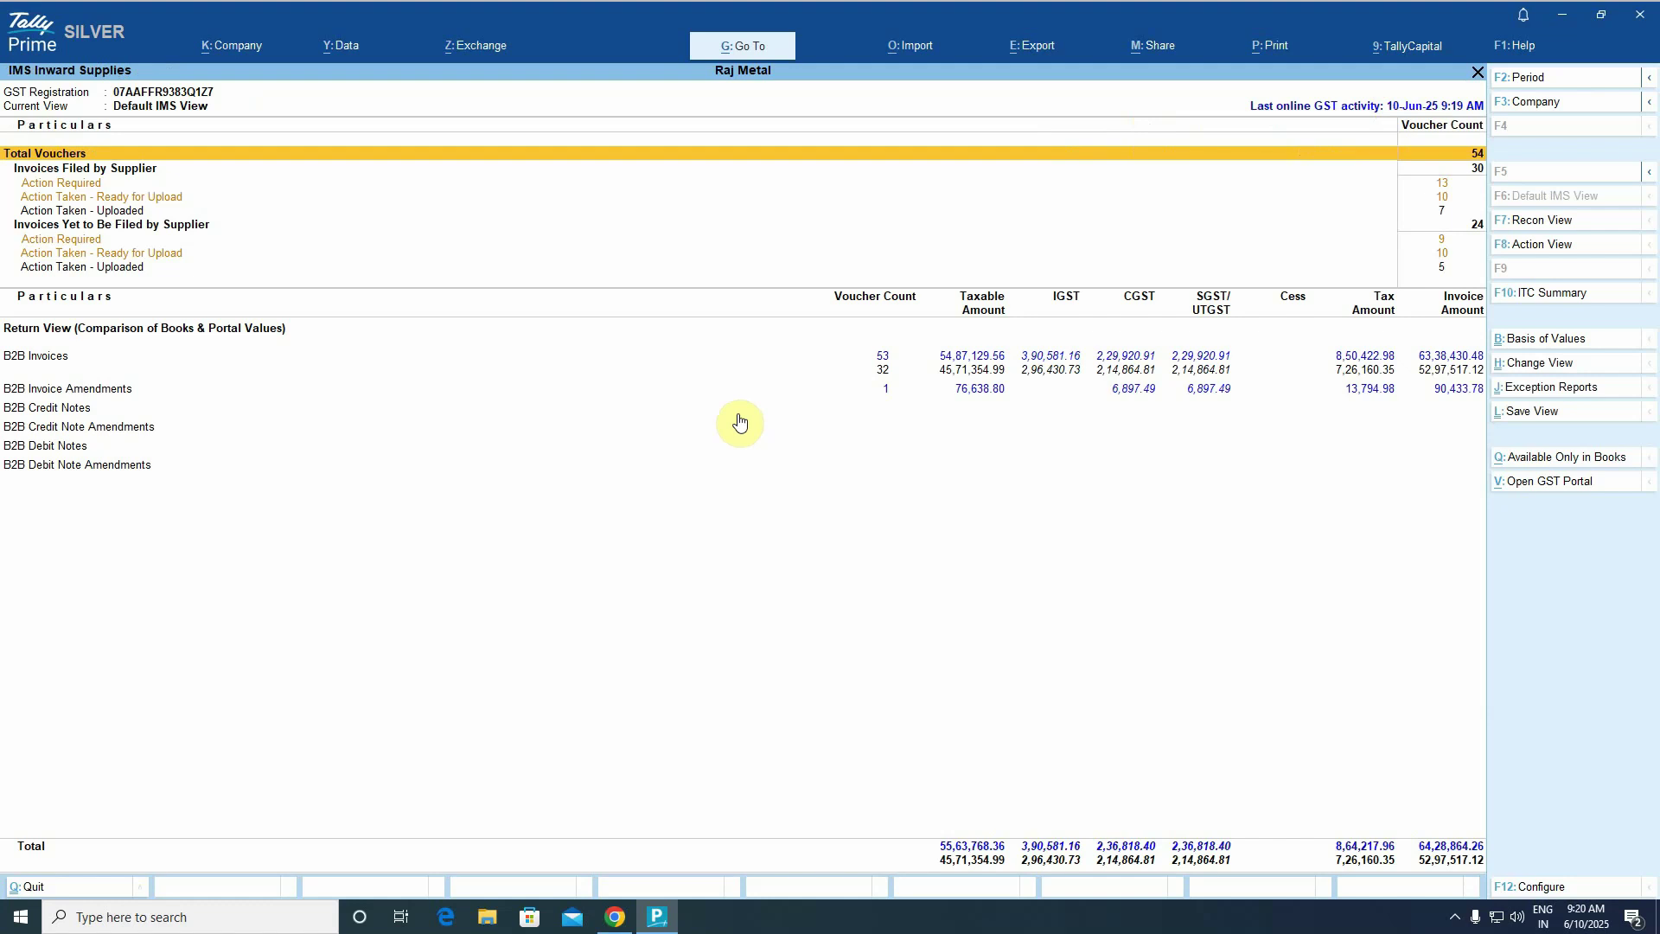
{"action": "key", "text": "Down"}
{"action": "key", "text": "Down"}
{"action": "key", "text": "Down"}
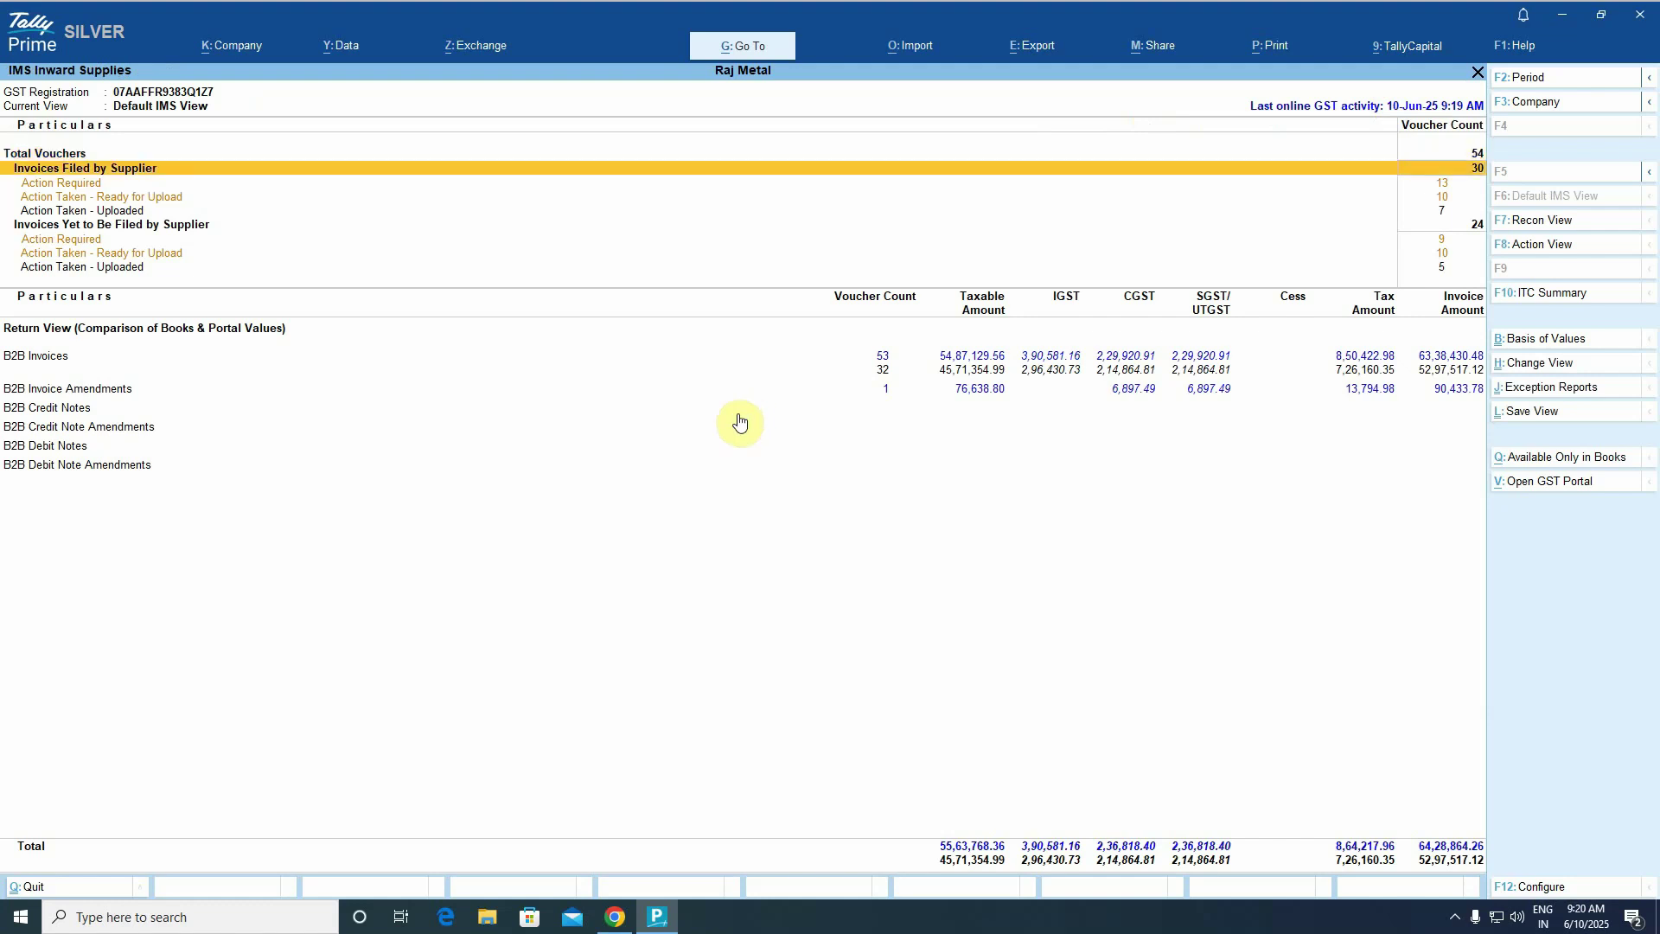
{"action": "key", "text": "Up"}
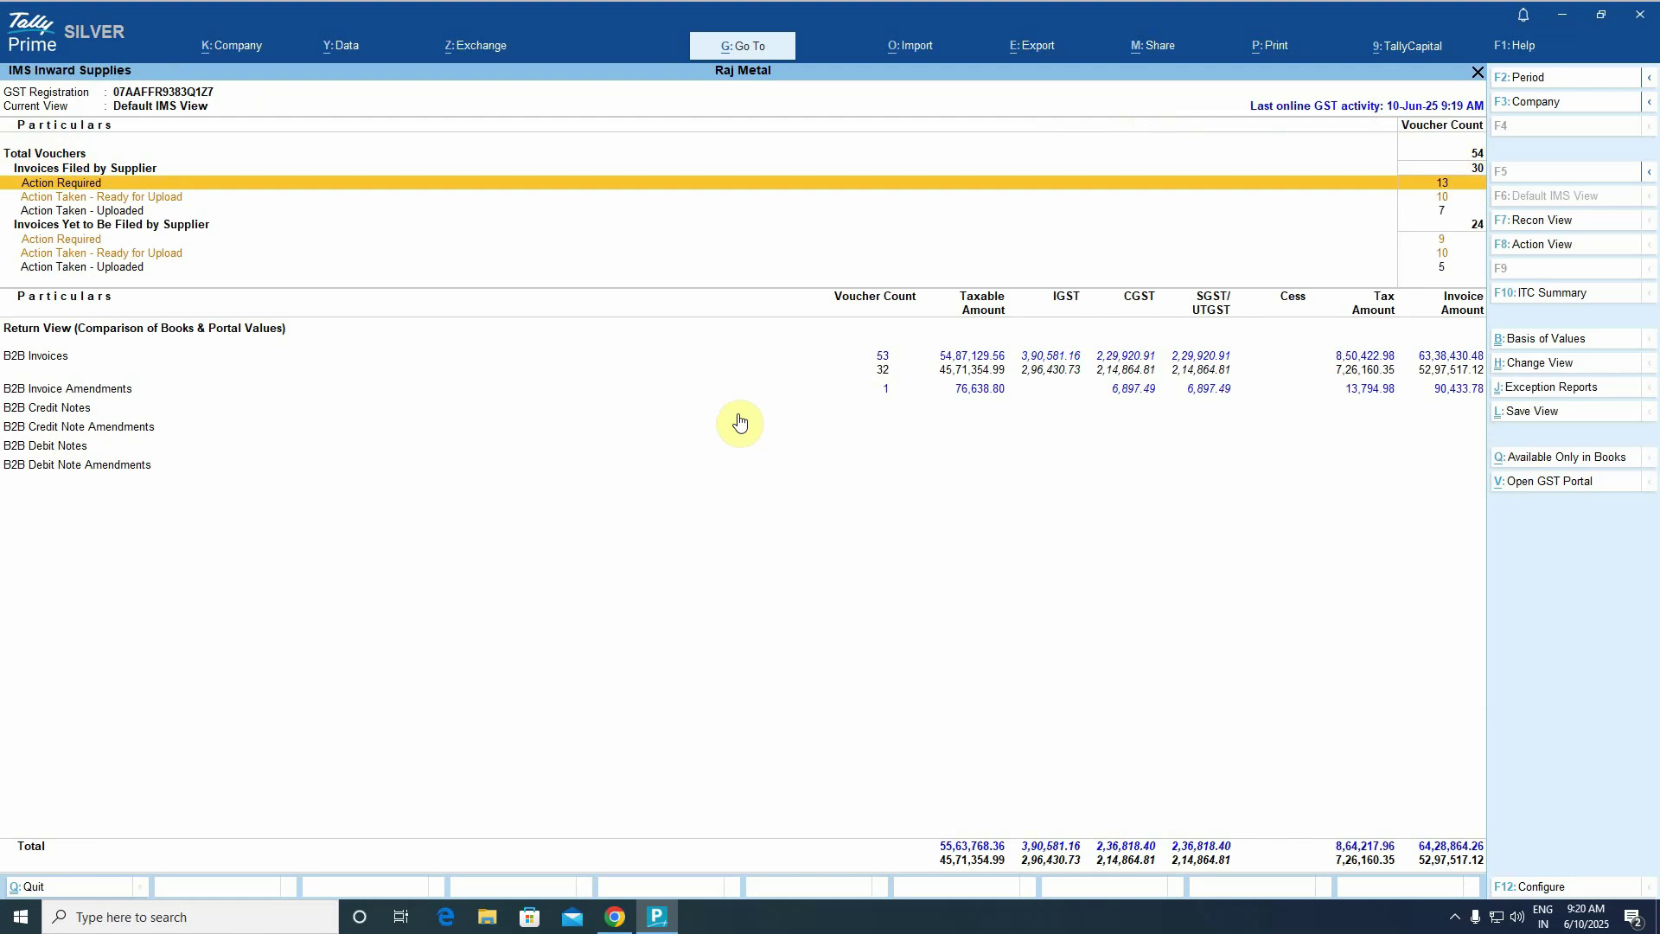
{"action": "key", "text": "Down"}
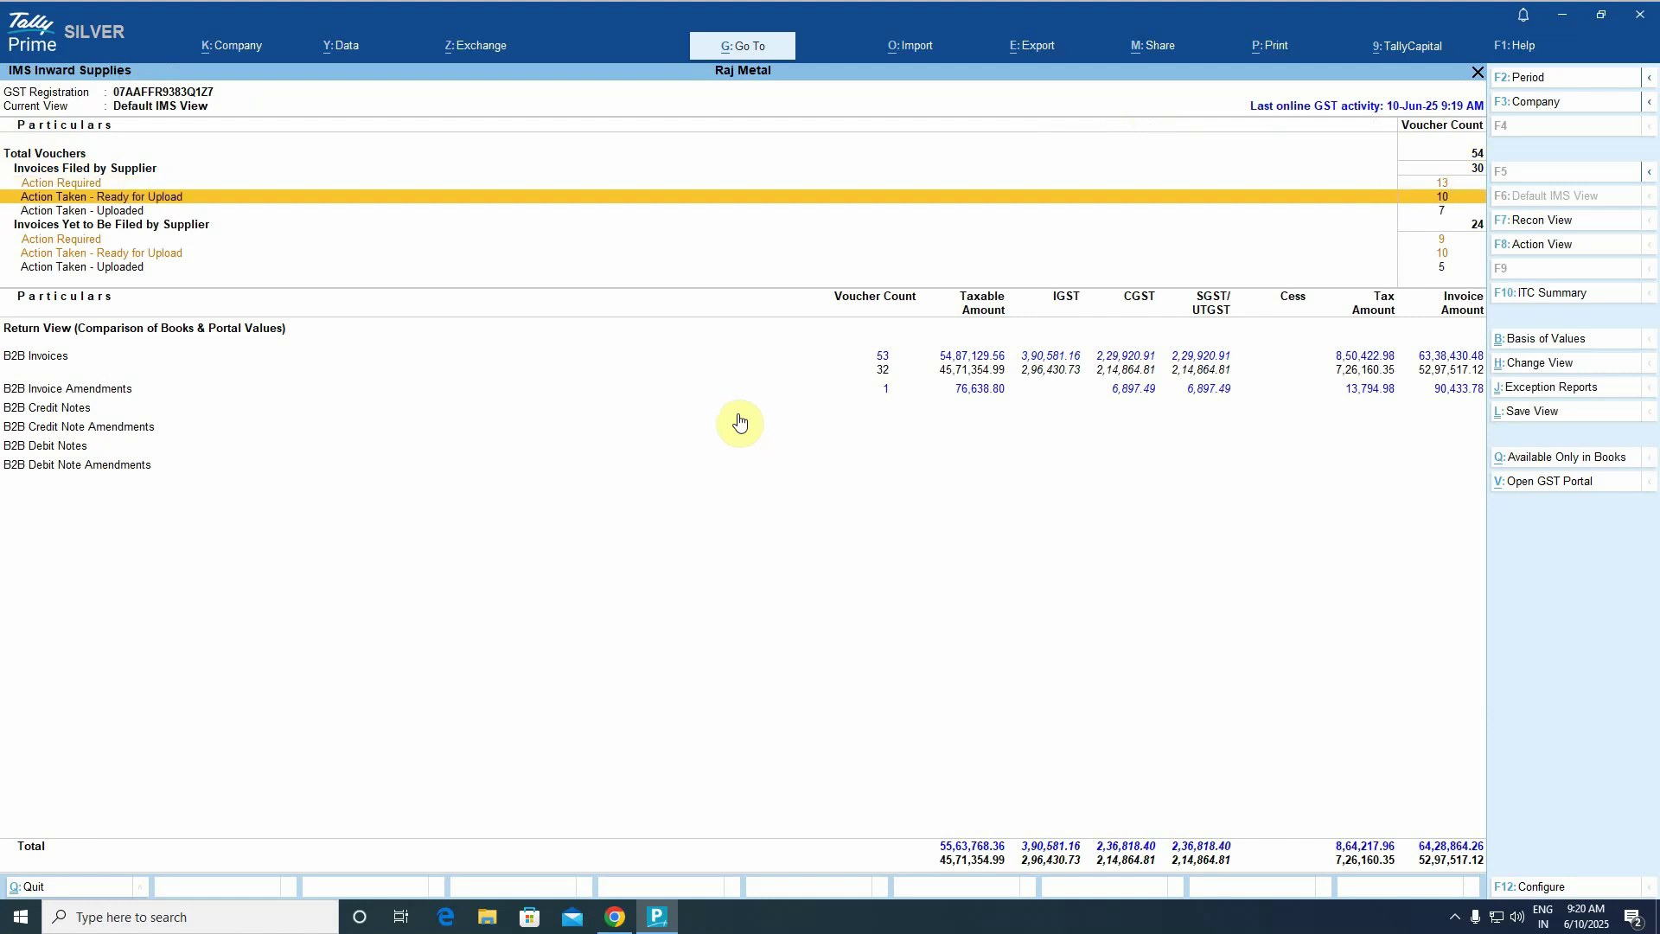
{"action": "key", "text": "Return"}
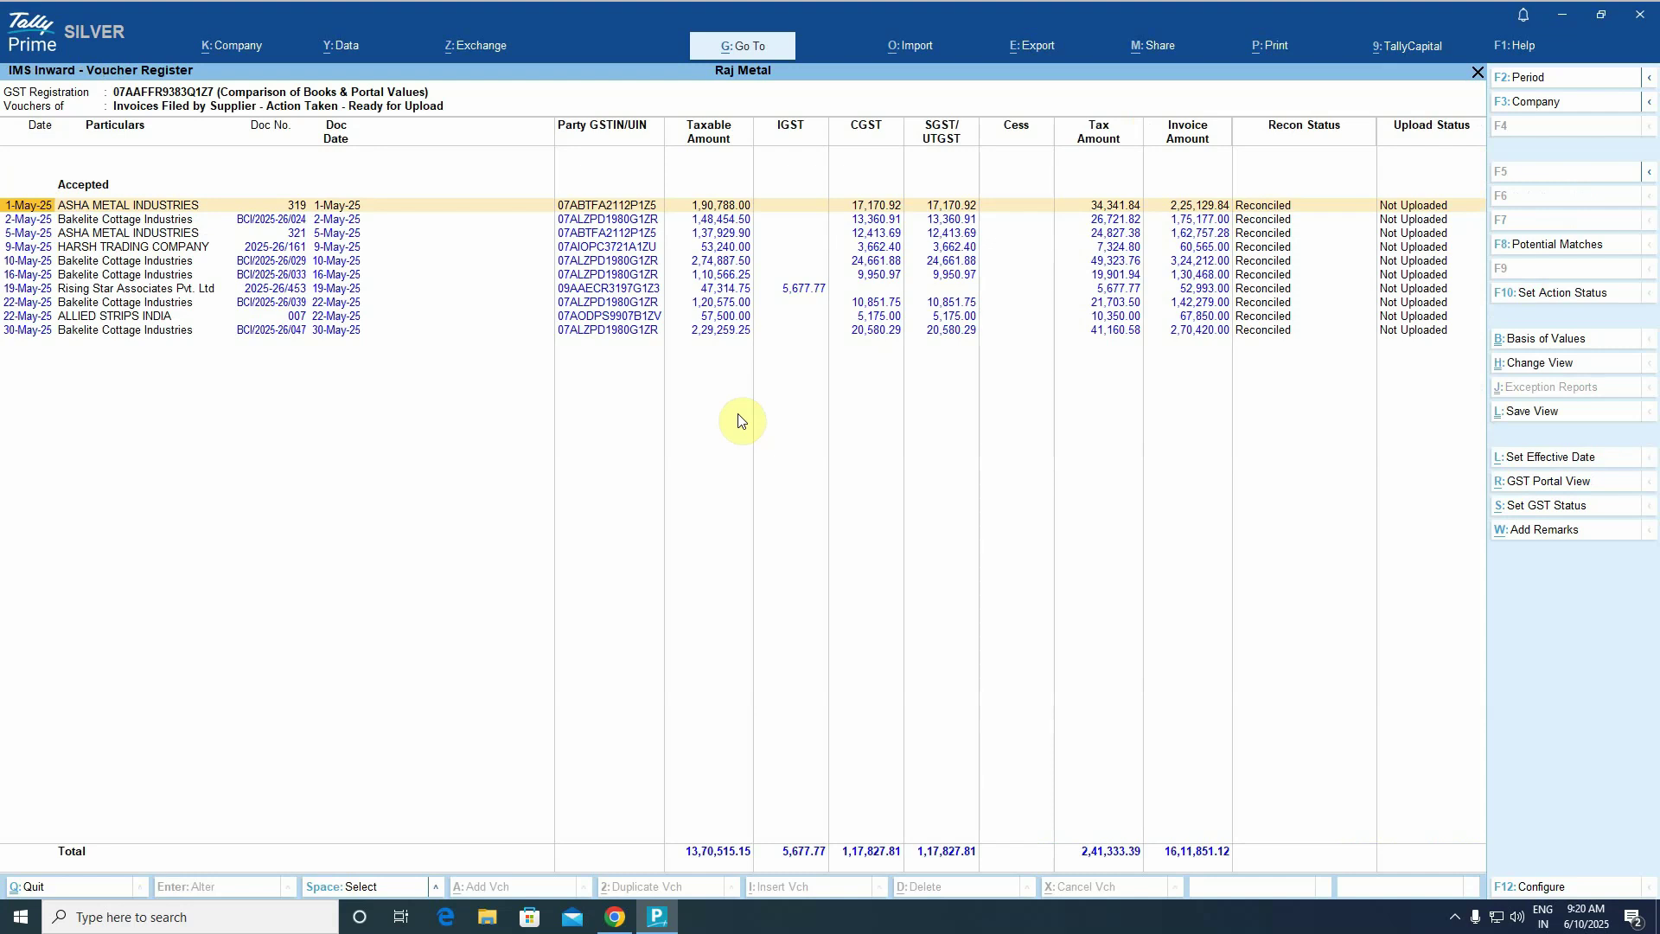
Check ASHA METAL invoice 319 in GST Portal View, then return to the IMS Inward Supplies summary.
{"action": "key", "text": "Down"}
{"action": "key", "text": "Up"}
{"action": "key", "text": "Down"}
{"action": "key", "text": "Down"}
{"action": "key", "text": "Down"}
{"action": "key", "text": "Down"}
{"action": "key", "text": "Down"}
{"action": "key", "text": "Down"}
{"action": "key", "text": "Down"}
{"action": "key", "text": "Down"}
{"action": "key", "text": "Down"}
{"action": "key", "text": "Up"}
{"action": "key", "text": "Up"}
{"action": "key", "text": "Up"}
{"action": "key", "text": "Up"}
{"action": "key", "text": "Up"}
{"action": "key", "text": "Up"}
{"action": "key", "text": "Up"}
{"action": "key", "text": "Up"}
{"action": "key", "text": "Up"}
{"action": "key", "text": "alt+r"}
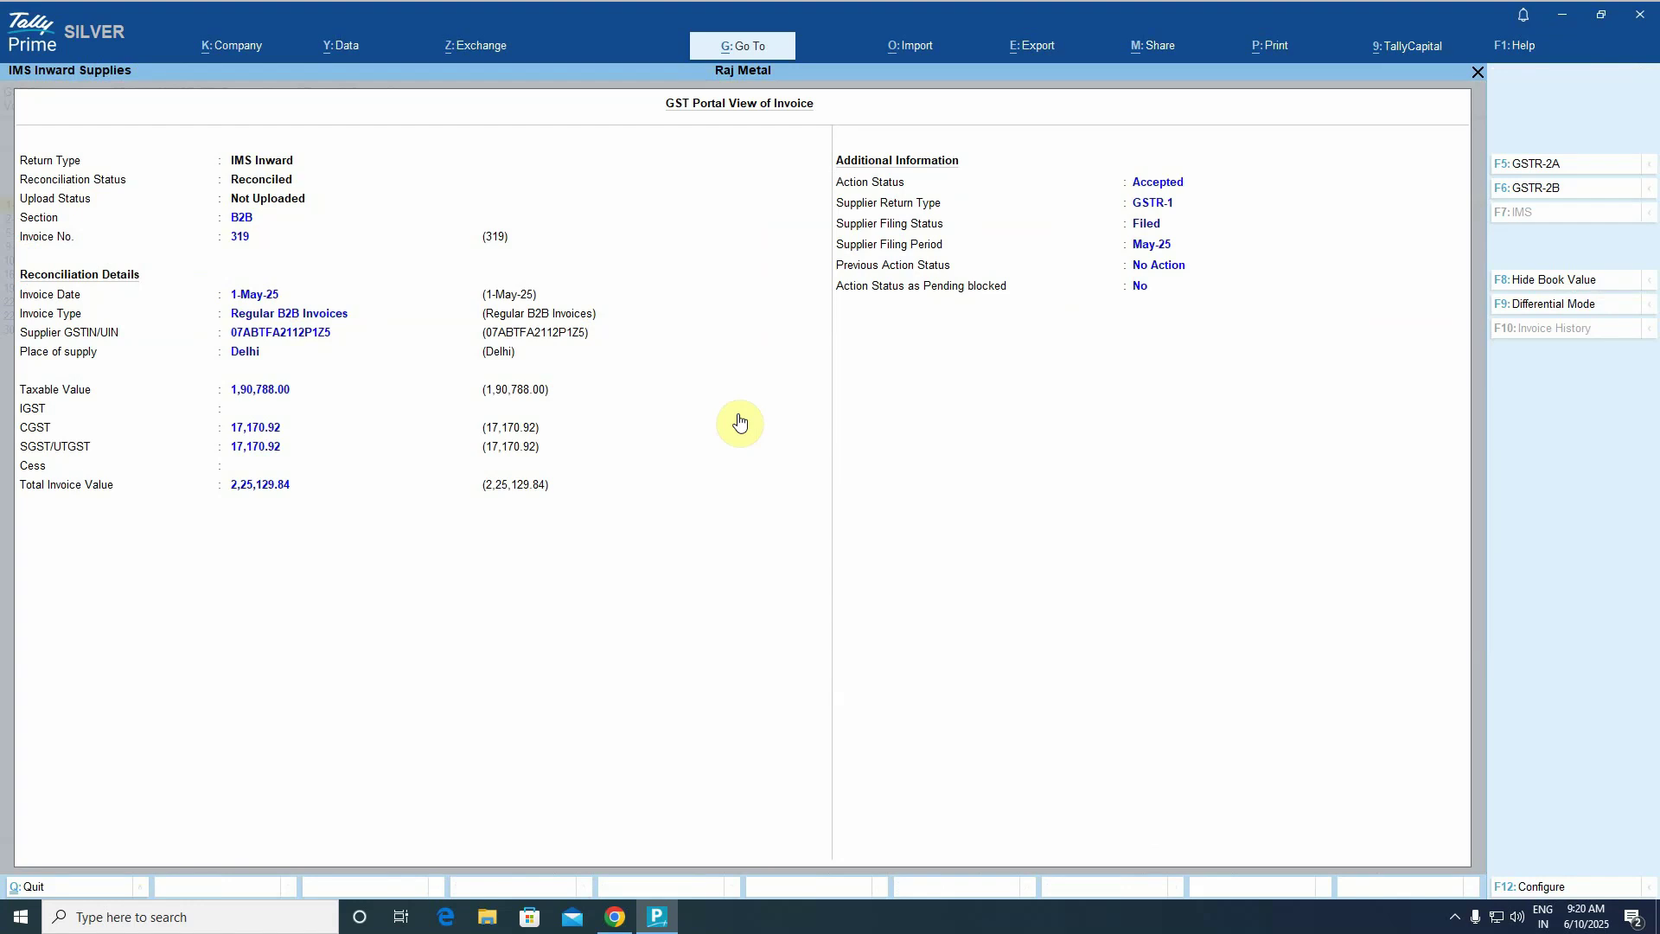
{"action": "key", "text": "Escape"}
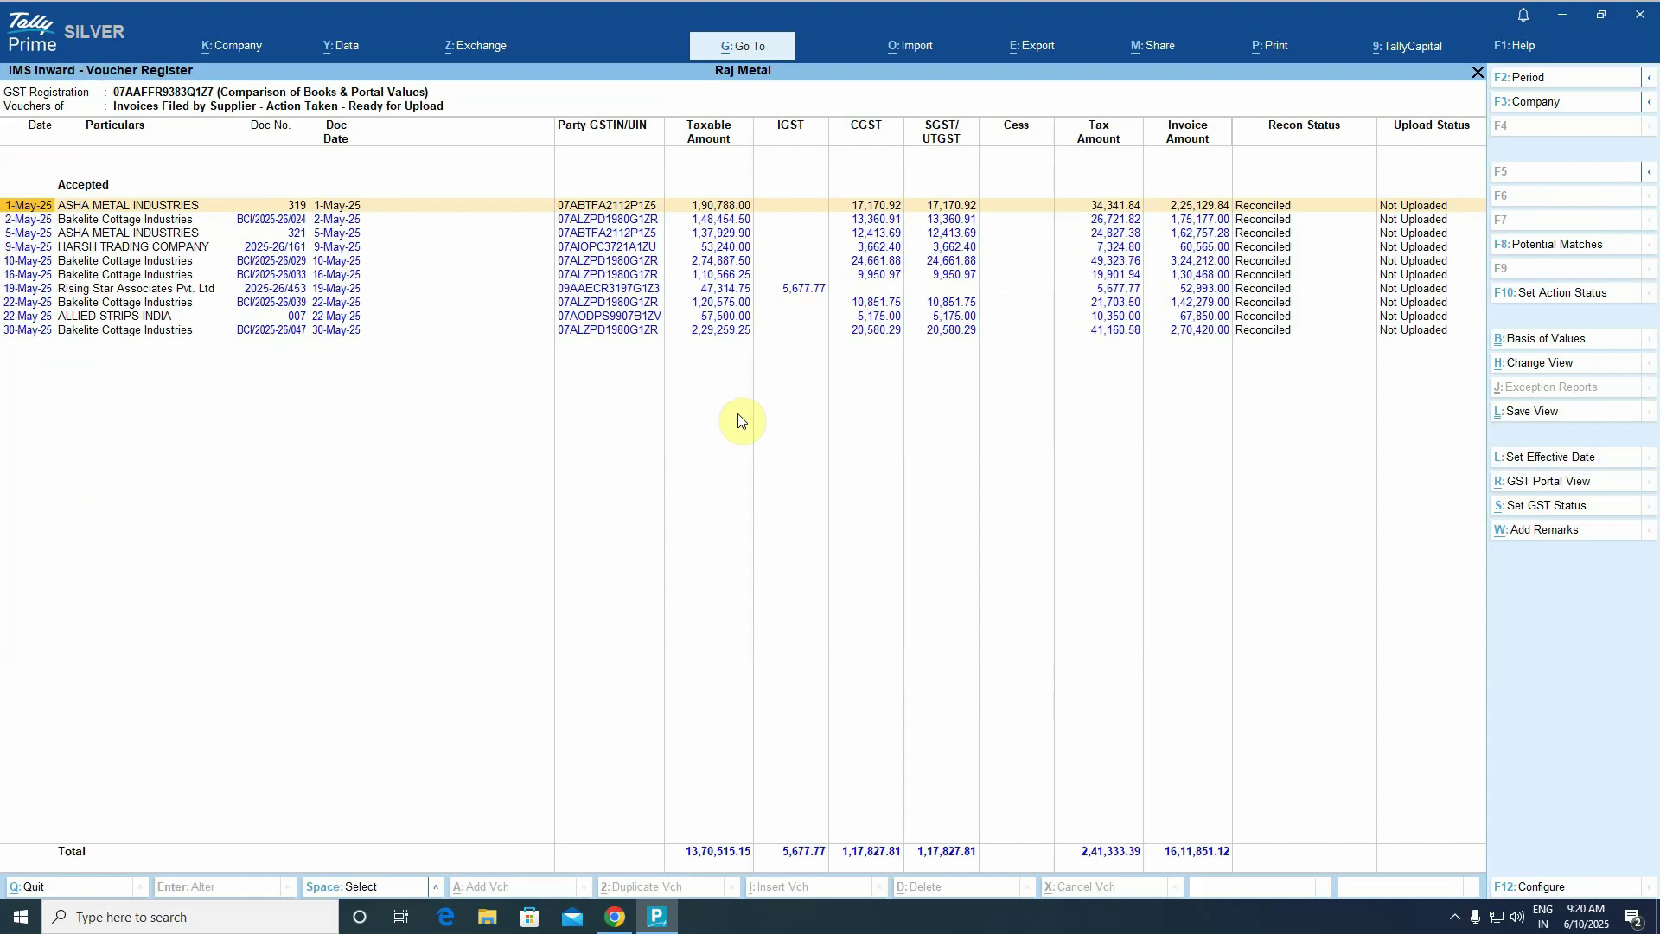
{"action": "key", "text": "Escape"}
{"action": "key", "text": "Down"}
{"action": "key", "text": "Down"}
{"action": "key", "text": "Down"}
{"action": "key", "text": "Down"}
{"action": "key", "text": "Down"}
{"action": "key", "text": "Down"}
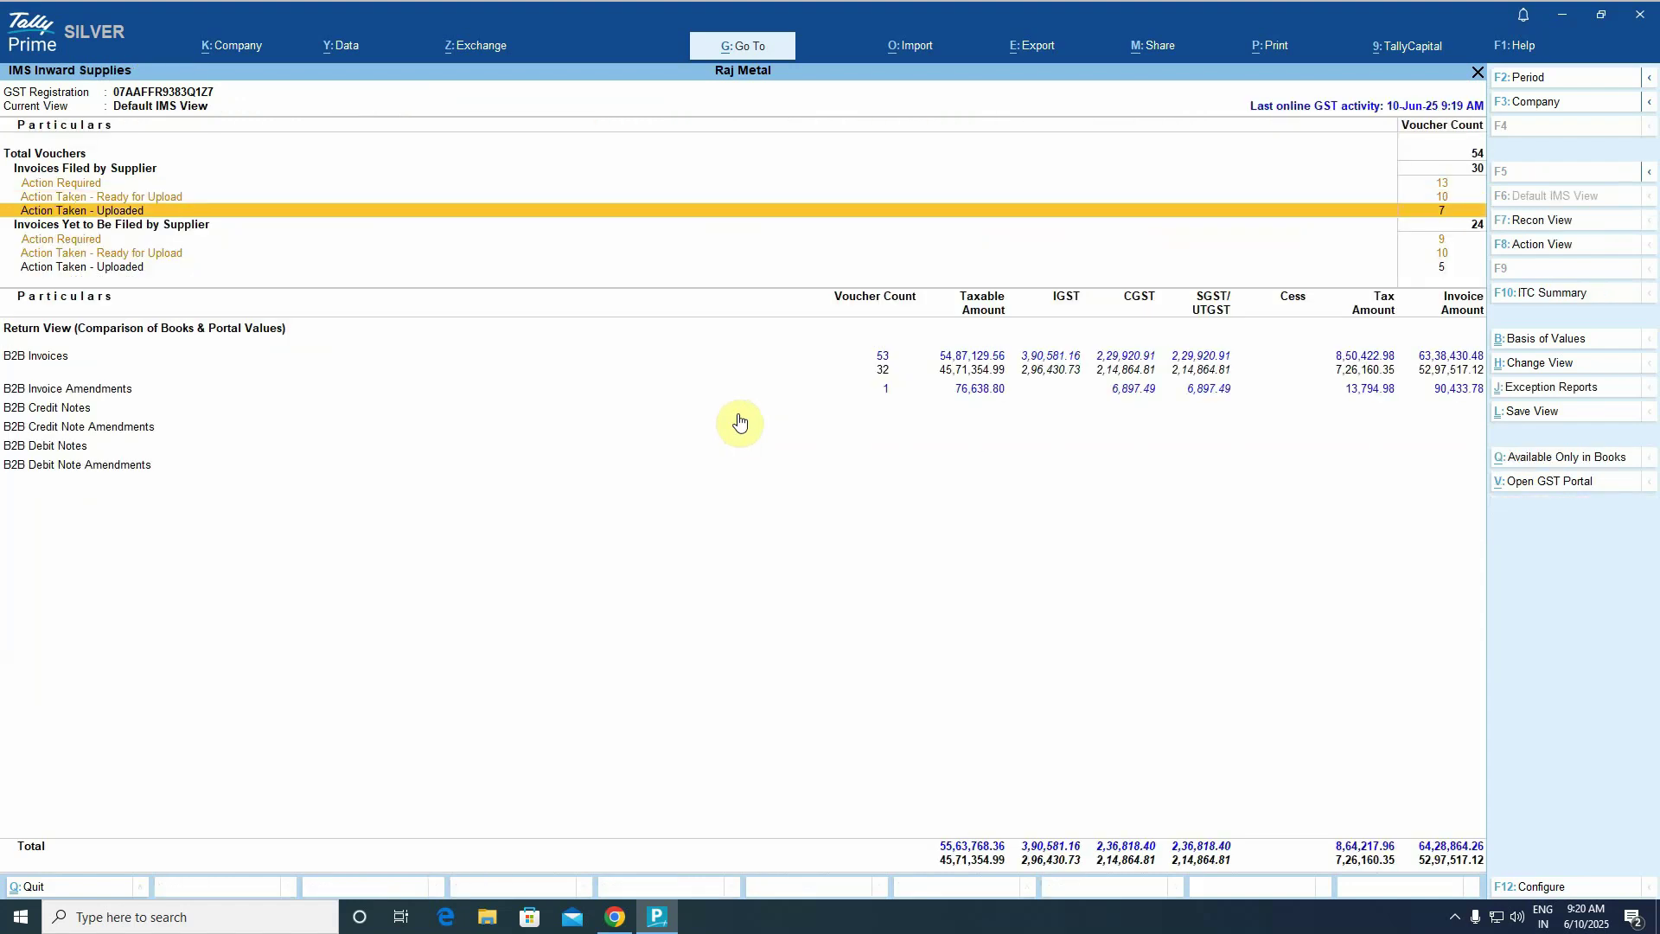
{"action": "key", "text": "Return"}
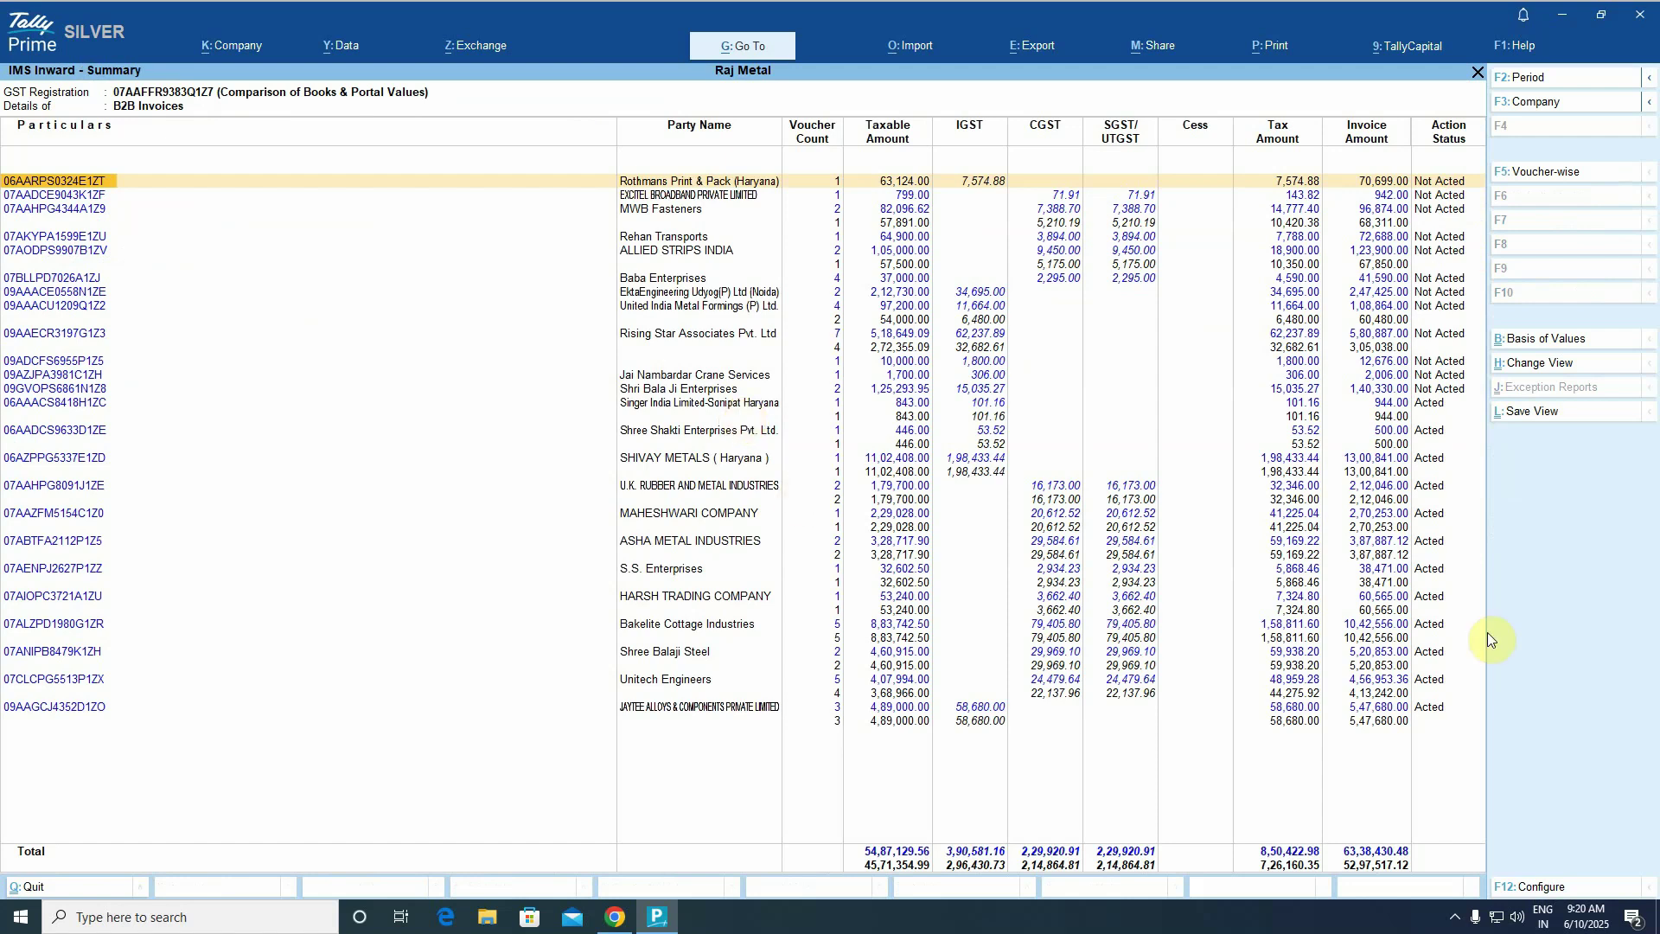
{"action": "left_click", "coordinate": [1427, 434]}
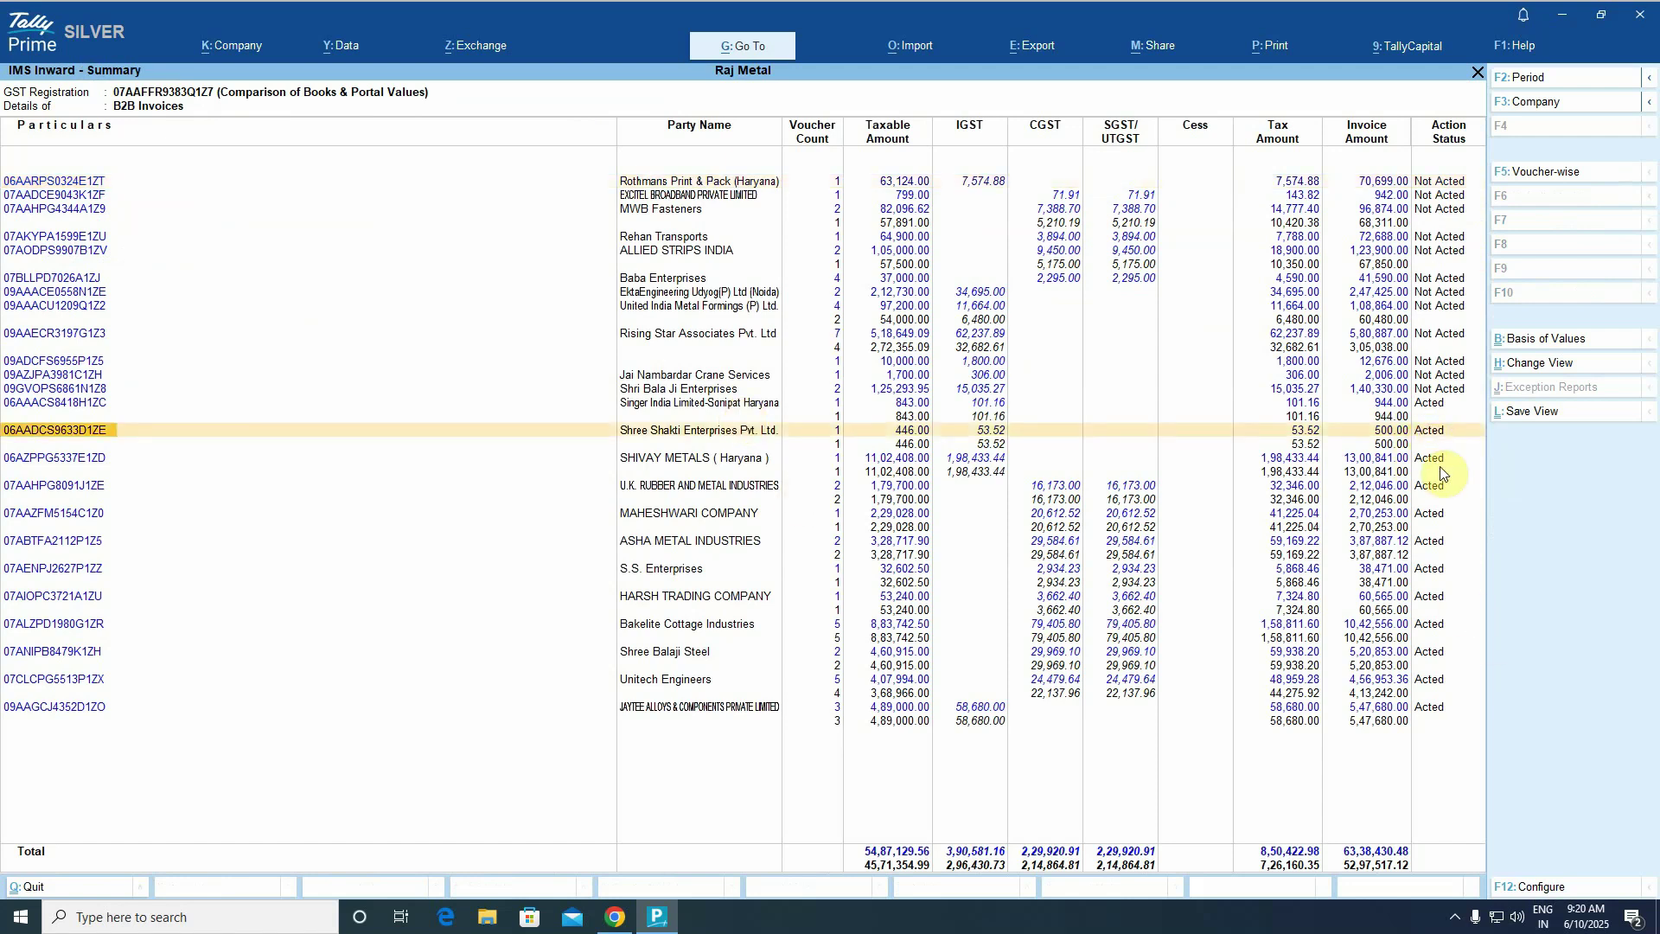
{"action": "left_click", "coordinate": [1433, 466]}
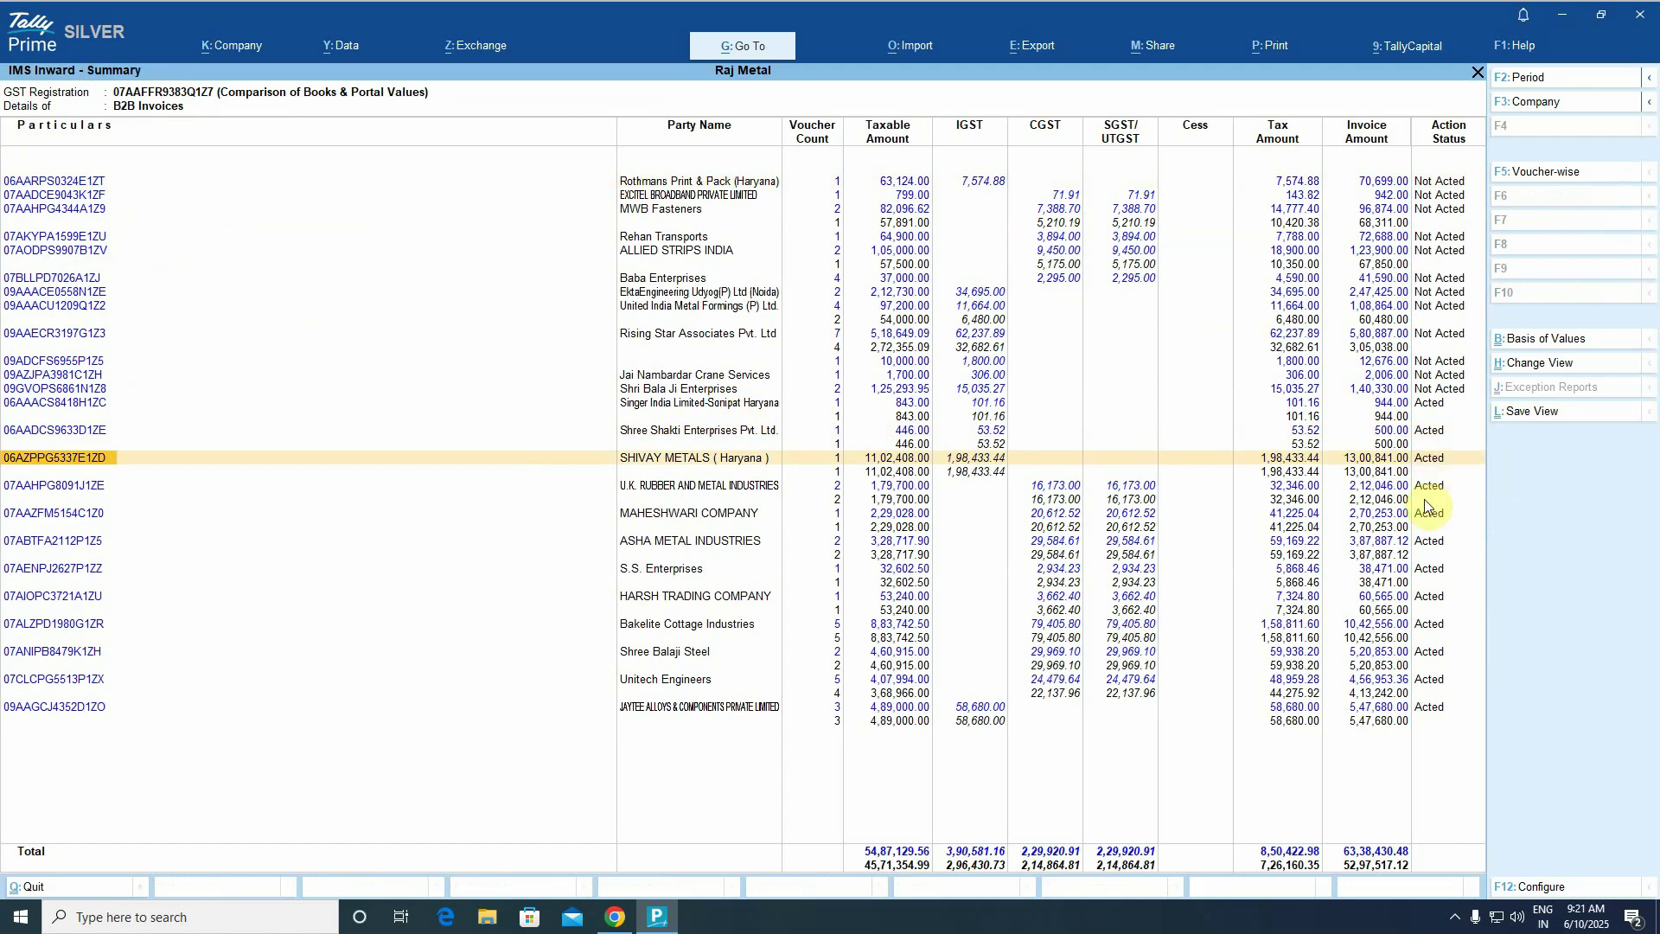
{"action": "left_click", "coordinate": [1429, 492]}
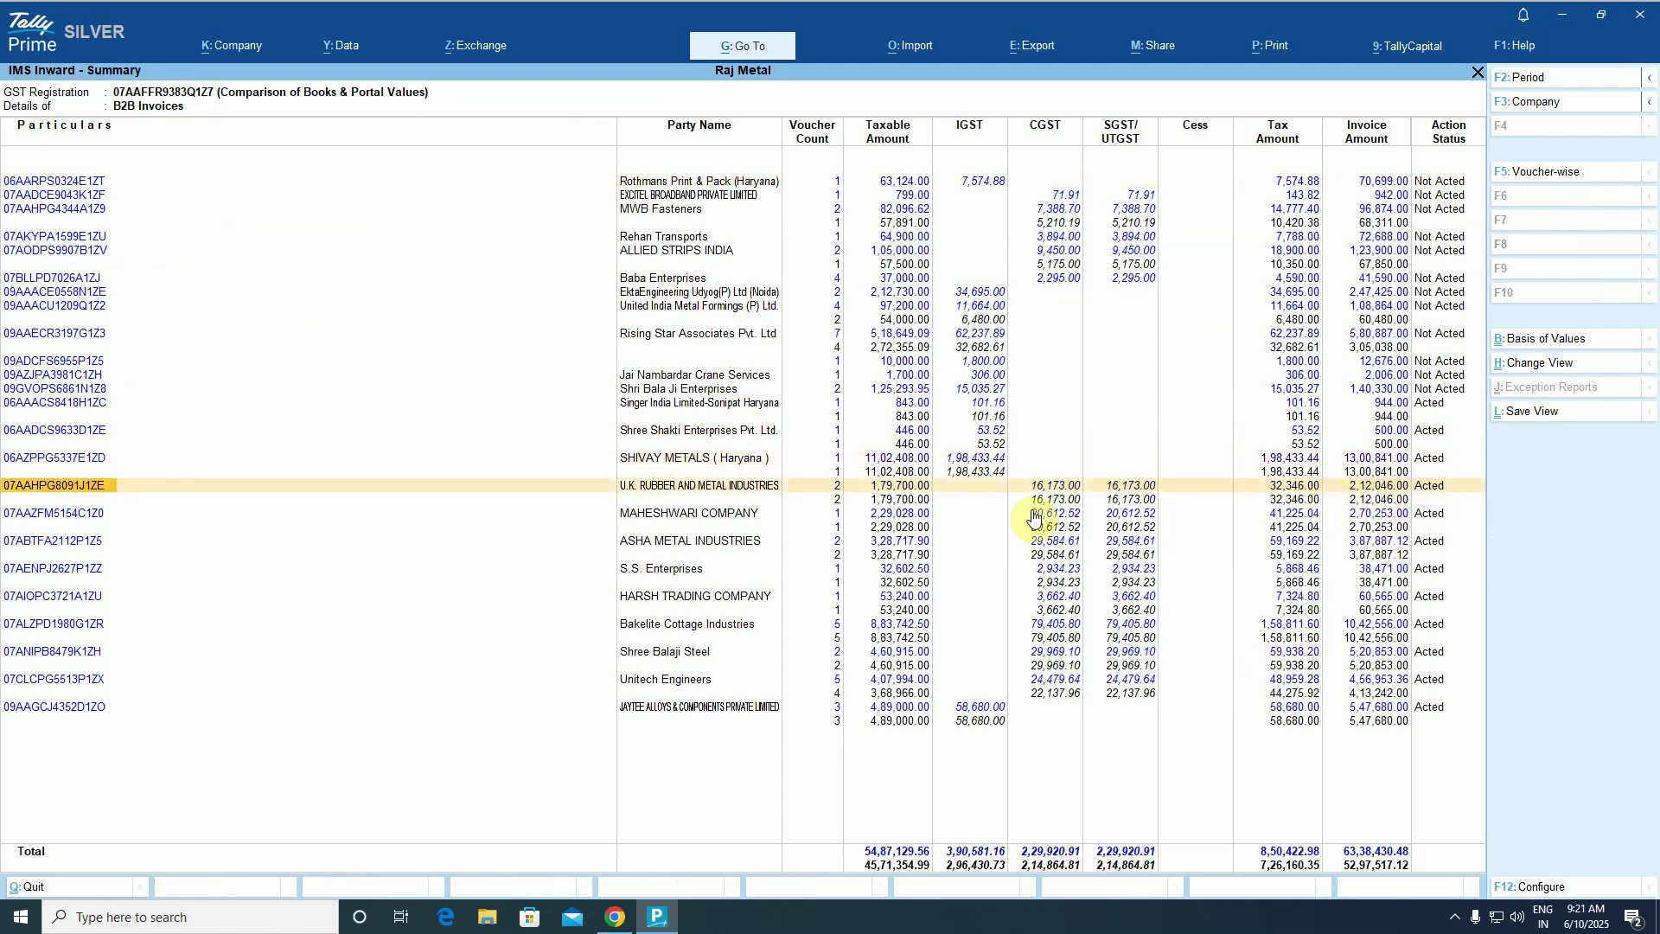
{"action": "key", "text": "Down"}
{"action": "key", "text": "Up"}
{"action": "key", "text": "Down"}
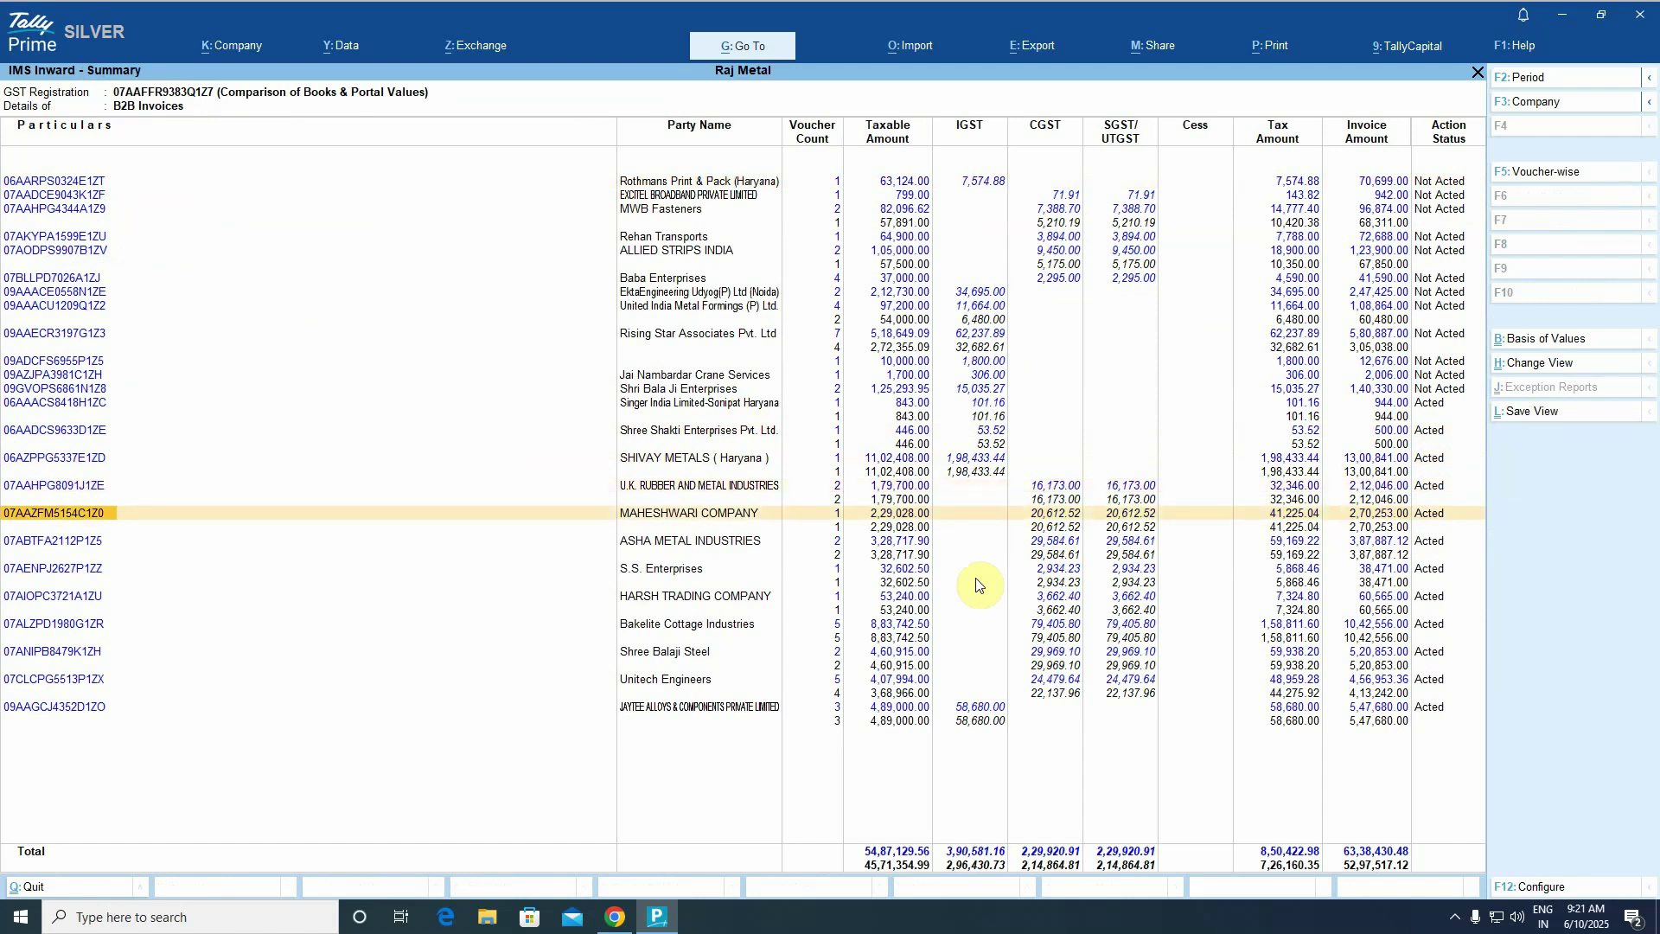
{"action": "key", "text": "Escape"}
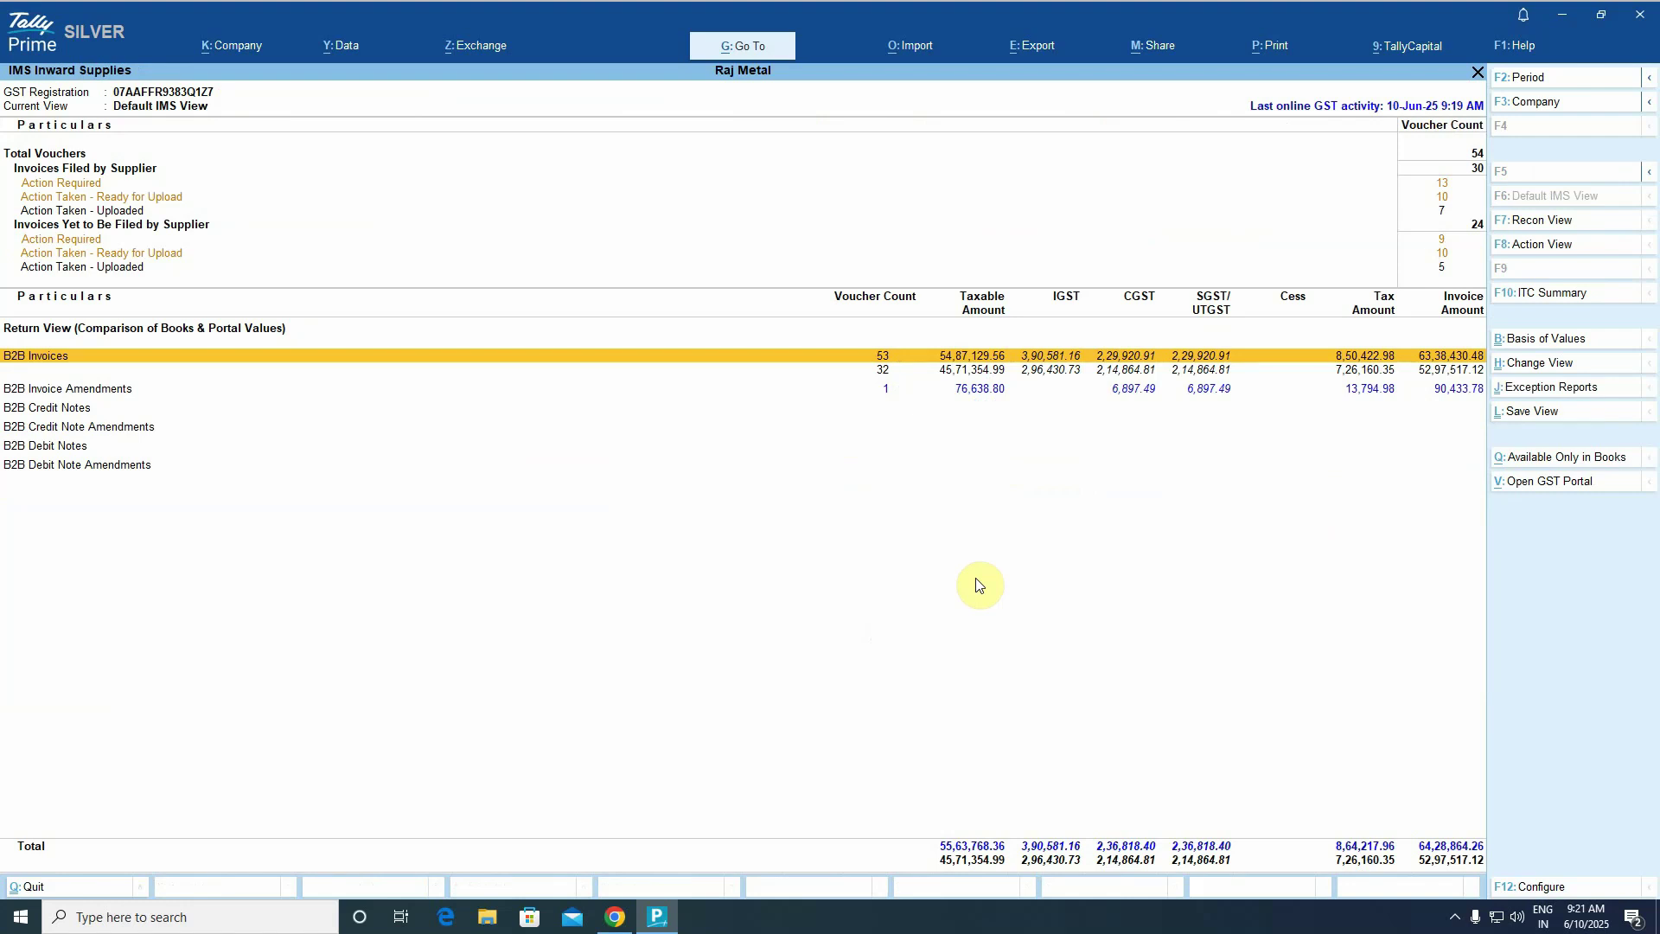
List the filed Action Required invoices and select the mismatched MWB Fasteners invoice.
{"action": "key", "text": "Up"}
{"action": "key", "text": "Up"}
{"action": "key", "text": "Up"}
{"action": "key", "text": "Up"}
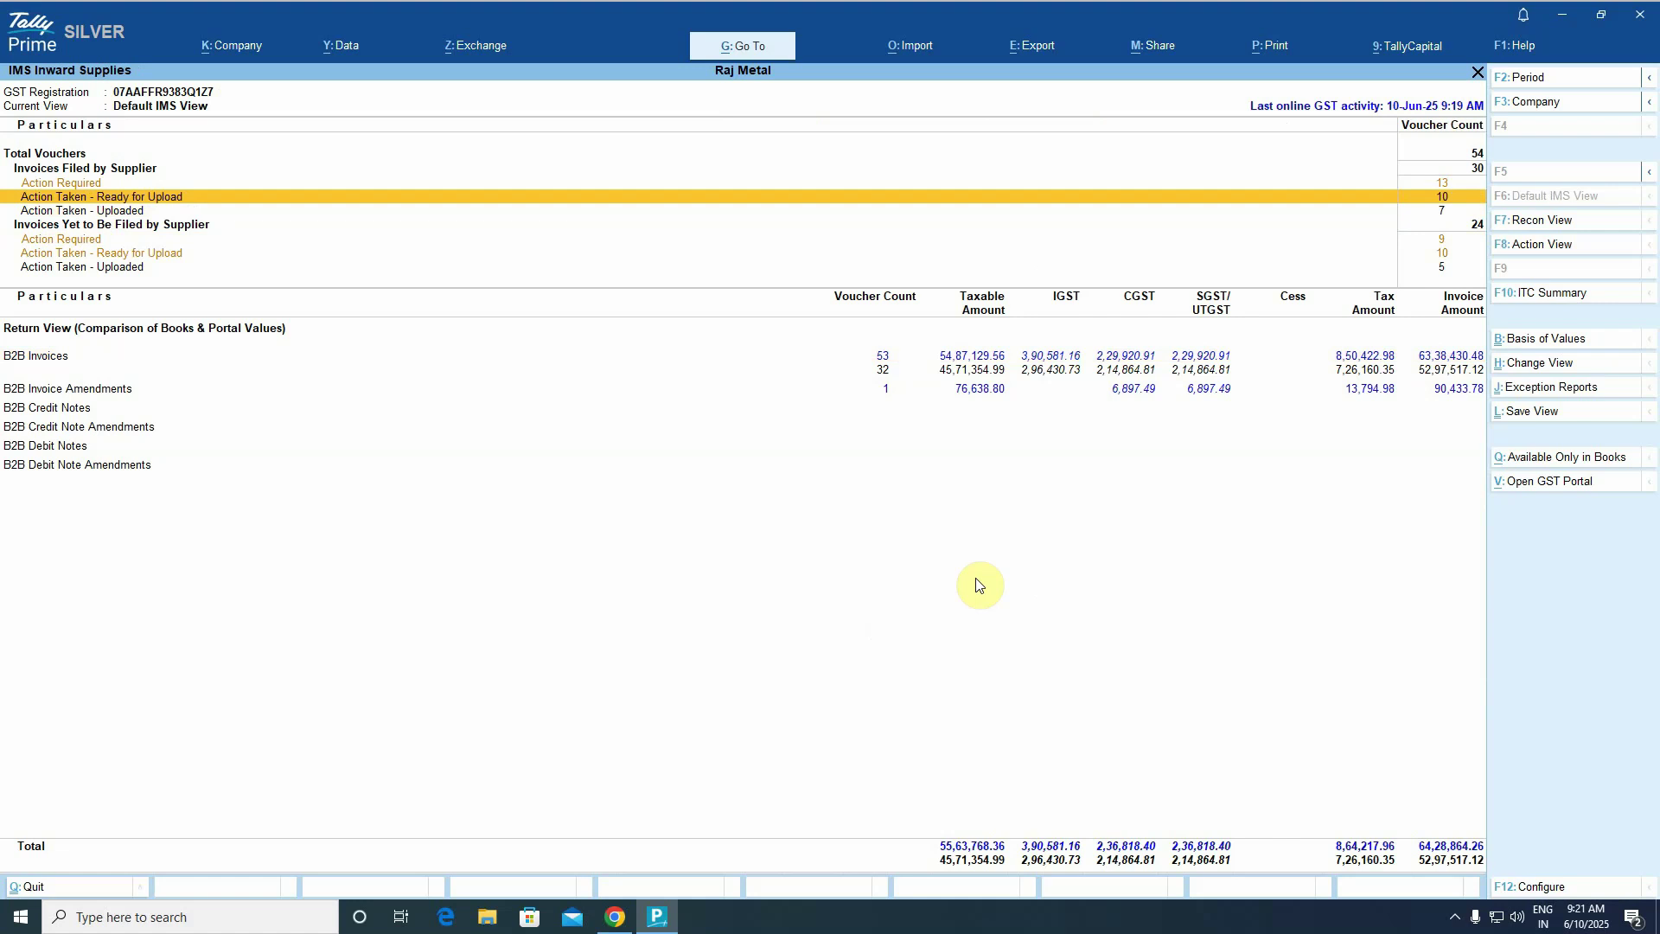
{"action": "key", "text": "Up"}
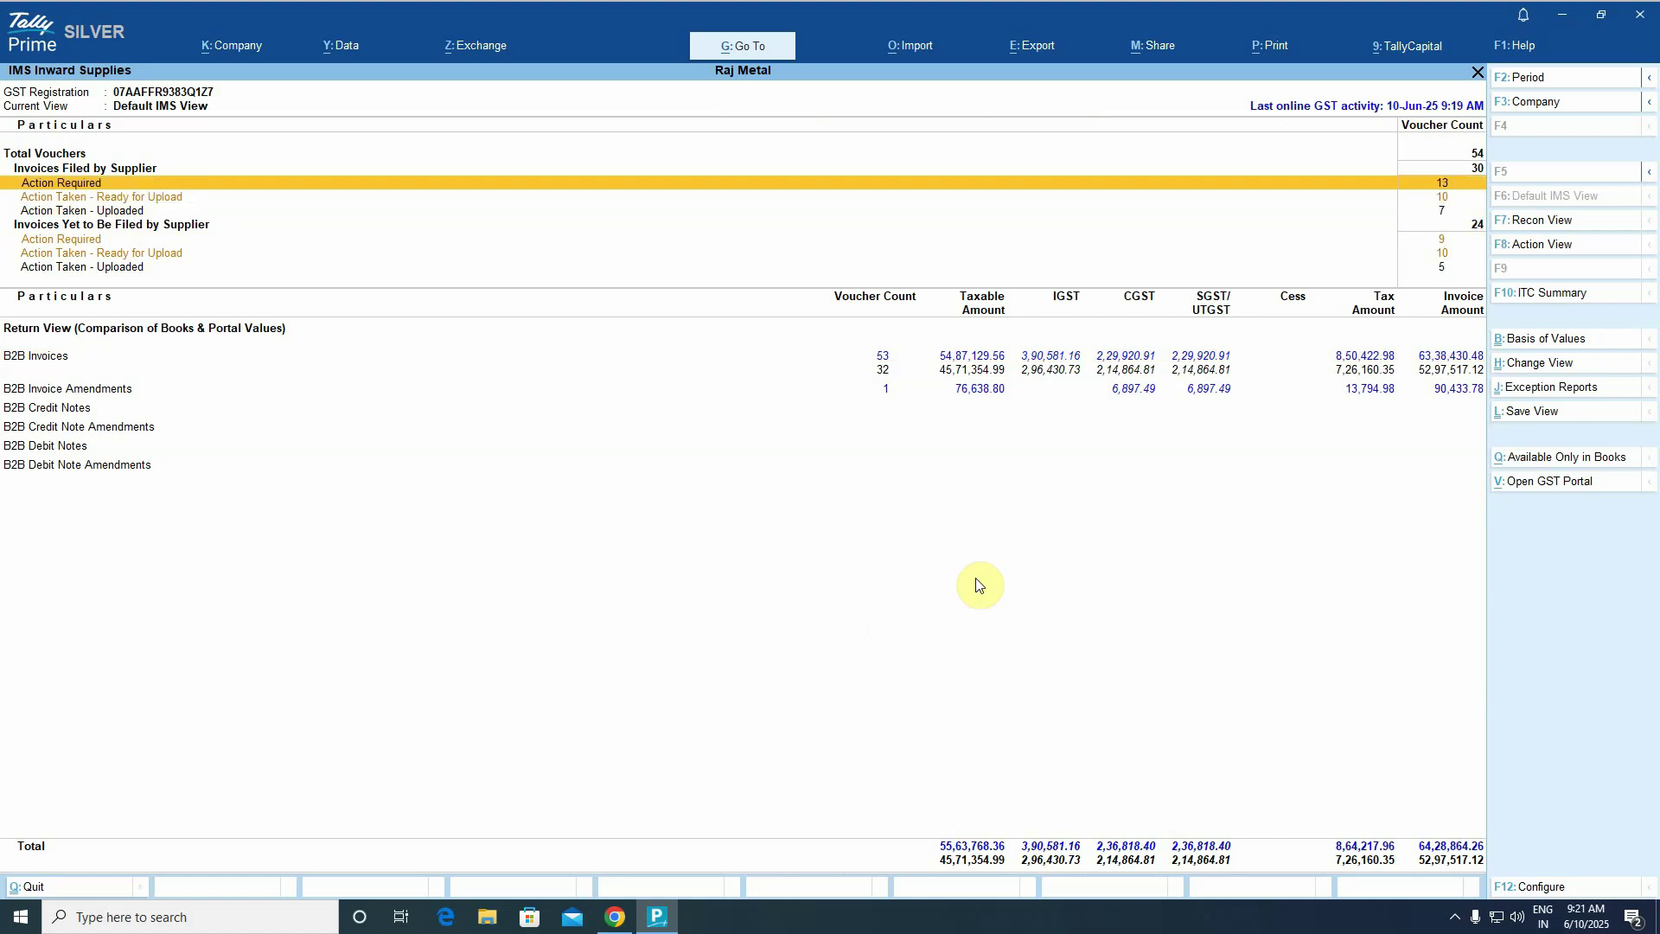
{"action": "key", "text": "Return"}
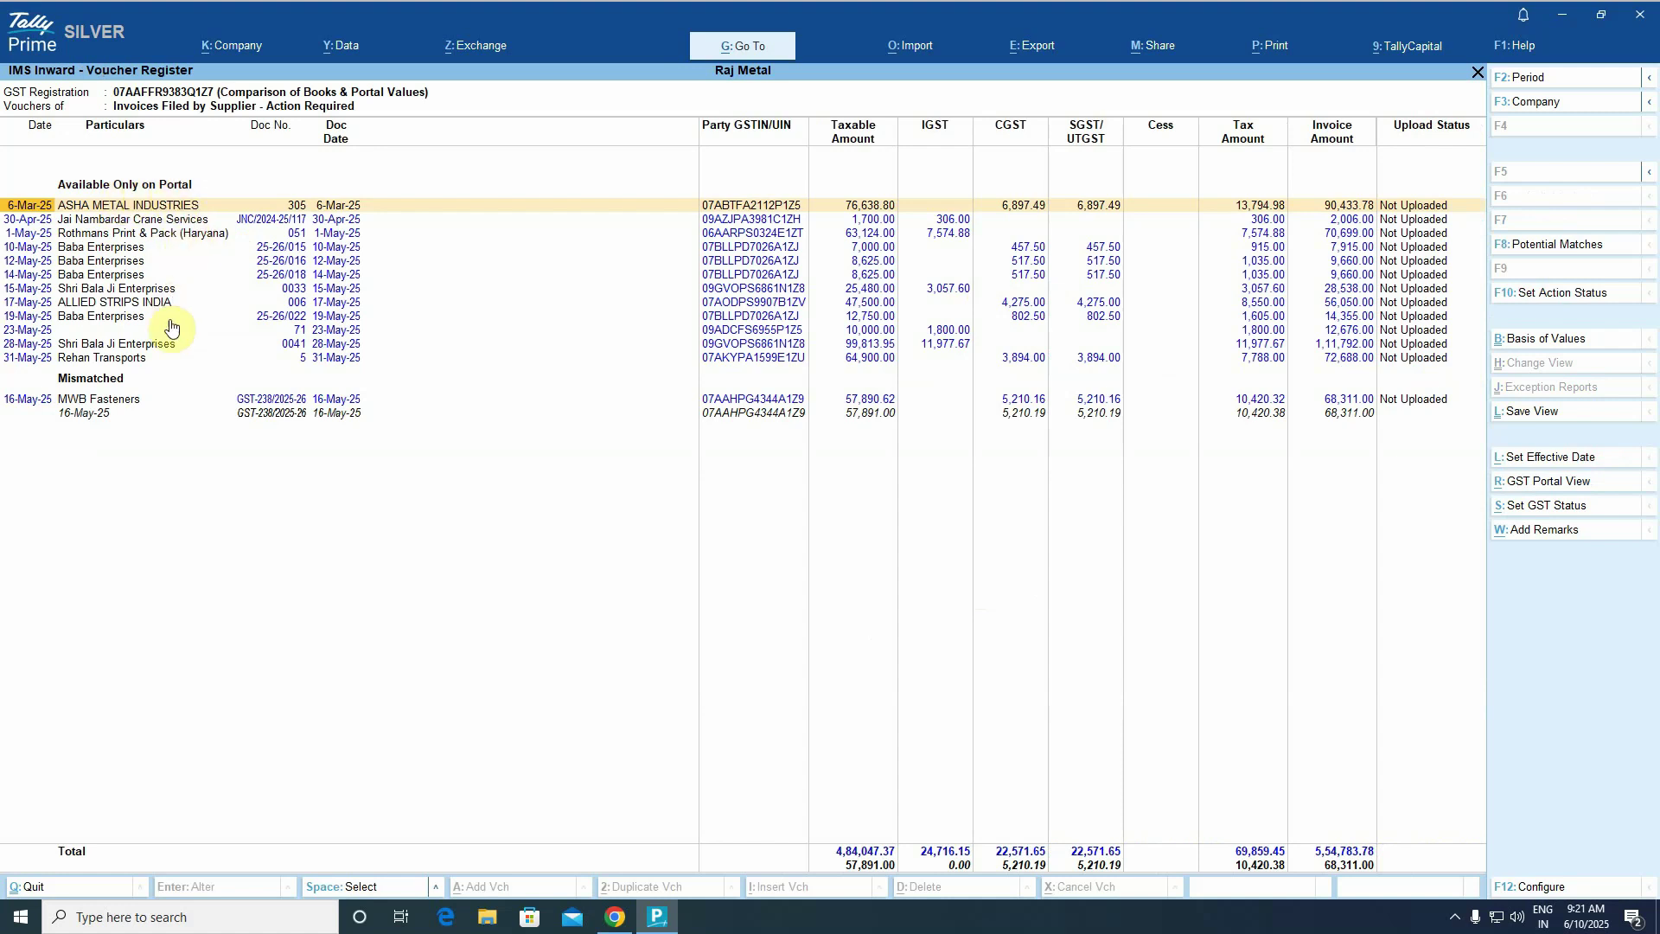
{"action": "left_click", "coordinate": [108, 405]}
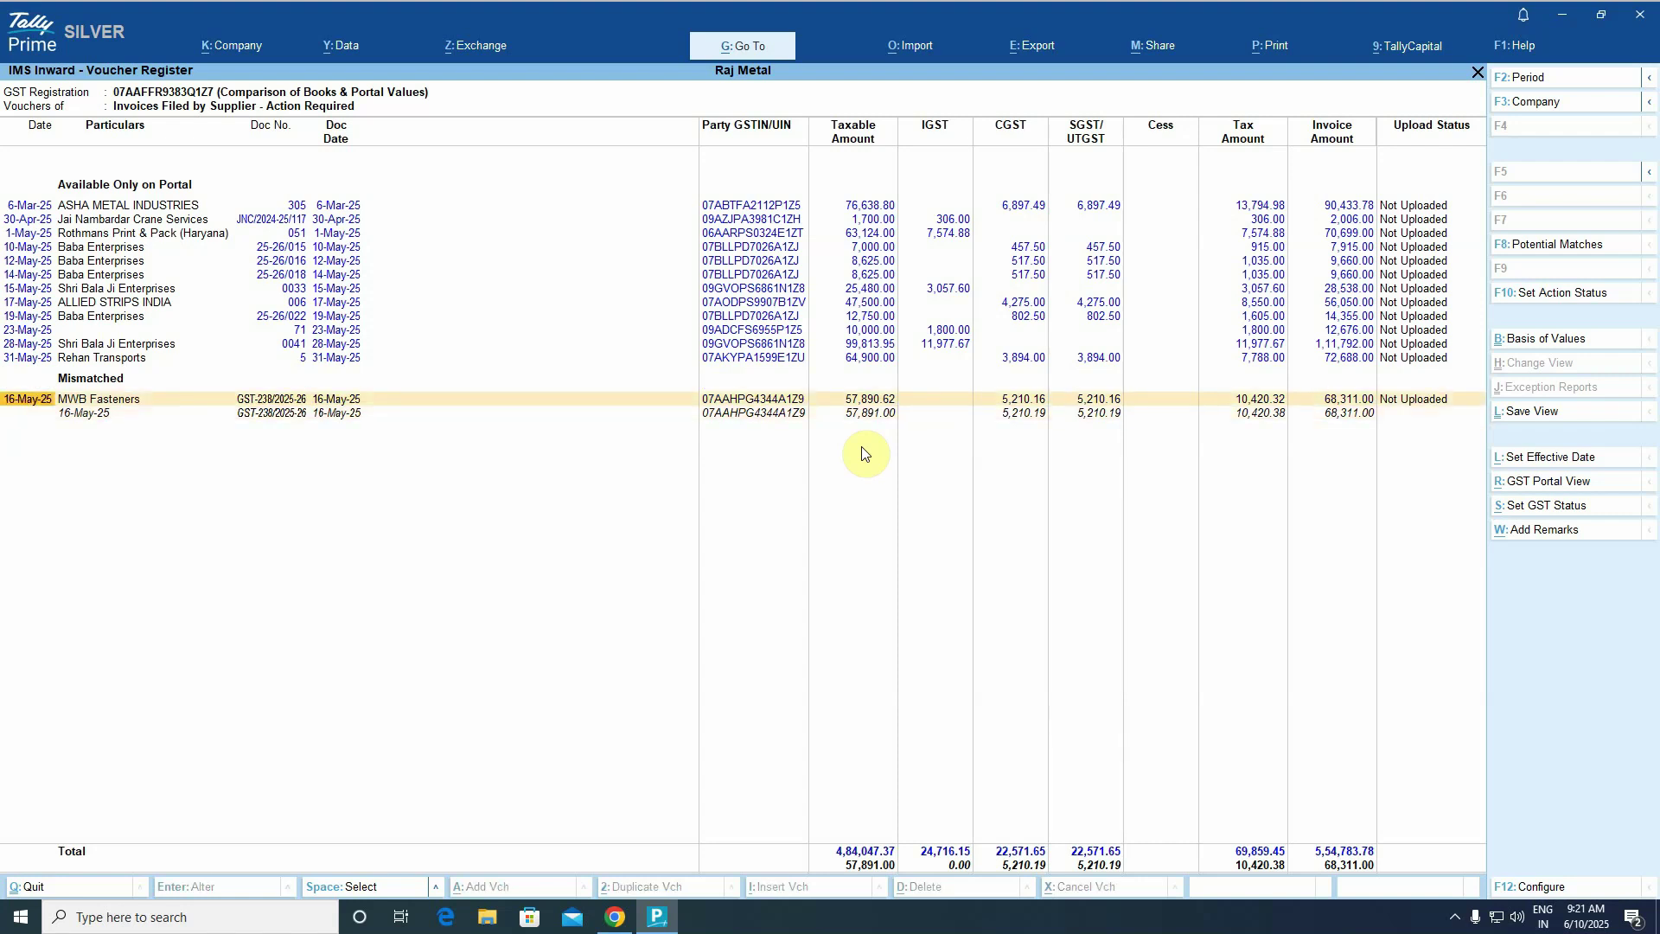
{"action": "key", "text": "space"}
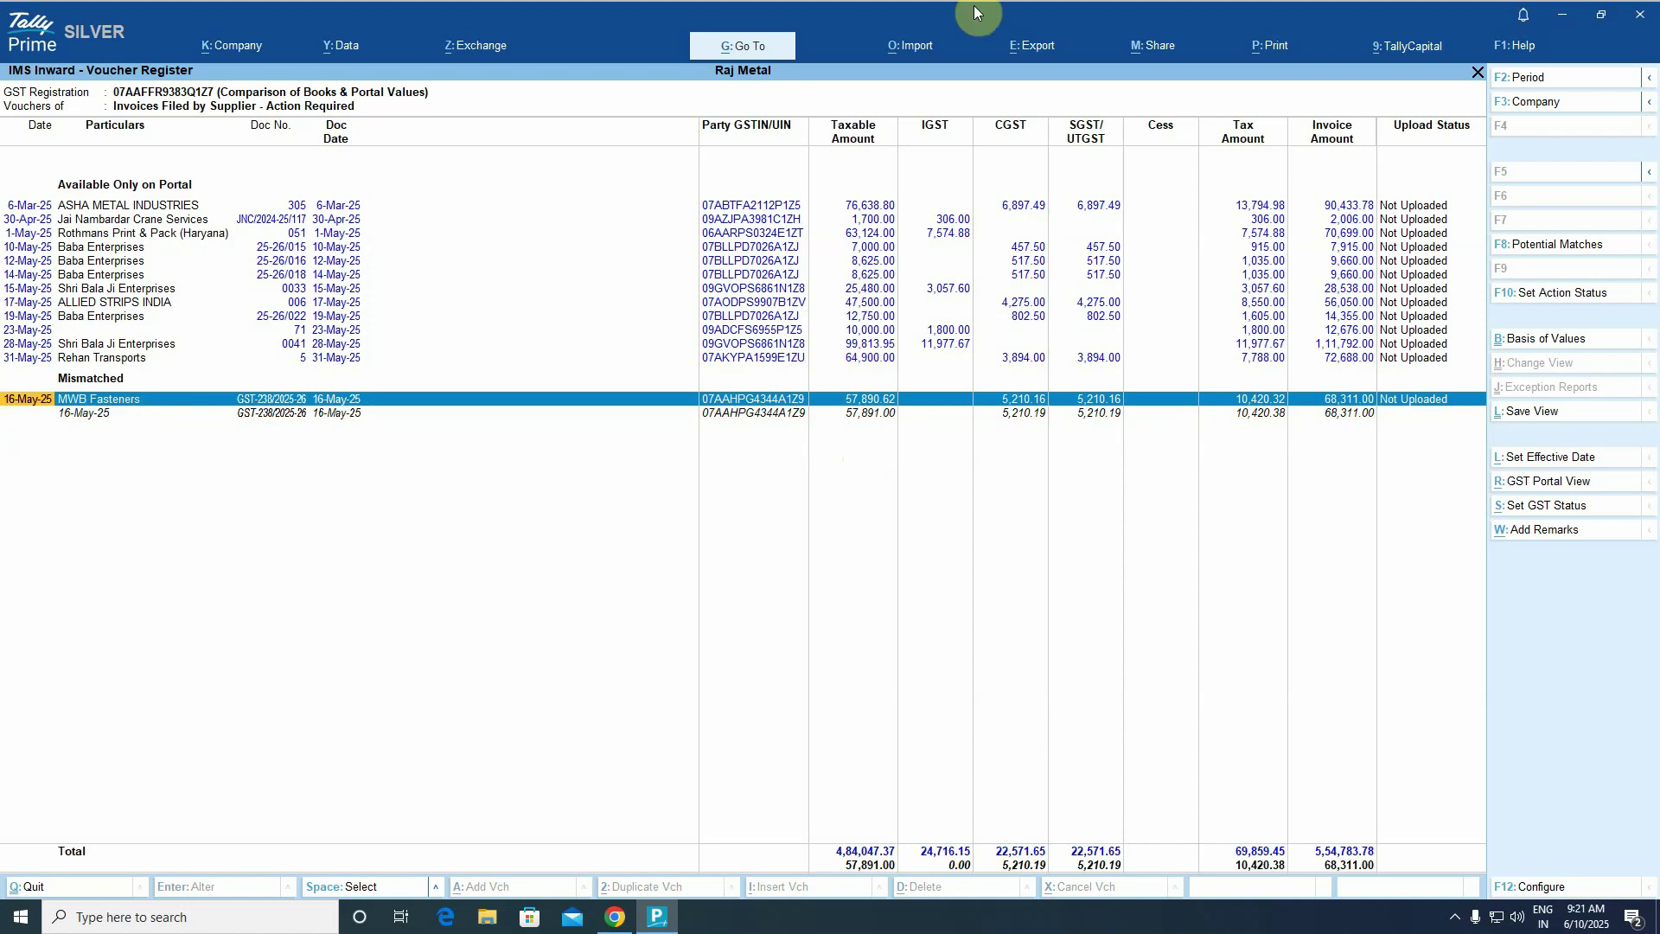
Set the MWB Fasteners invoice's IMS action status to Accepted and return to the summary.
{"action": "left_click", "coordinate": [1532, 294]}
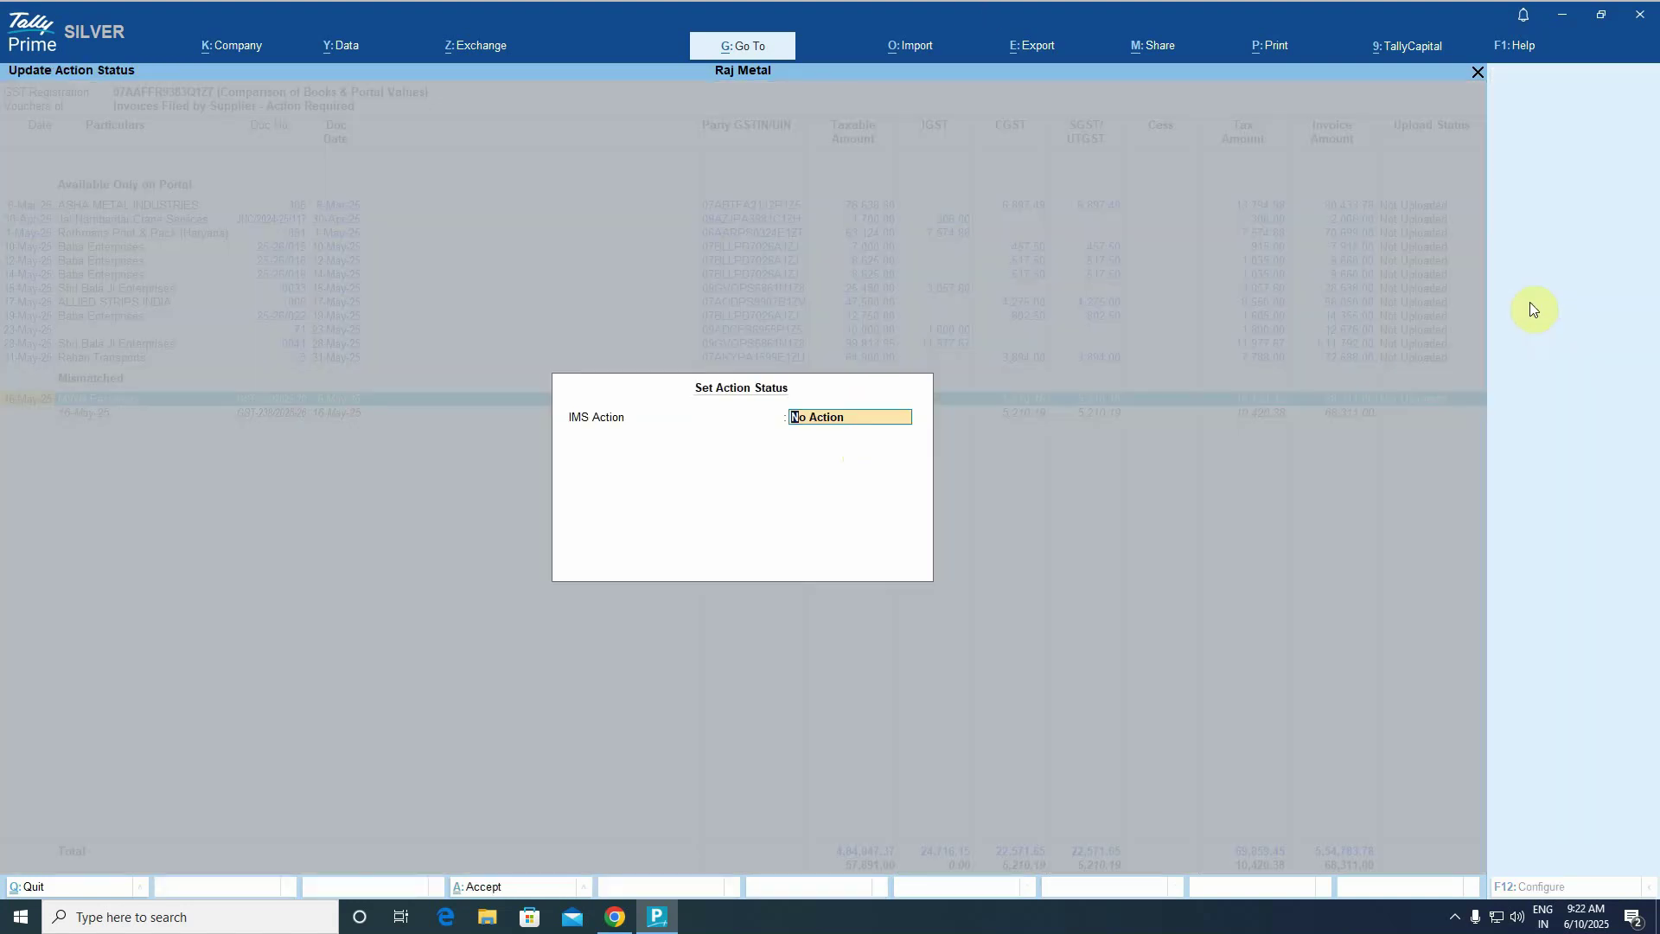
{"action": "key", "text": "BackSpace"}
{"action": "key", "text": "Down"}
{"action": "key", "text": "Down"}
{"action": "key", "text": "Up"}
{"action": "key", "text": "Up"}
{"action": "key", "text": "Return"}
{"action": "key", "text": "Return"}
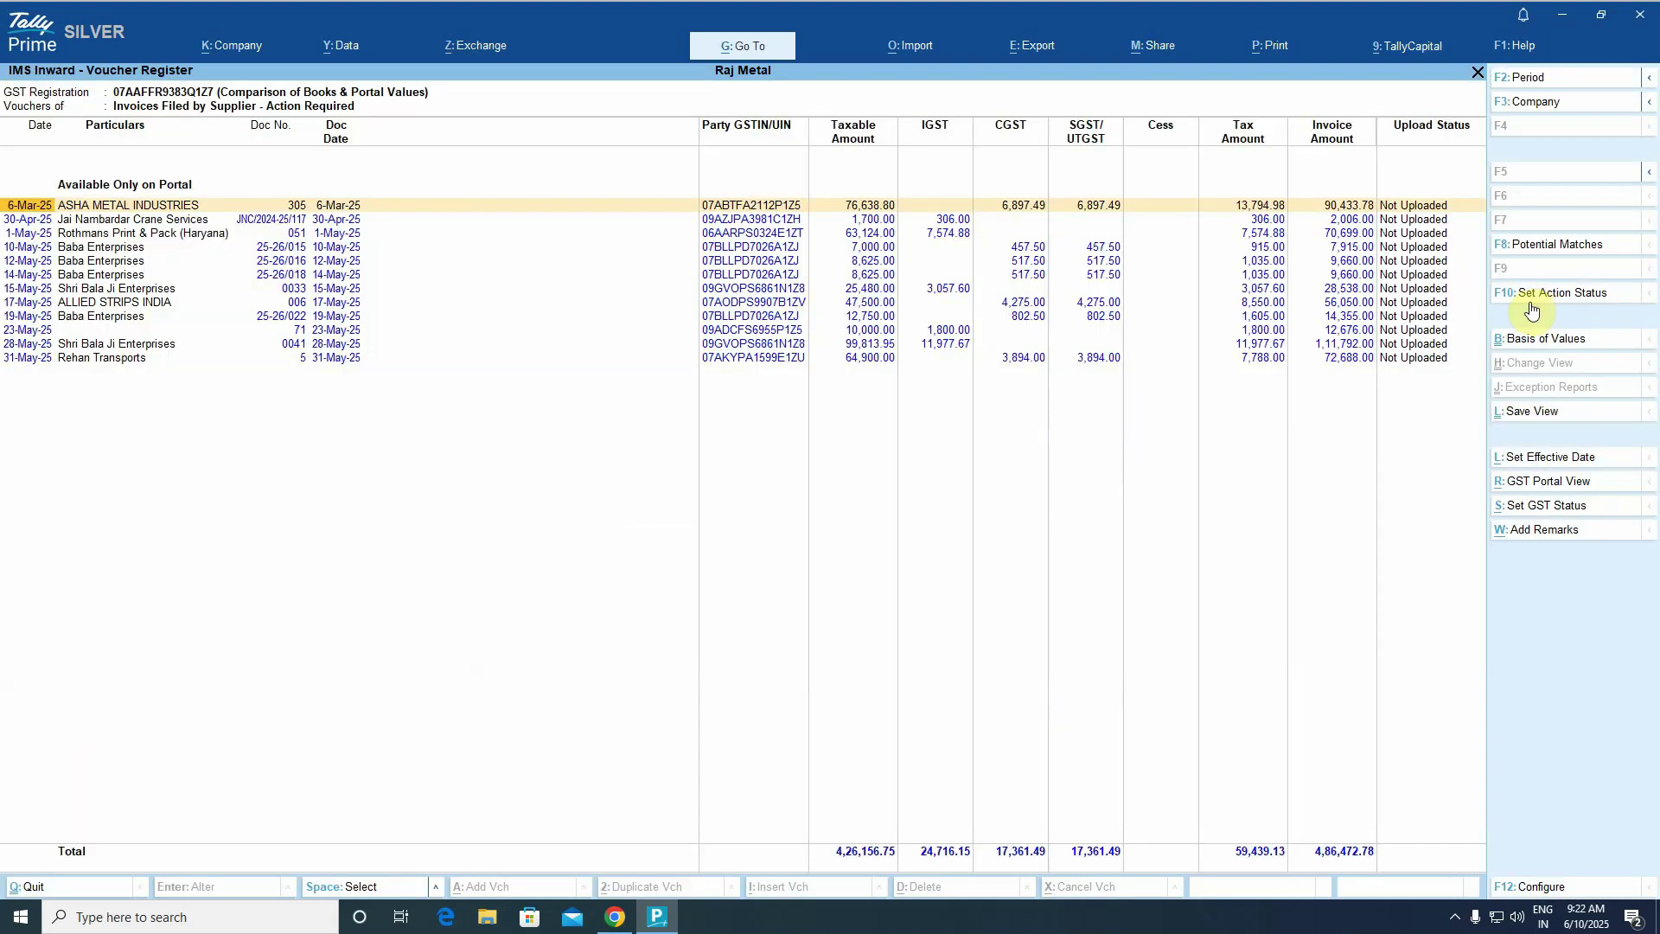
{"action": "key", "text": "Escape"}
Review the party-wise list of B2B invoices by supplier.
{"action": "key", "text": "Down"}
{"action": "key", "text": "Down"}
{"action": "key", "text": "Down"}
{"action": "key", "text": "Down"}
{"action": "key", "text": "Down"}
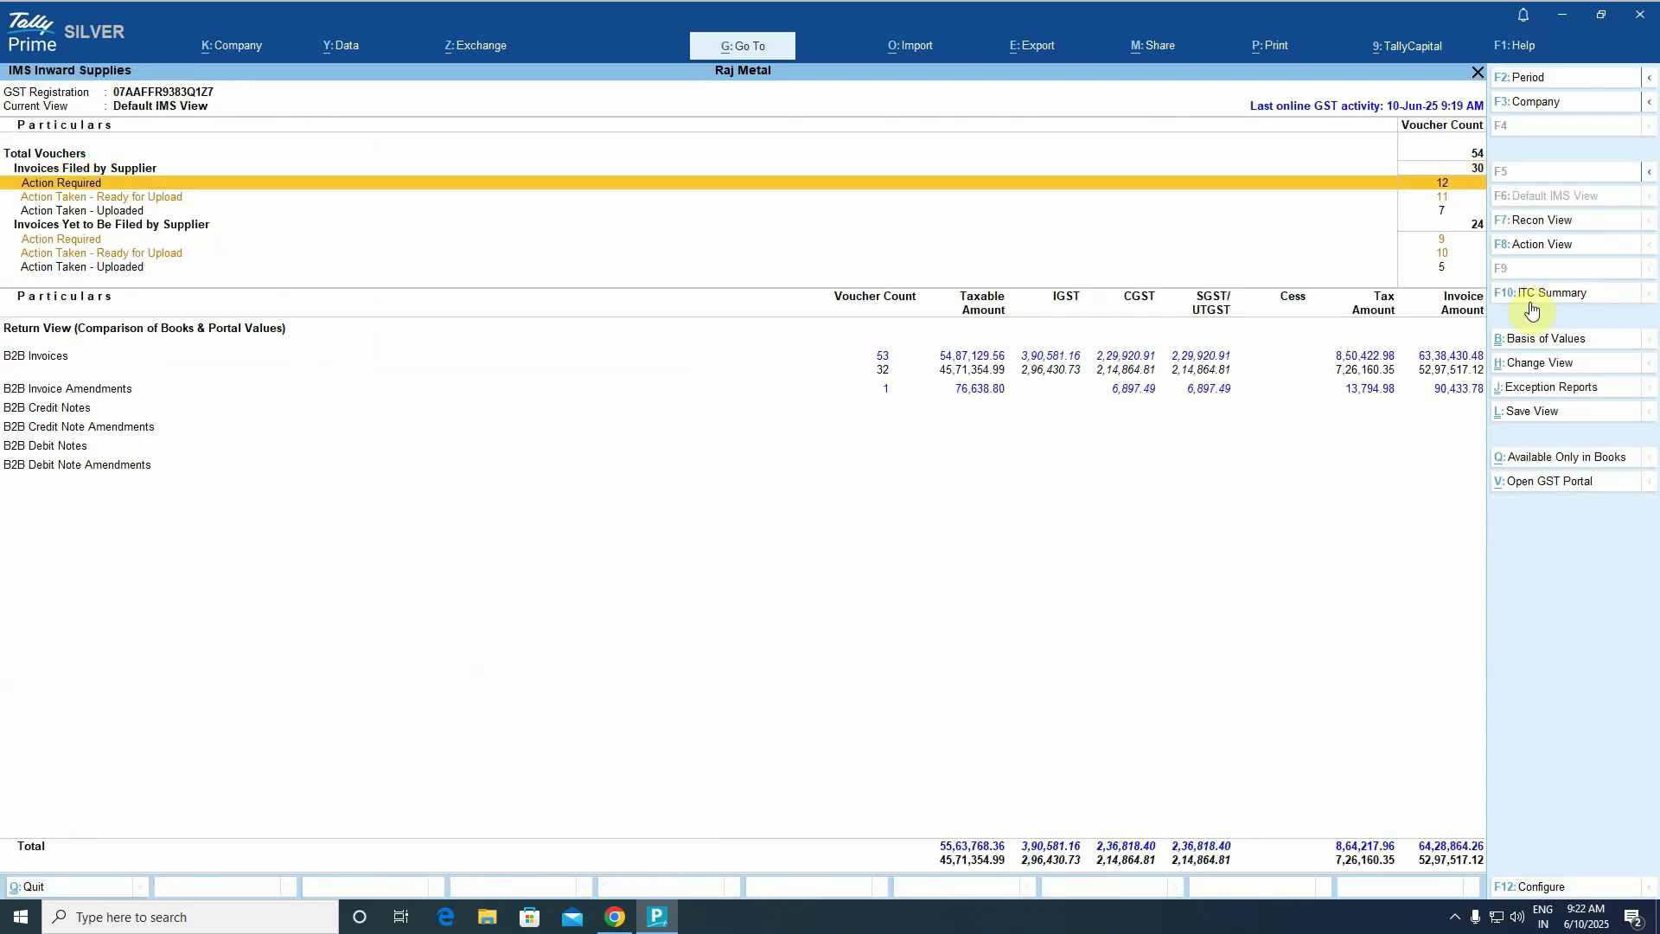
{"action": "key", "text": "Up"}
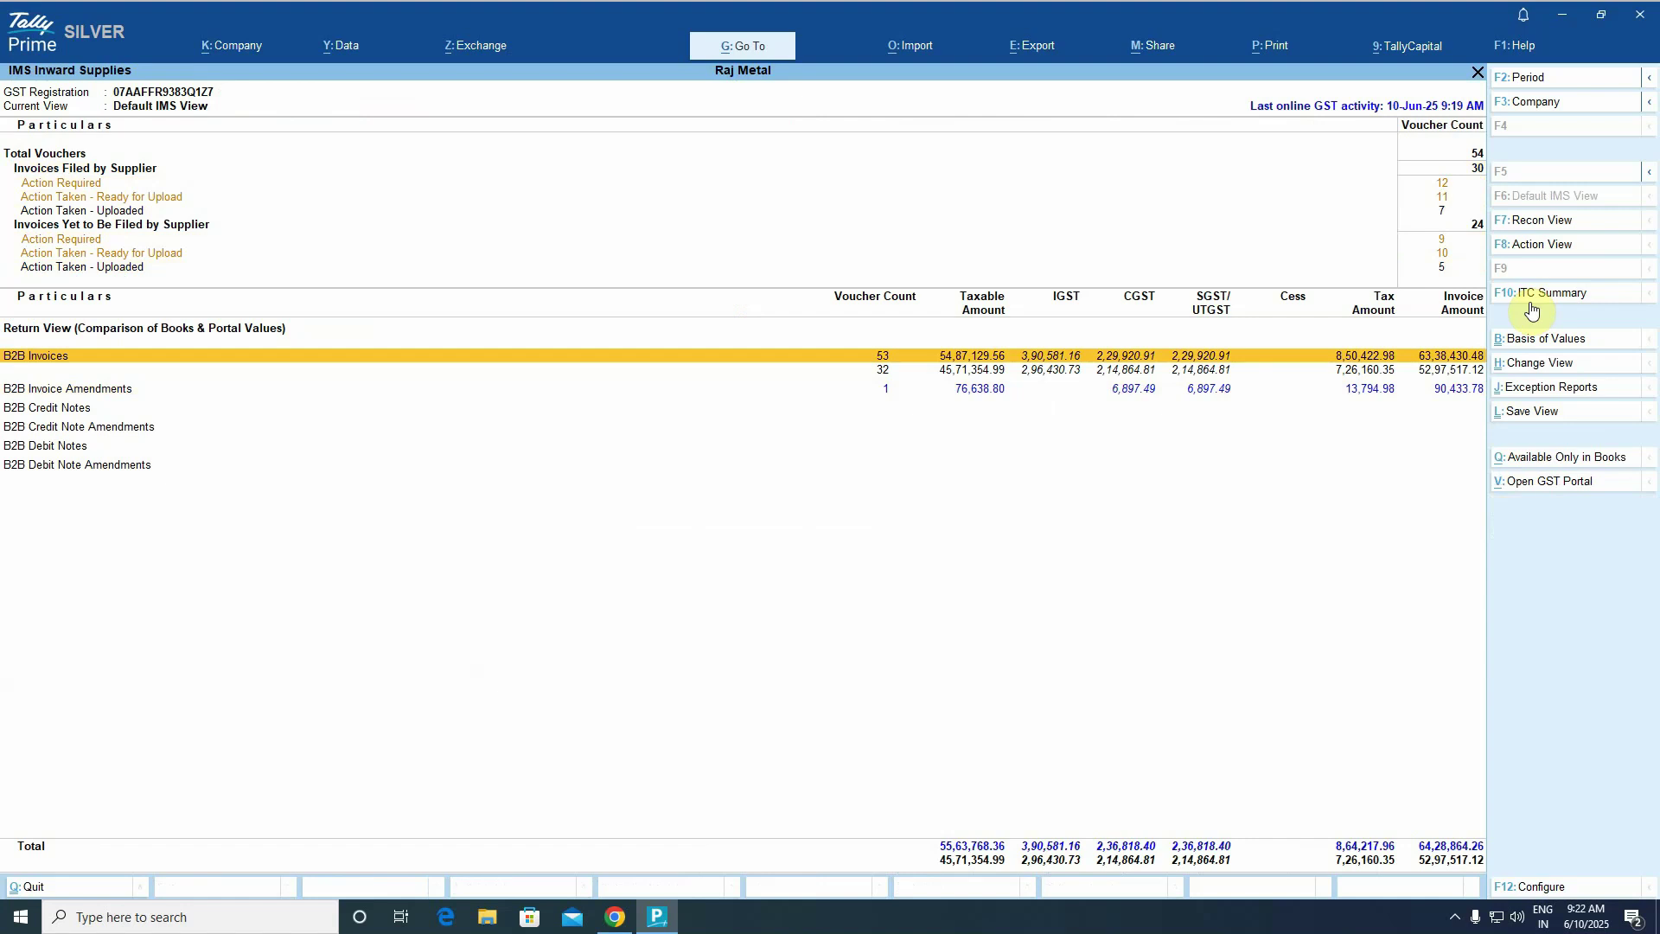
{"action": "key", "text": "Return"}
{"action": "key", "text": "Down"}
{"action": "key", "text": "Down"}
{"action": "key", "text": "Down"}
{"action": "key", "text": "Down"}
{"action": "key", "text": "Down"}
{"action": "key", "text": "Down"}
{"action": "key", "text": "Down"}
{"action": "key", "text": "Down"}
{"action": "key", "text": "Down"}
{"action": "key", "text": "Down"}
{"action": "key", "text": "Down"}
{"action": "key", "text": "Down"}
{"action": "key", "text": "Down"}
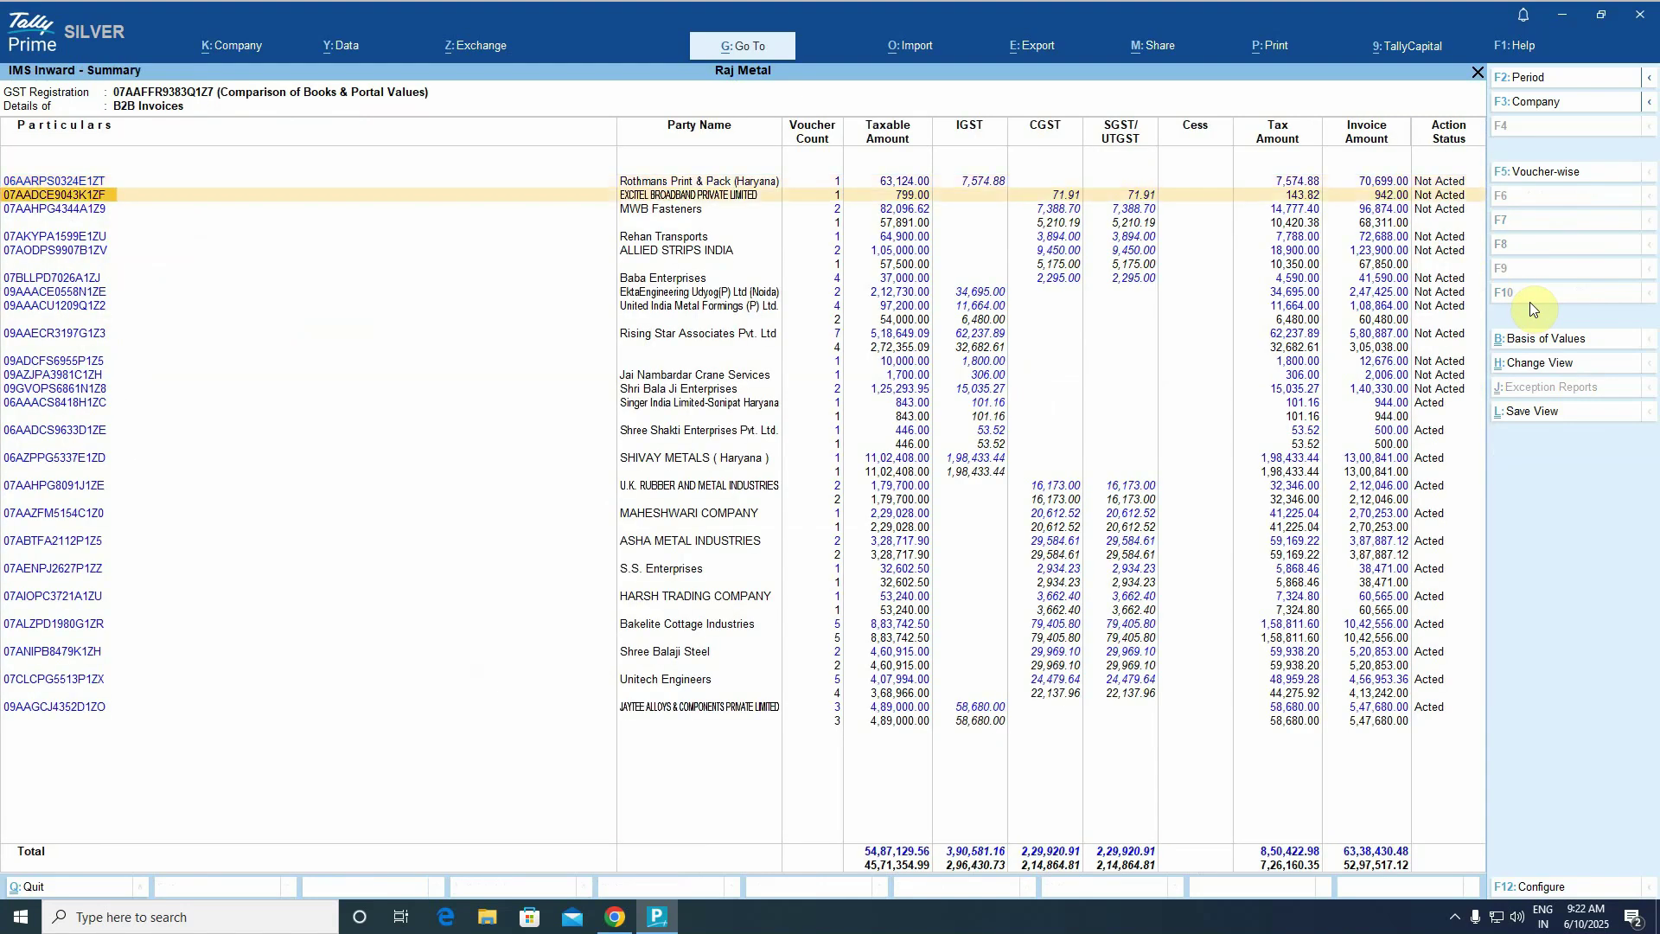
{"action": "key", "text": "Down"}
{"action": "key", "text": "Down"}
{"action": "key", "text": "Up"}
{"action": "key", "text": "Up"}
{"action": "key", "text": "Up"}
{"action": "key", "text": "Up"}
{"action": "key", "text": "Up"}
{"action": "key", "text": "Up"}
{"action": "key", "text": "Up"}
{"action": "key", "text": "Up"}
{"action": "key", "text": "Up"}
{"action": "key", "text": "Up"}
{"action": "key", "text": "Up"}
{"action": "key", "text": "Up"}
{"action": "key", "text": "Up"}
{"action": "key", "text": "Up"}
{"action": "key", "text": "Up"}
{"action": "key", "text": "Up"}
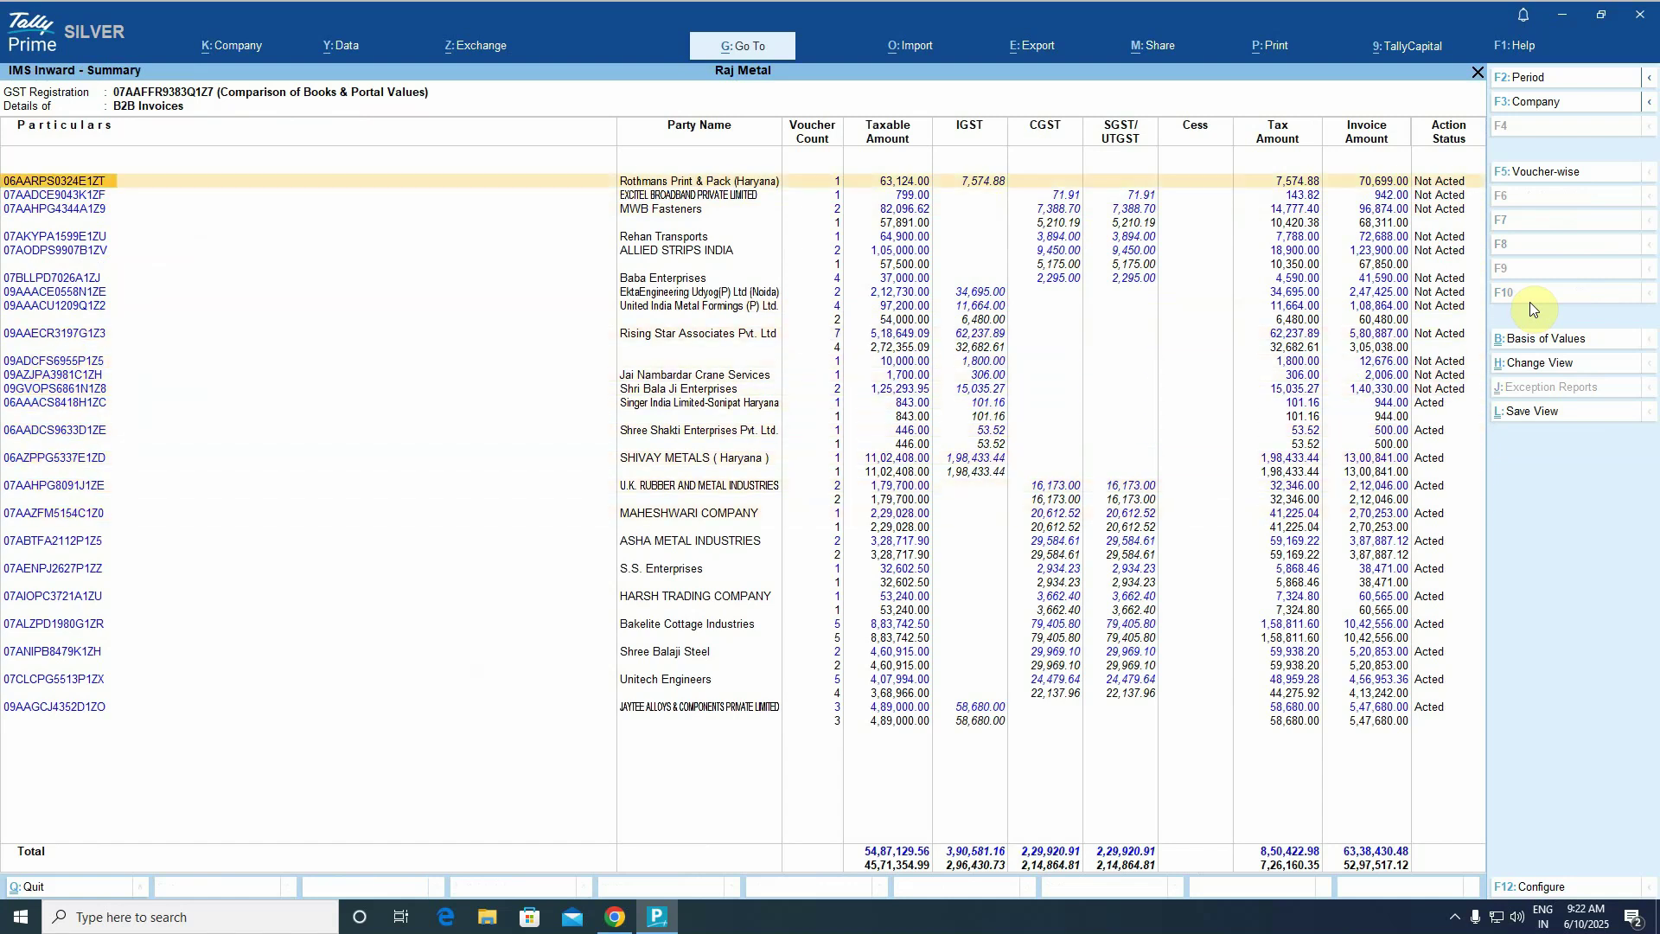
{"action": "key", "text": "Down"}
{"action": "key", "text": "Down"}
{"action": "key", "text": "Down"}
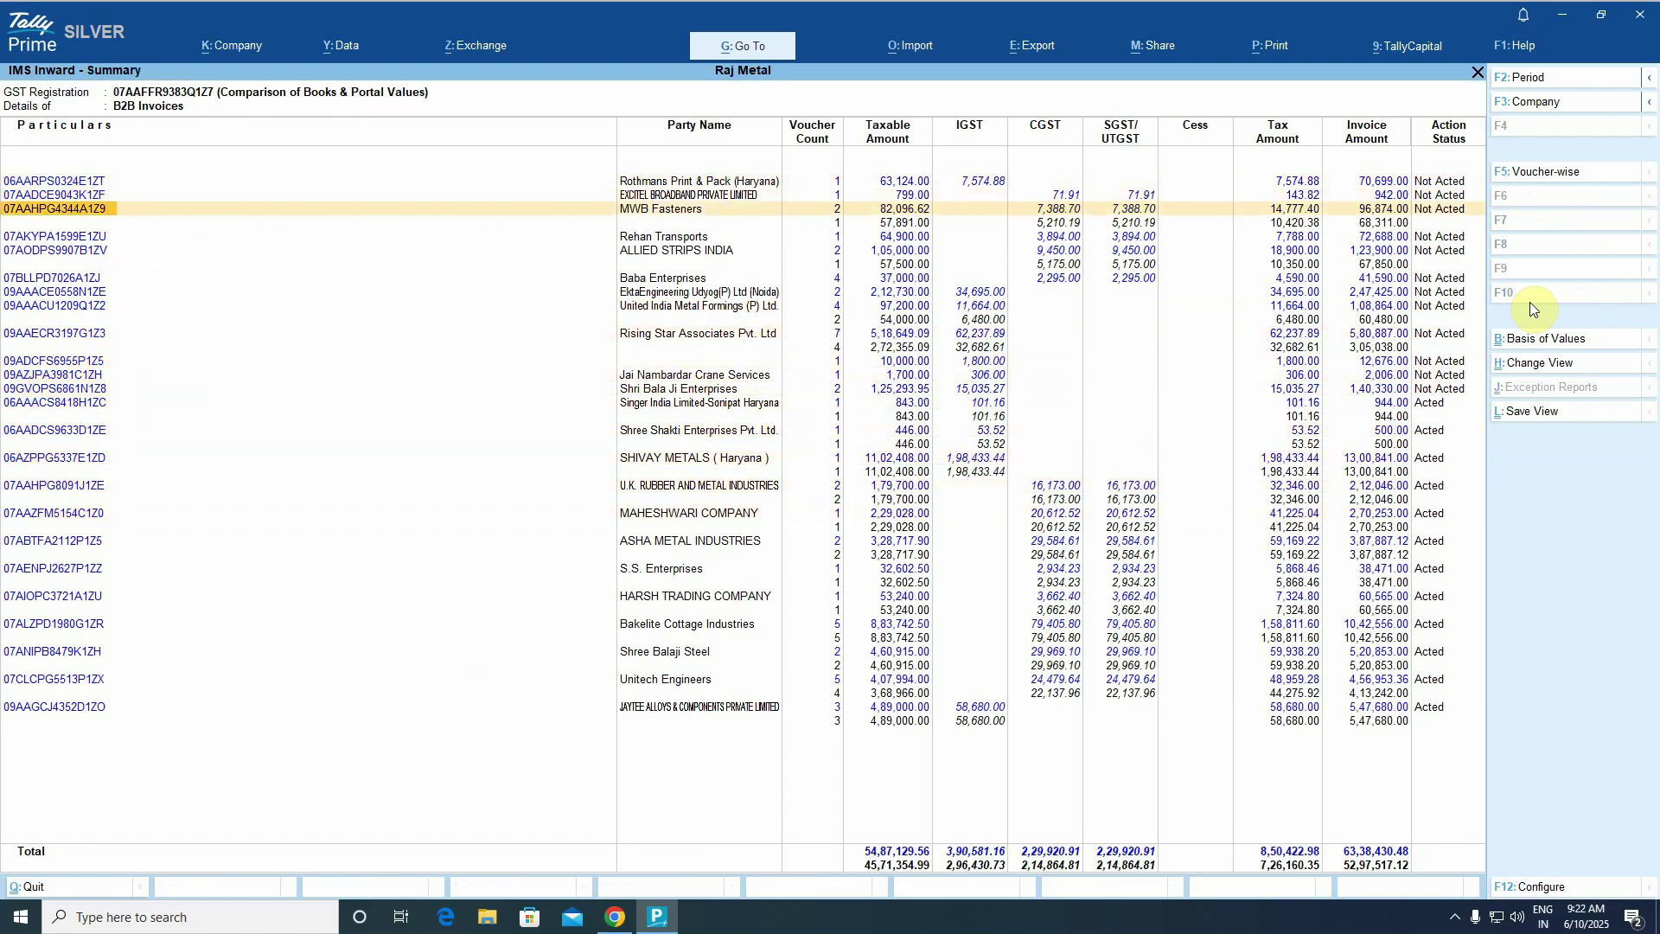
Back on the summary, open the Action Required invoices yet to be filed by suppliers.
{"action": "key", "text": "Escape"}
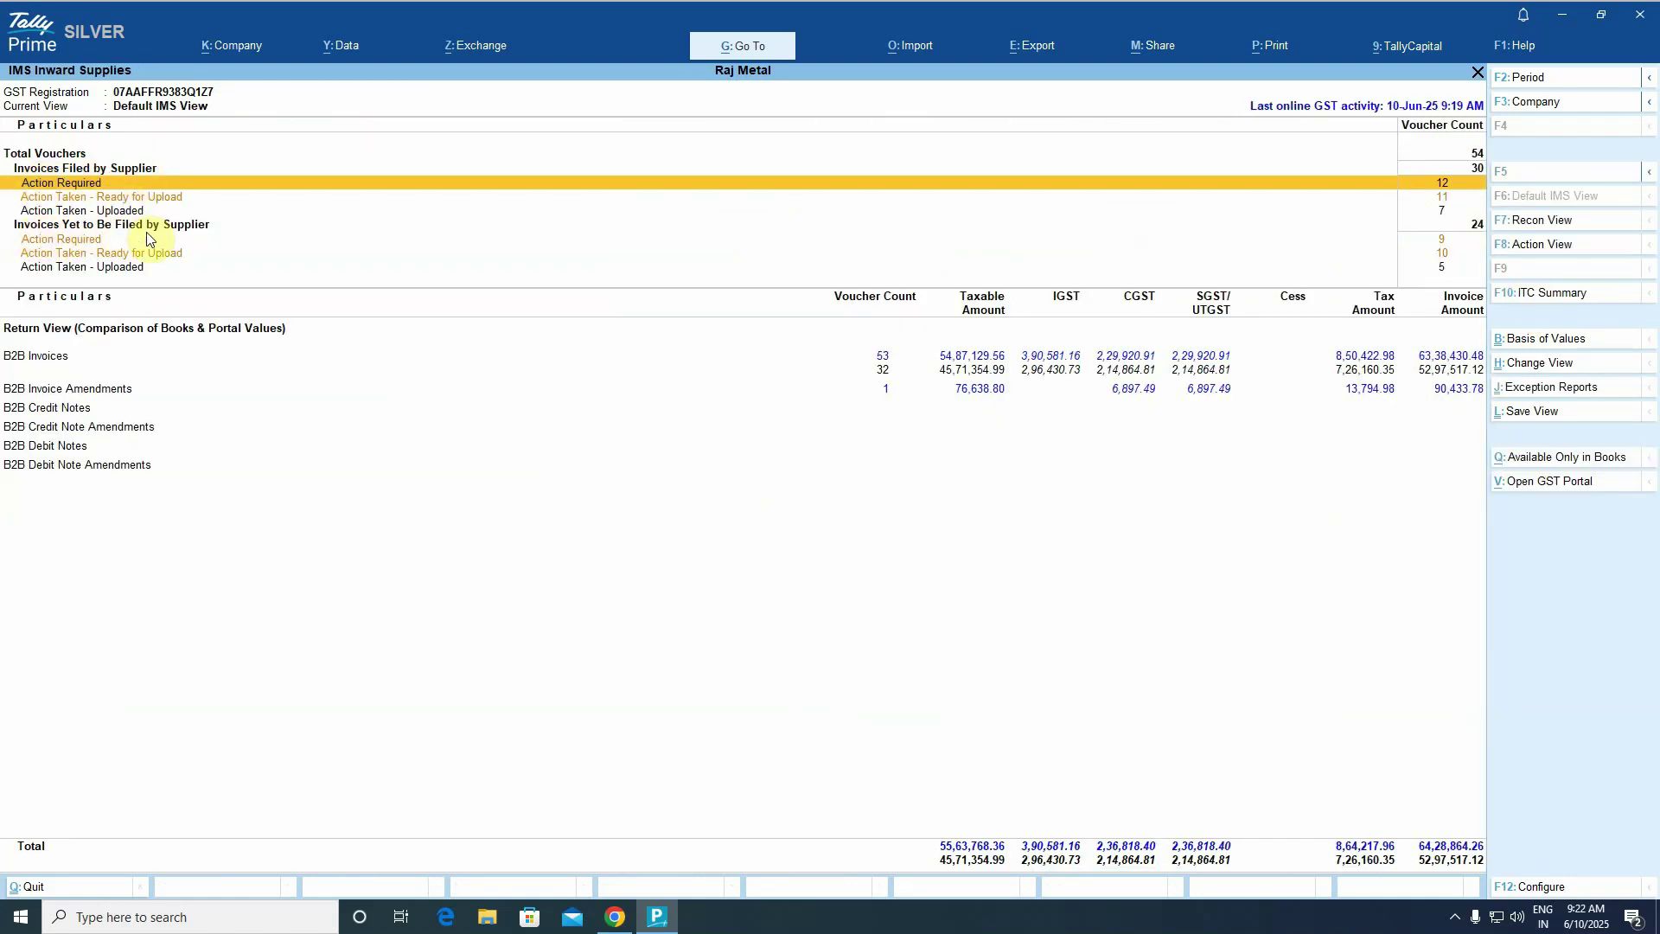
{"action": "key", "text": "Down"}
{"action": "key", "text": "Down"}
{"action": "key", "text": "Down"}
{"action": "key", "text": "Down"}
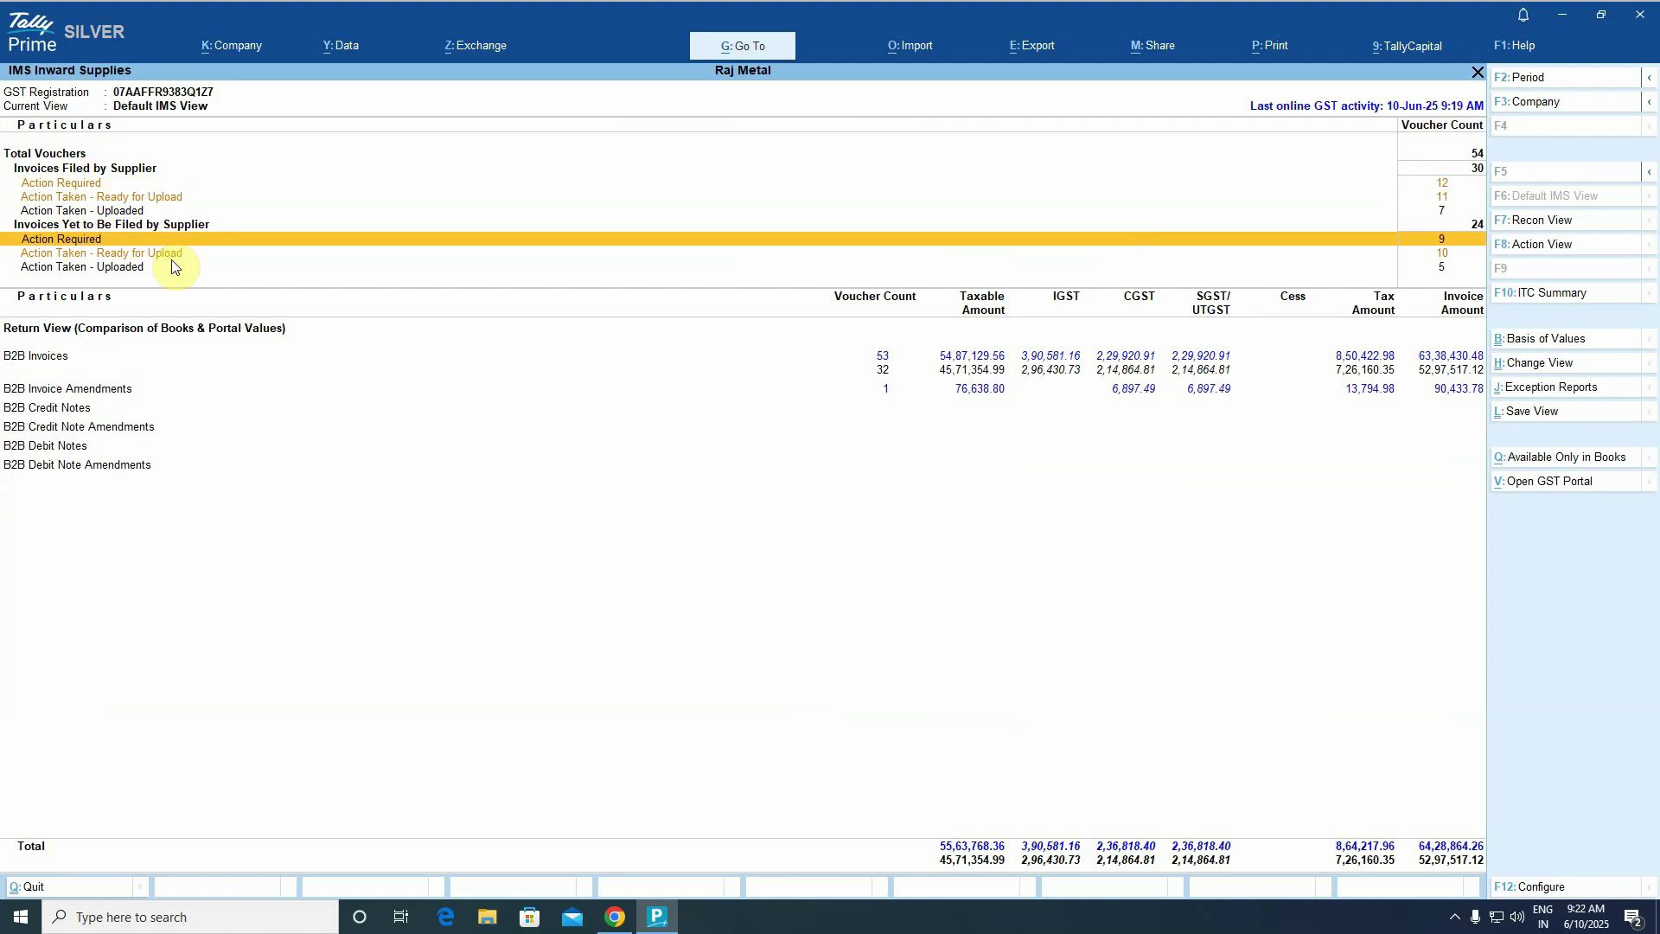
{"action": "key", "text": "Return"}
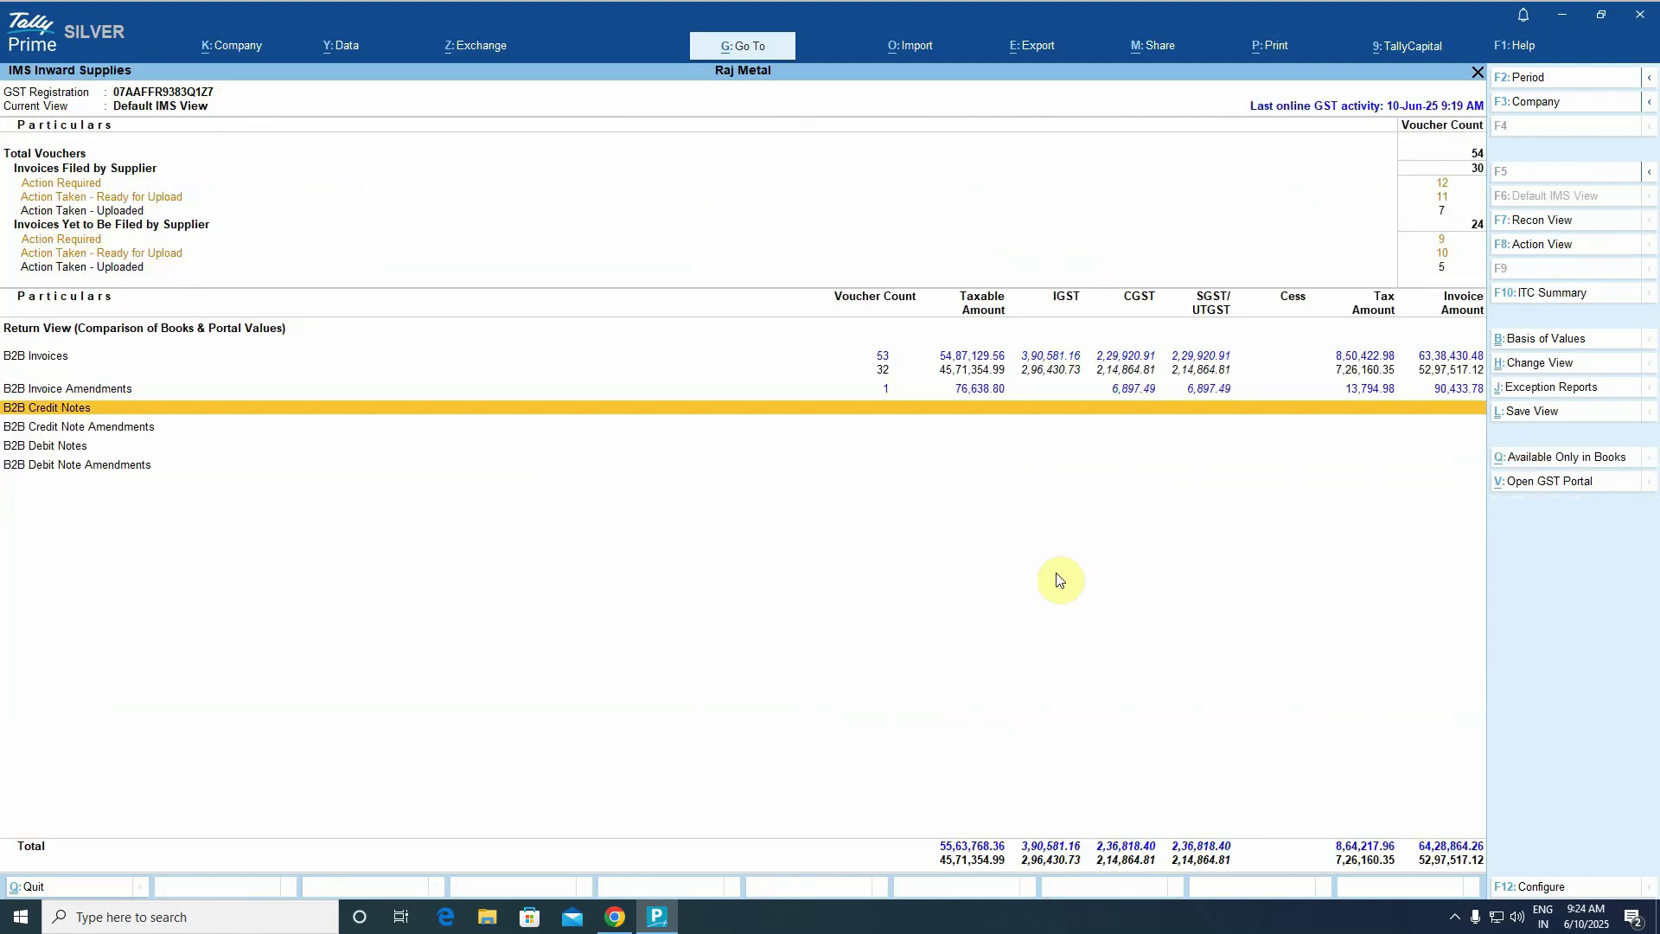
{"action": "key", "text": "Up"}
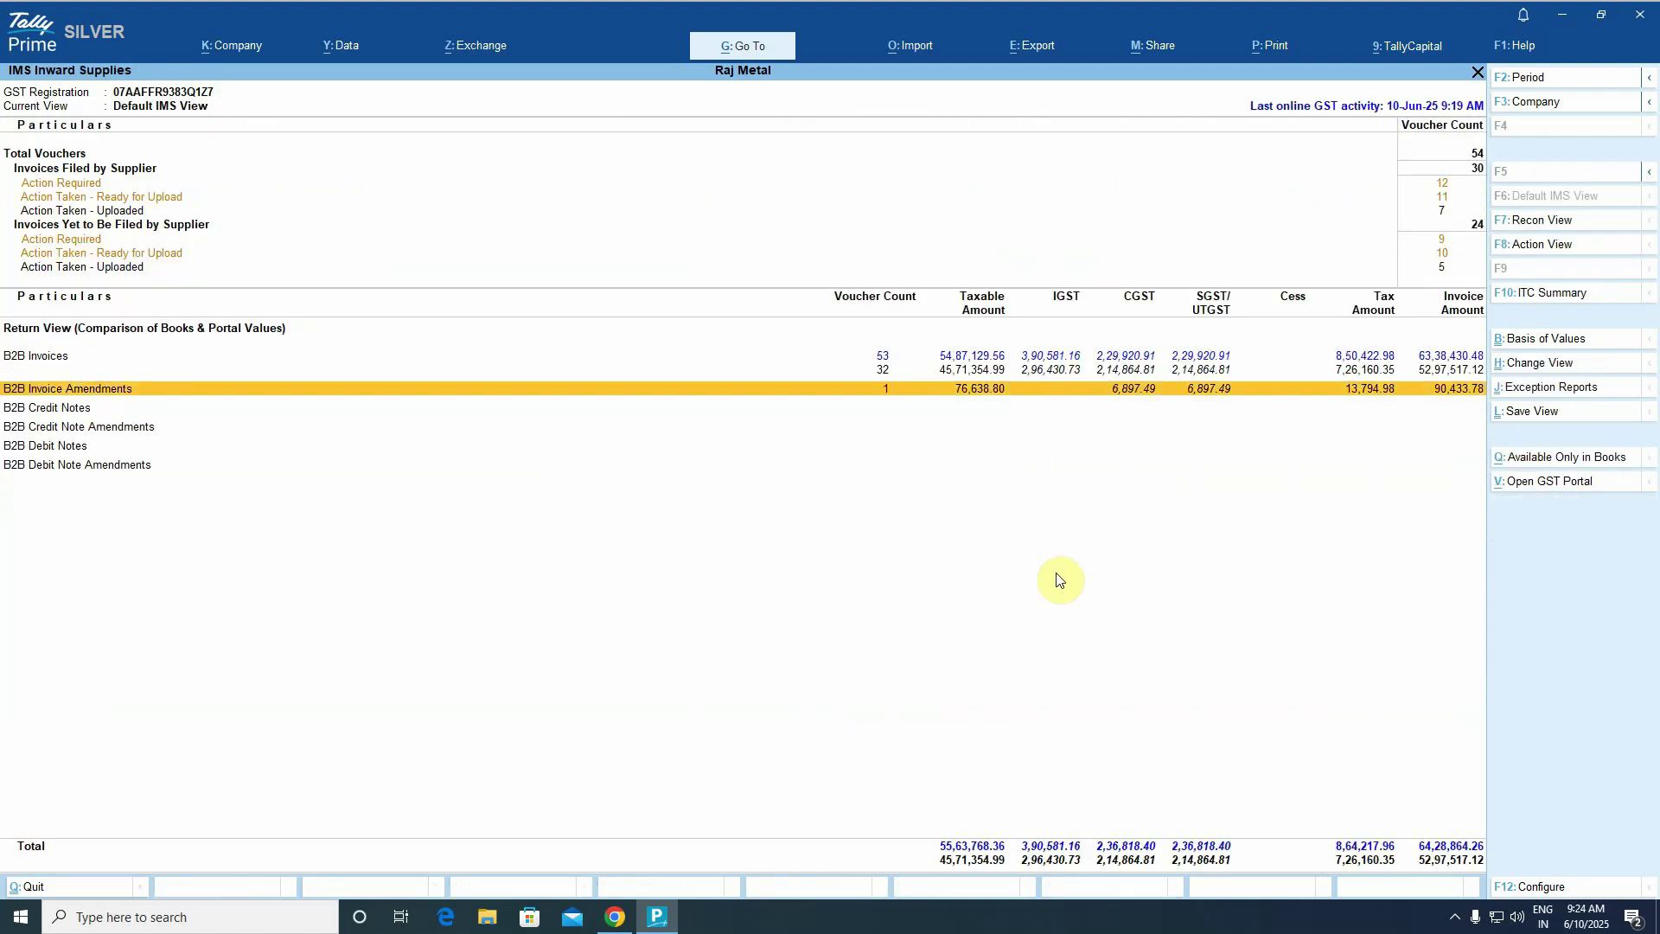
{"action": "key", "text": "Return"}
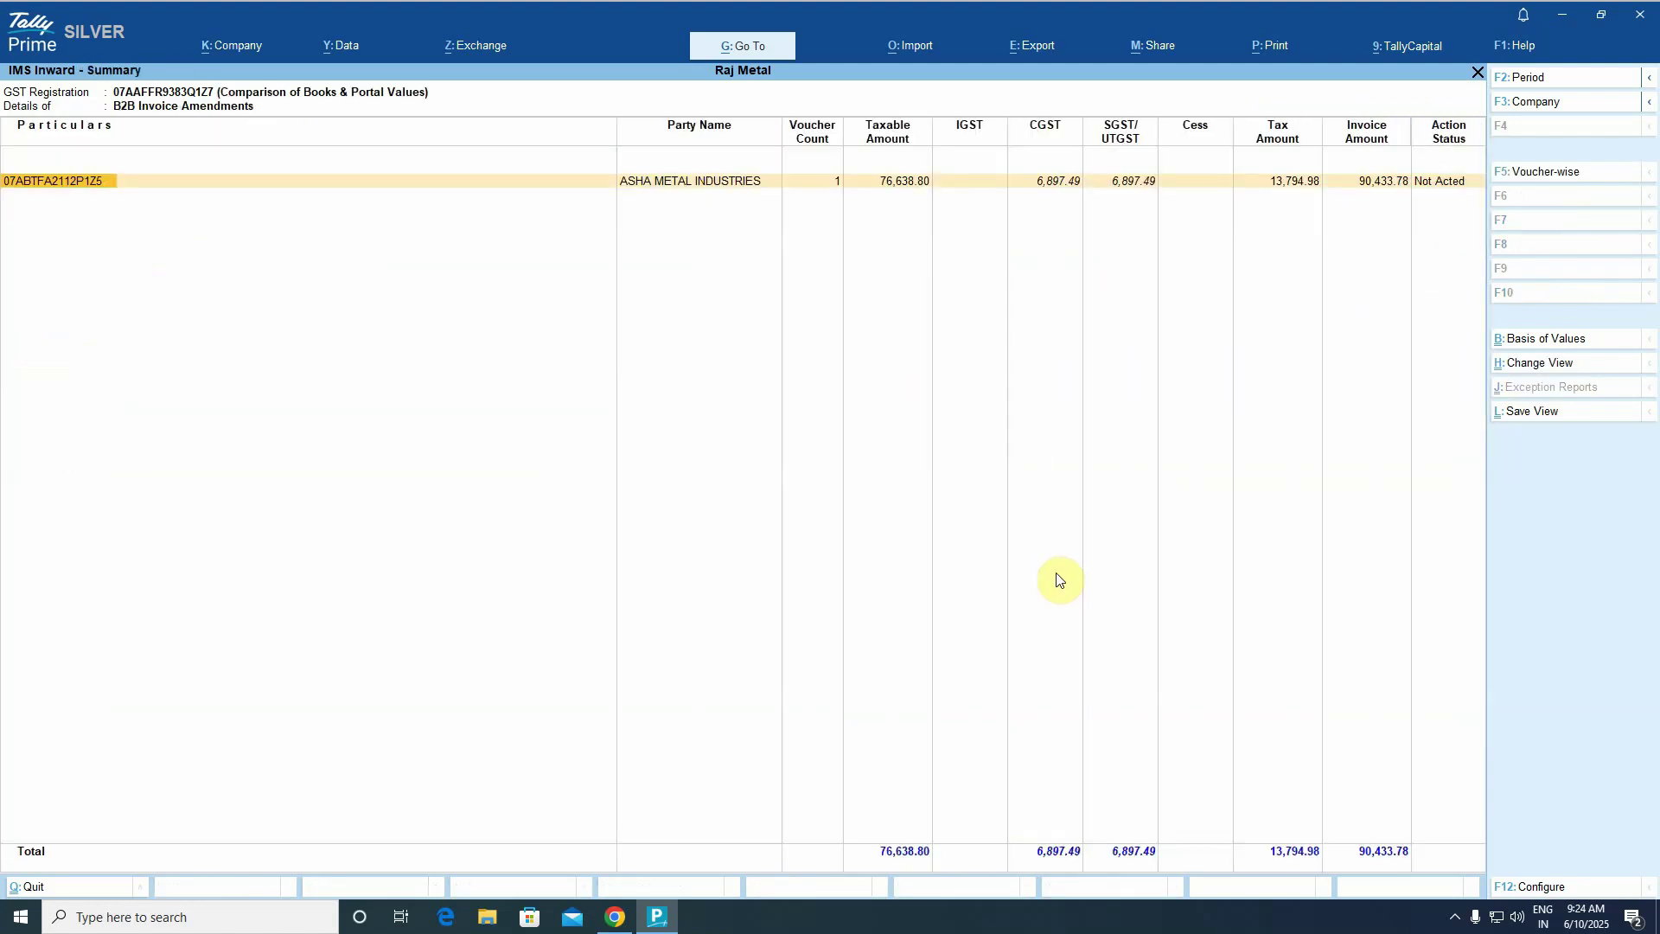
{"action": "key", "text": "Escape"}
{"action": "key", "text": "Up"}
{"action": "key", "text": "Down"}
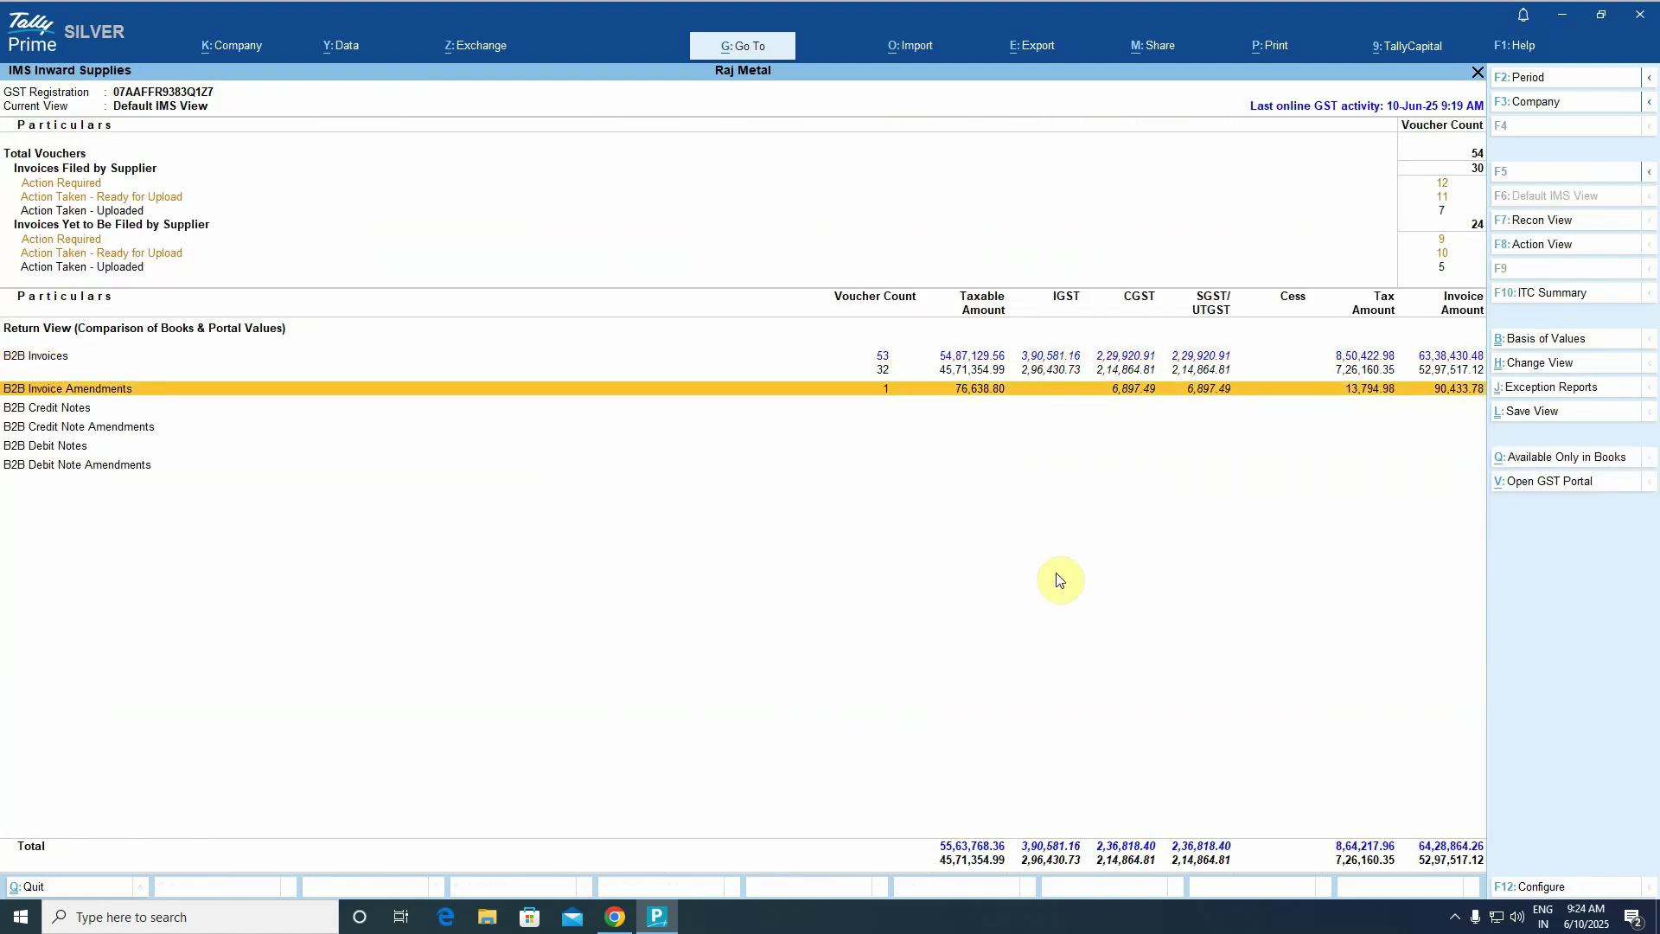
{"action": "key", "text": "Return"}
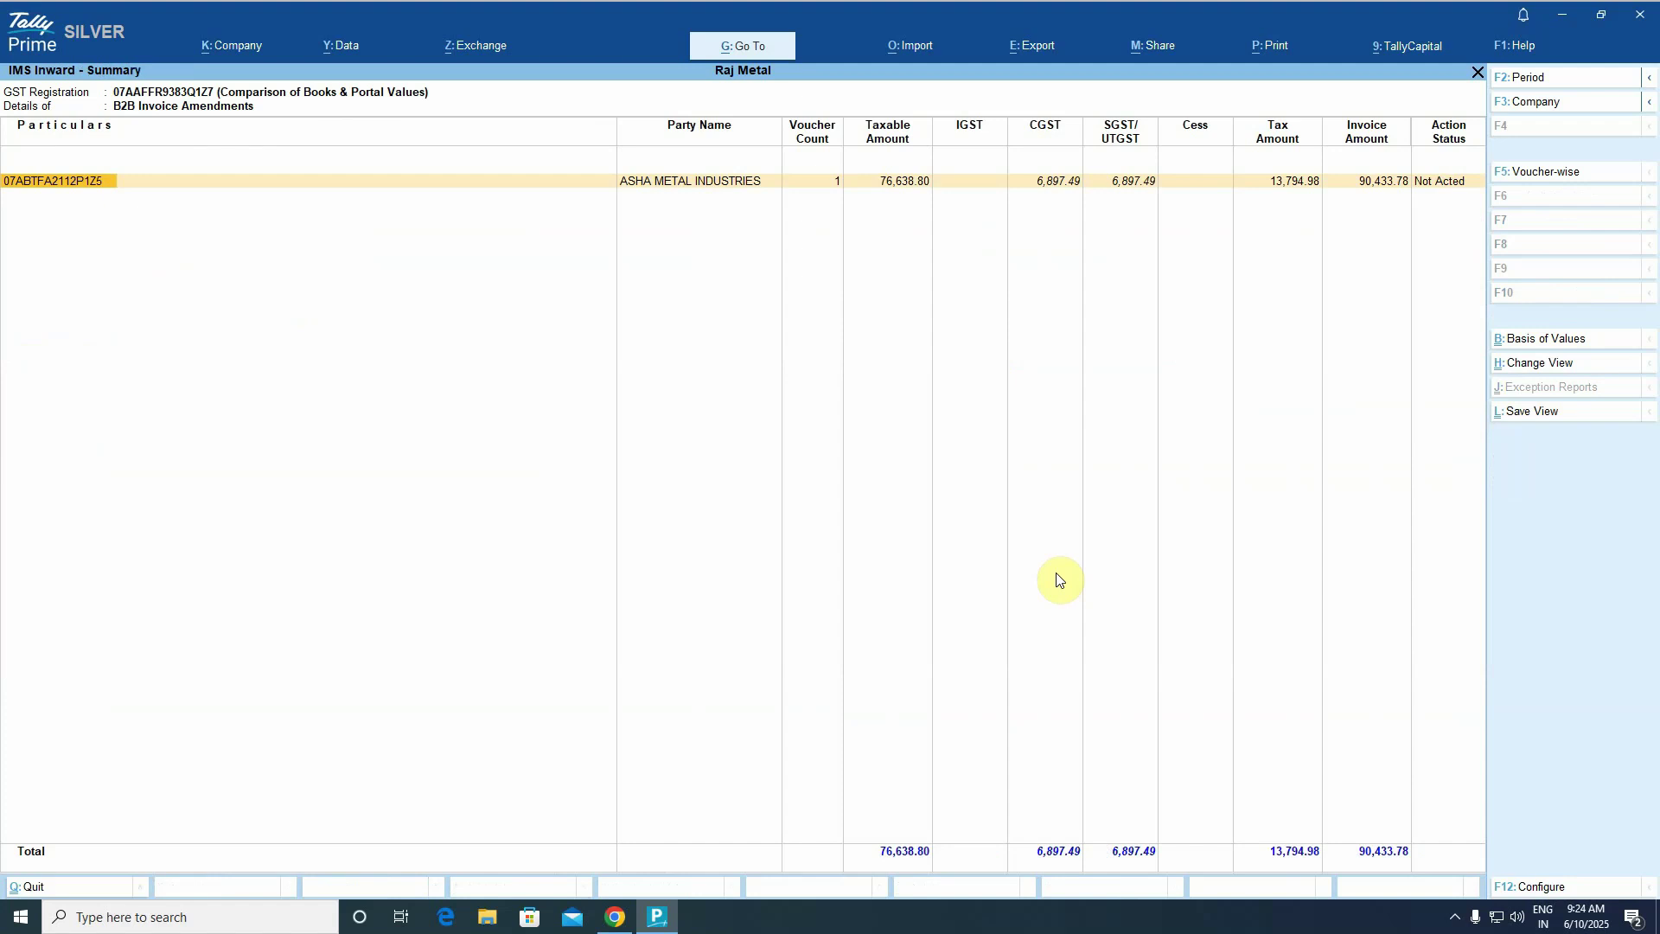
{"action": "key", "text": "Return"}
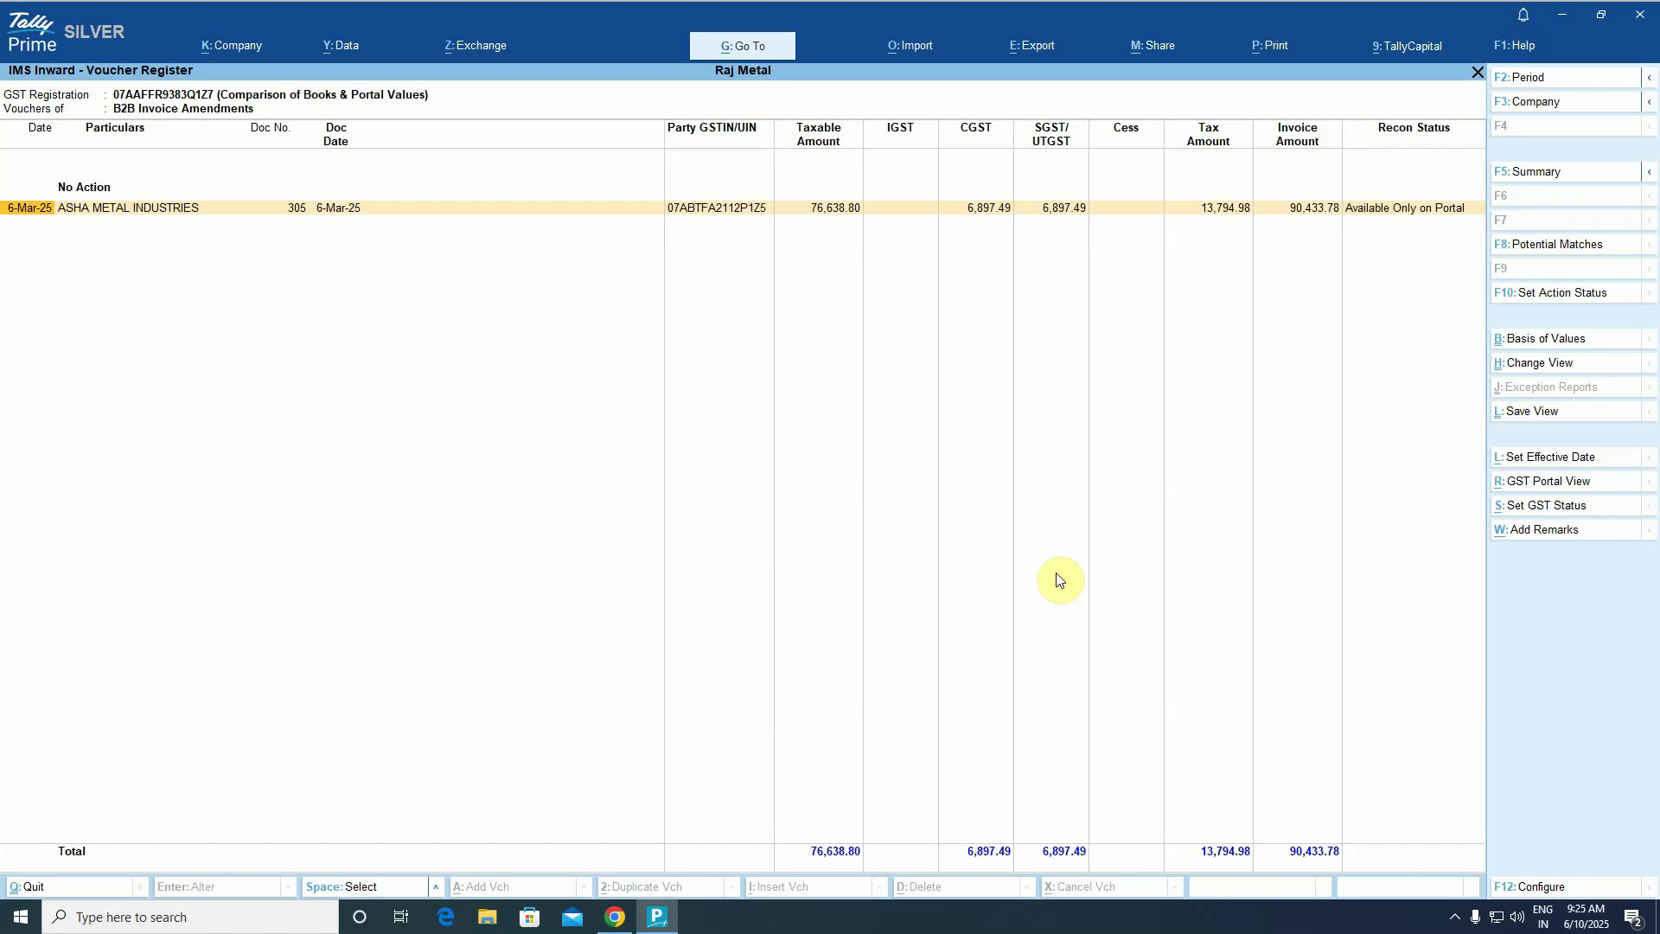
{"action": "key", "text": "Escape"}
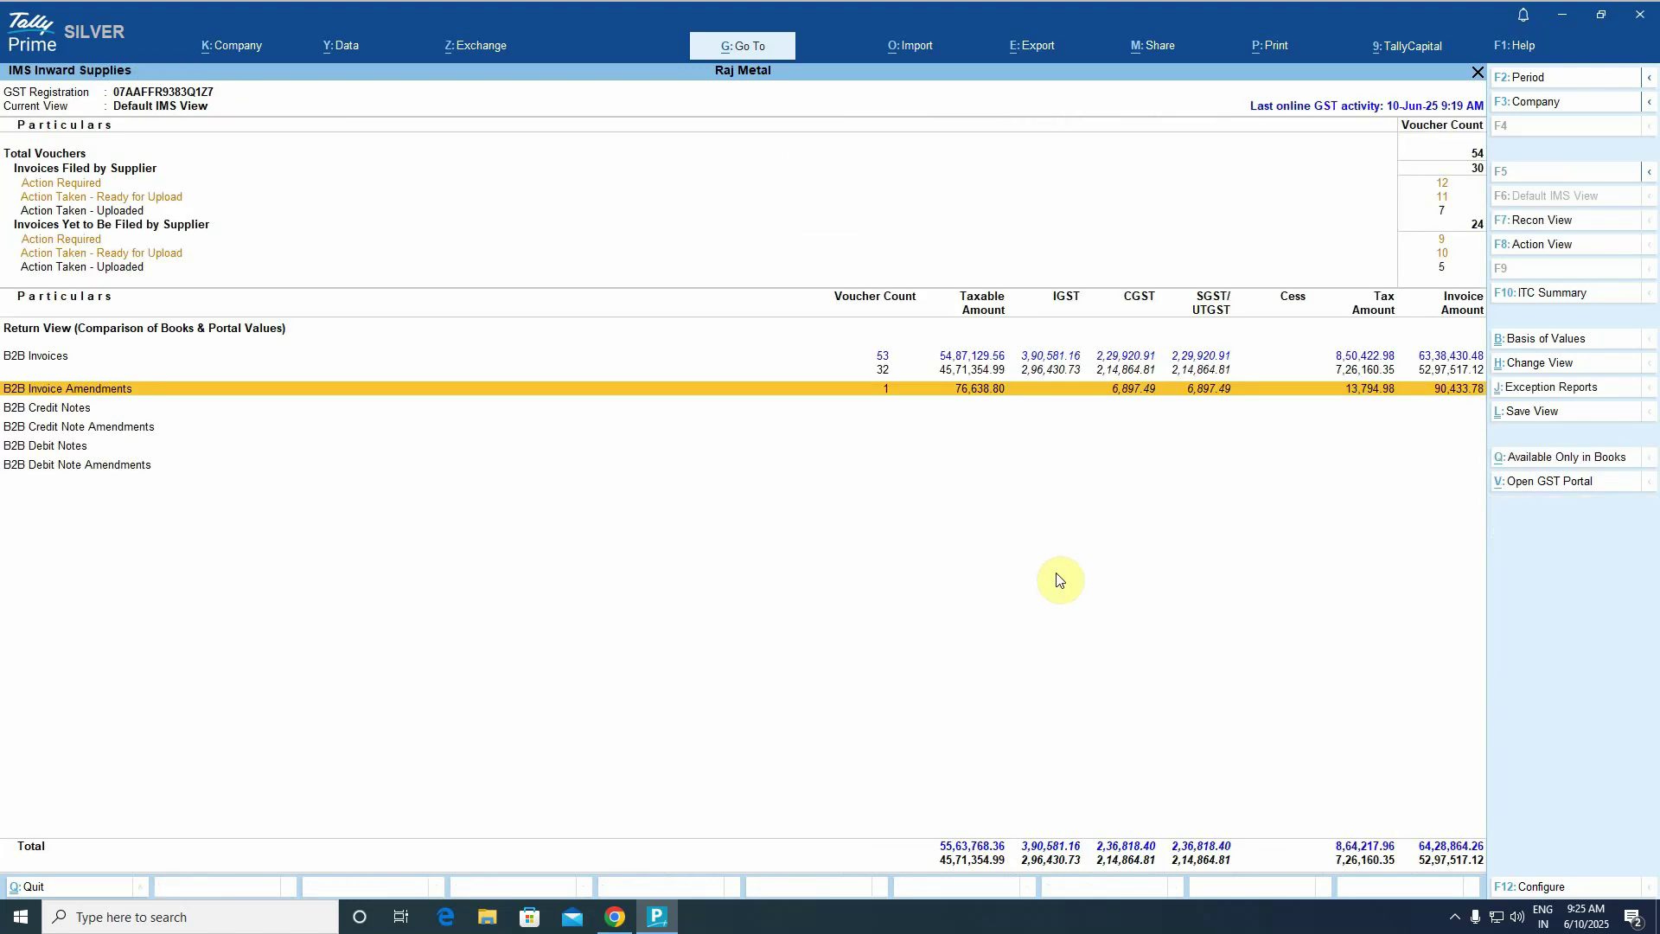
{"action": "key", "text": "Up"}
{"action": "key", "text": "Up"}
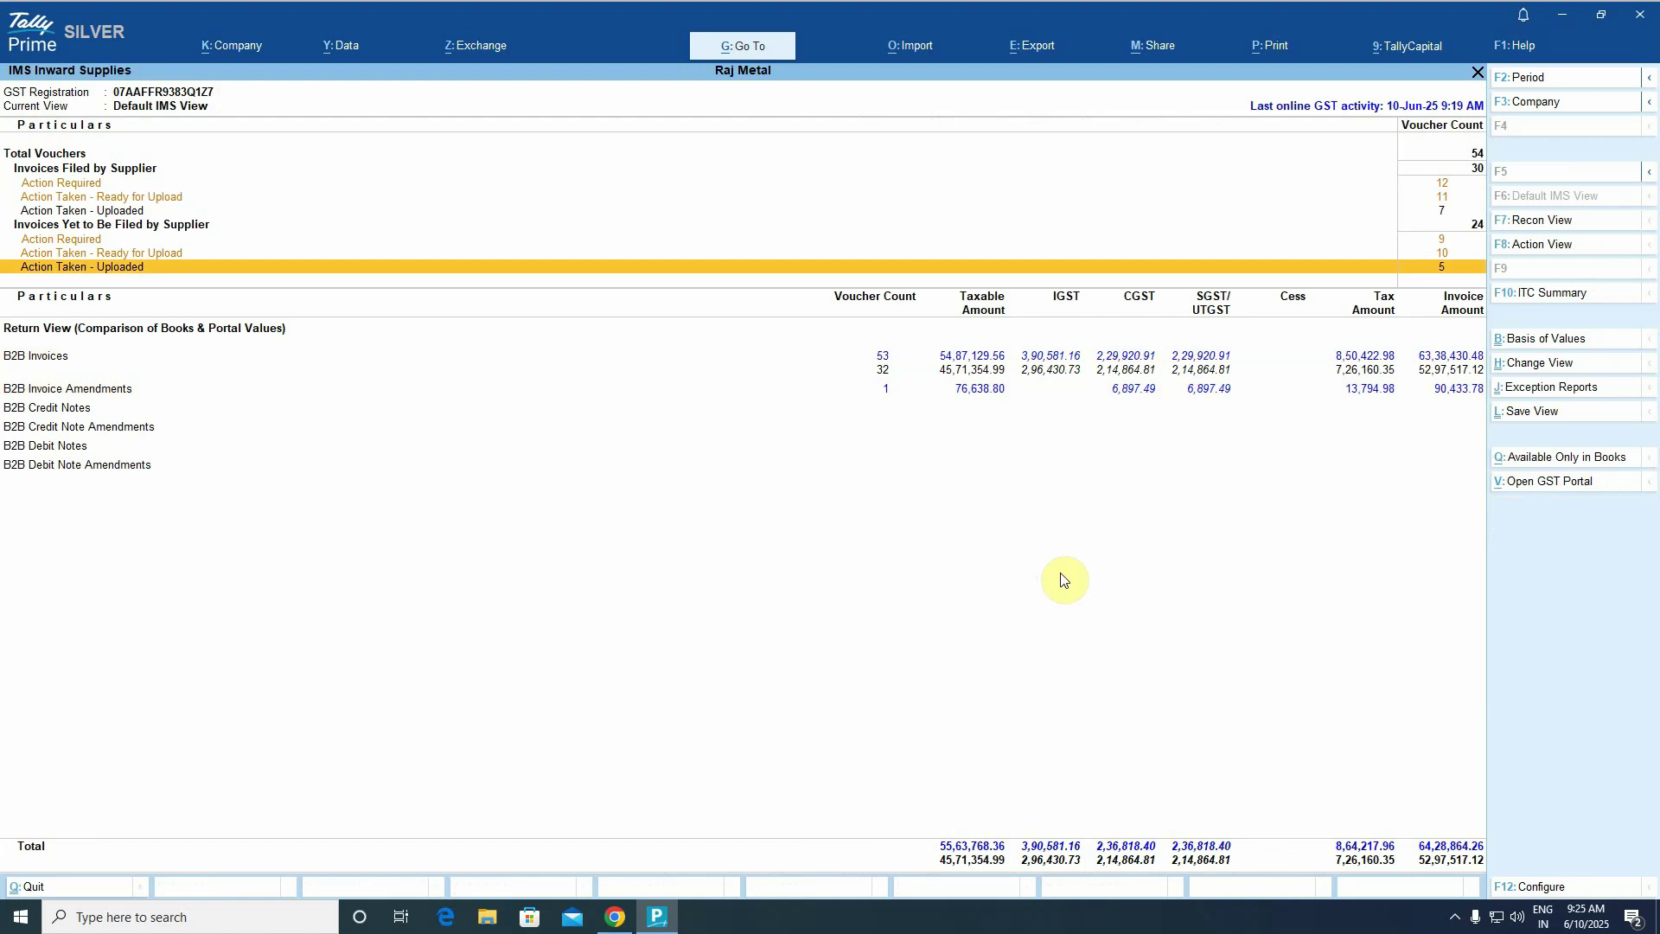
Review the Available, Pending and Rejected ITC rows in the ITC summary.
{"action": "left_click", "coordinate": [1538, 296]}
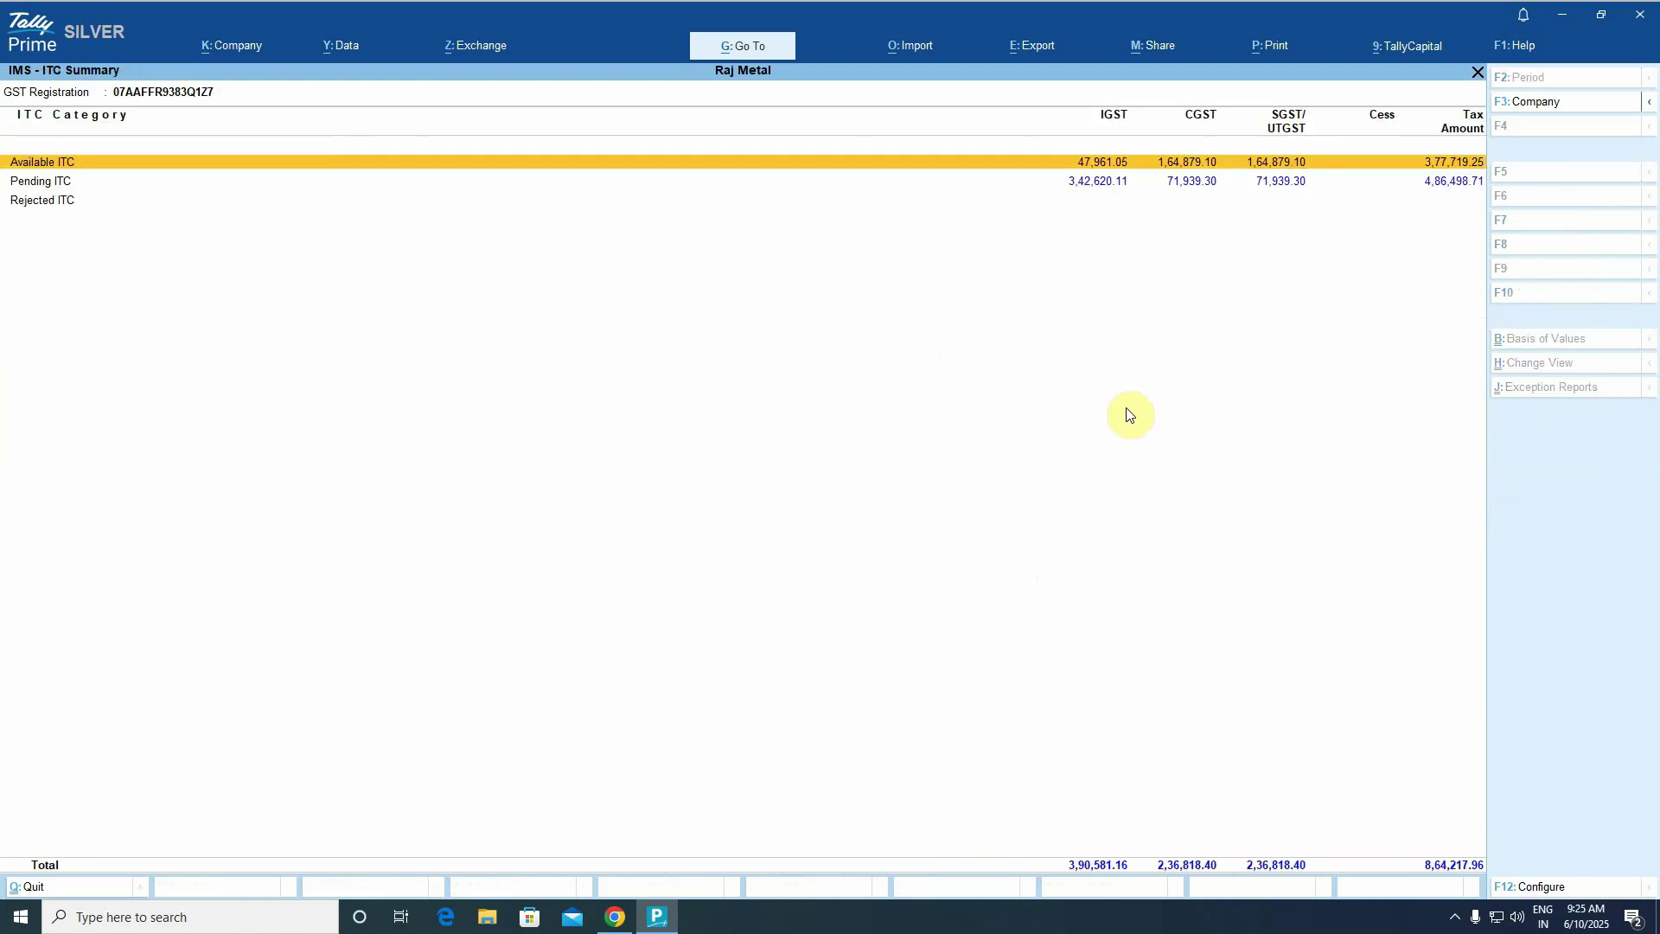
{"action": "key", "text": "Down"}
{"action": "key", "text": "Up"}
{"action": "key", "text": "Down"}
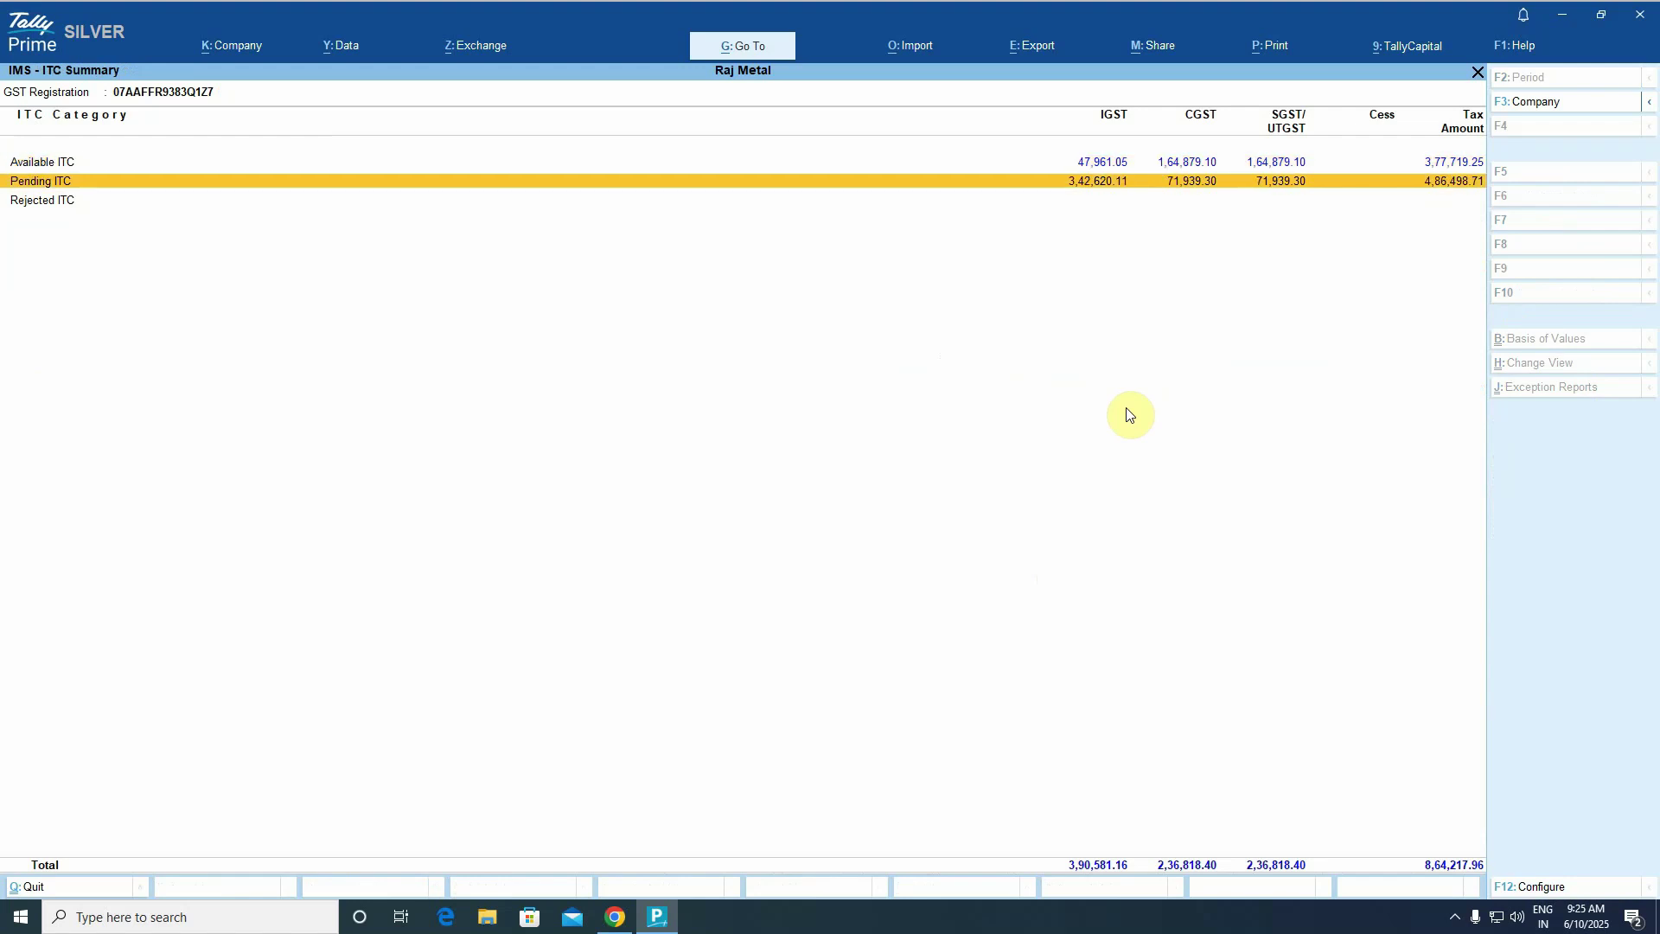
{"action": "key", "text": "Up"}
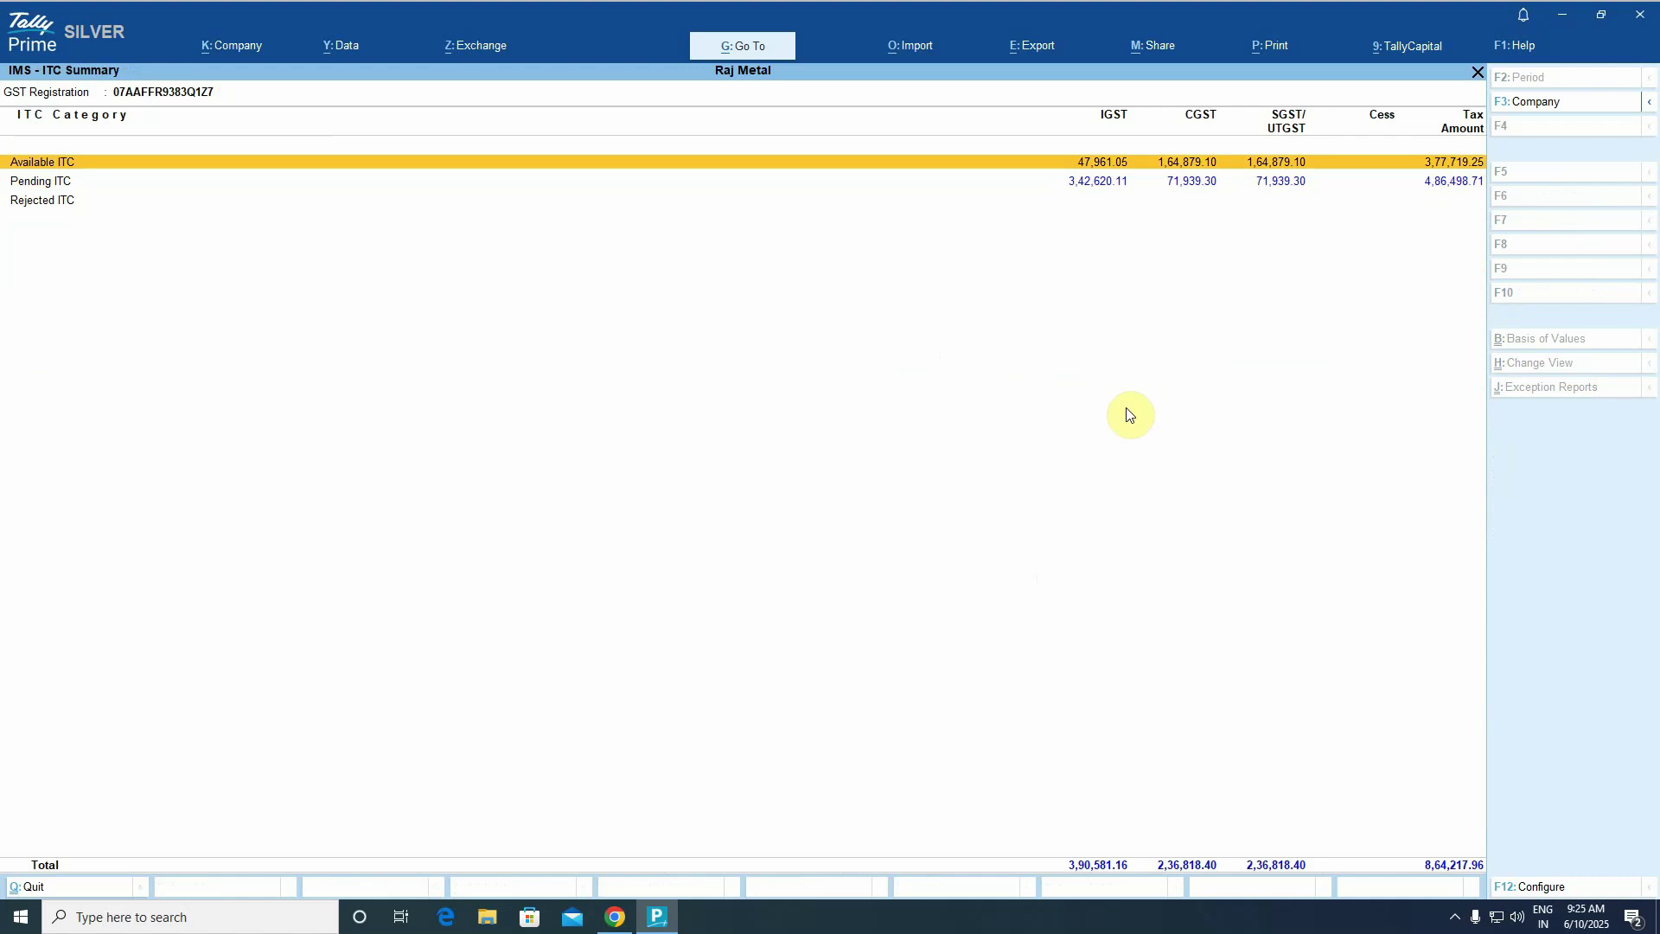
{"action": "key", "text": "Down"}
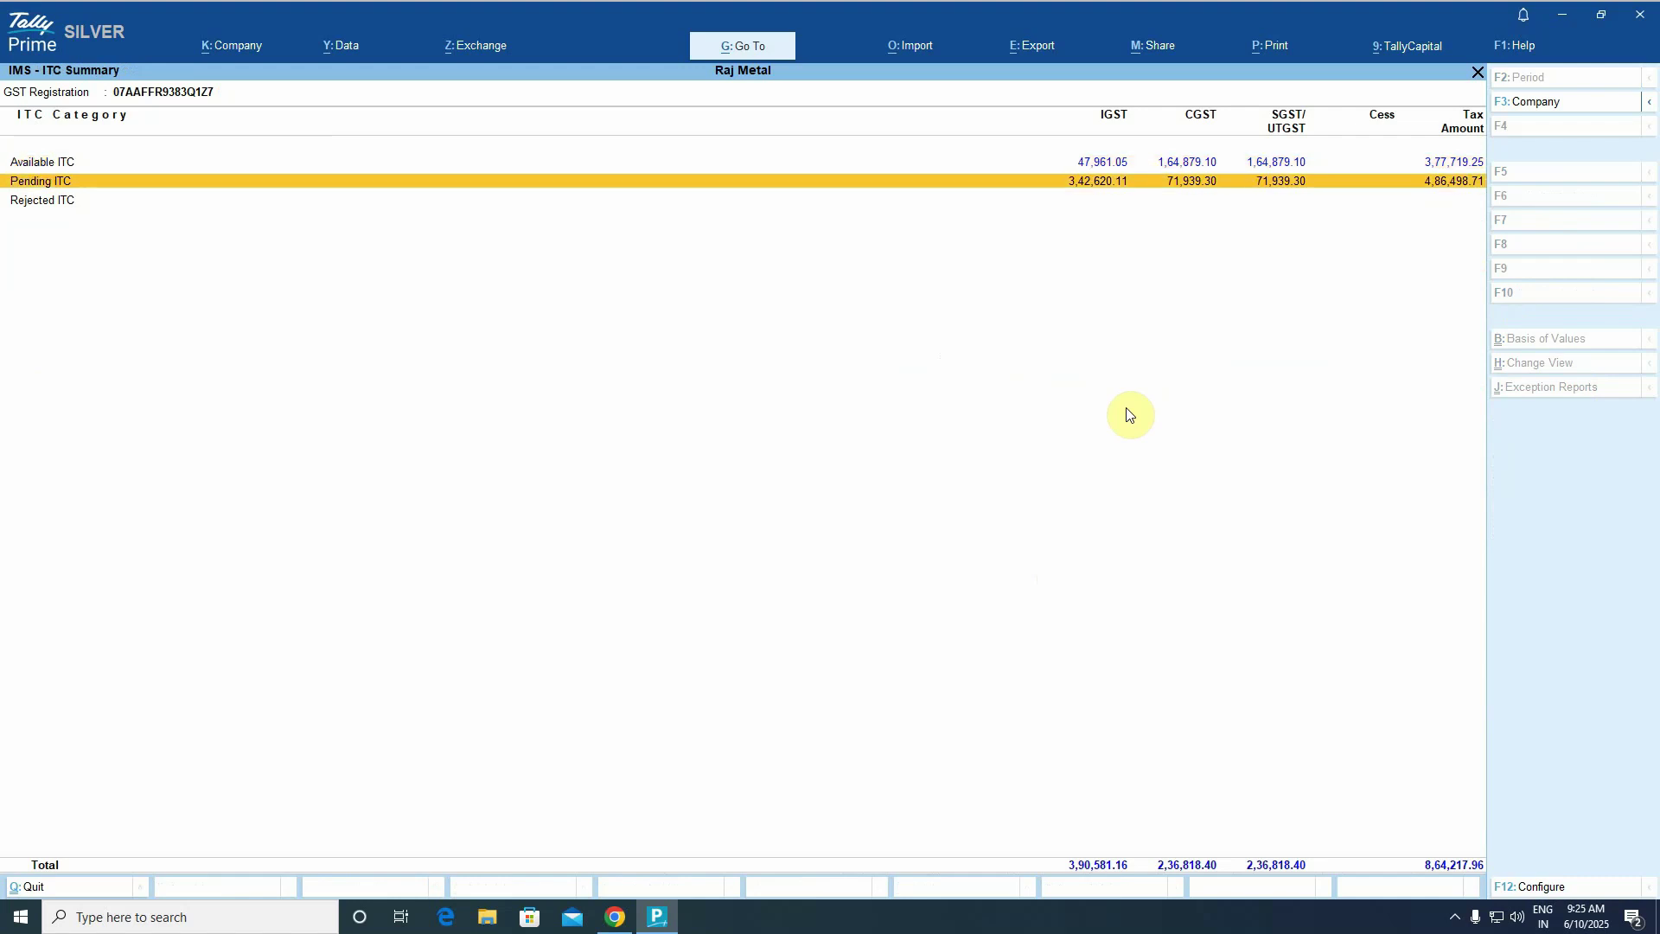
{"action": "key", "text": "Down"}
{"action": "key", "text": "Up"}
Open the supplier-filed Action Required register of 12 portal-only invoices.
{"action": "key", "text": "Escape"}
{"action": "key", "text": "Up"}
{"action": "key", "text": "Up"}
{"action": "key", "text": "Up"}
{"action": "key", "text": "Up"}
{"action": "key", "text": "Up"}
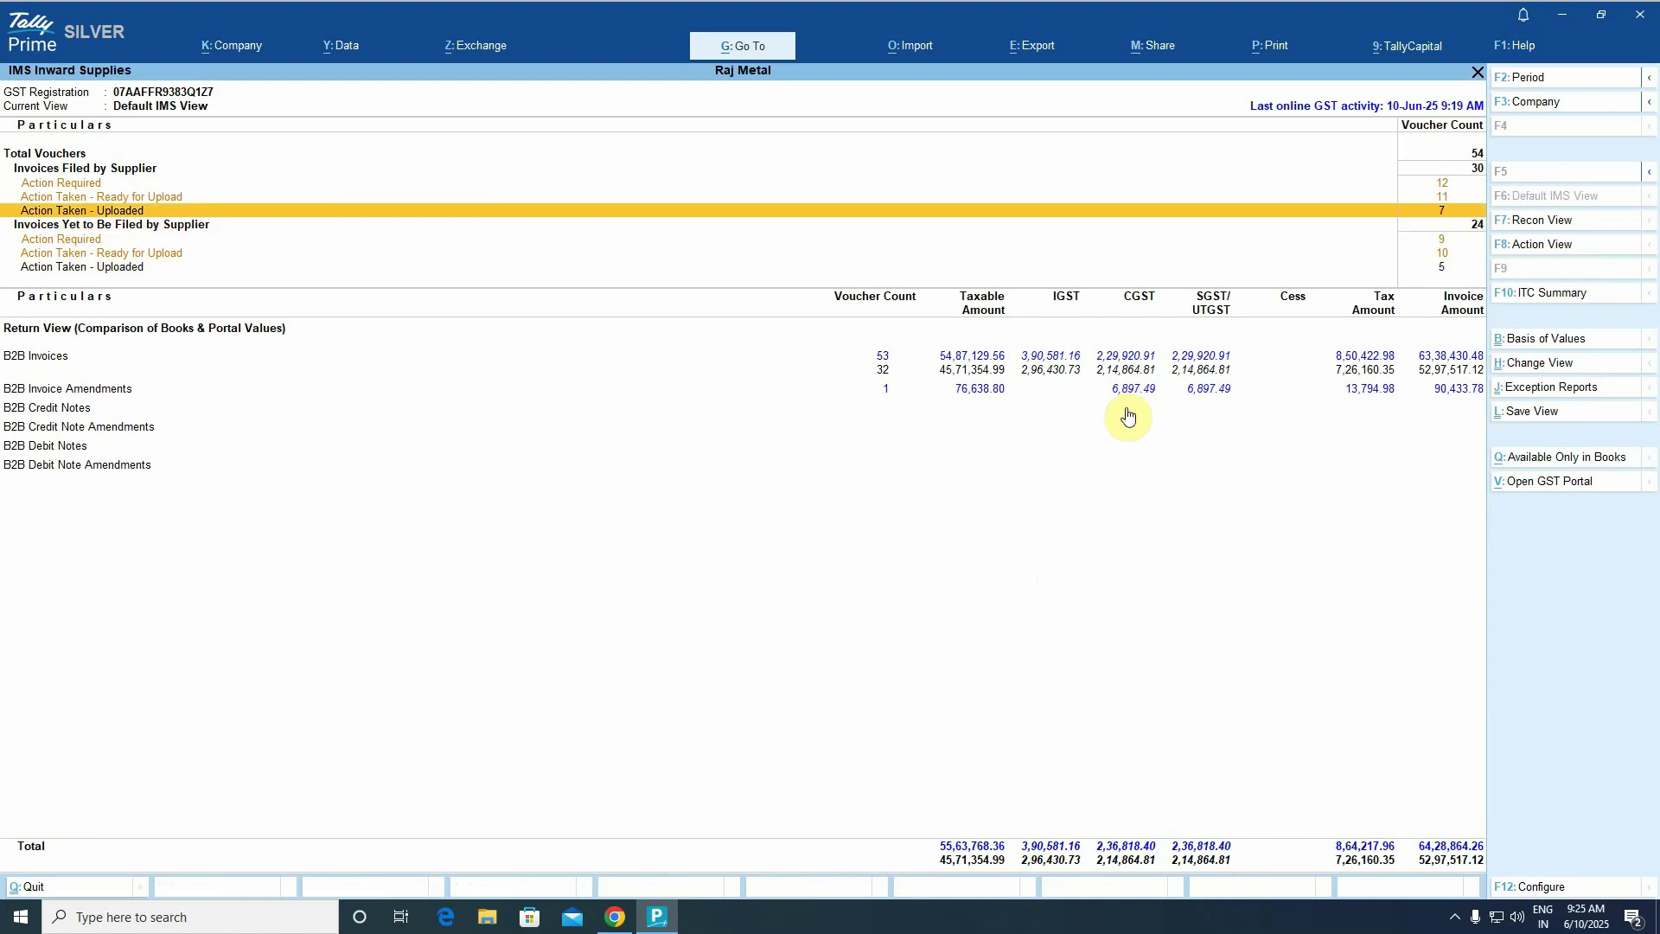
{"action": "key", "text": "Return"}
Review the portal-only vouchers and mark the 6-Mar-25 ASHA METAL INDUSTRIES invoice.
{"action": "key", "text": "Down"}
{"action": "key", "text": "Down"}
{"action": "key", "text": "Down"}
{"action": "key", "text": "Down"}
{"action": "key", "text": "Down"}
{"action": "key", "text": "Down"}
{"action": "key", "text": "Down"}
{"action": "key", "text": "Down"}
{"action": "key", "text": "Down"}
{"action": "key", "text": "Down"}
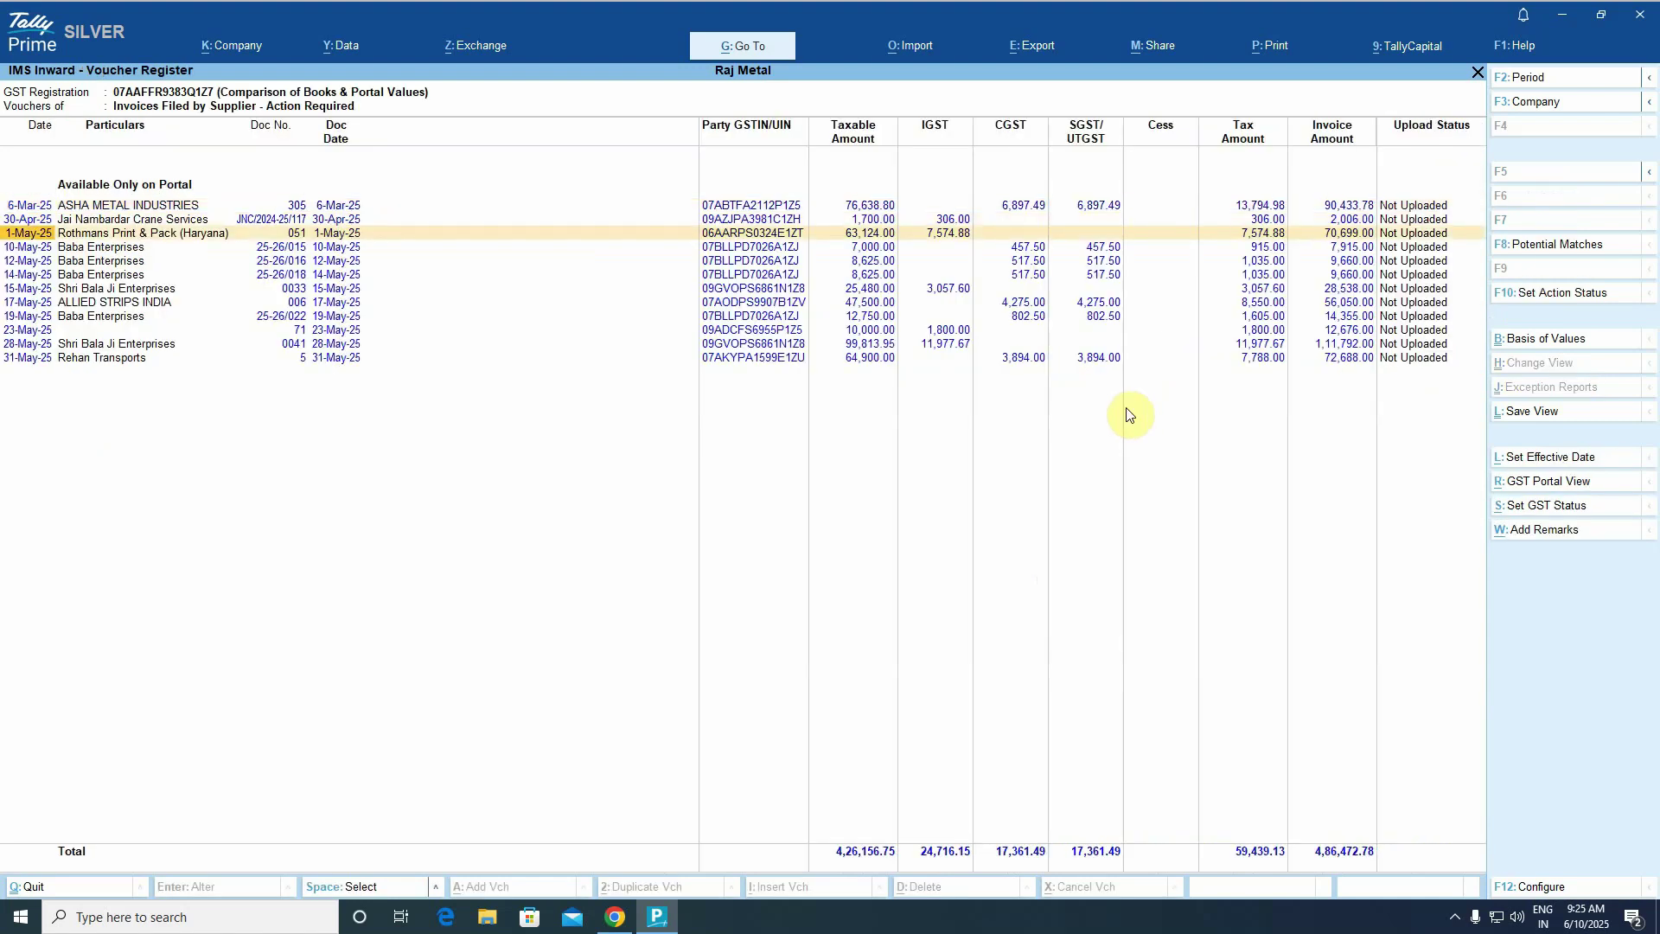
{"action": "key", "text": "Down"}
{"action": "key", "text": "Down"}
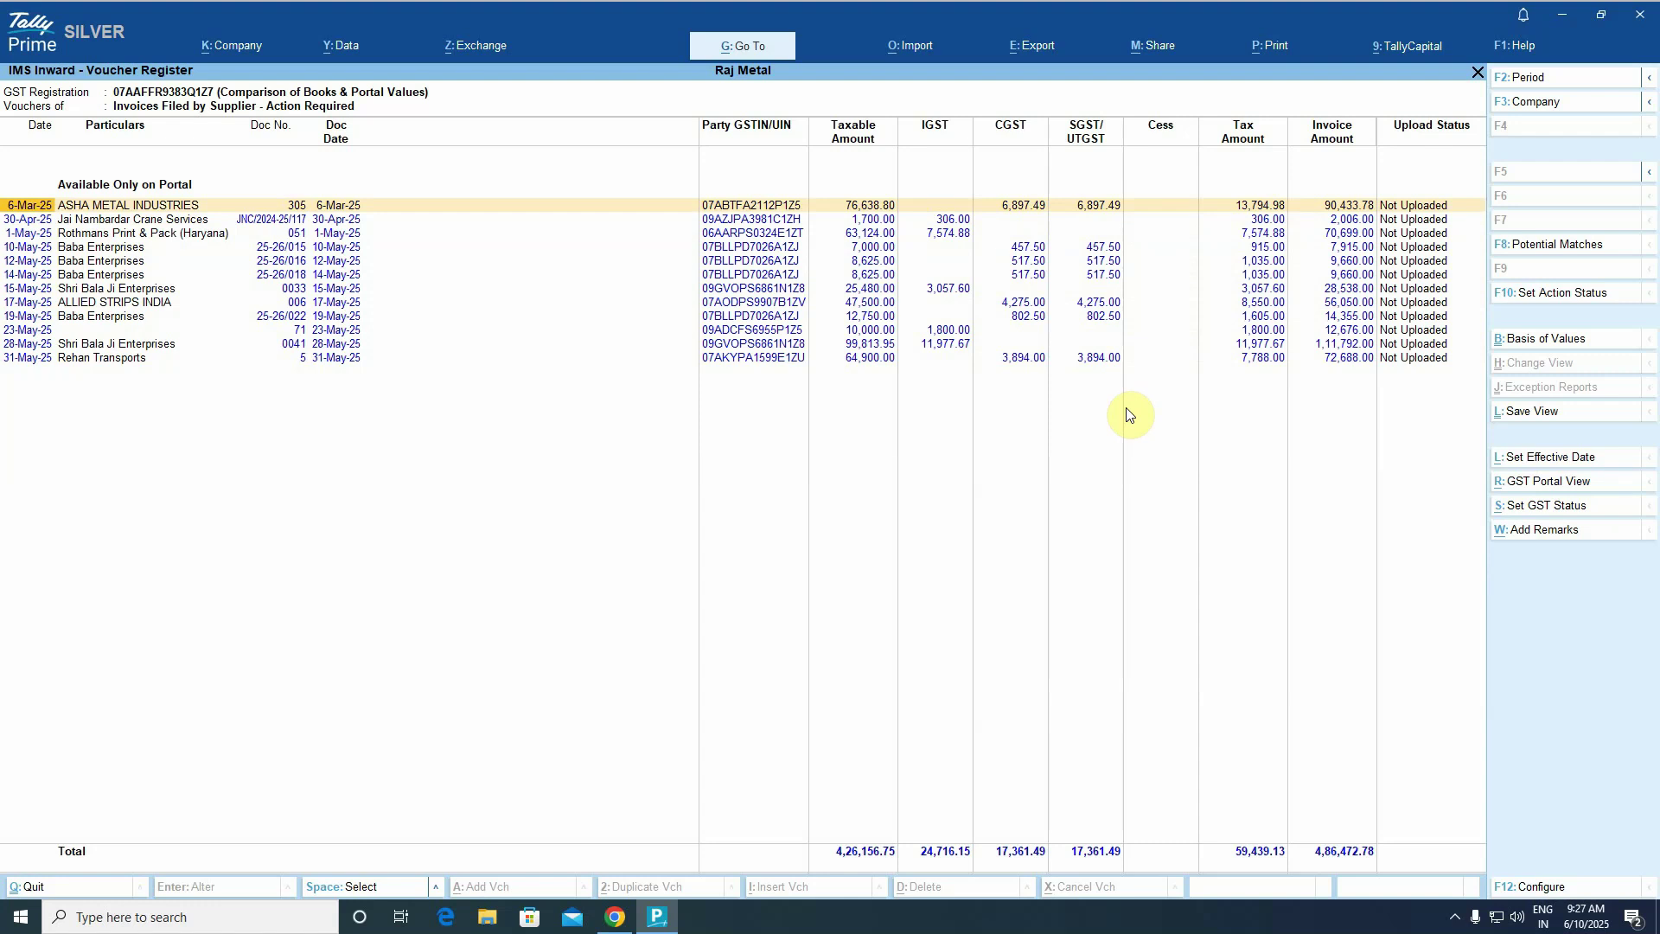
{"action": "key", "text": "Down"}
{"action": "key", "text": "Down"}
{"action": "key", "text": "Down"}
{"action": "key", "text": "Down"}
{"action": "key", "text": "Down"}
{"action": "key", "text": "Down"}
{"action": "key", "text": "Down"}
{"action": "key", "text": "Down"}
{"action": "key", "text": "Down"}
{"action": "key", "text": "Down"}
{"action": "key", "text": "Down"}
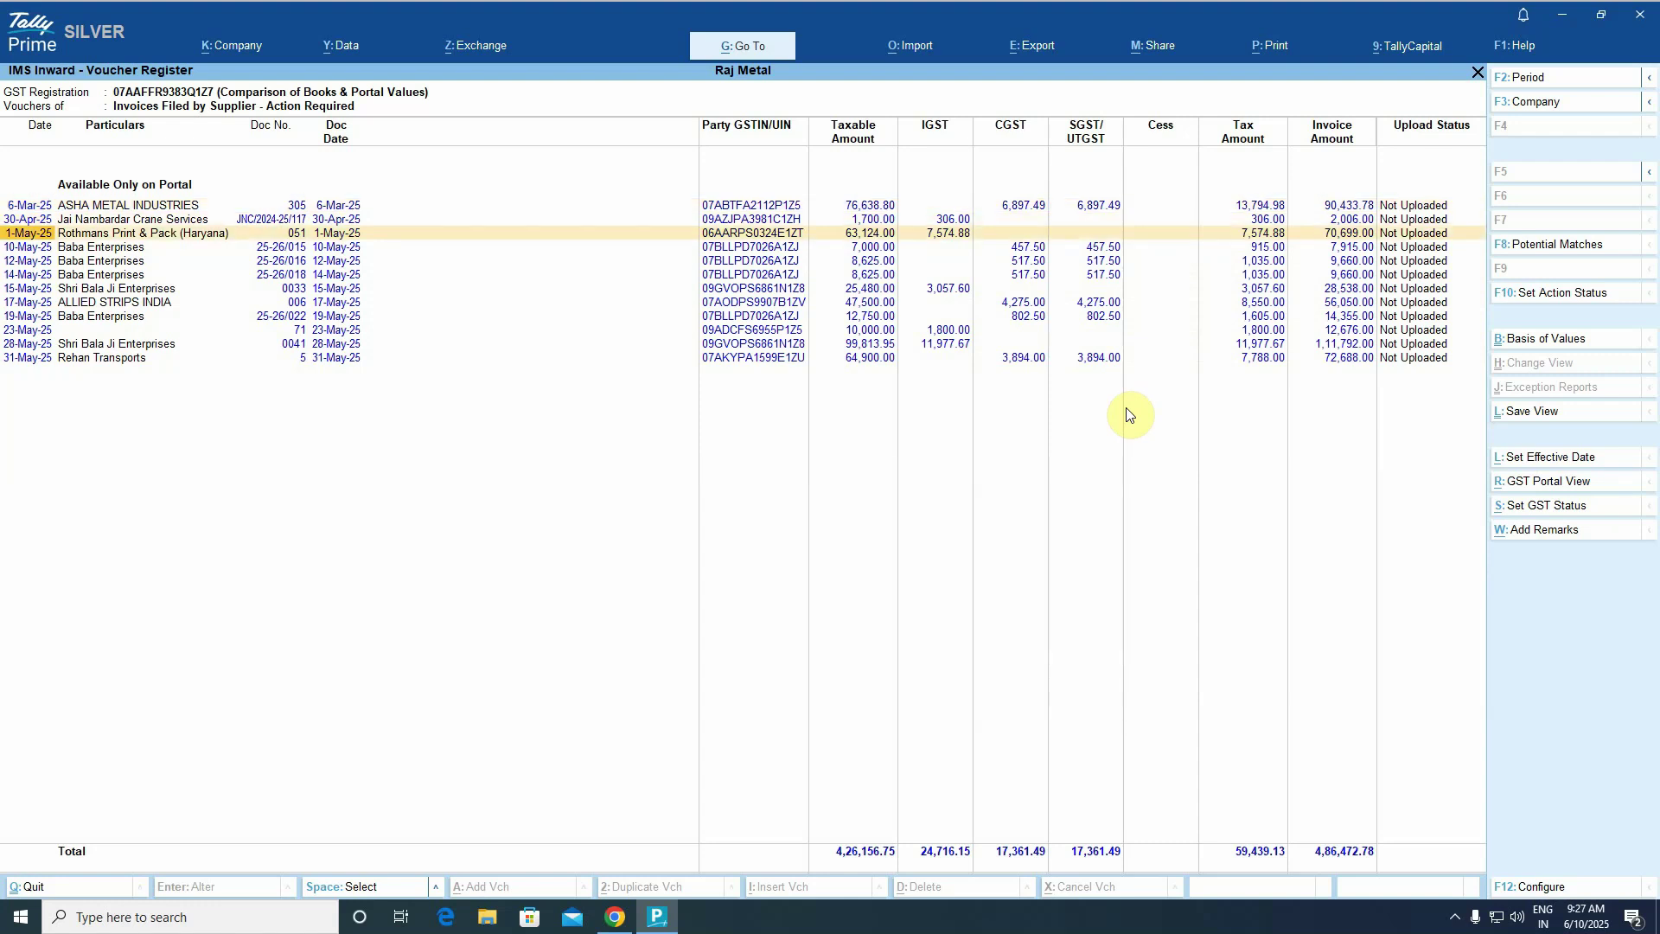
{"action": "key", "text": "Up"}
{"action": "key", "text": "Up"}
{"action": "key", "text": "Up"}
{"action": "key", "text": "Up"}
{"action": "key", "text": "Up"}
{"action": "key", "text": "Up"}
{"action": "key", "text": "Up"}
{"action": "key", "text": "Up"}
{"action": "key", "text": "Up"}
{"action": "key", "text": "Up"}
{"action": "key", "text": "Up"}
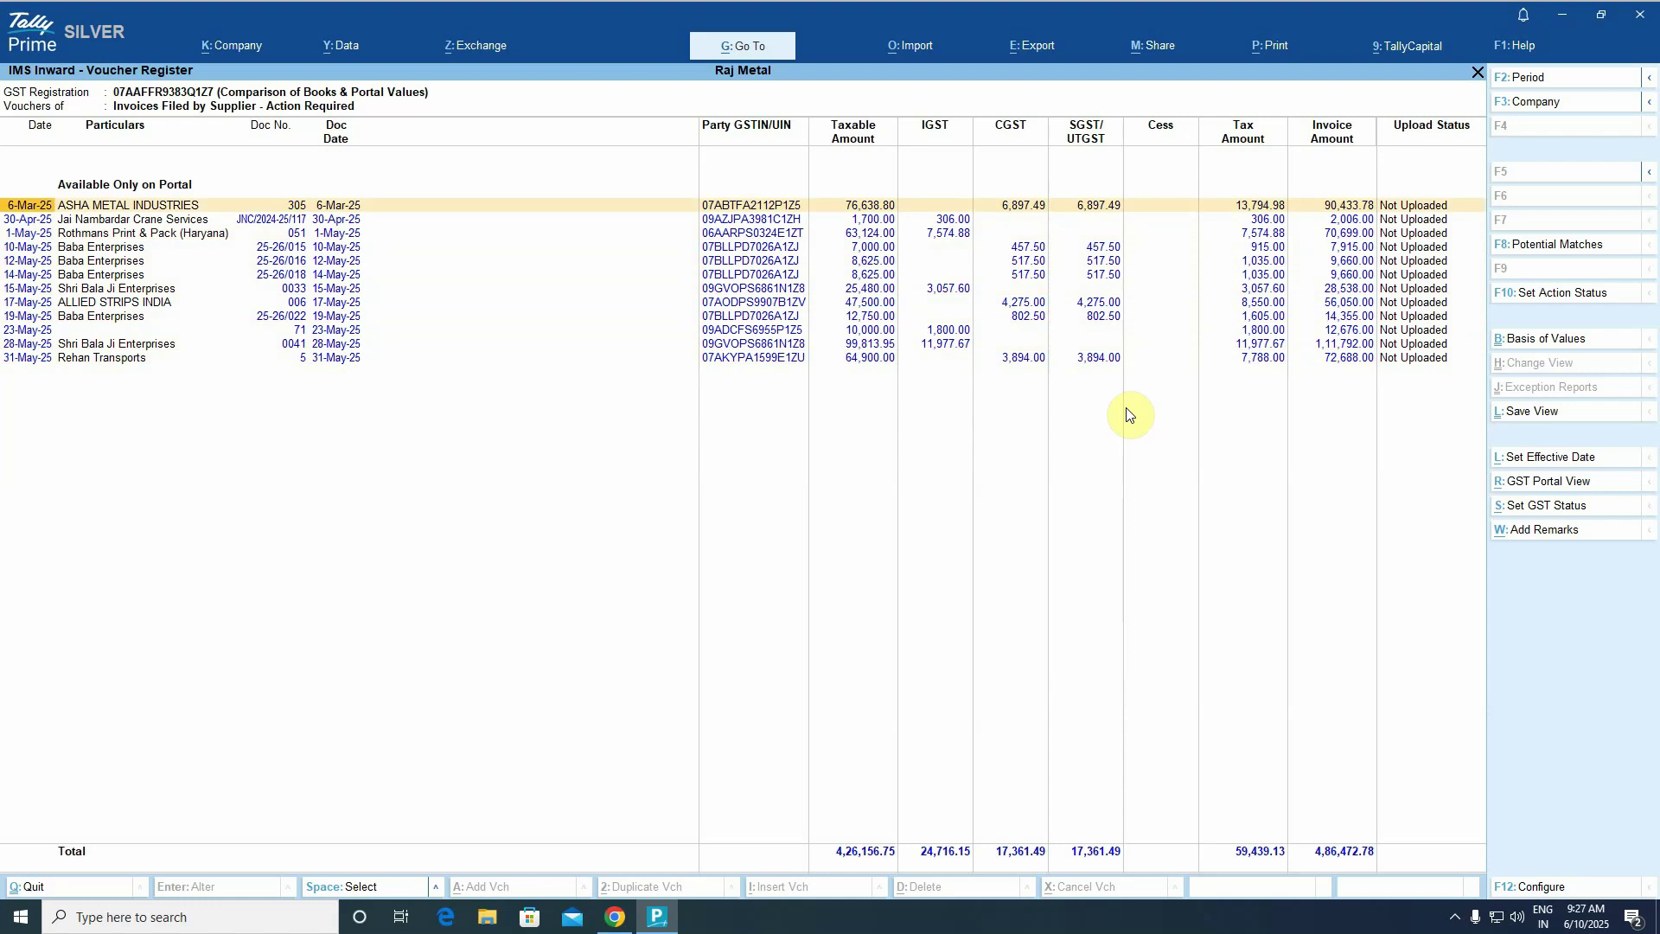
{"action": "key", "text": "space"}
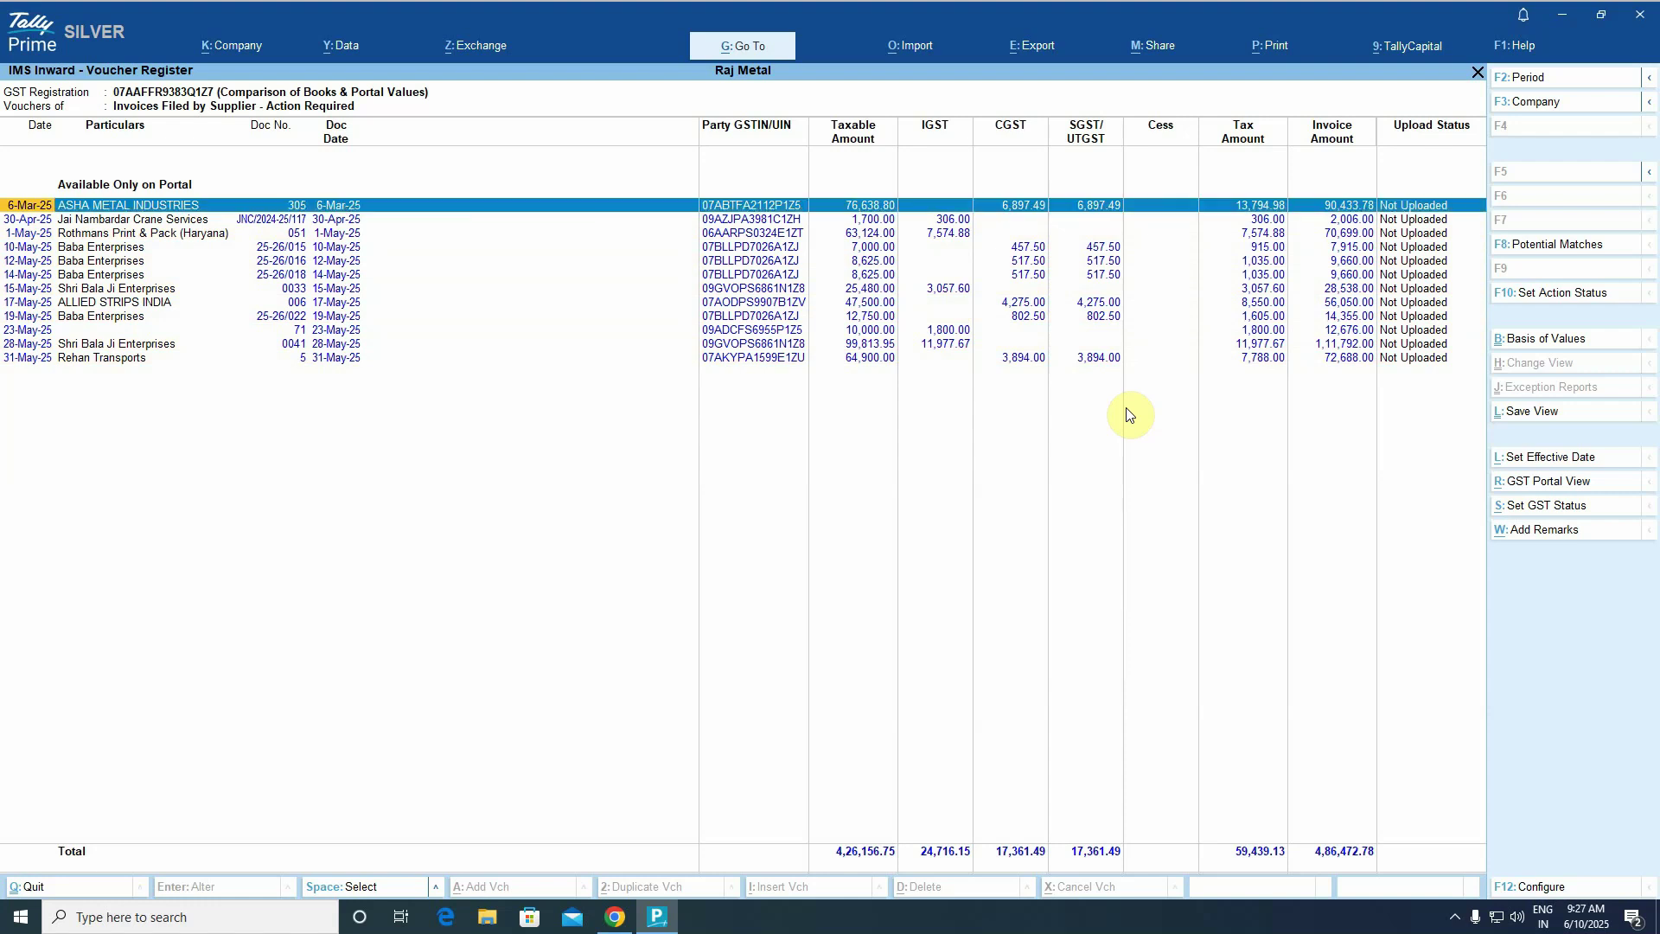
Check the voucher's GST upload status options and leave them unchanged.
{"action": "key", "text": "alt+s"}
{"action": "key", "text": "BackSpace"}
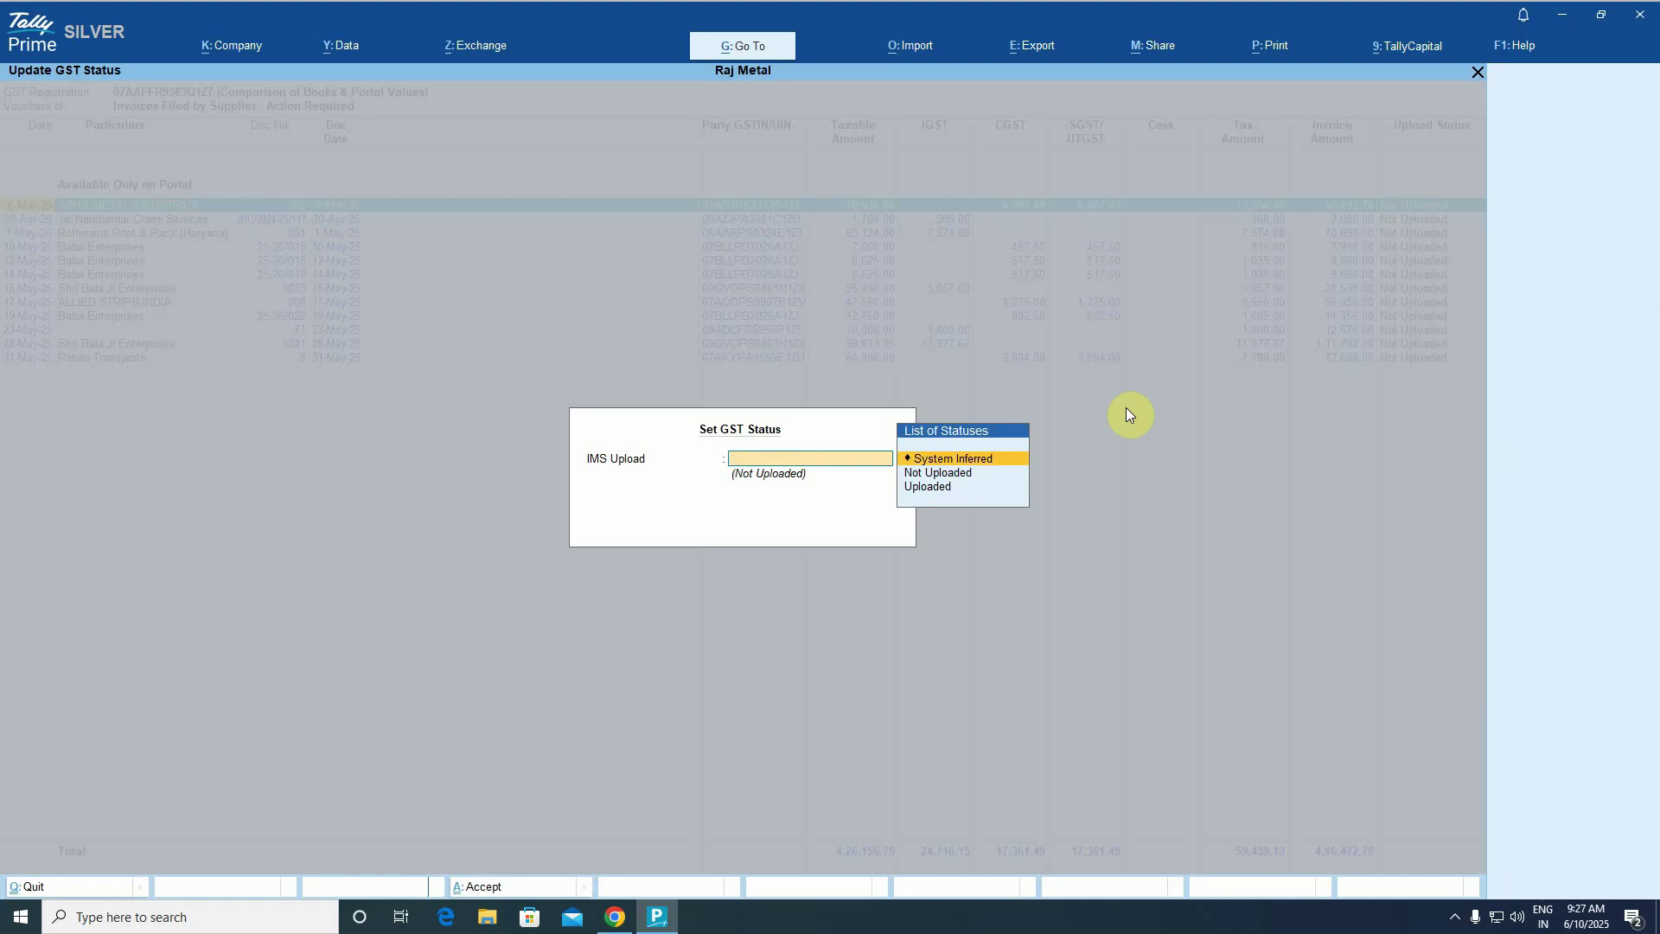
{"action": "key", "text": "Escape"}
{"action": "key", "text": "Return"}
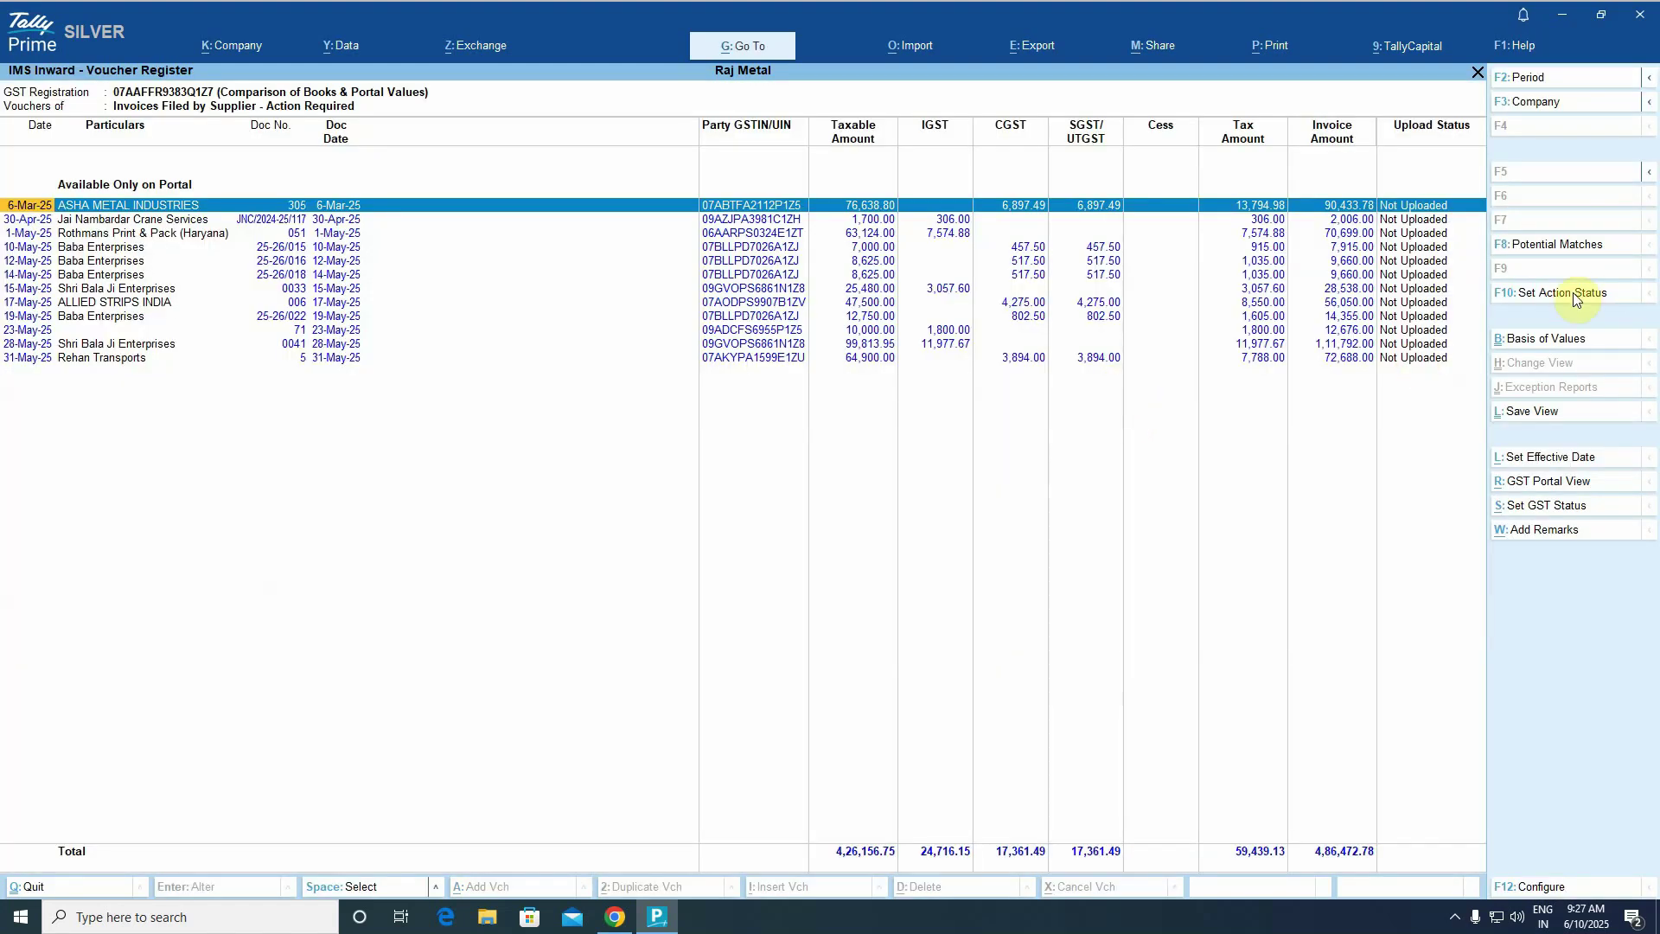
Set the ASHA METAL INDUSTRIES voucher's IMS action status to Pending.
{"action": "left_click", "coordinate": [1500, 294]}
{"action": "key", "text": "BackSpace"}
{"action": "key", "text": "Down"}
{"action": "key", "text": "Down"}
{"action": "key", "text": "Down"}
{"action": "key", "text": "Up"}
{"action": "key", "text": "Up"}
{"action": "key", "text": "Return"}
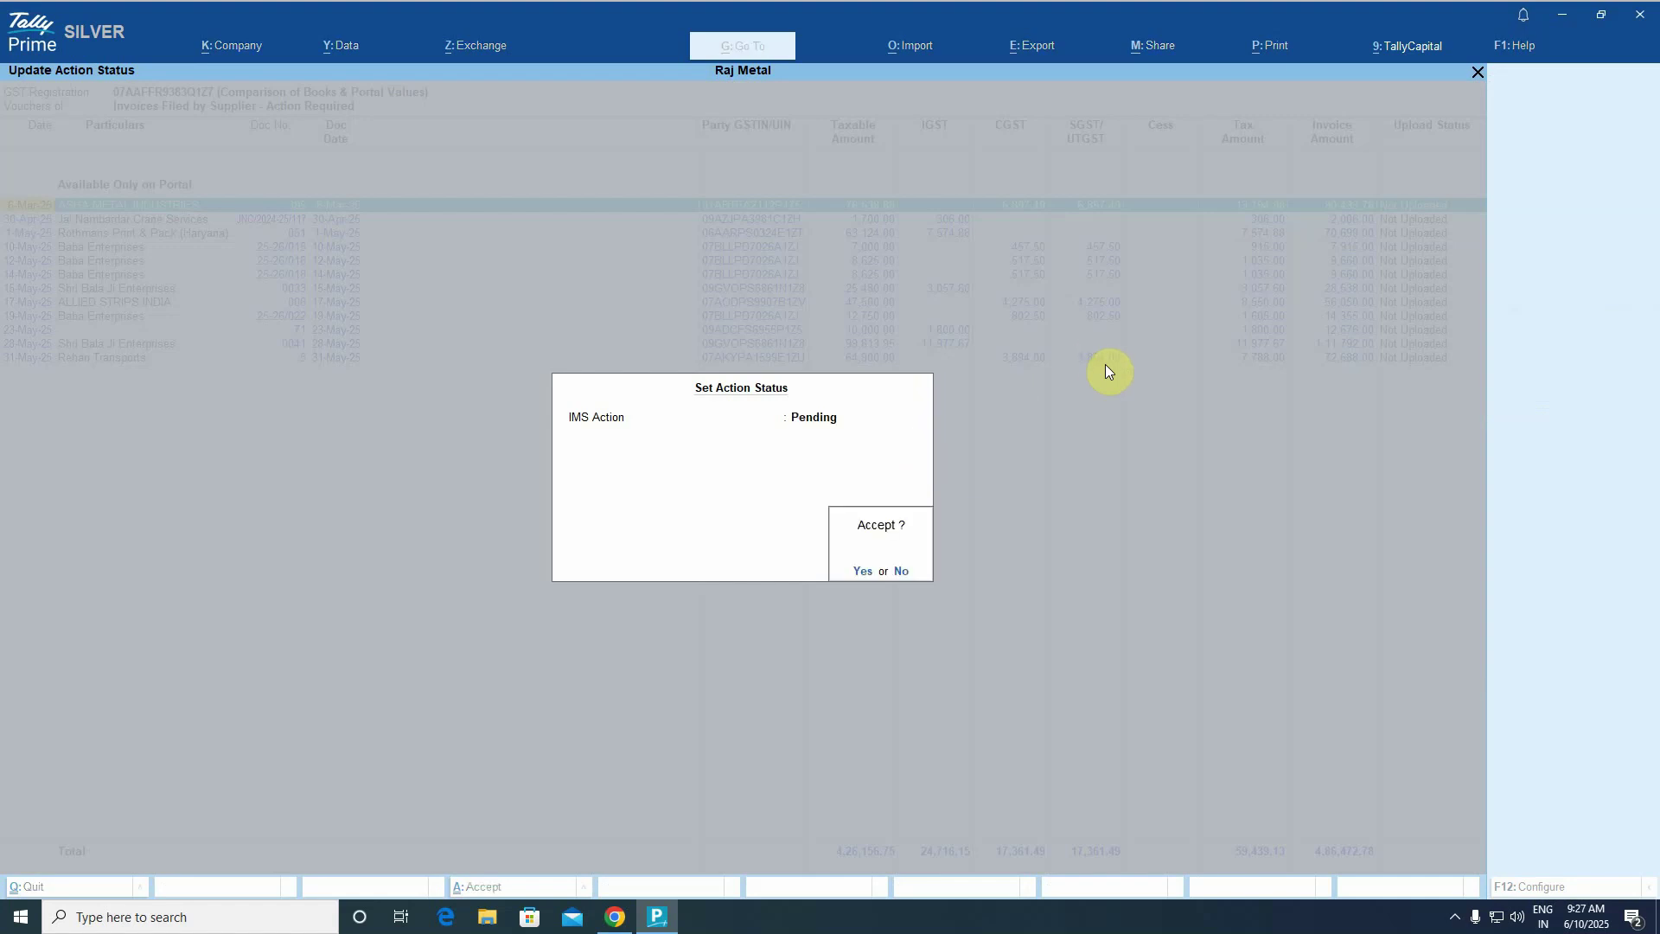
{"action": "key", "text": "Return"}
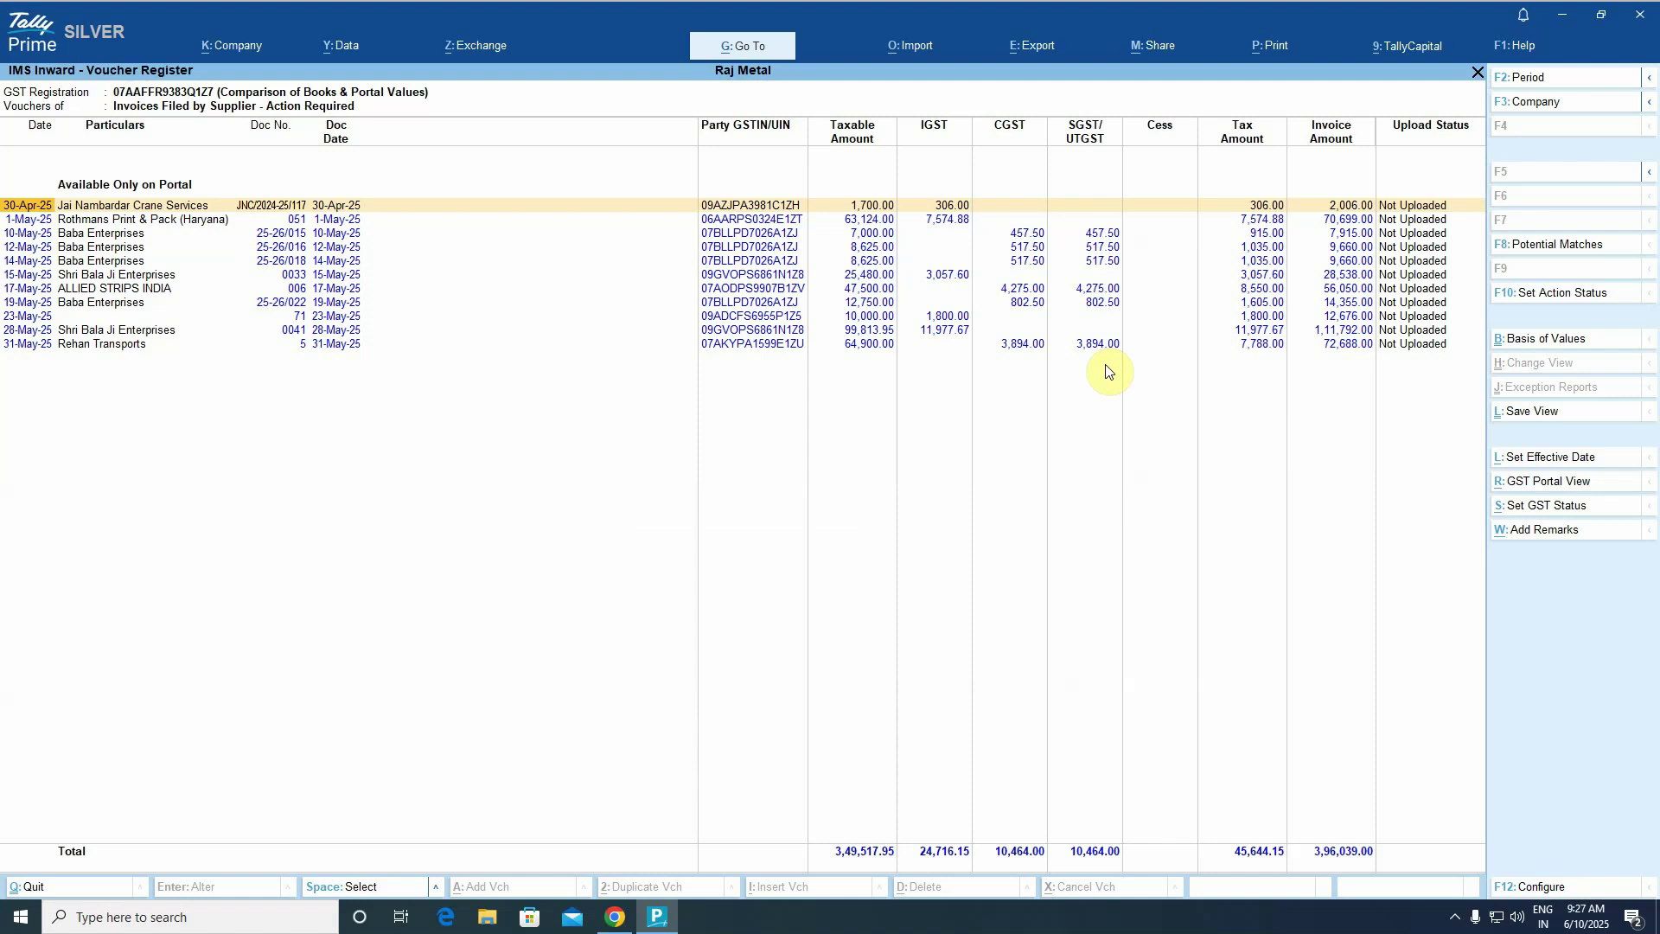
Mark the four vouchers from 14-May-25 to 19-May-25 and set their IMS action to Pending.
{"action": "key", "text": "Down"}
{"action": "key", "text": "Down"}
{"action": "key", "text": "Down"}
{"action": "key", "text": "Down"}
{"action": "key", "text": "Down"}
{"action": "key", "text": "Down"}
{"action": "key", "text": "Down"}
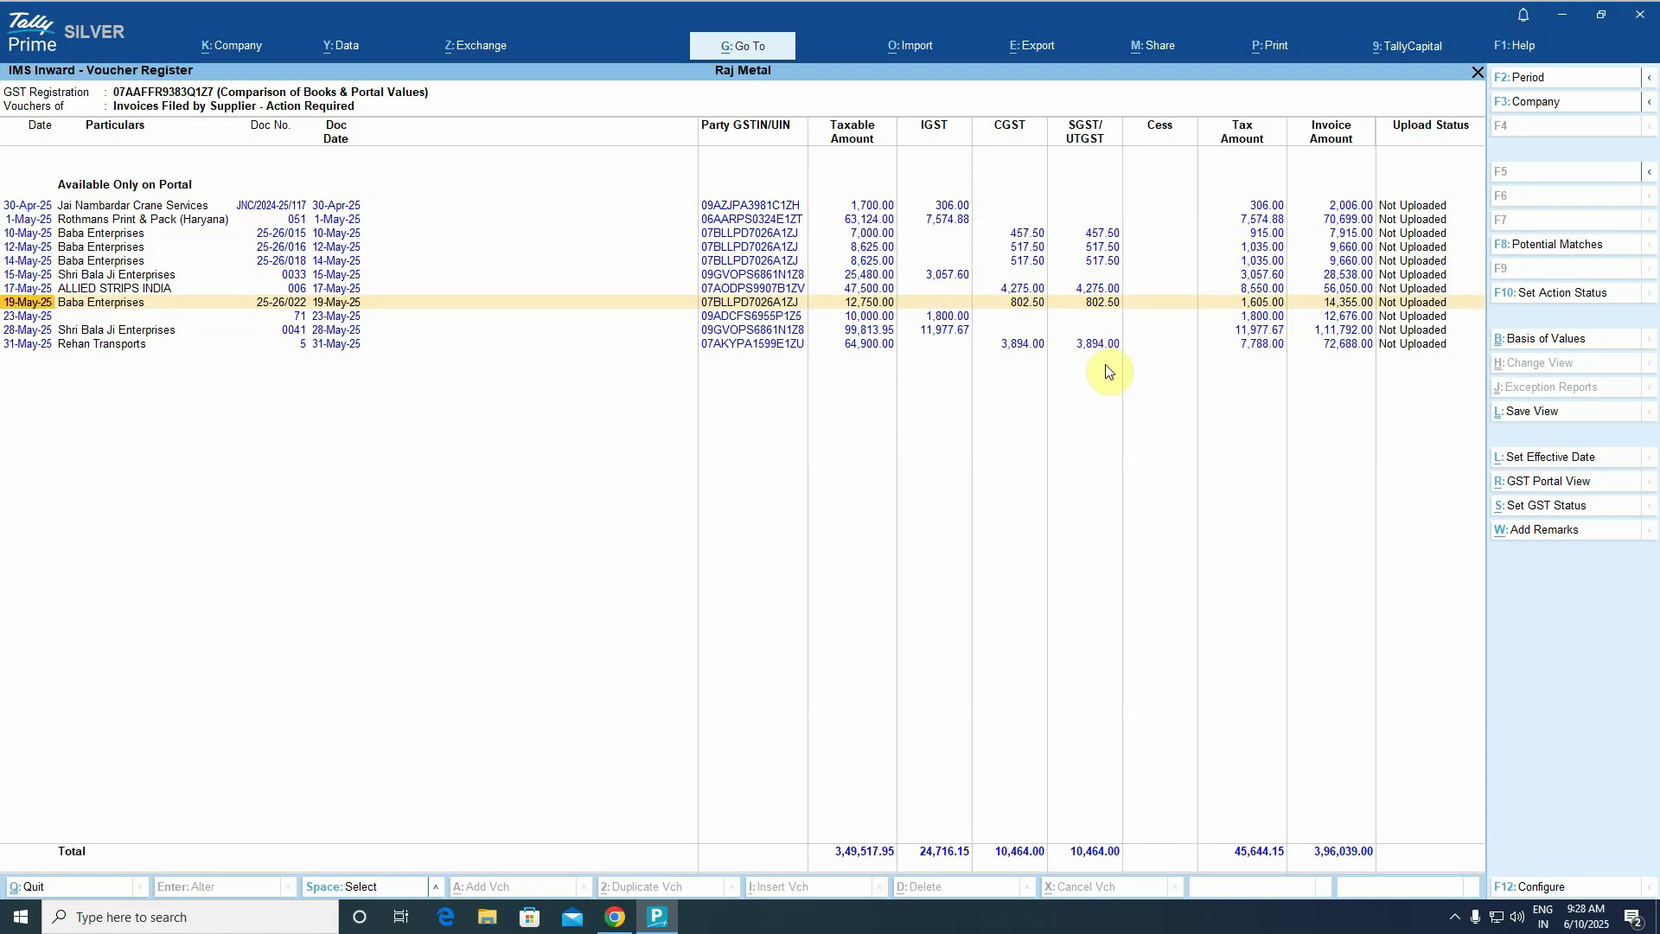
{"action": "key", "text": "shift+Up"}
{"action": "key", "text": "shift+Up"}
{"action": "key", "text": "shift+Up"}
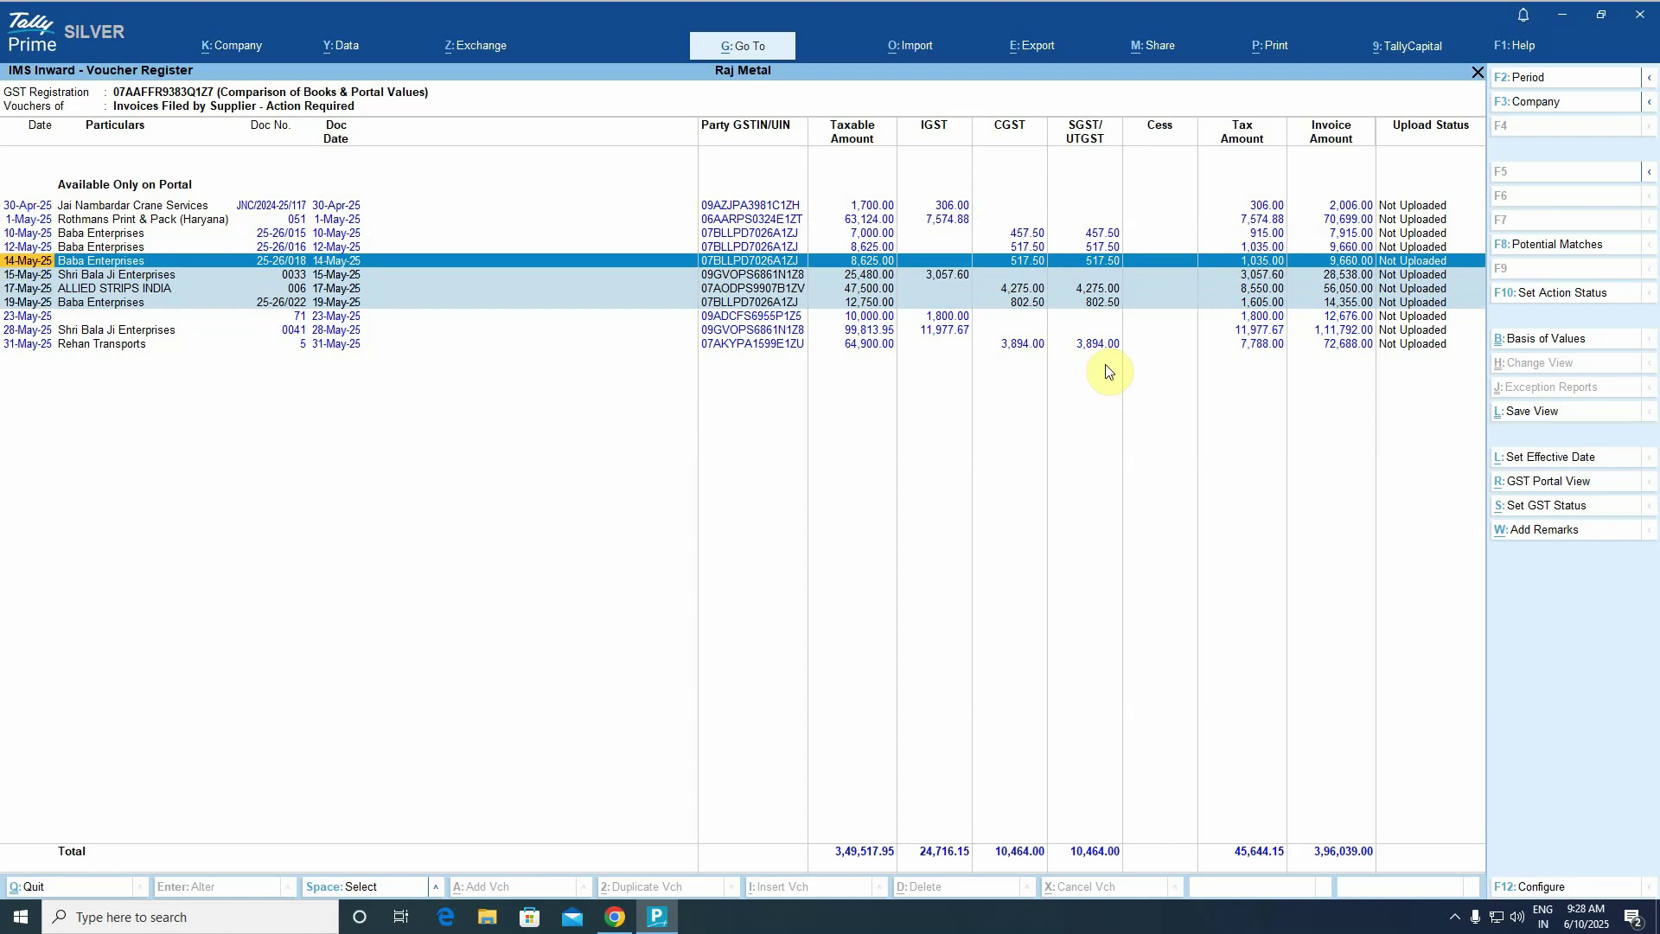
{"action": "key", "text": "alt+s"}
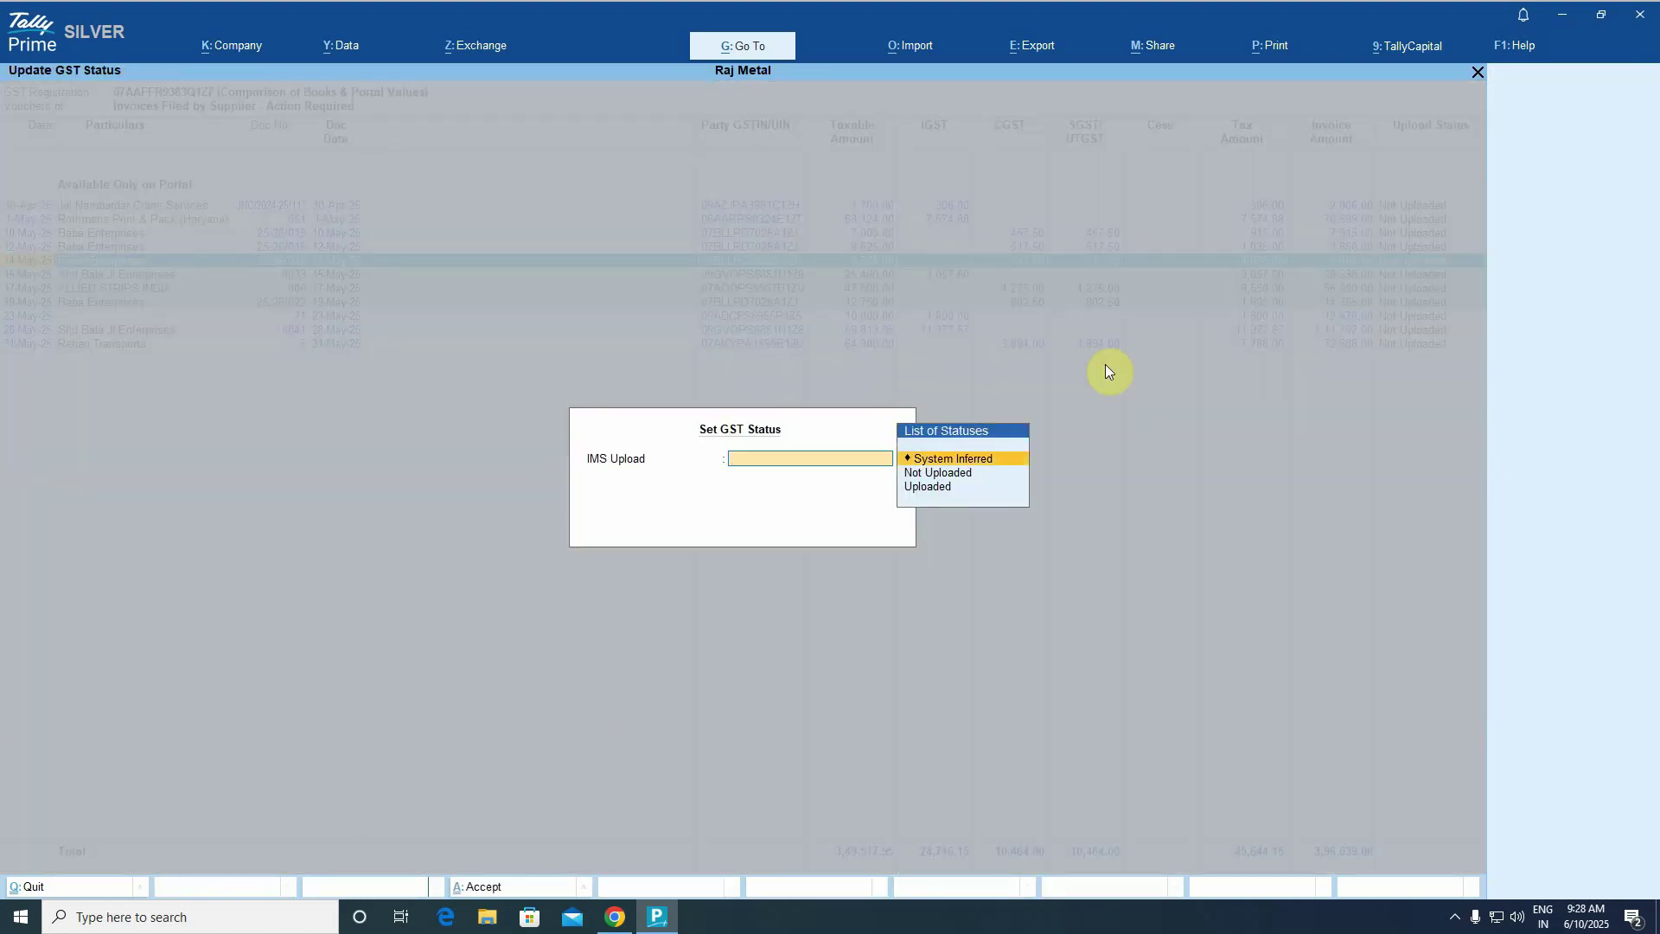
{"action": "key", "text": "Escape"}
{"action": "key", "text": "y"}
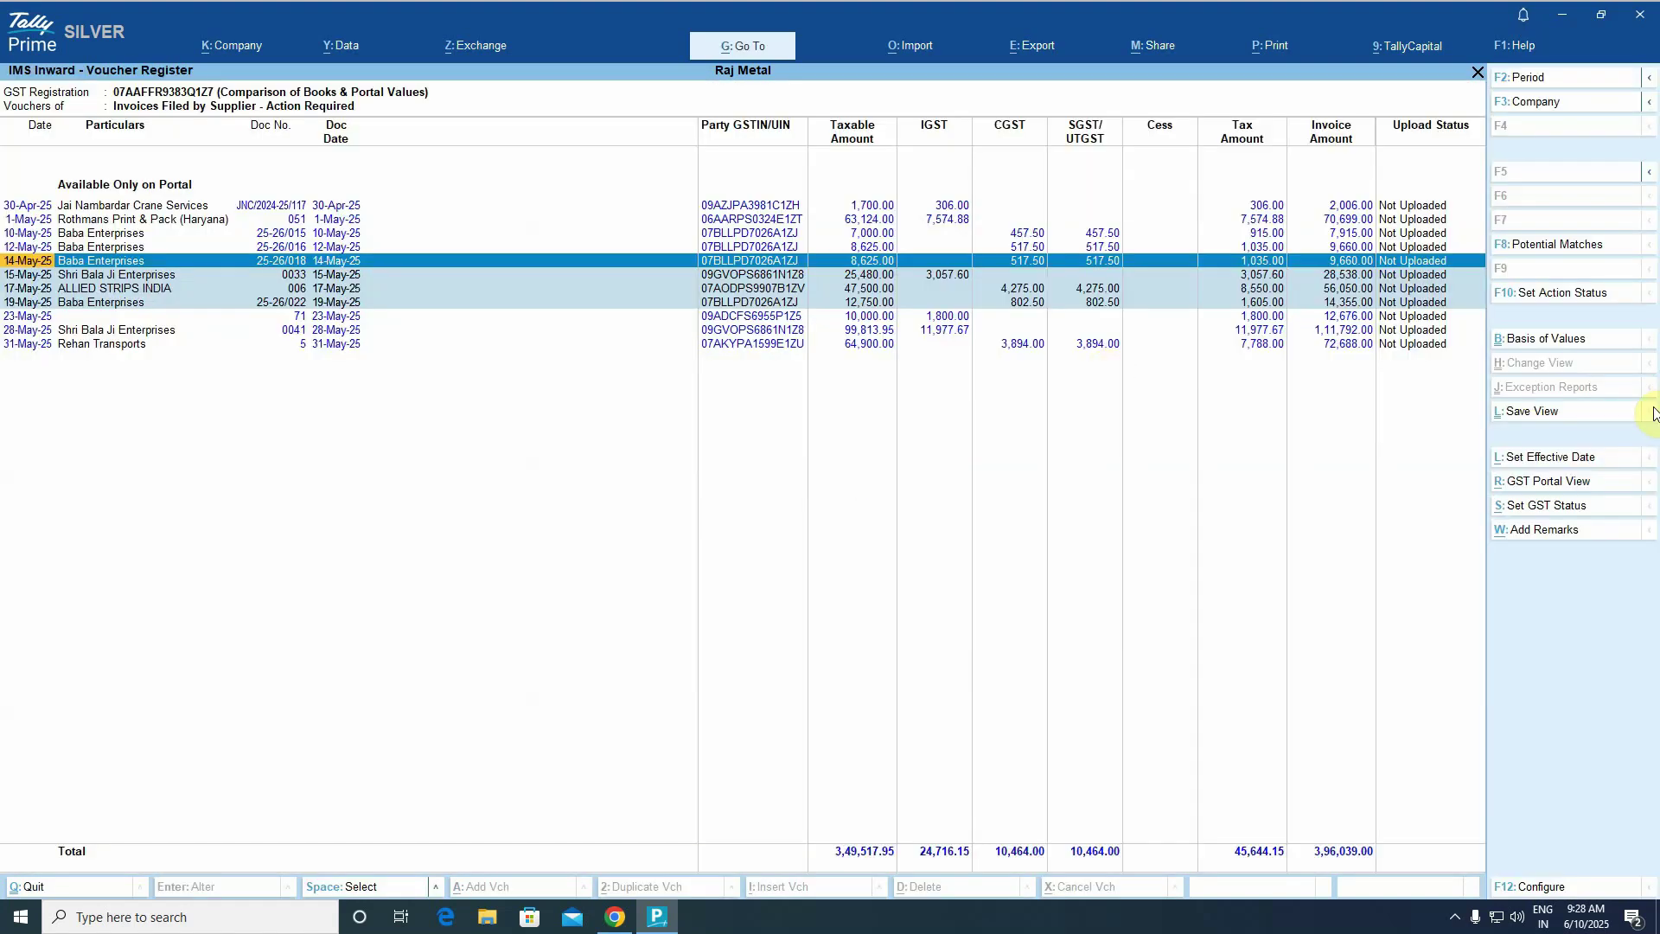
{"action": "left_click", "coordinate": [1564, 292]}
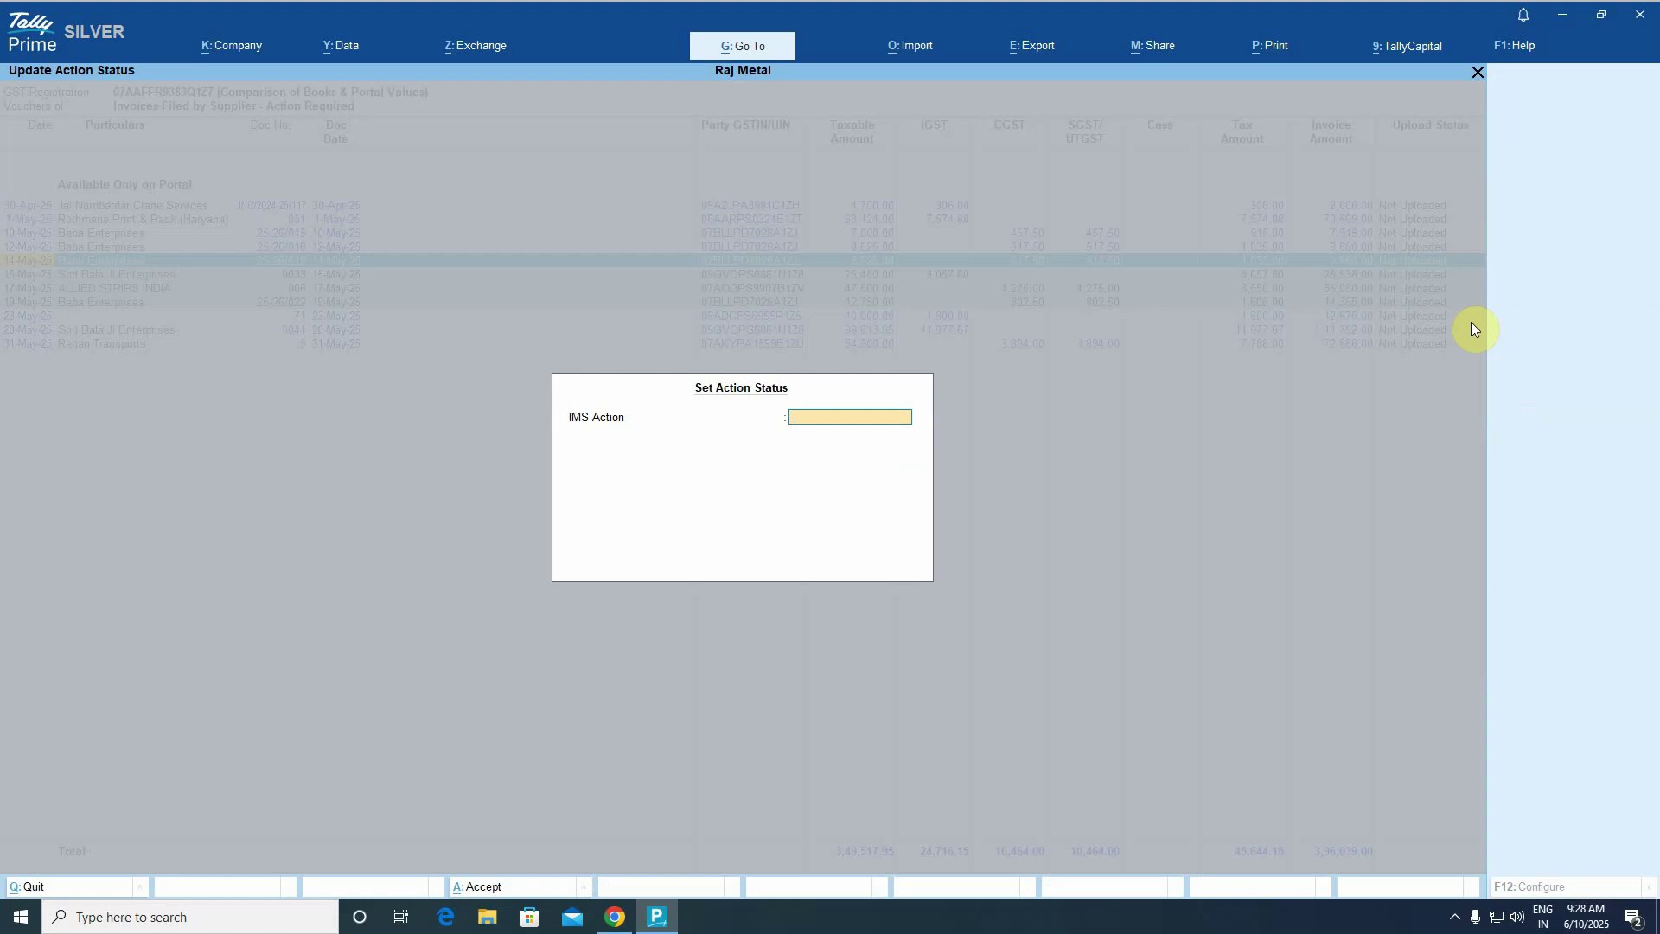
{"action": "key", "text": "Return"}
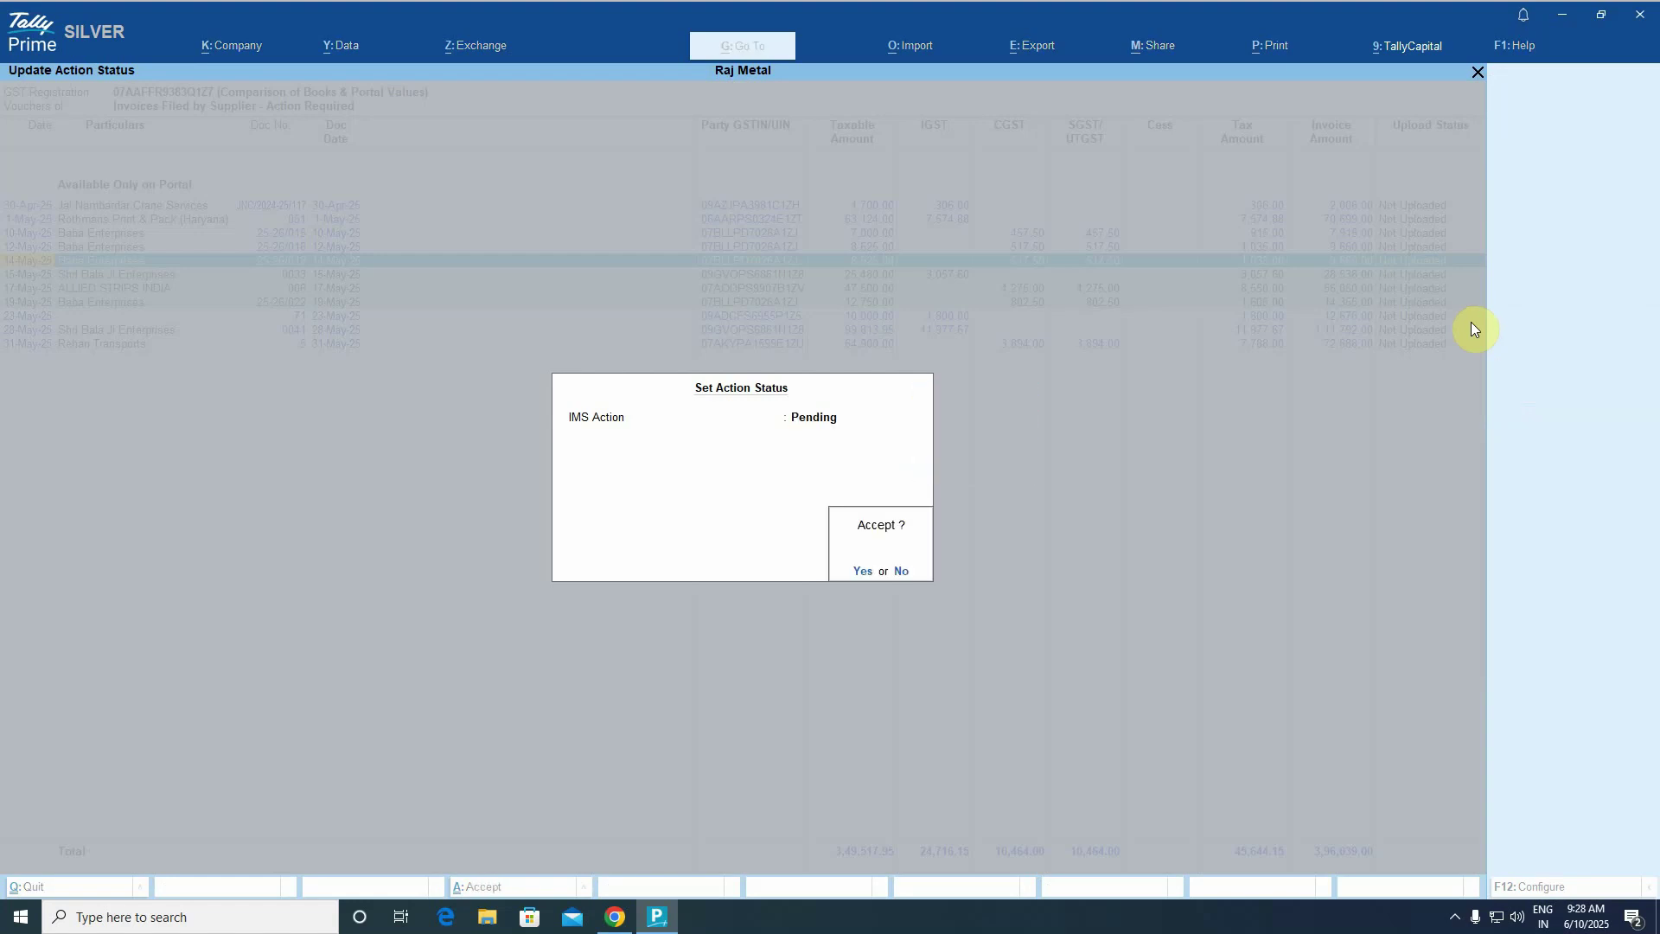
{"action": "key", "text": "Return"}
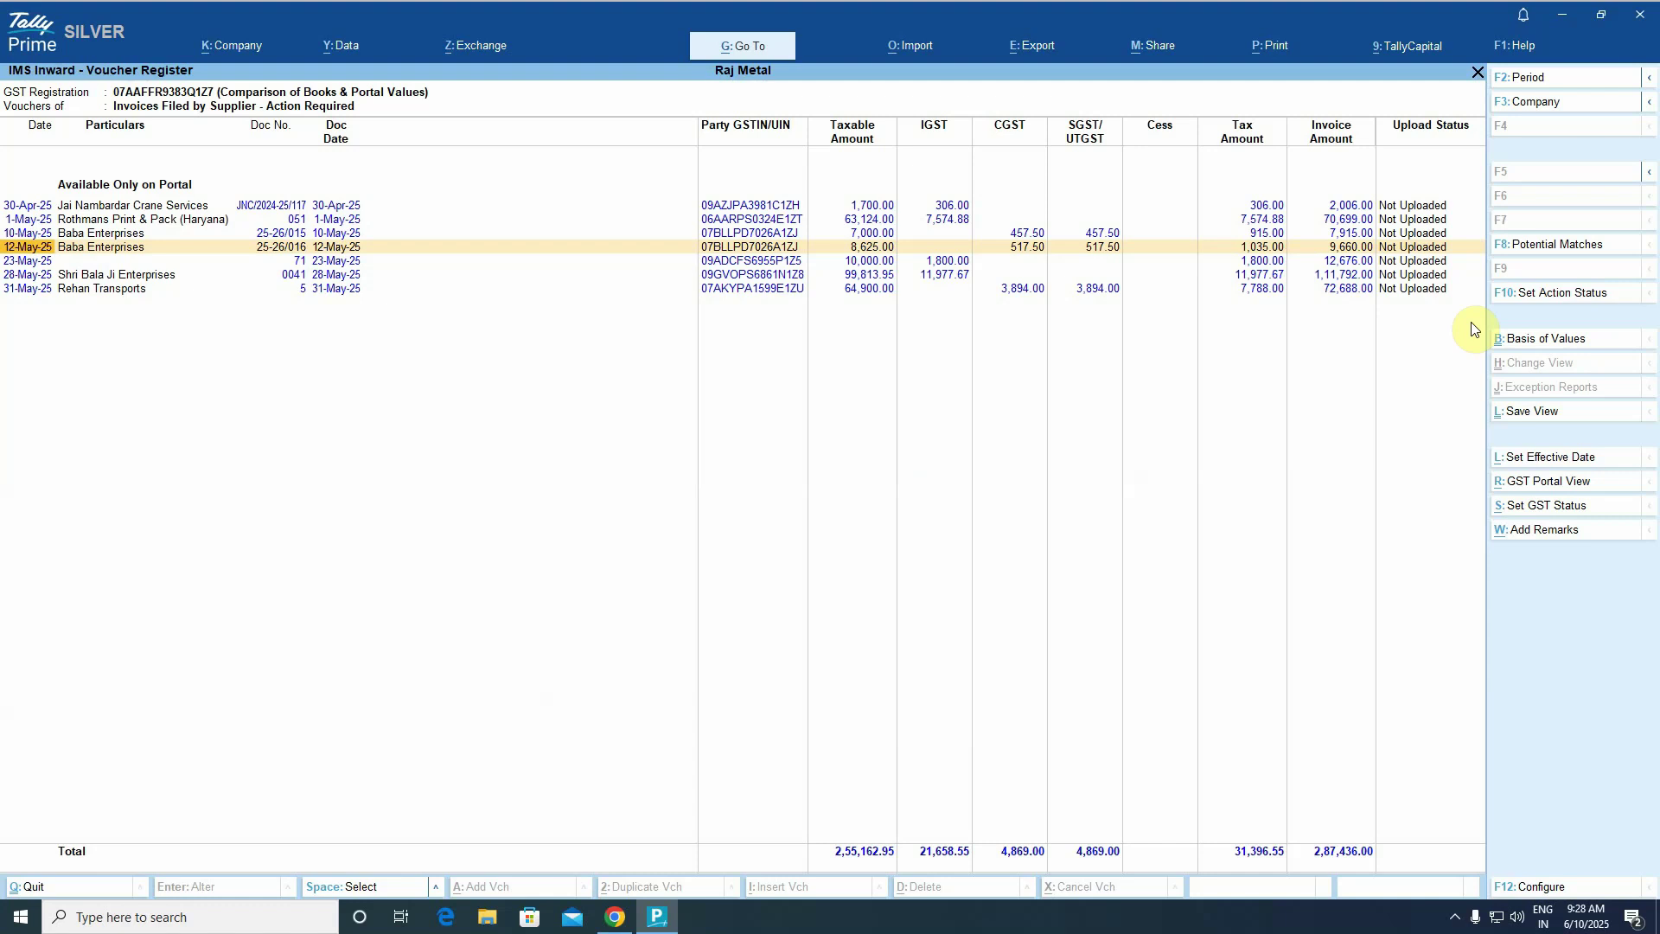
Return to IMS Inward Supplies and review the filed and yet-to-be-filed invoice rows.
{"action": "key", "text": "Escape"}
{"action": "key", "text": "Down"}
{"action": "key", "text": "Down"}
{"action": "key", "text": "Down"}
{"action": "key", "text": "Down"}
{"action": "key", "text": "Down"}
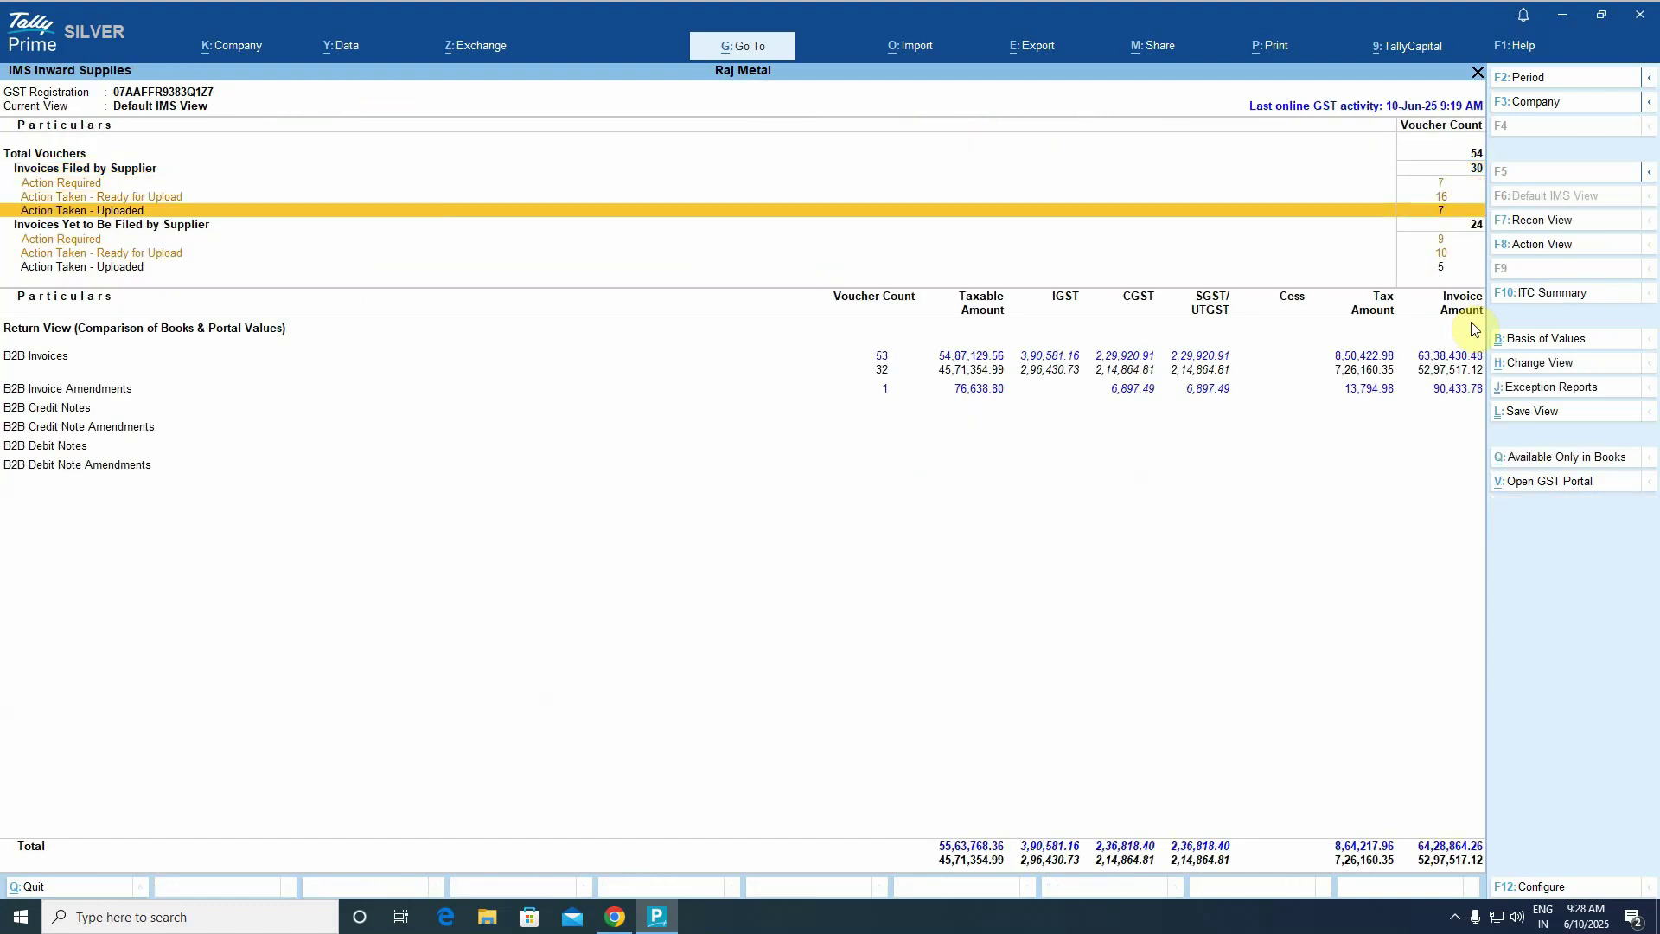
{"action": "key", "text": "Up"}
{"action": "key", "text": "Up"}
{"action": "key", "text": "Up"}
{"action": "key", "text": "Up"}
{"action": "key", "text": "Up"}
{"action": "key", "text": "Down"}
{"action": "key", "text": "Down"}
{"action": "key", "text": "Down"}
{"action": "key", "text": "Down"}
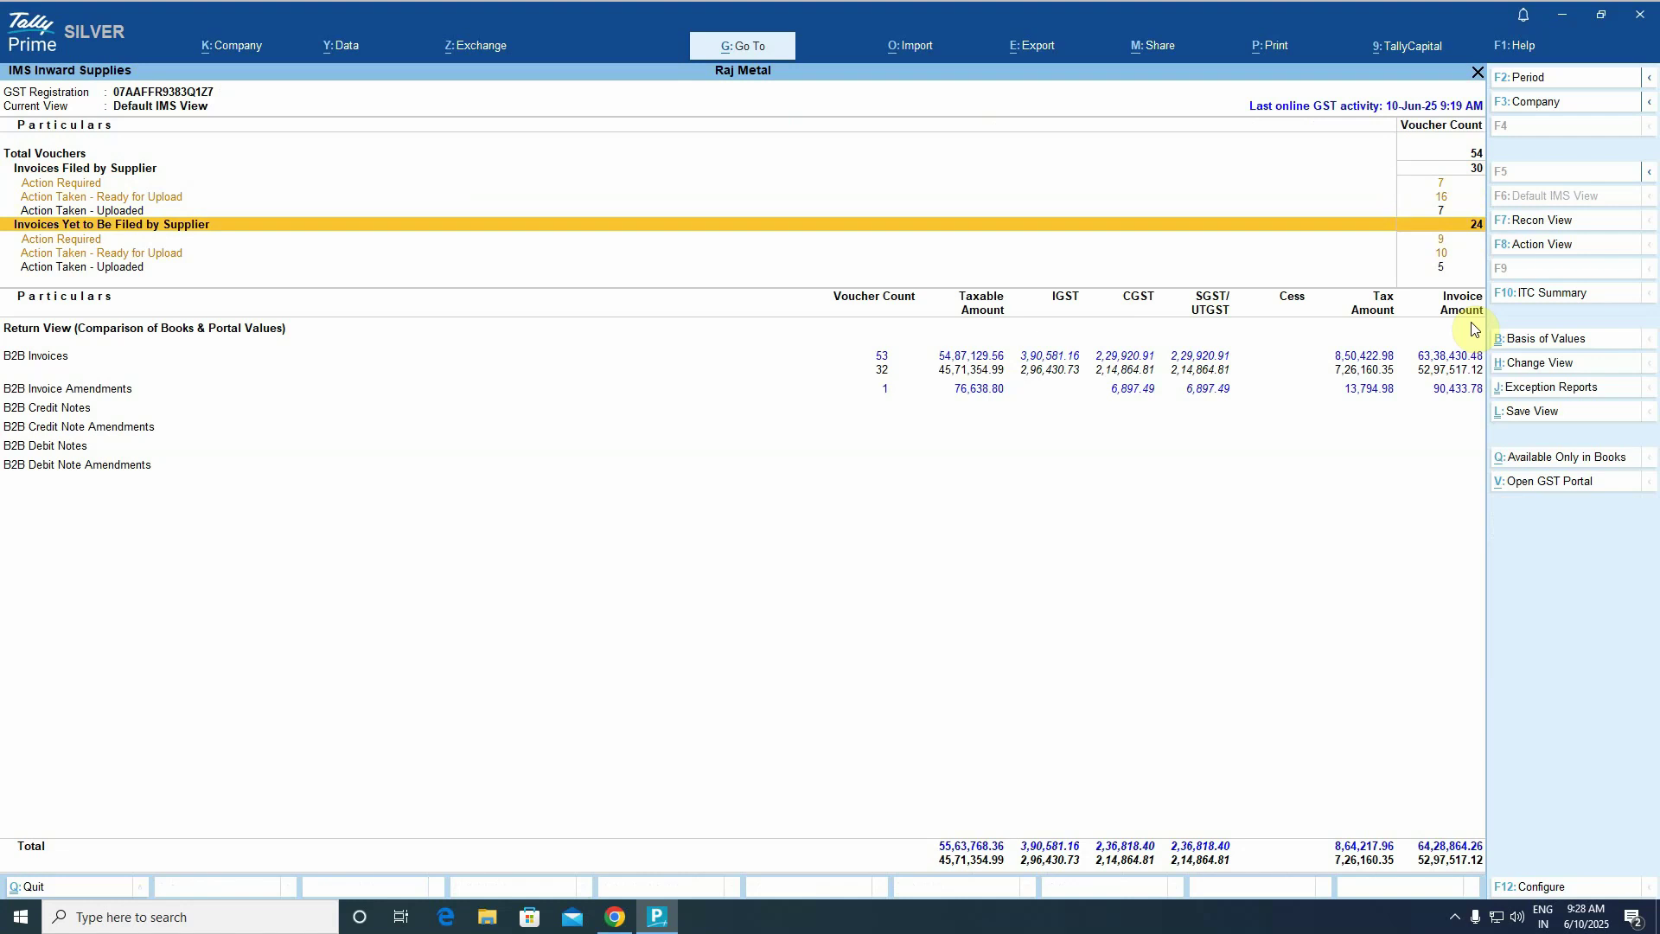
{"action": "key", "text": "Down"}
{"action": "key", "text": "Down"}
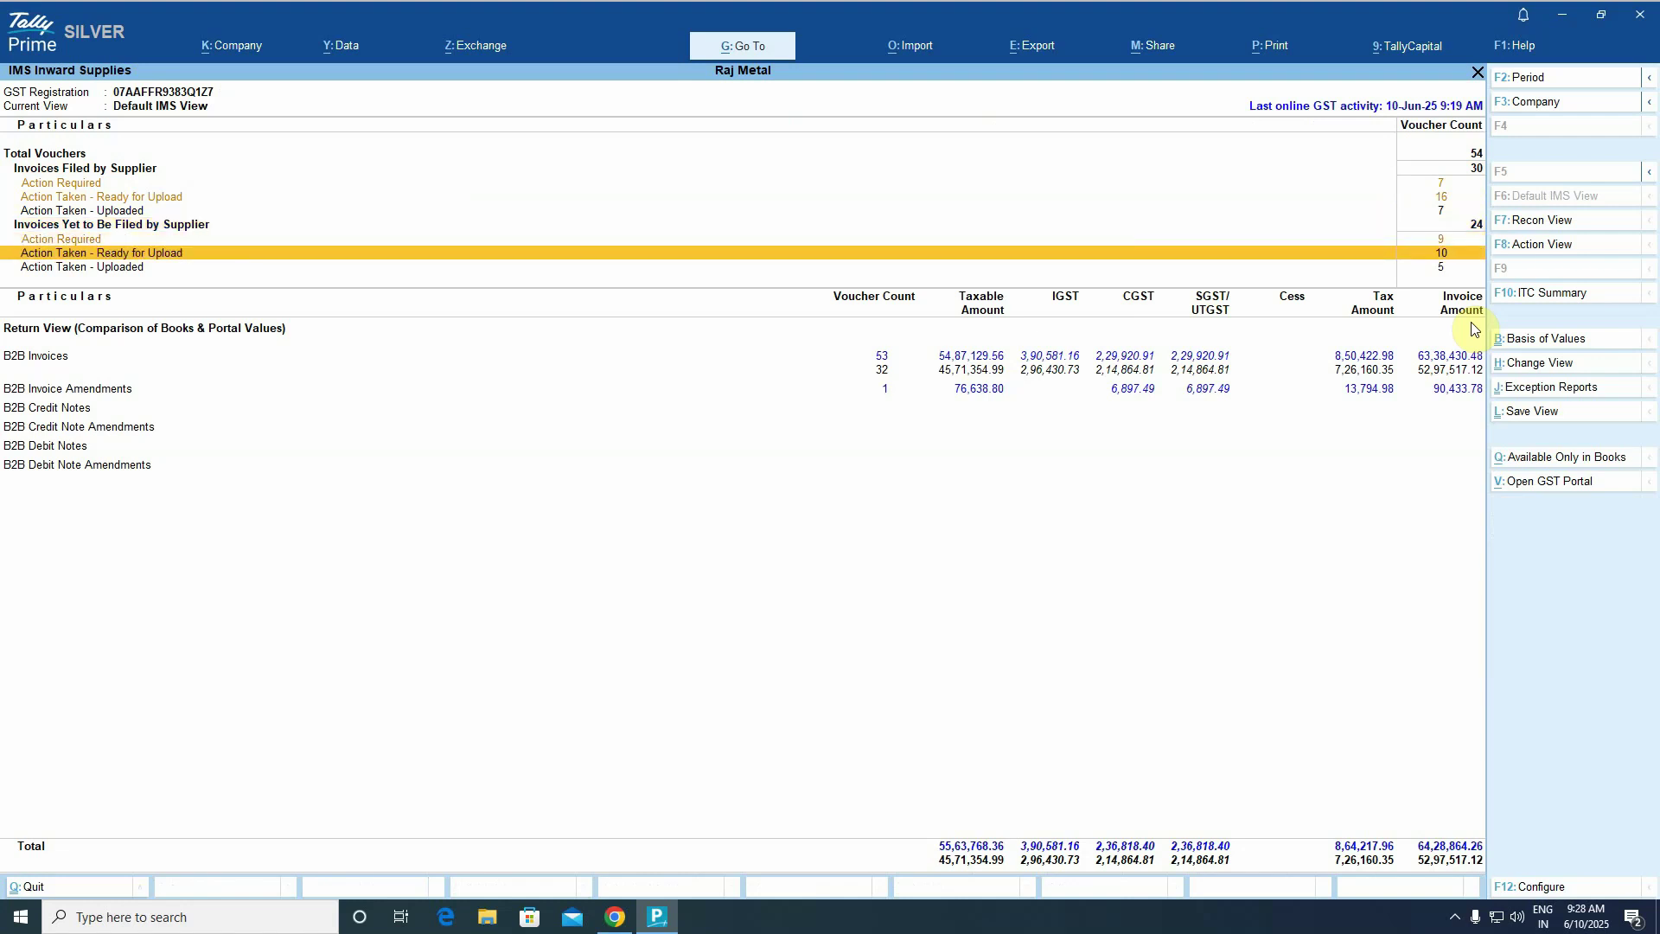
Check Available and Pending ITC, then open the vouchers Available Only in Books.
{"action": "left_click", "coordinate": [1552, 293]}
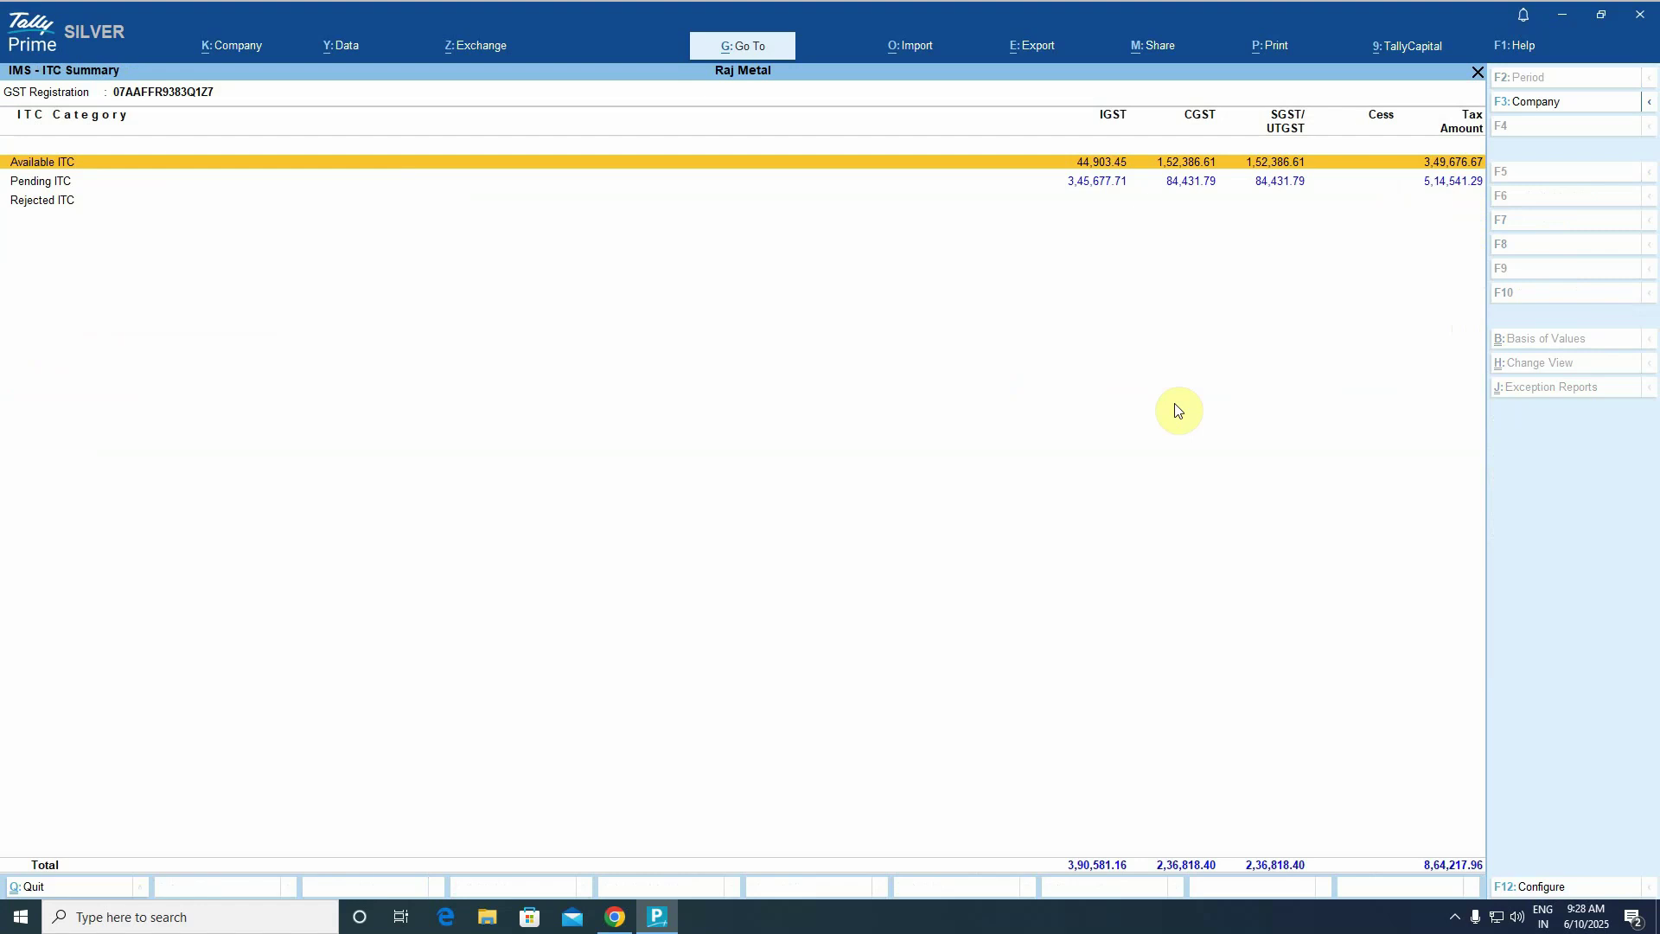
{"action": "key", "text": "Down"}
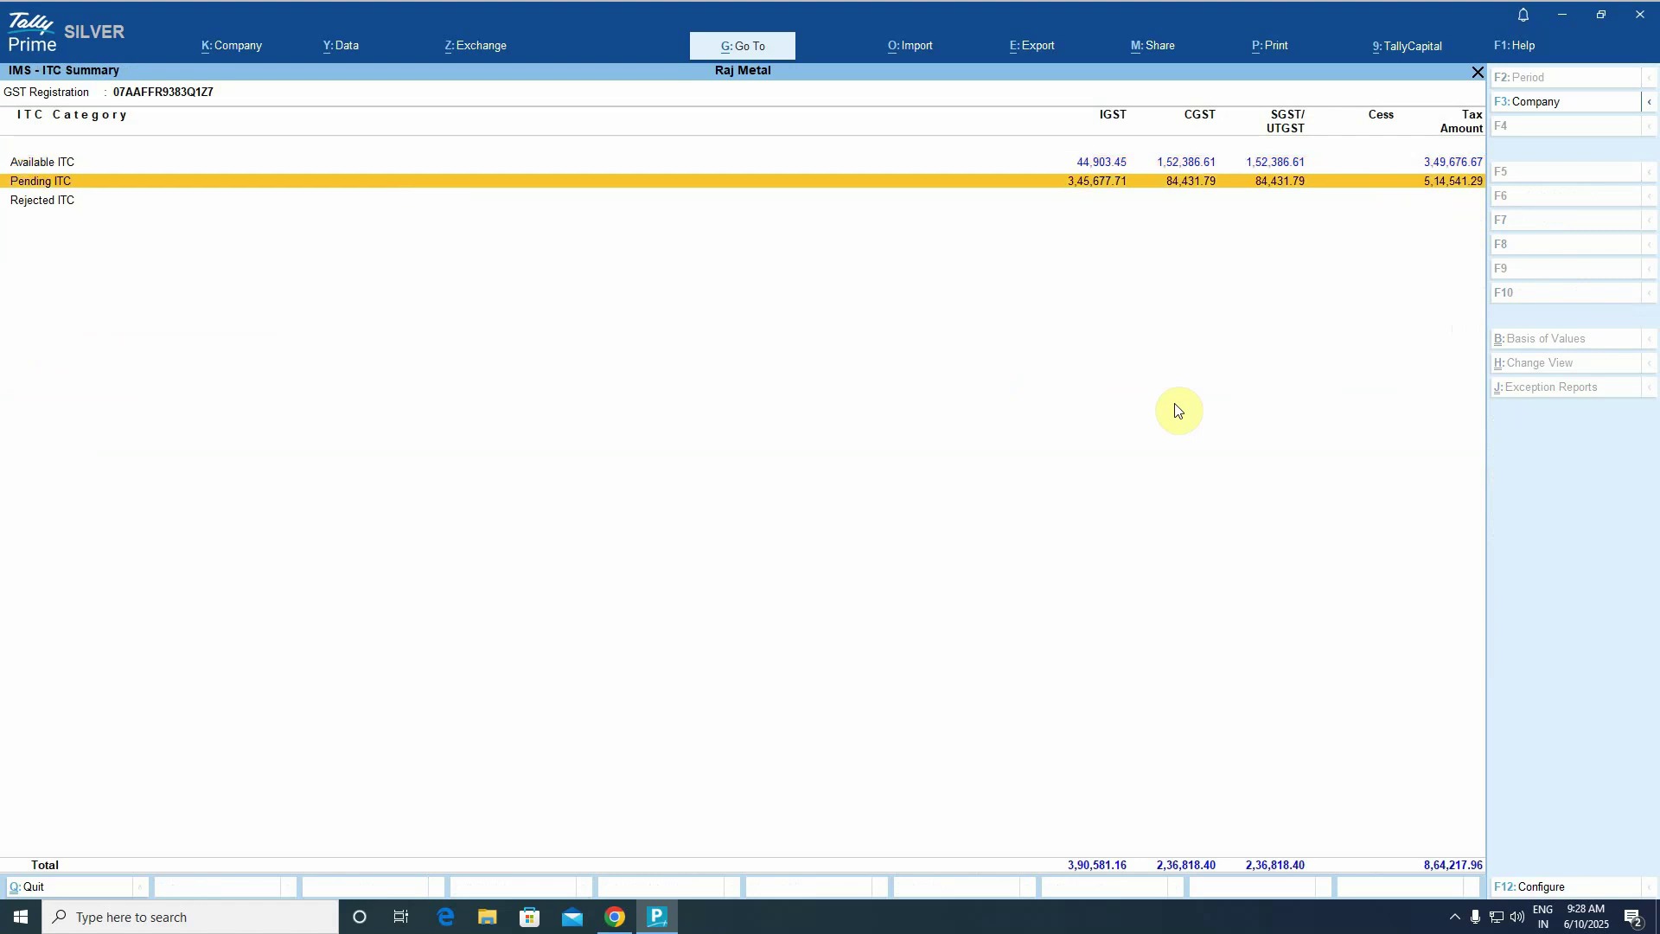
{"action": "key", "text": "Up"}
{"action": "key", "text": "Down"}
{"action": "key", "text": "Escape"}
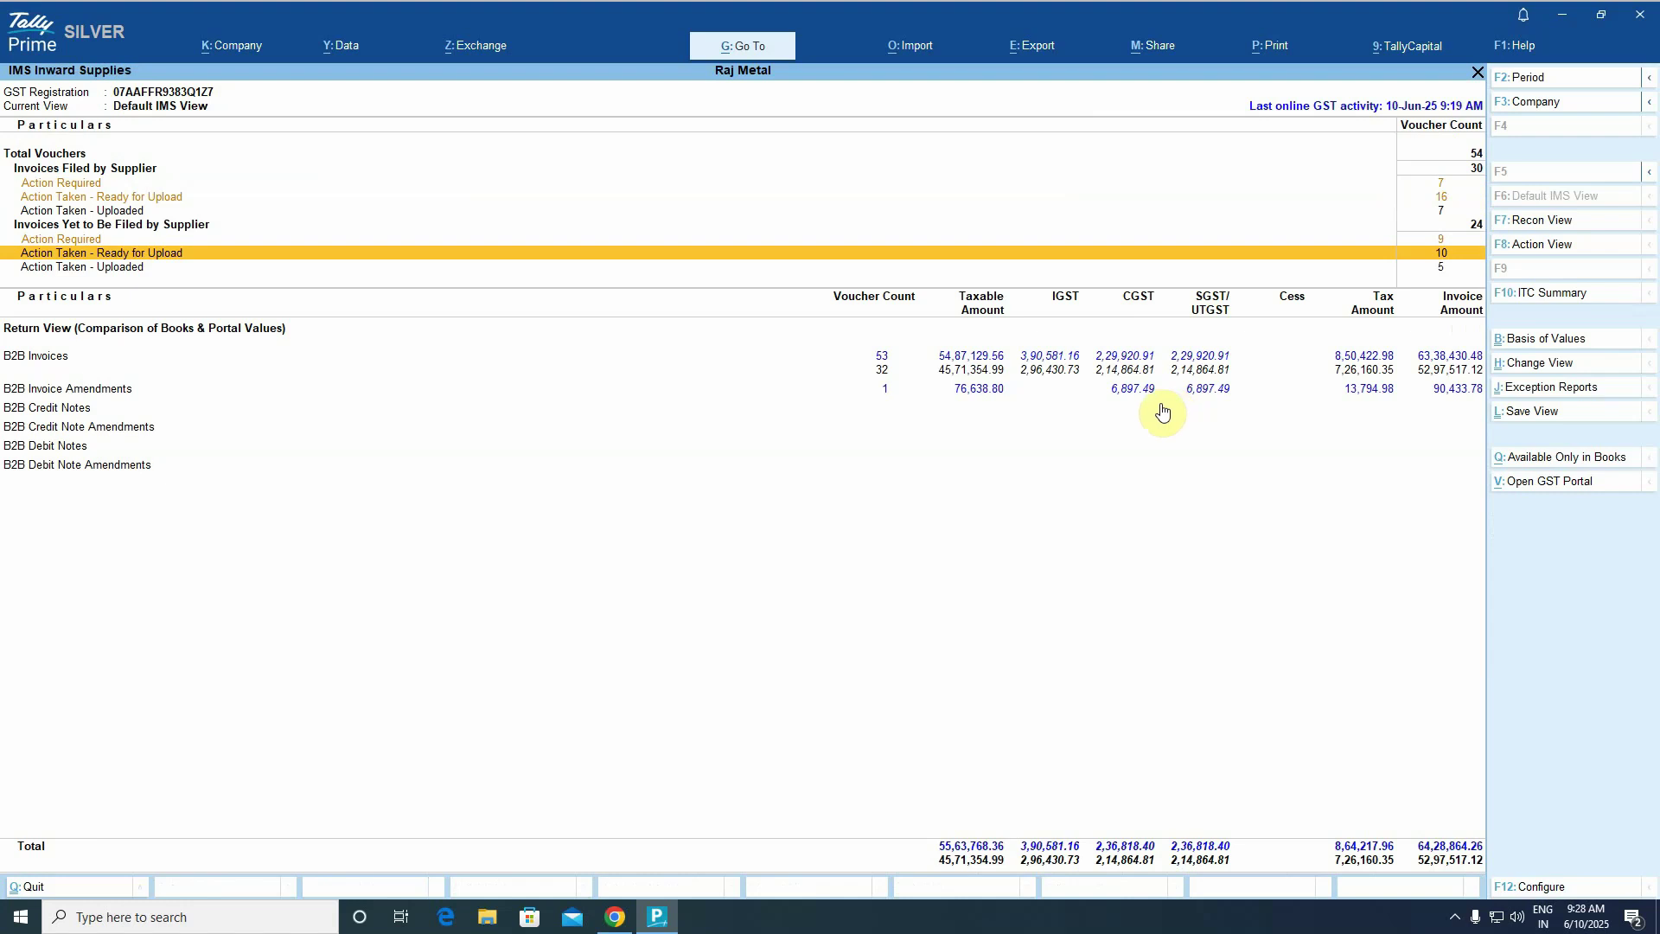
{"action": "left_click", "coordinate": [1548, 458]}
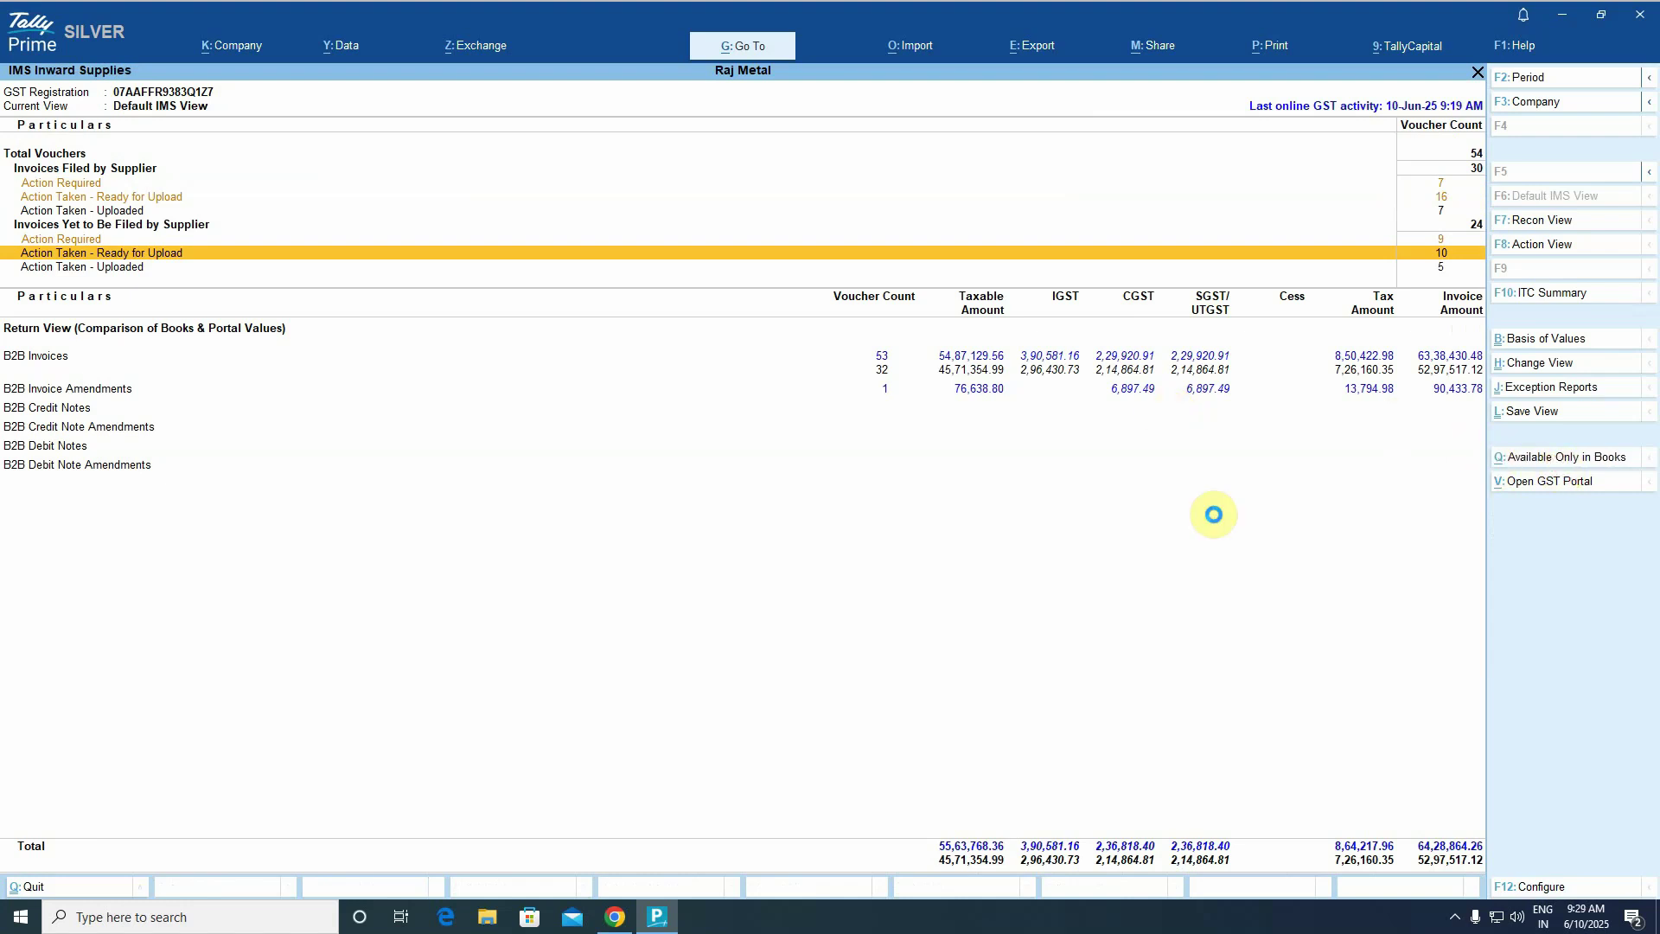
Browse the book-only vouchers and switch IMS Inward Supplies to the Reconciliation View.
{"action": "key", "text": "Down"}
{"action": "key", "text": "Down"}
{"action": "key", "text": "Down"}
{"action": "key", "text": "Down"}
{"action": "key", "text": "Down"}
{"action": "key", "text": "Down"}
{"action": "key", "text": "Down"}
{"action": "key", "text": "Down"}
{"action": "key", "text": "Down"}
{"action": "key", "text": "Down"}
{"action": "key", "text": "Down"}
{"action": "key", "text": "Down"}
{"action": "key", "text": "Down"}
{"action": "key", "text": "Down"}
{"action": "key", "text": "Down"}
{"action": "key", "text": "Down"}
{"action": "key", "text": "Down"}
{"action": "key", "text": "Down"}
{"action": "key", "text": "Down"}
{"action": "key", "text": "Down"}
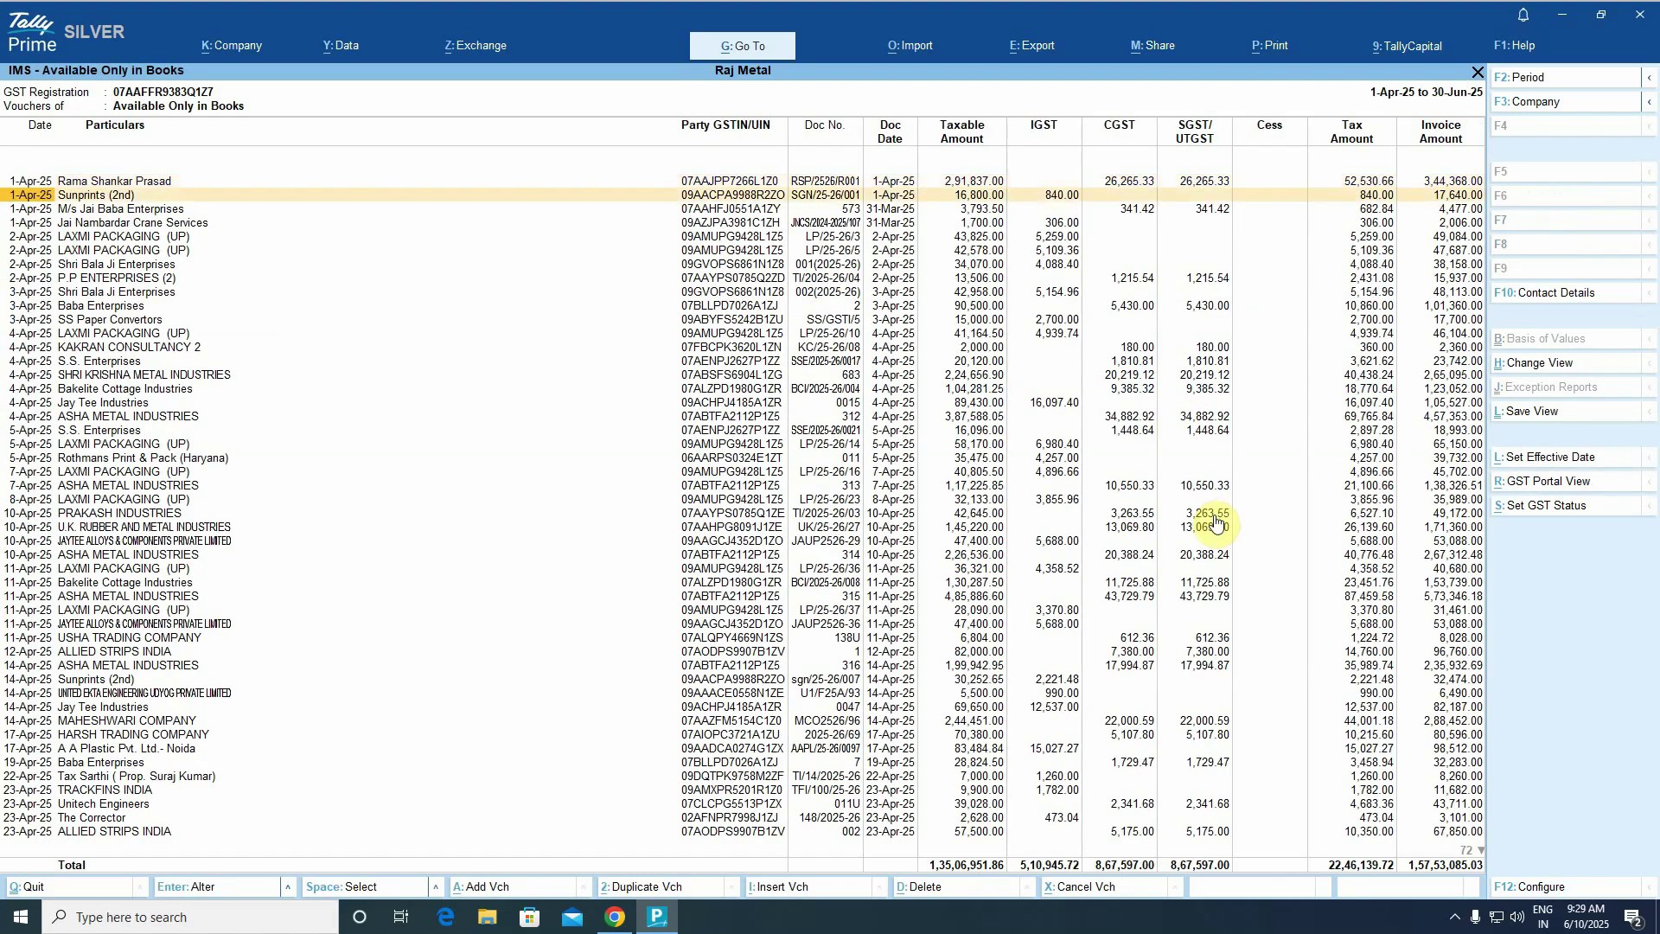
{"action": "key", "text": "Down"}
{"action": "key", "text": "Down"}
{"action": "key", "text": "Down"}
{"action": "key", "text": "Down"}
{"action": "key", "text": "Down"}
{"action": "key", "text": "Down"}
{"action": "key", "text": "Down"}
{"action": "key", "text": "Down"}
{"action": "key", "text": "Down"}
{"action": "key", "text": "Down"}
{"action": "key", "text": "Down"}
{"action": "key", "text": "Down"}
{"action": "key", "text": "Down"}
{"action": "key", "text": "Down"}
{"action": "key", "text": "Down"}
{"action": "key", "text": "Down"}
{"action": "key", "text": "Down"}
{"action": "key", "text": "Down"}
{"action": "key", "text": "Down"}
{"action": "key", "text": "Down"}
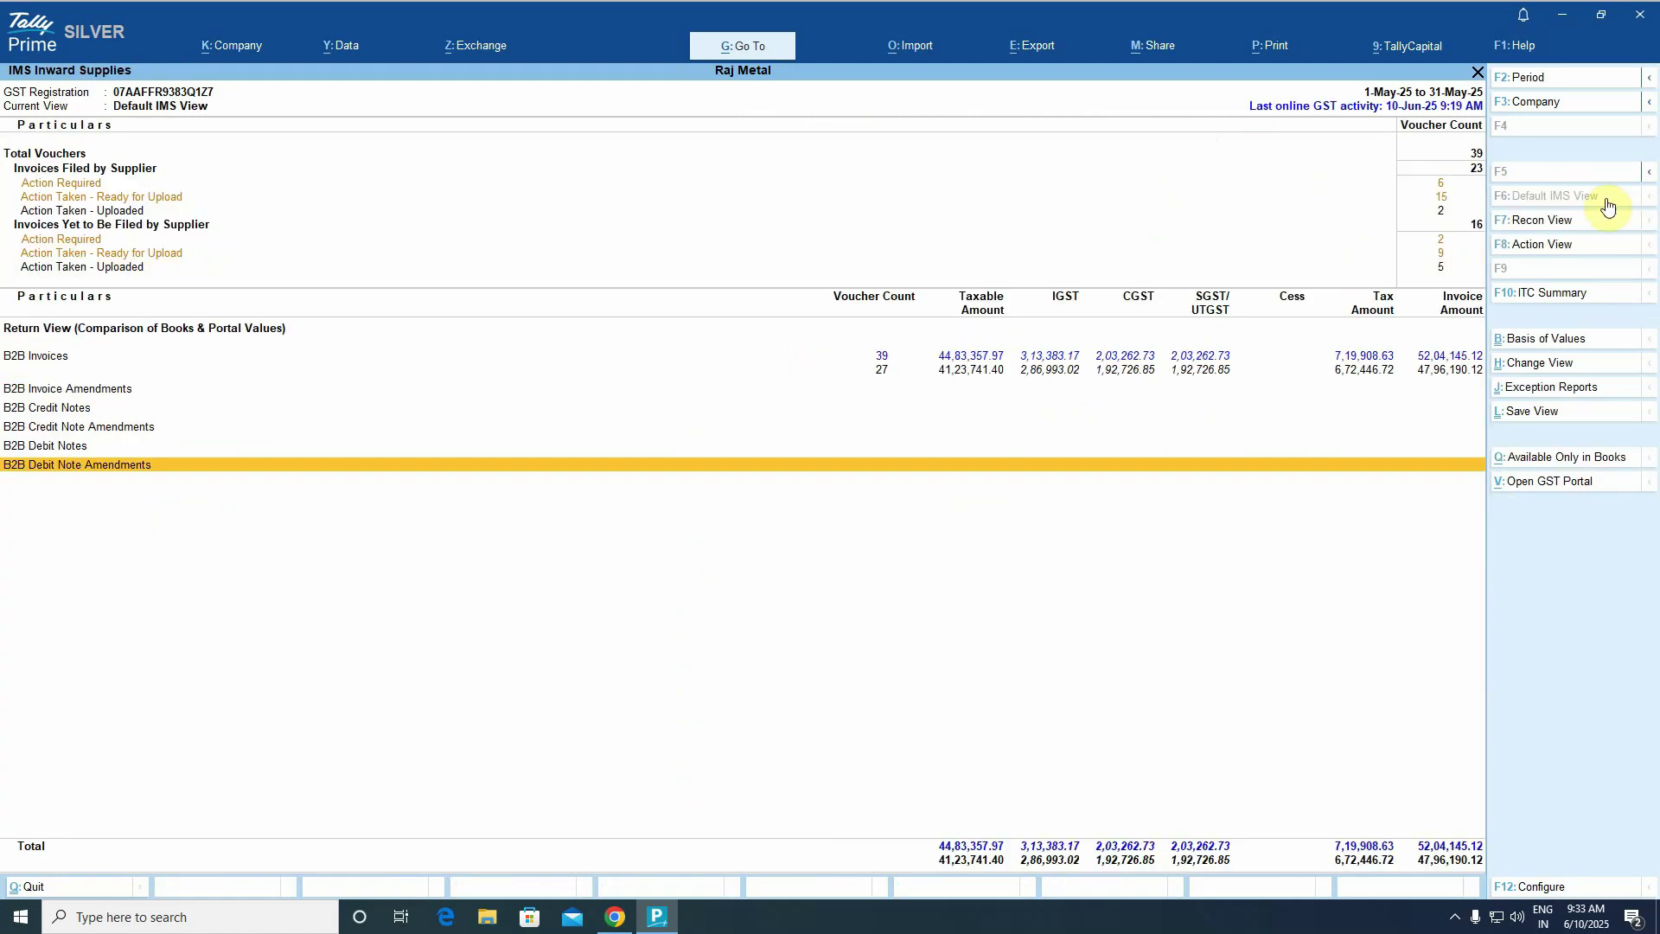
{"action": "left_click", "coordinate": [1548, 220]}
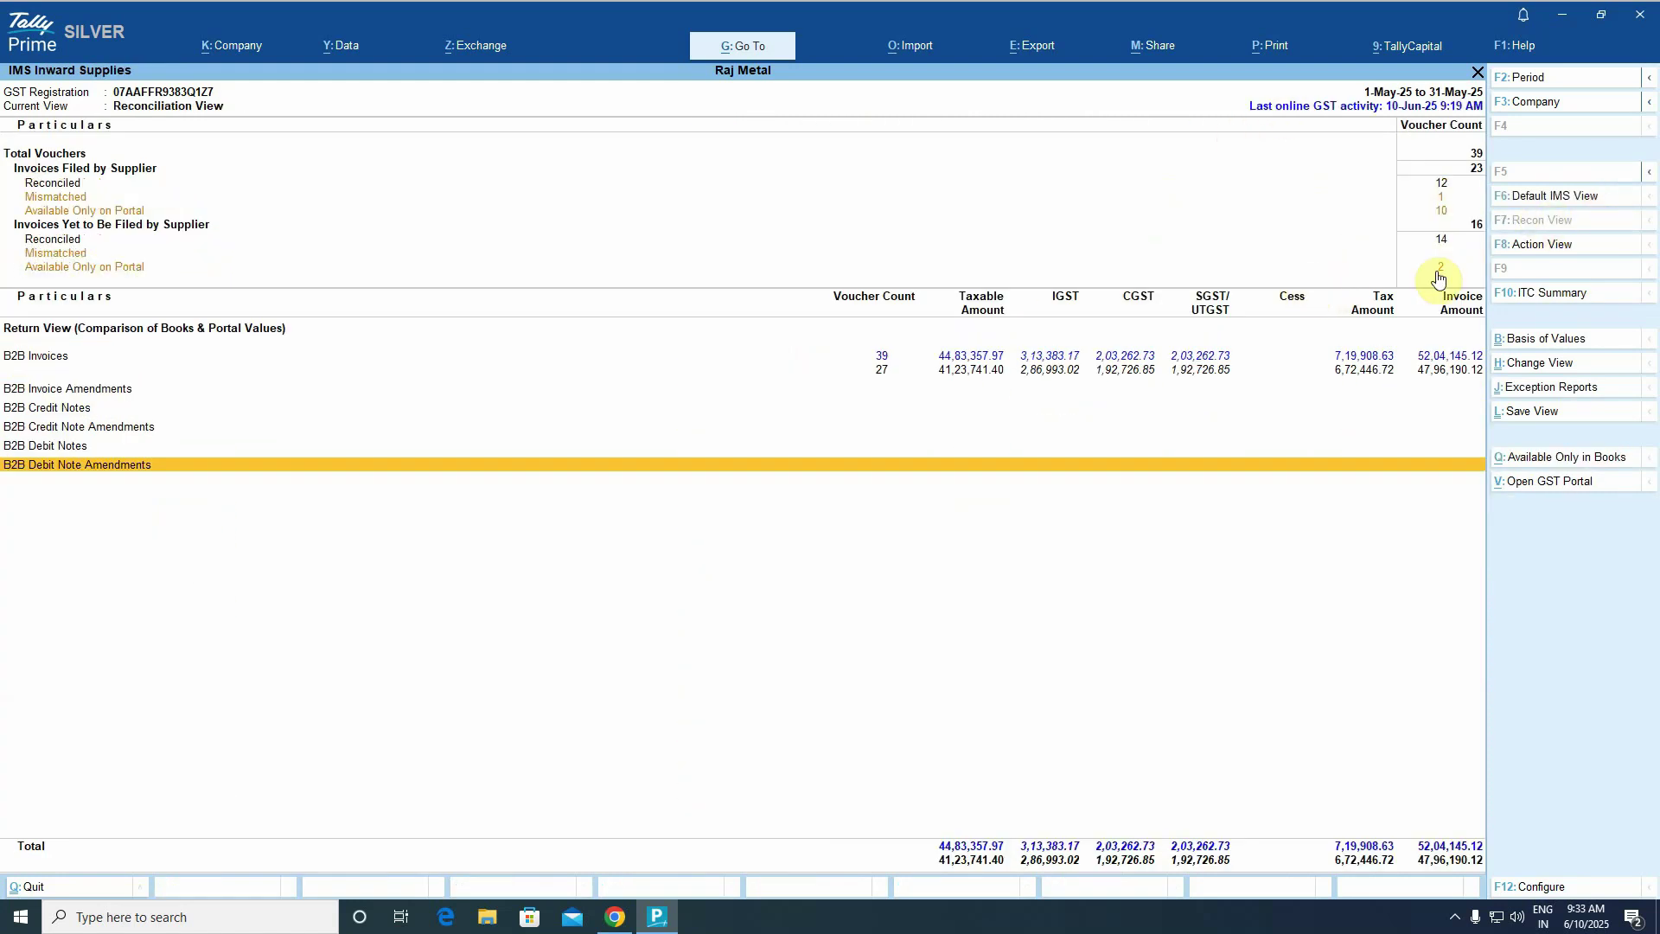
{"action": "left_click", "coordinate": [1567, 199]}
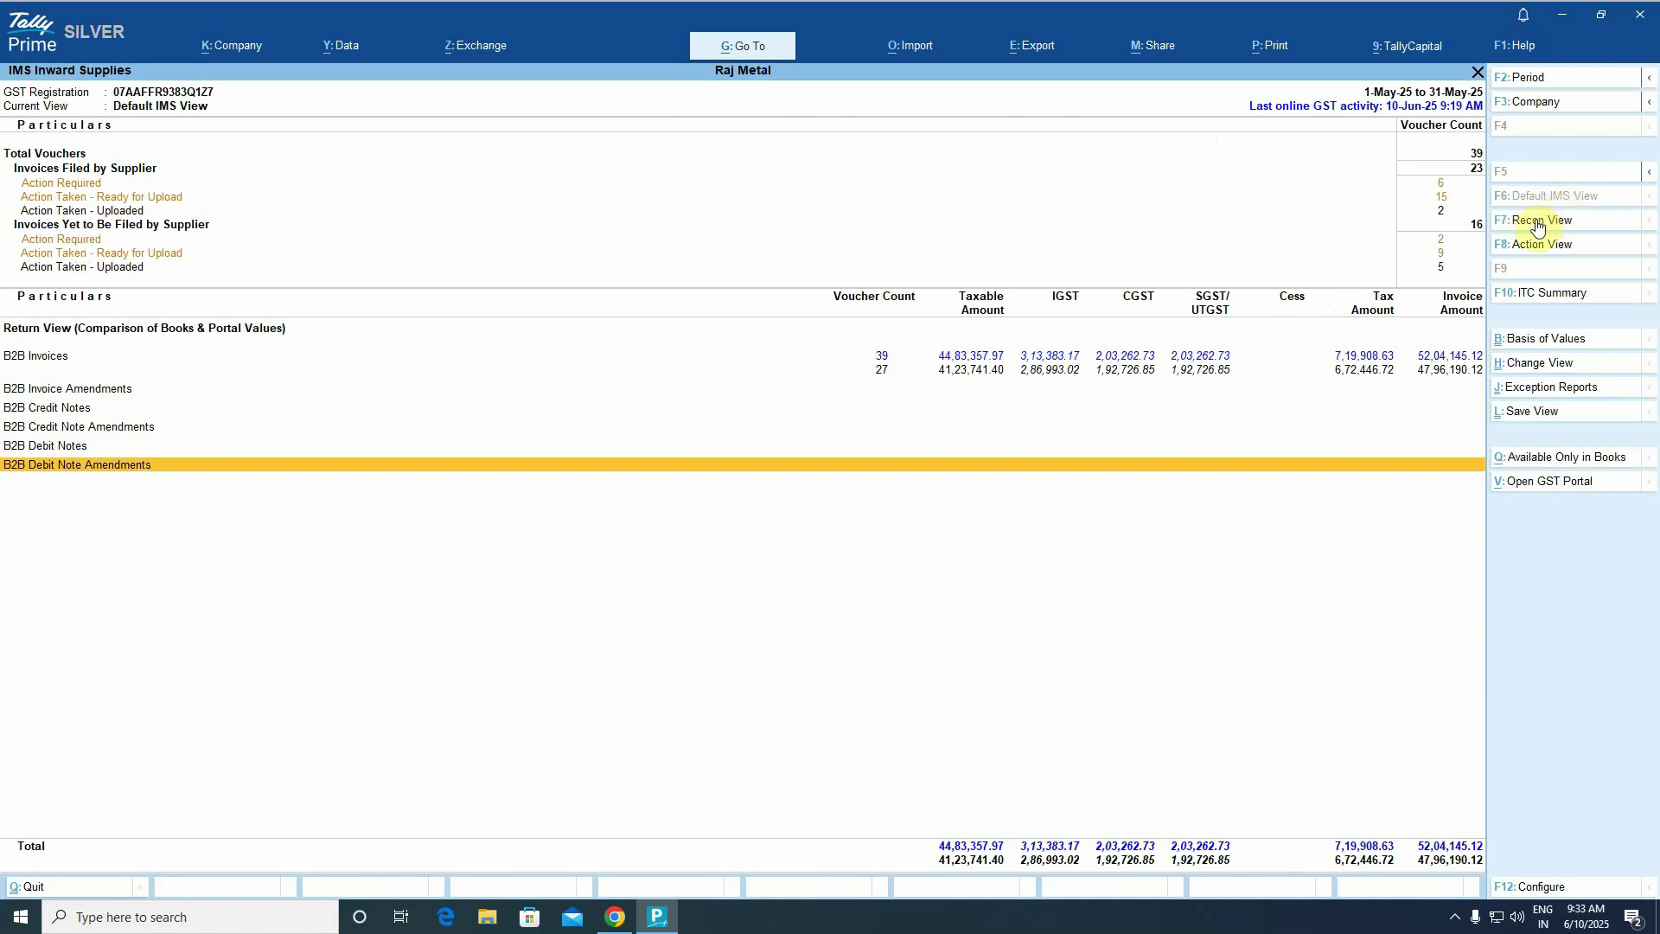
{"action": "left_click", "coordinate": [1530, 227]}
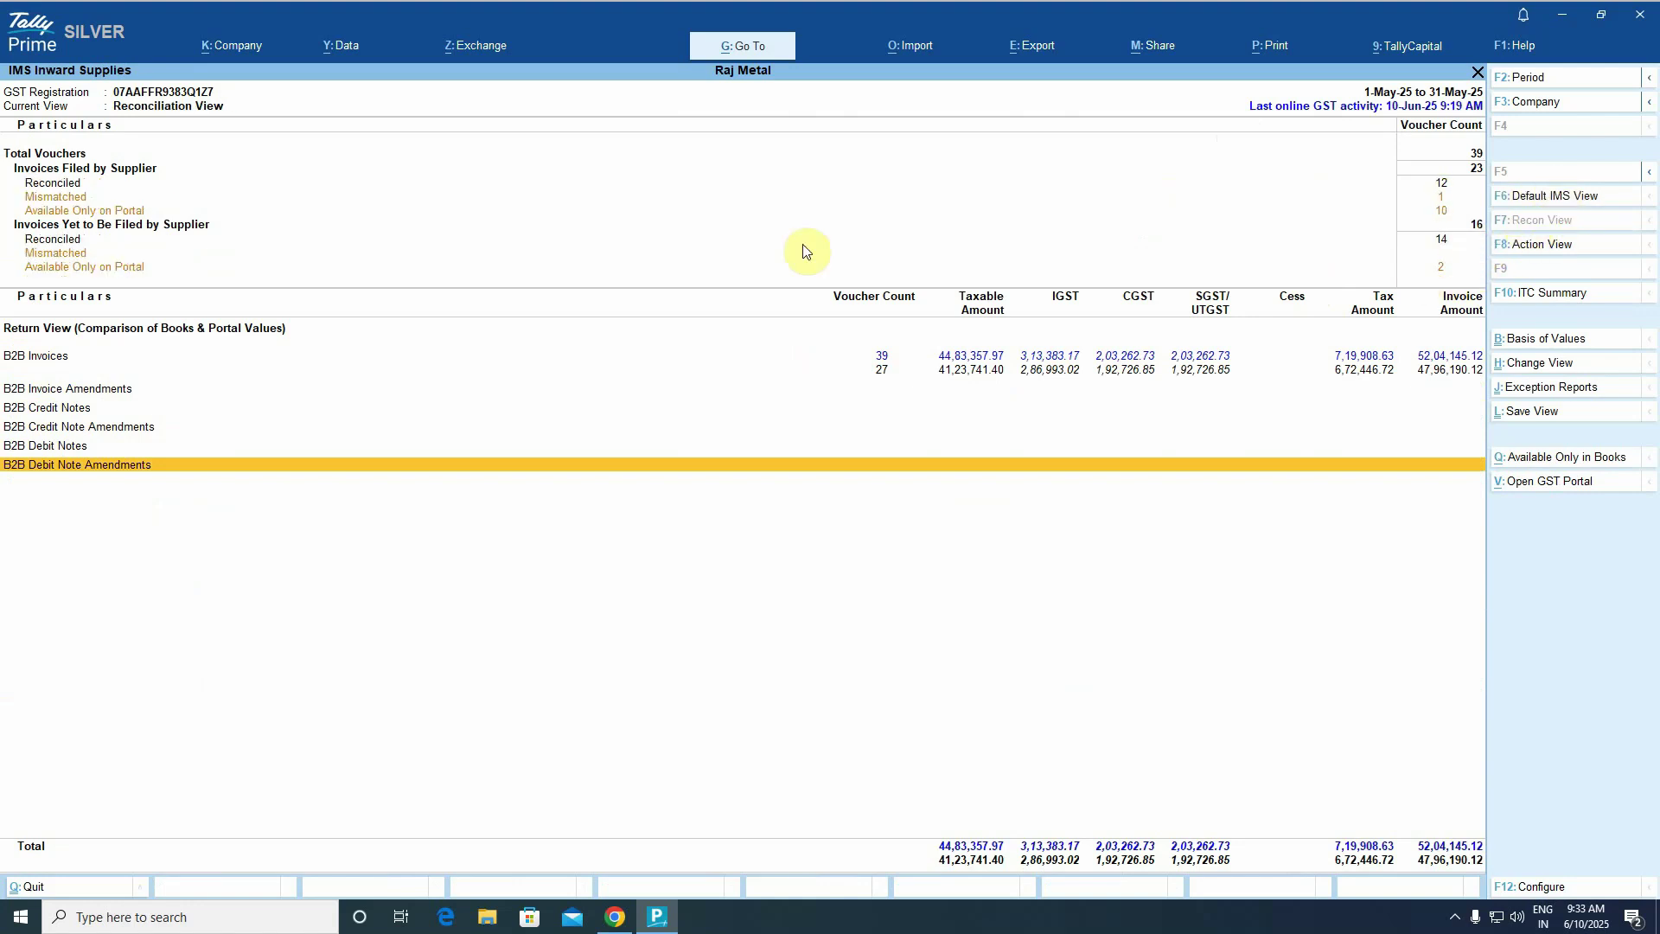
Review Reconciled, Mismatched and portal-only rows, then exit to the Gateway of Tally.
{"action": "left_click", "coordinate": [53, 184]}
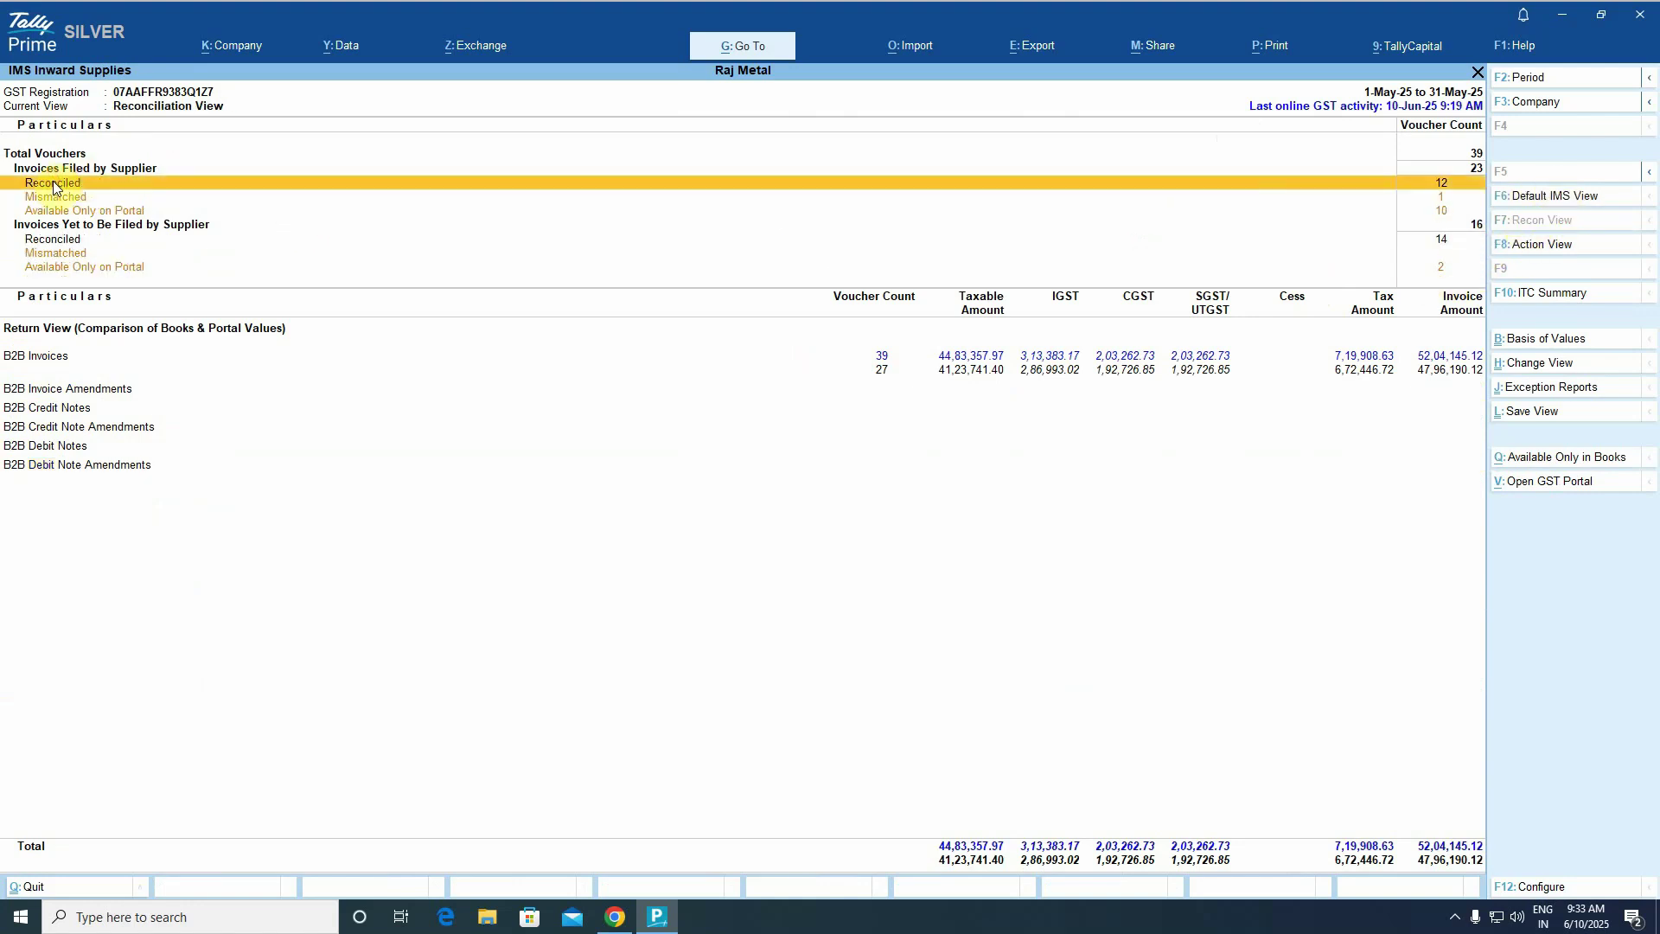
{"action": "left_click", "coordinate": [47, 198]}
{"action": "left_click", "coordinate": [65, 213]}
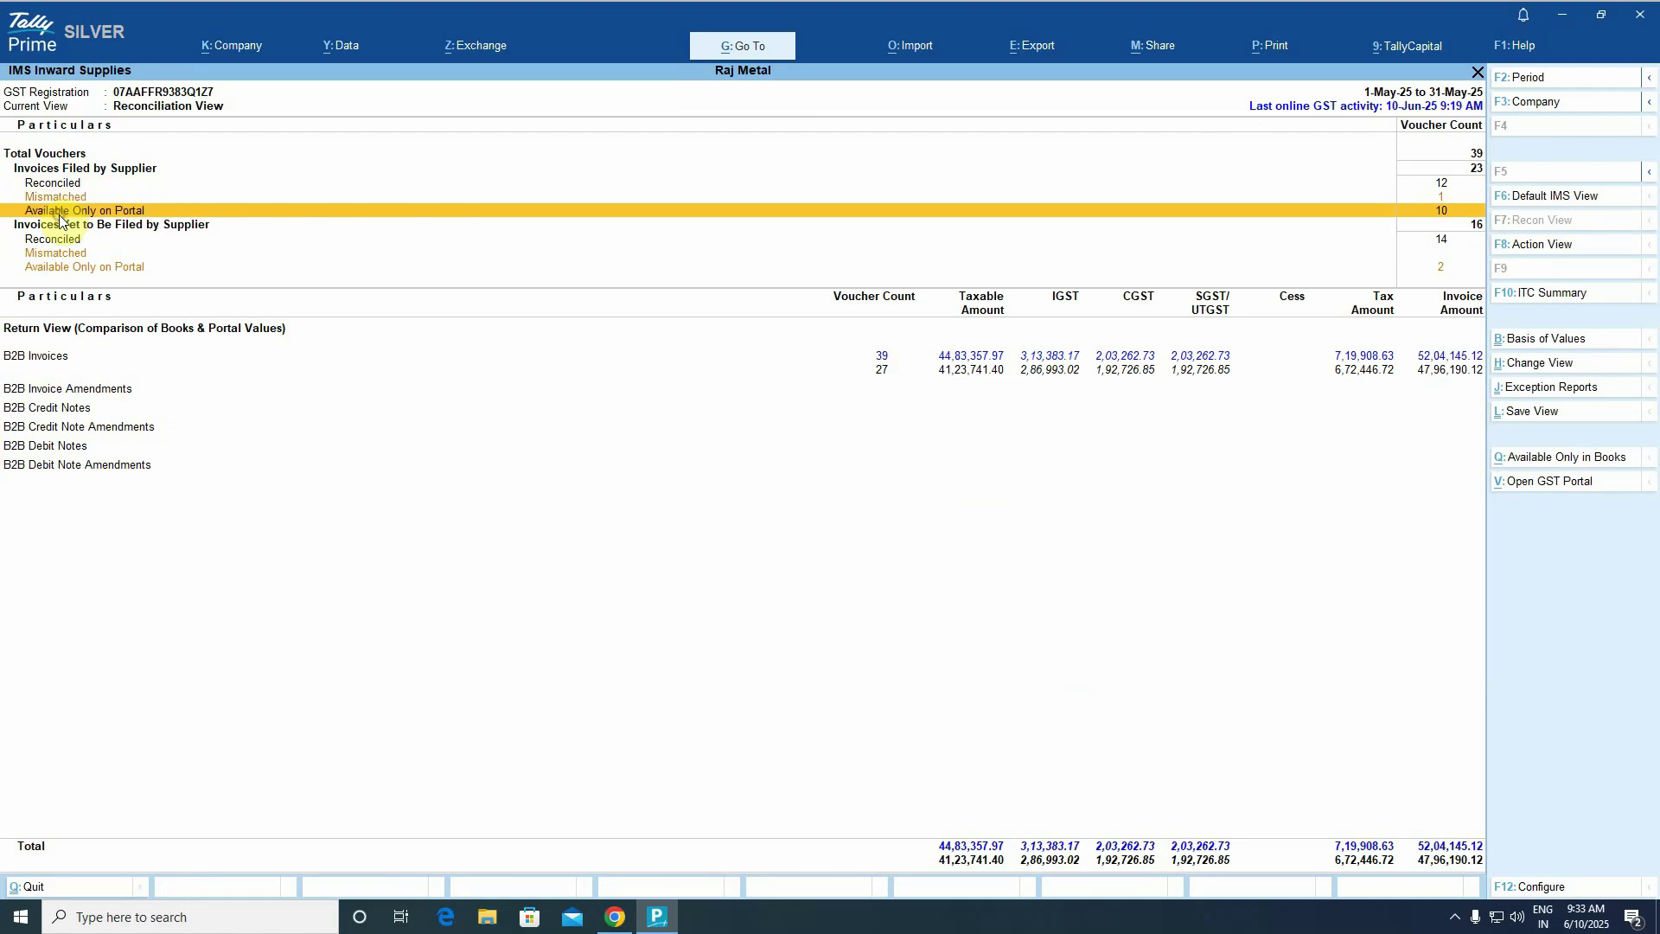
{"action": "left_click", "coordinate": [114, 270]}
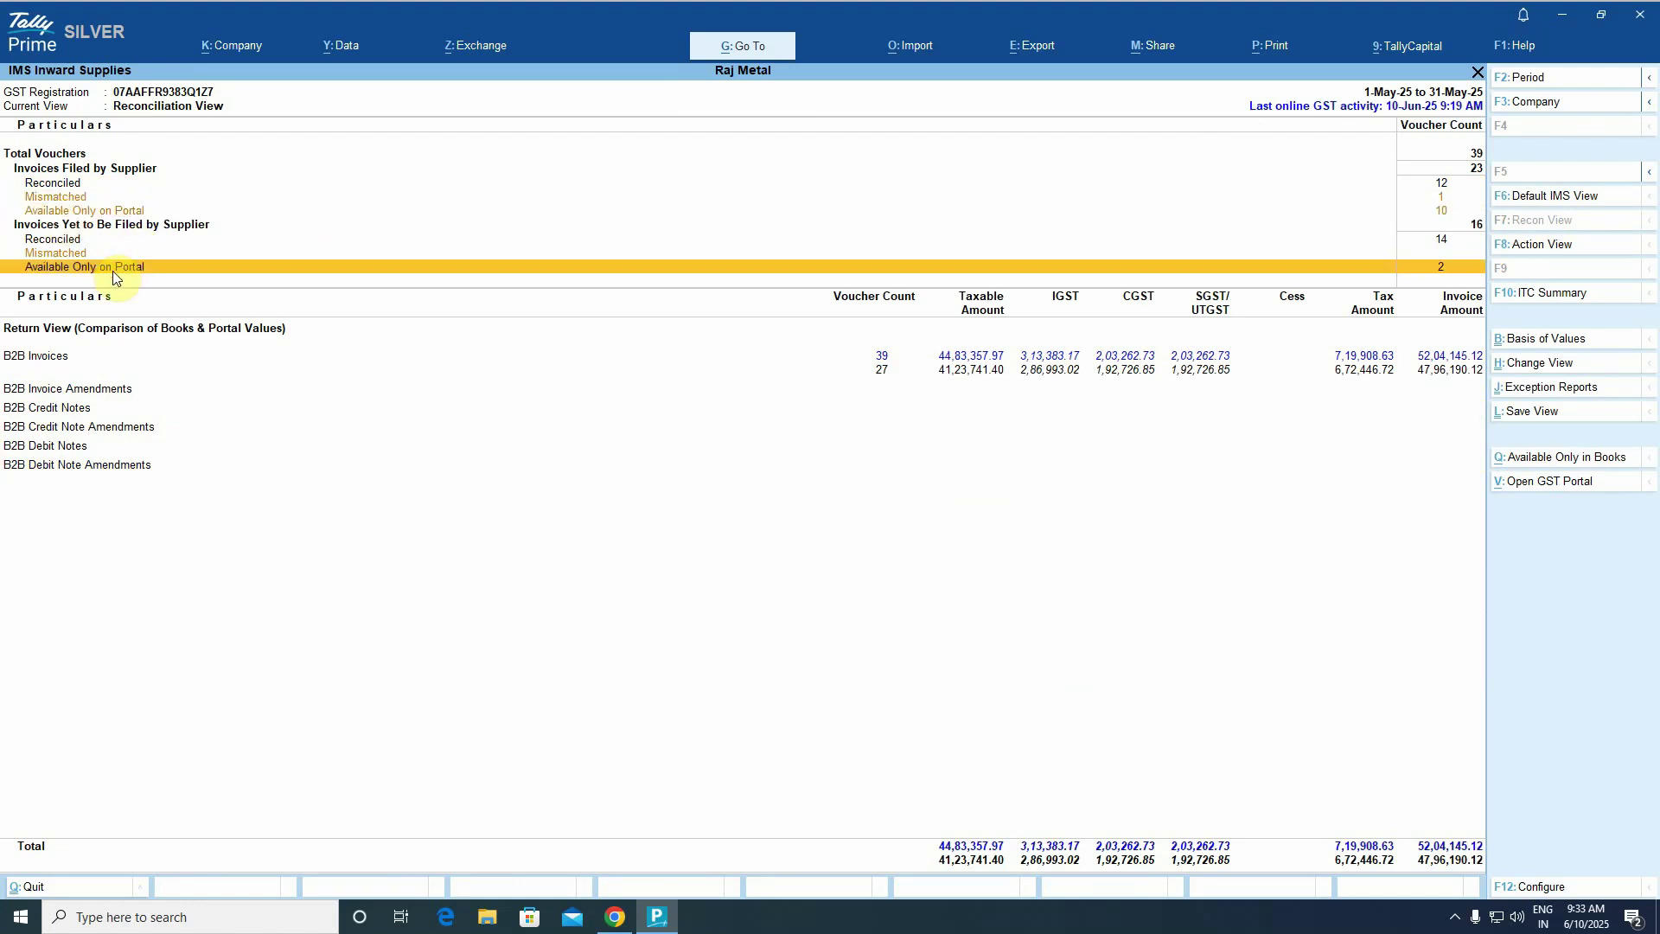
{"action": "left_click", "coordinate": [65, 253]}
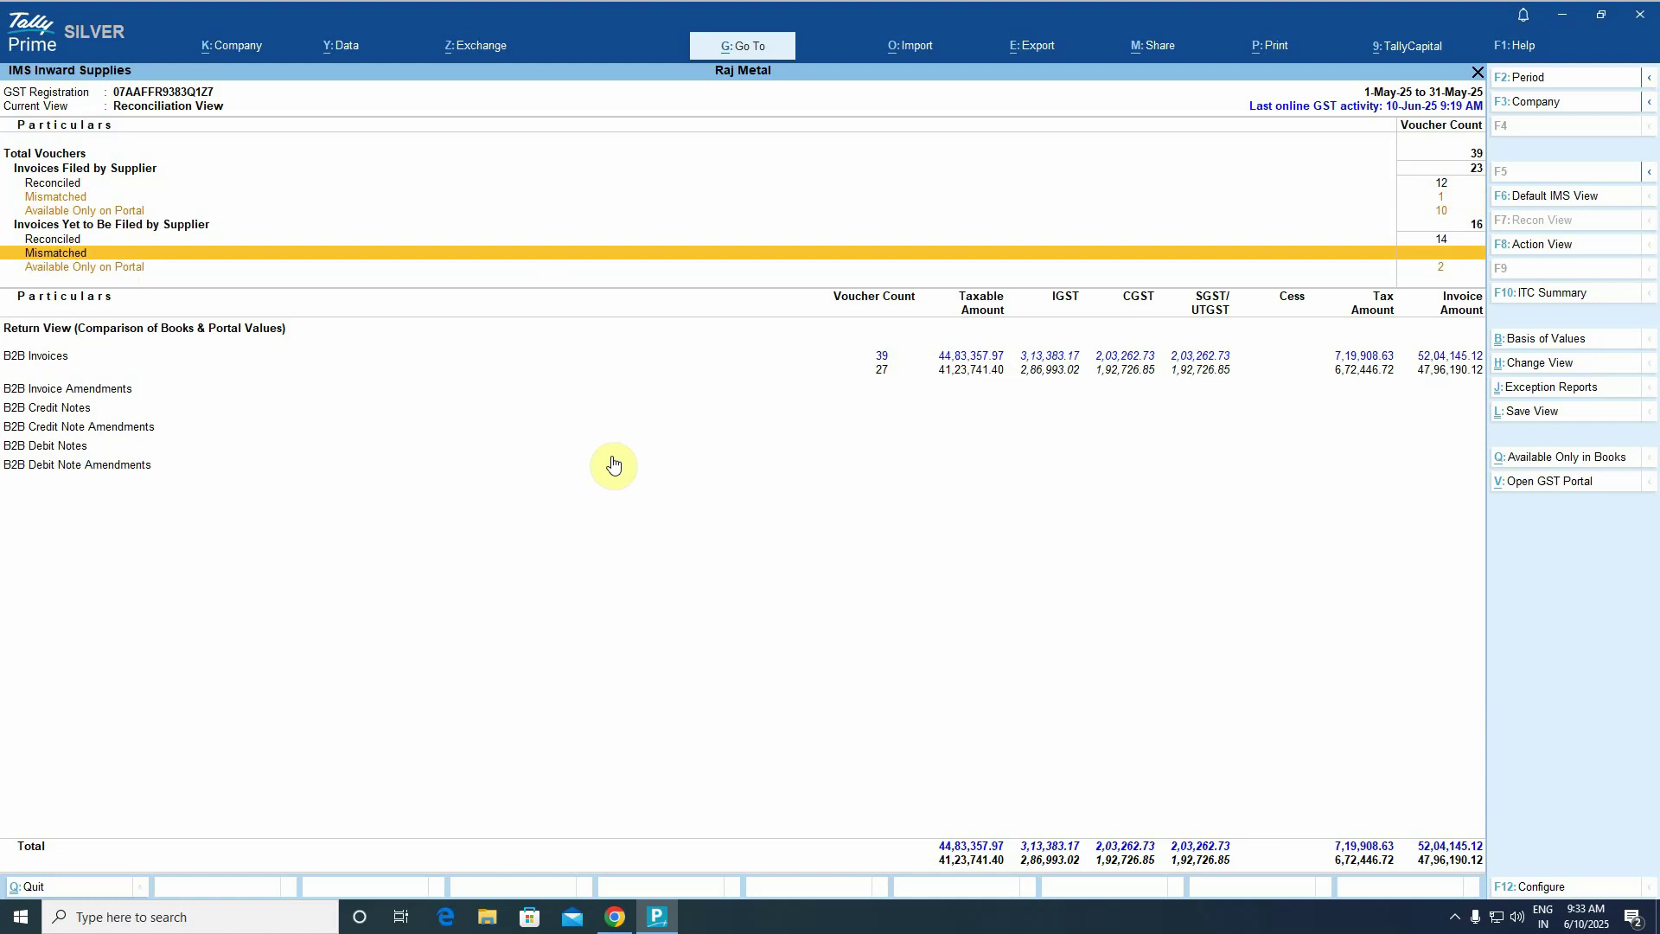
{"action": "key", "text": "Escape"}
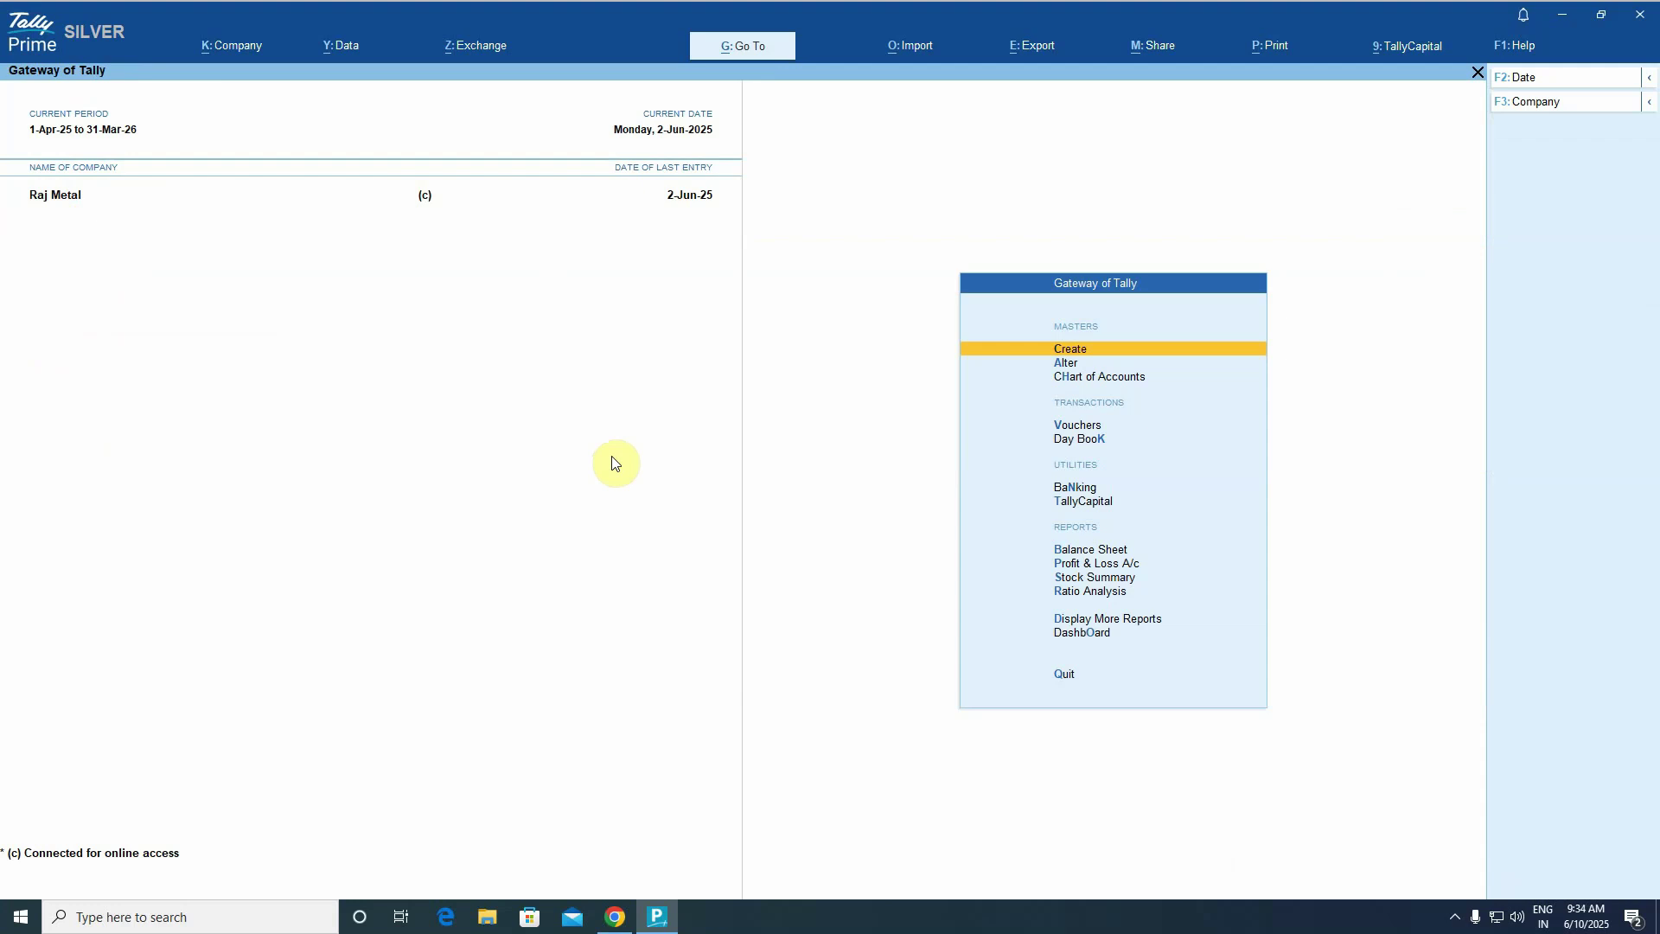
Go through Display More Reports and Statutory Reports into the MSME Reports menu.
{"action": "key", "text": "d"}
{"action": "key", "text": "o"}
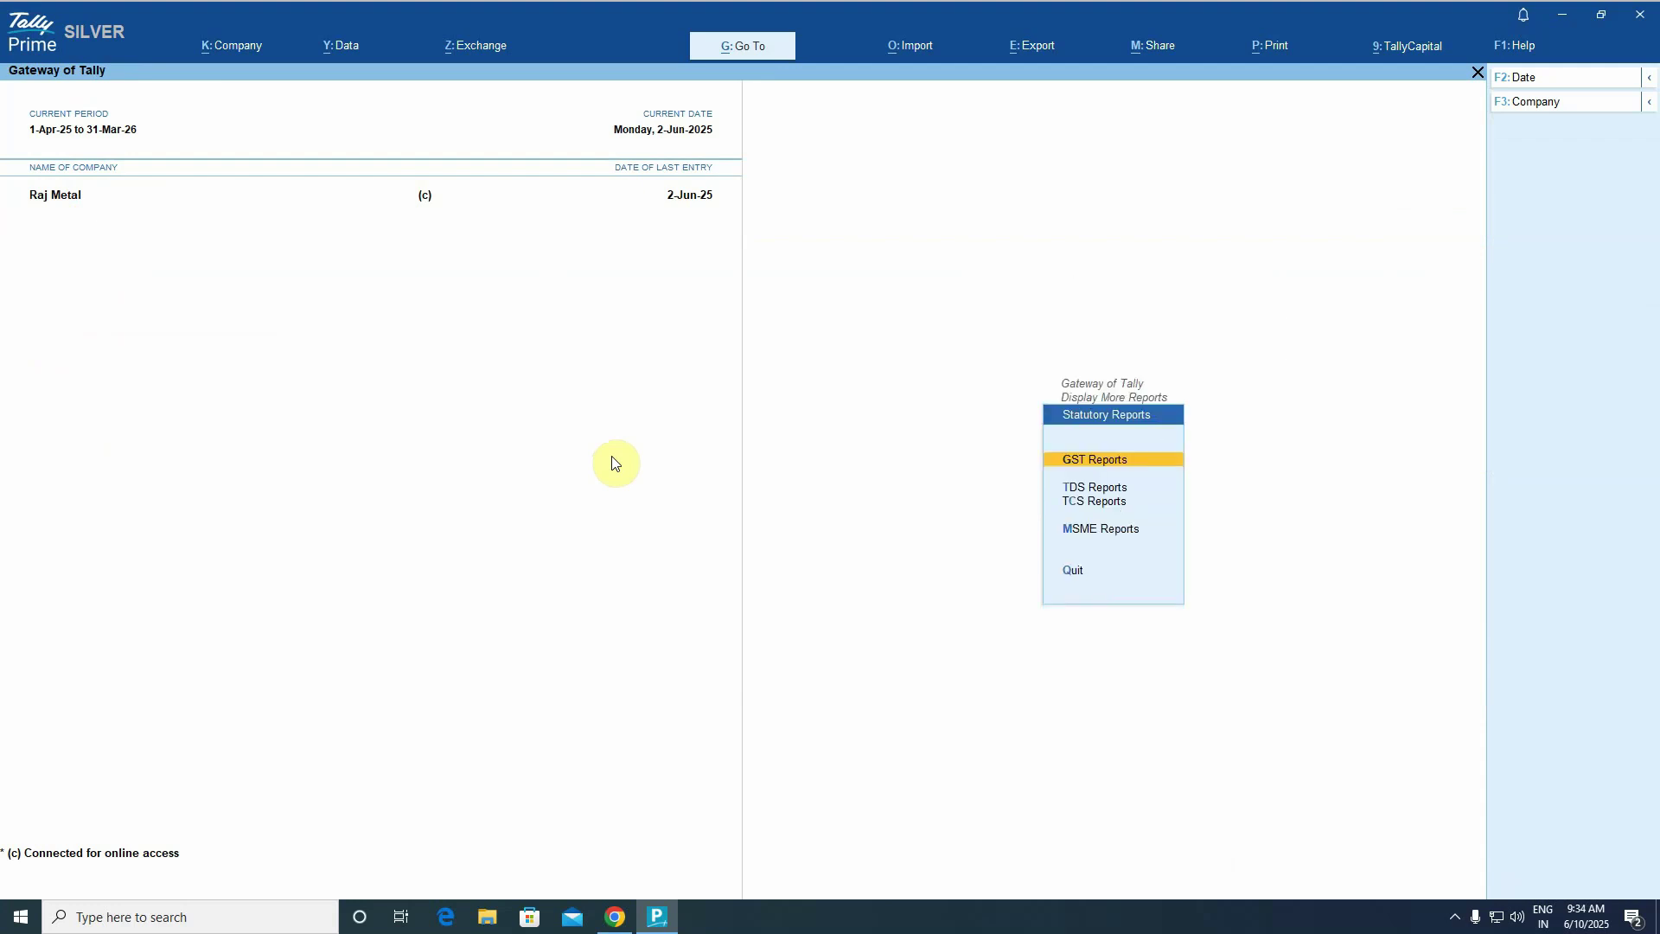
{"action": "key", "text": "Down"}
{"action": "key", "text": "Down"}
{"action": "key", "text": "Down"}
{"action": "key", "text": "Return"}
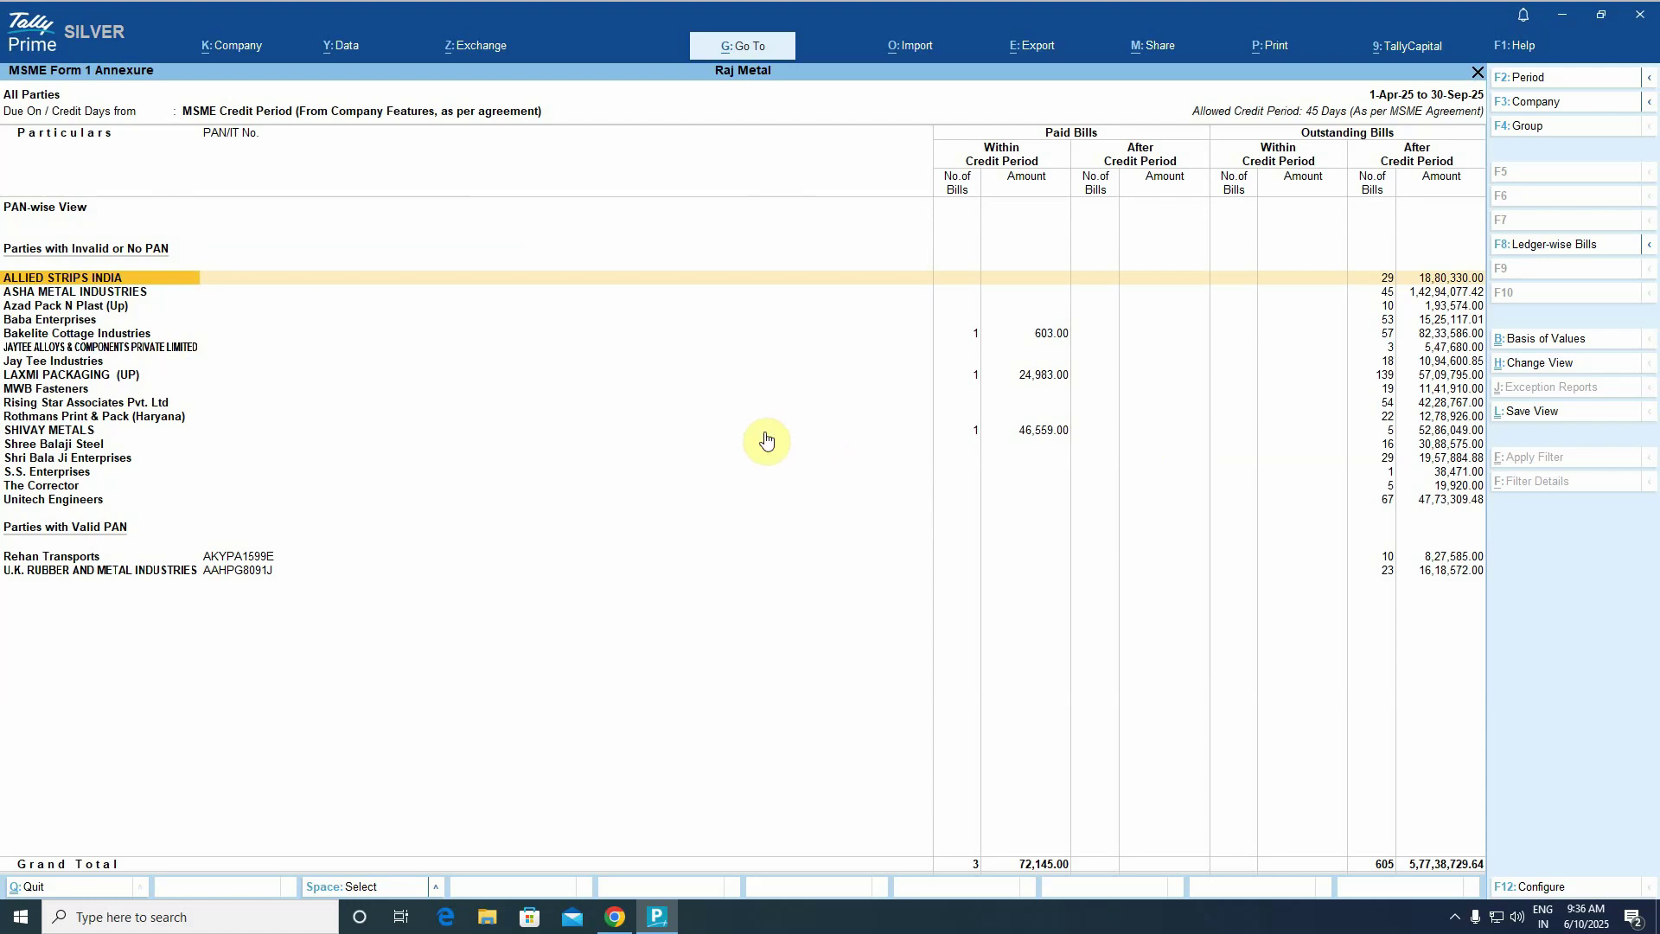
Inspect the ALLIED STRIPS INDIA ledger's PAN field without saving, then close the annexure.
{"action": "key", "text": "Down"}
{"action": "key", "text": "Up"}
{"action": "key", "text": "ctrl+Return"}
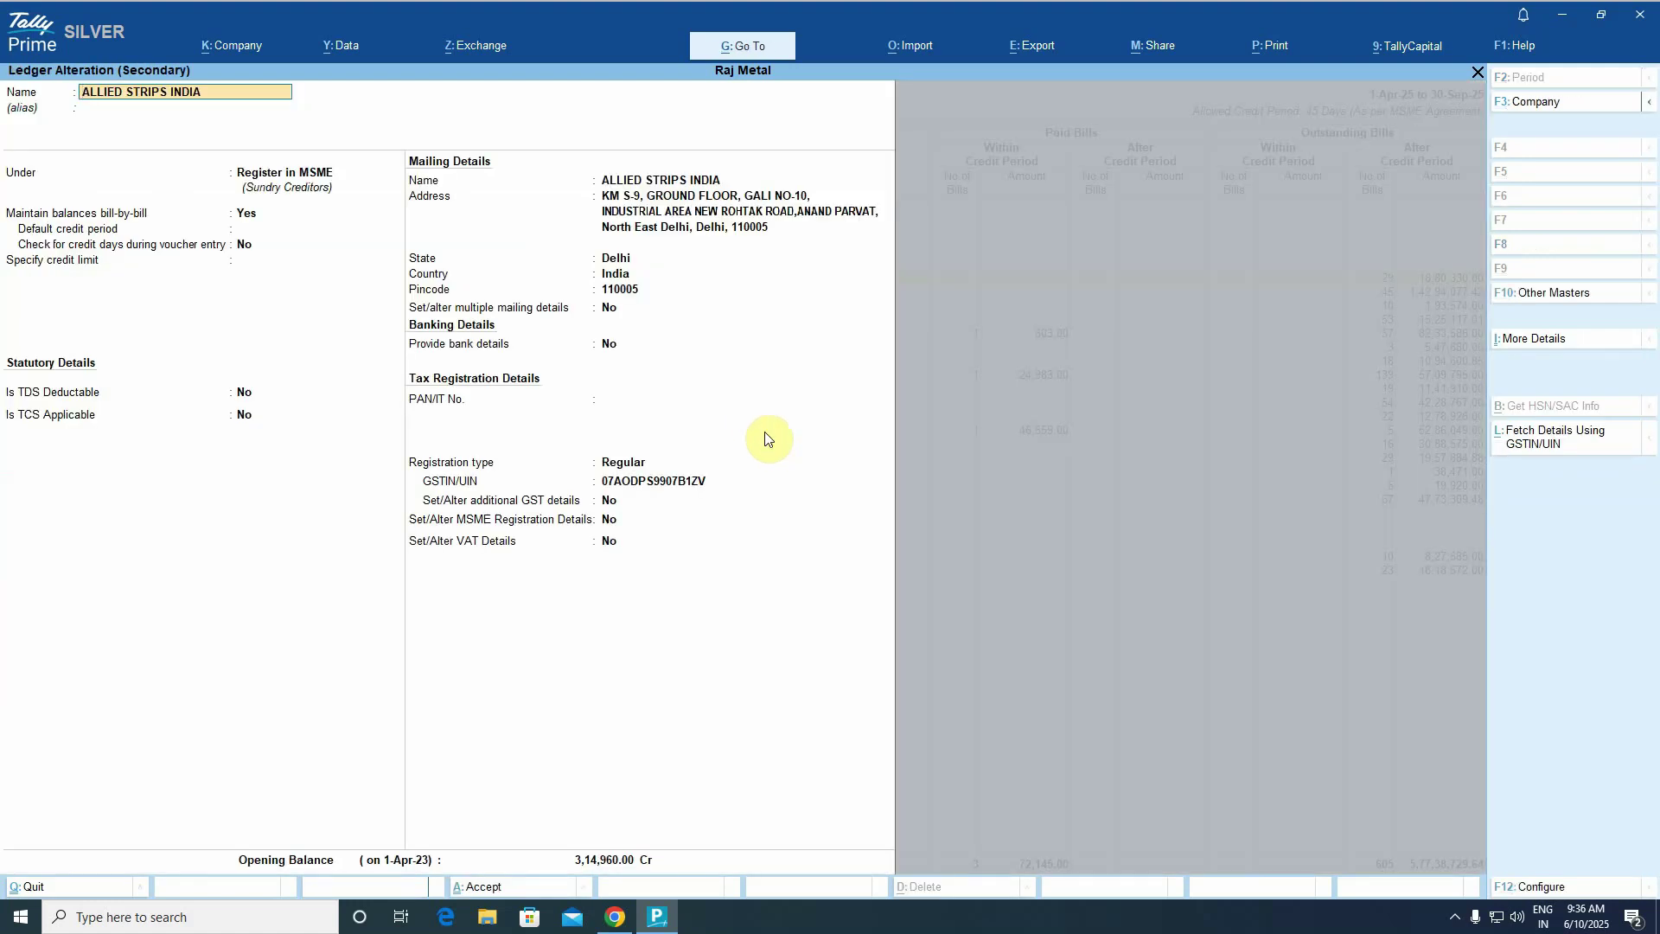
{"action": "left_click", "coordinate": [625, 399]}
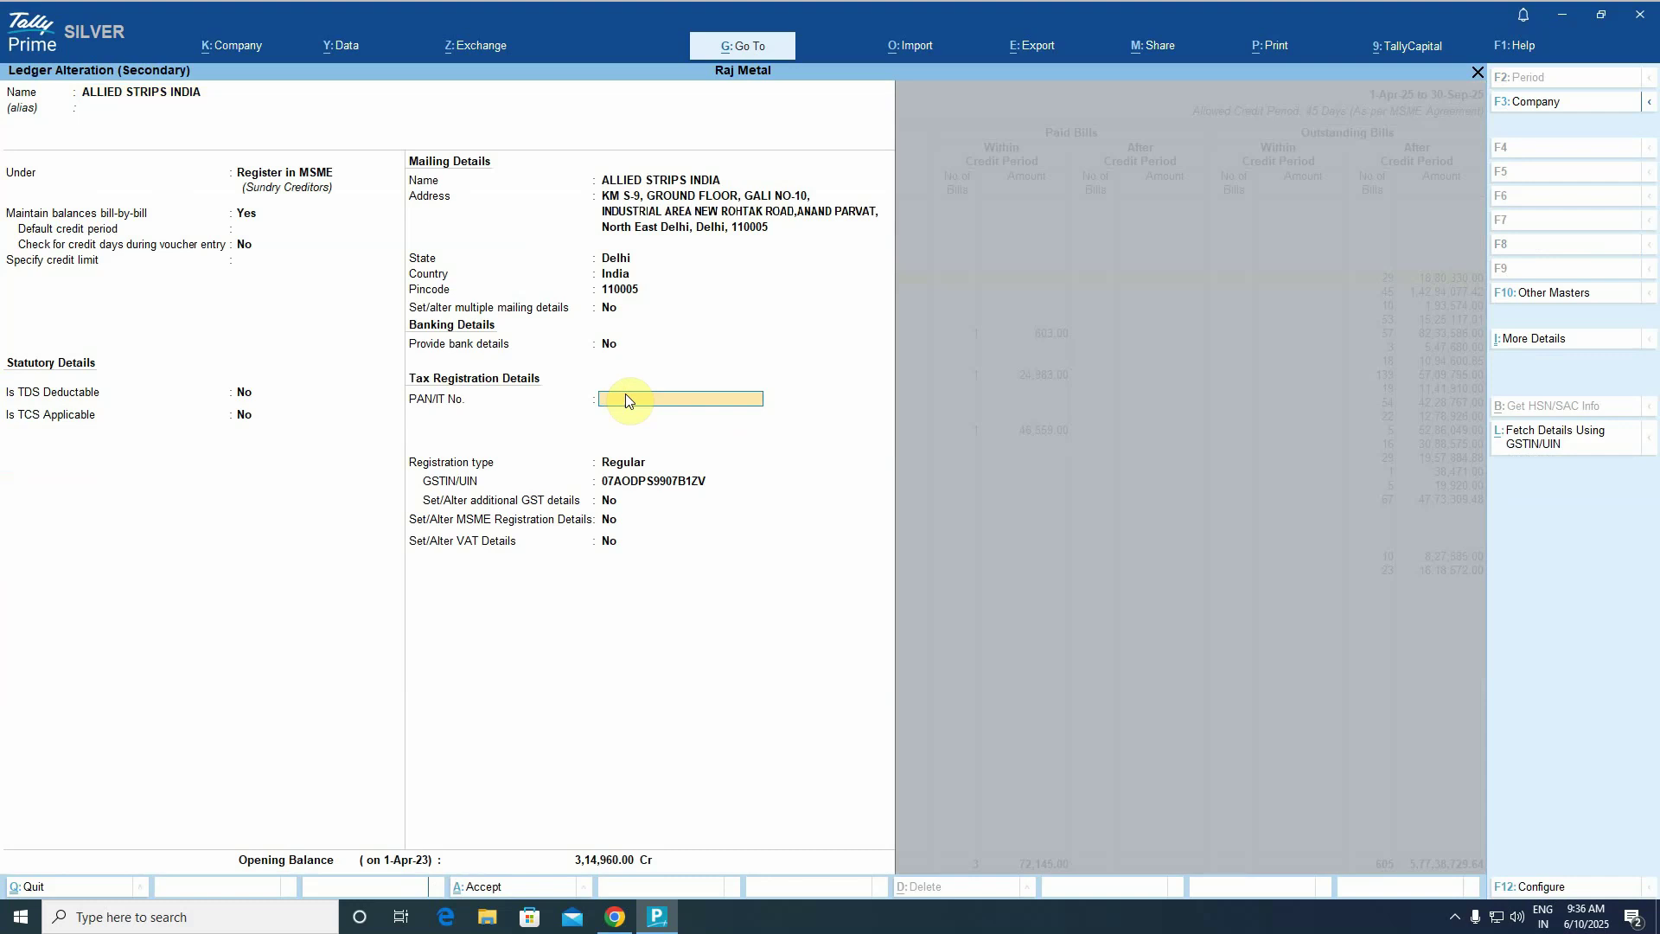
{"action": "key", "text": "Escape"}
{"action": "key", "text": "Escape"}
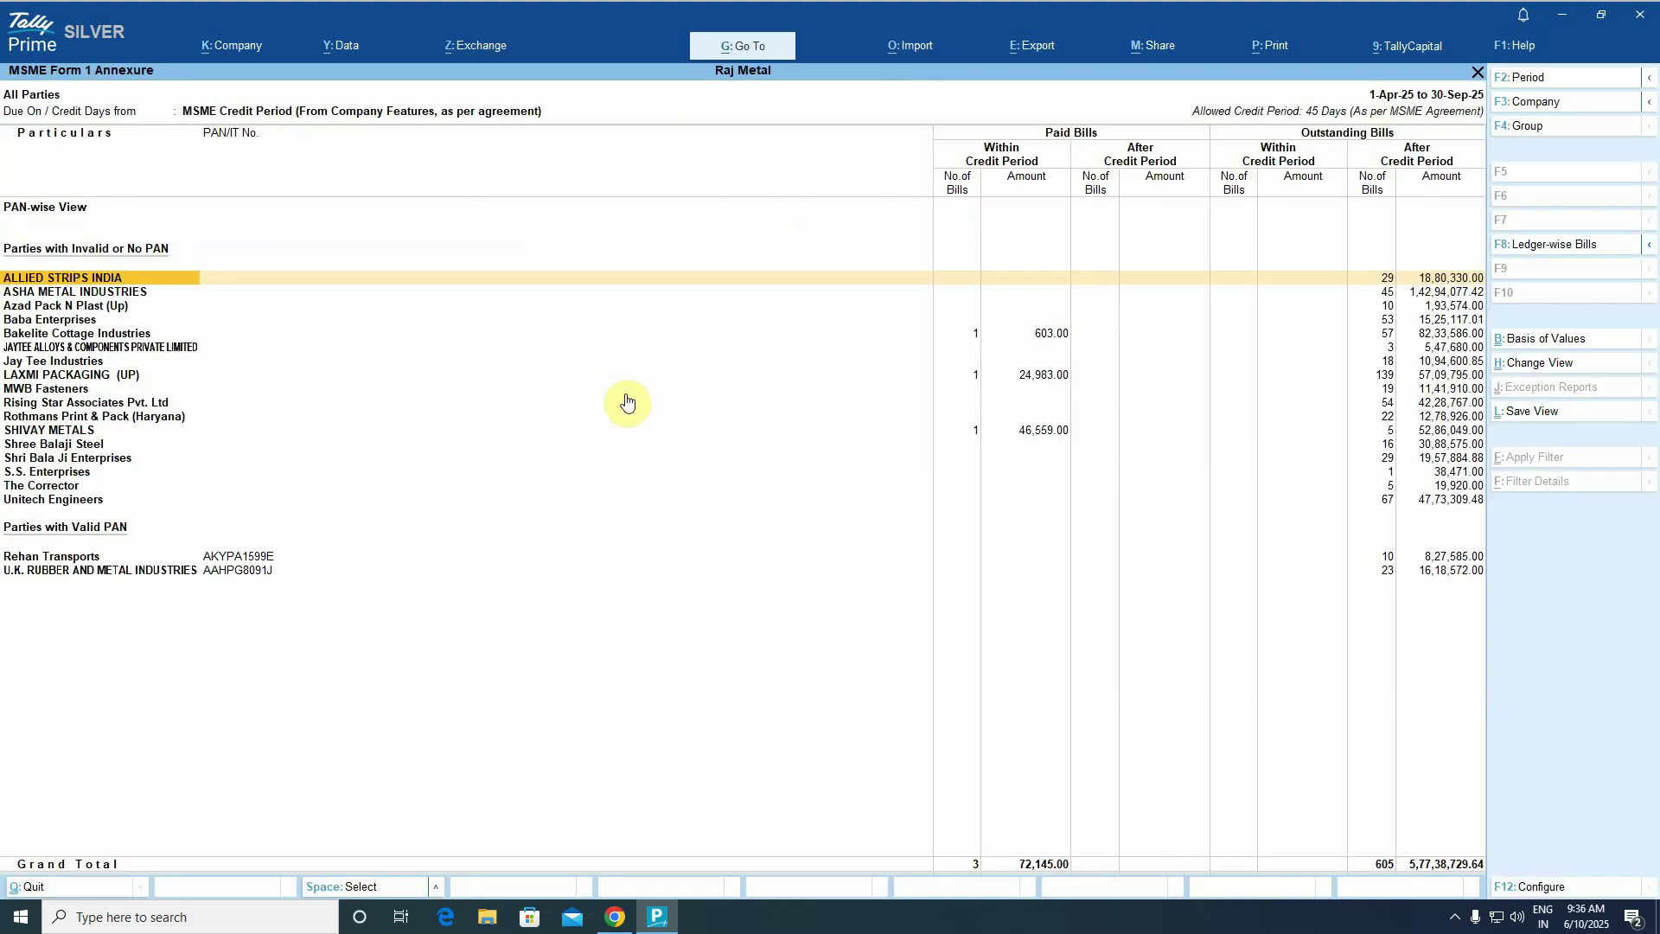
{"action": "key", "text": "Escape"}
Open Update Party MSME Details filtered to the Sundry Creditors group.
{"action": "key", "text": "Return"}
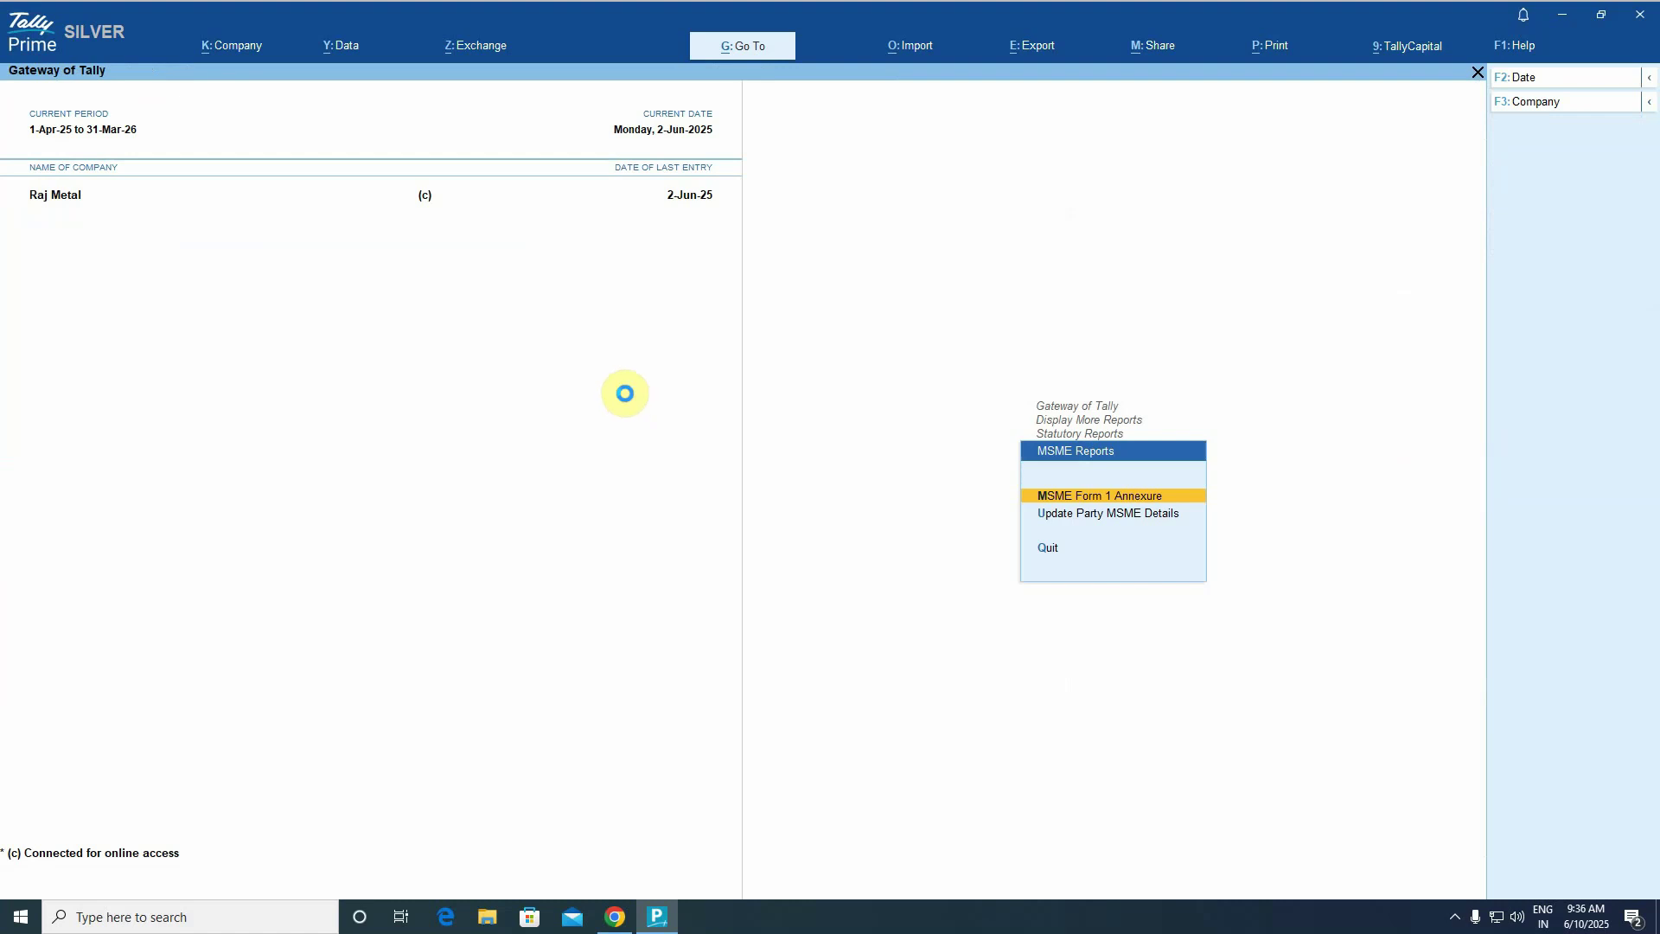
{"action": "key", "text": "Escape"}
{"action": "key", "text": "Escape"}
{"action": "key", "text": "Up"}
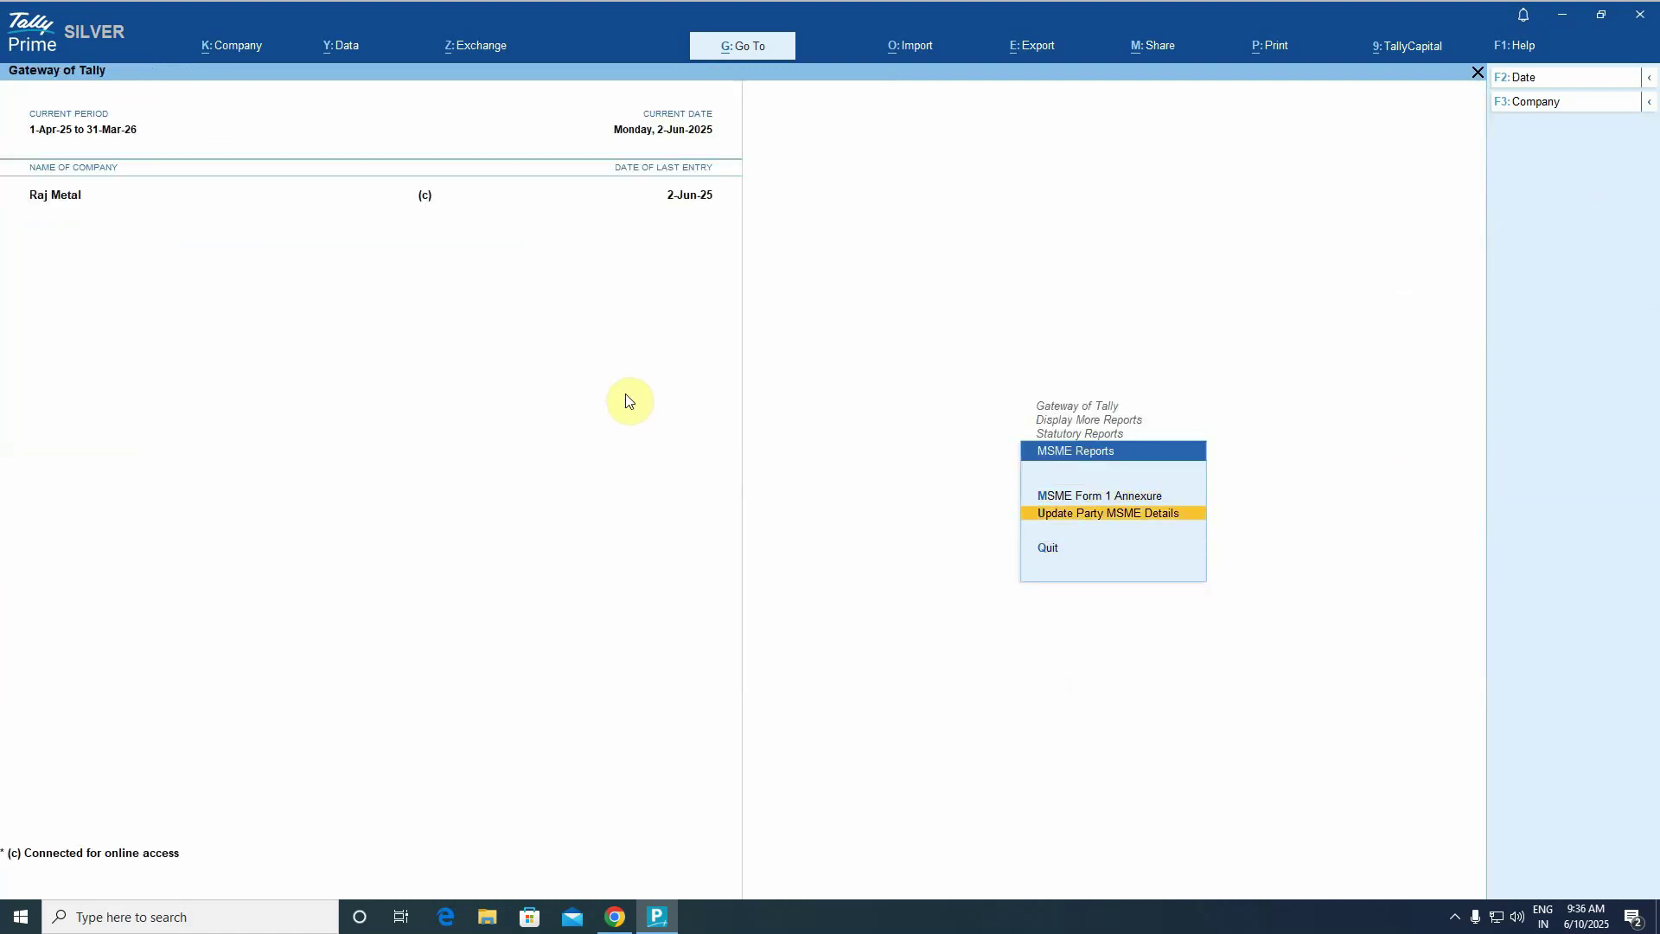
{"action": "key", "text": "Return"}
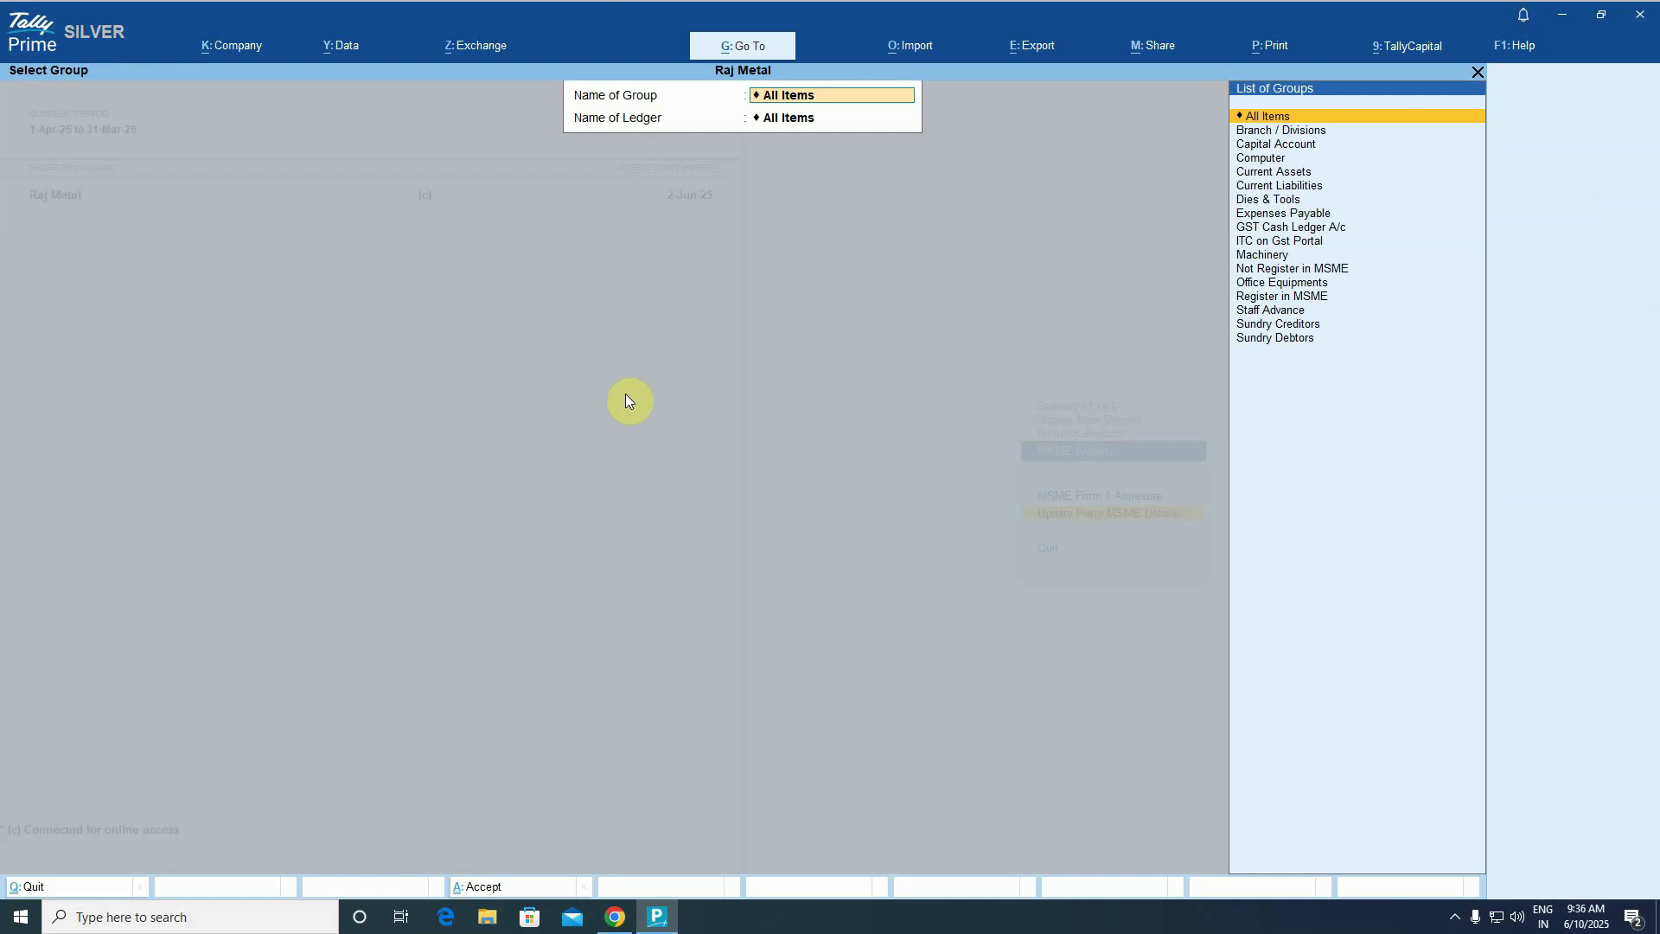
{"action": "key", "text": "Down"}
{"action": "key", "text": "End"}
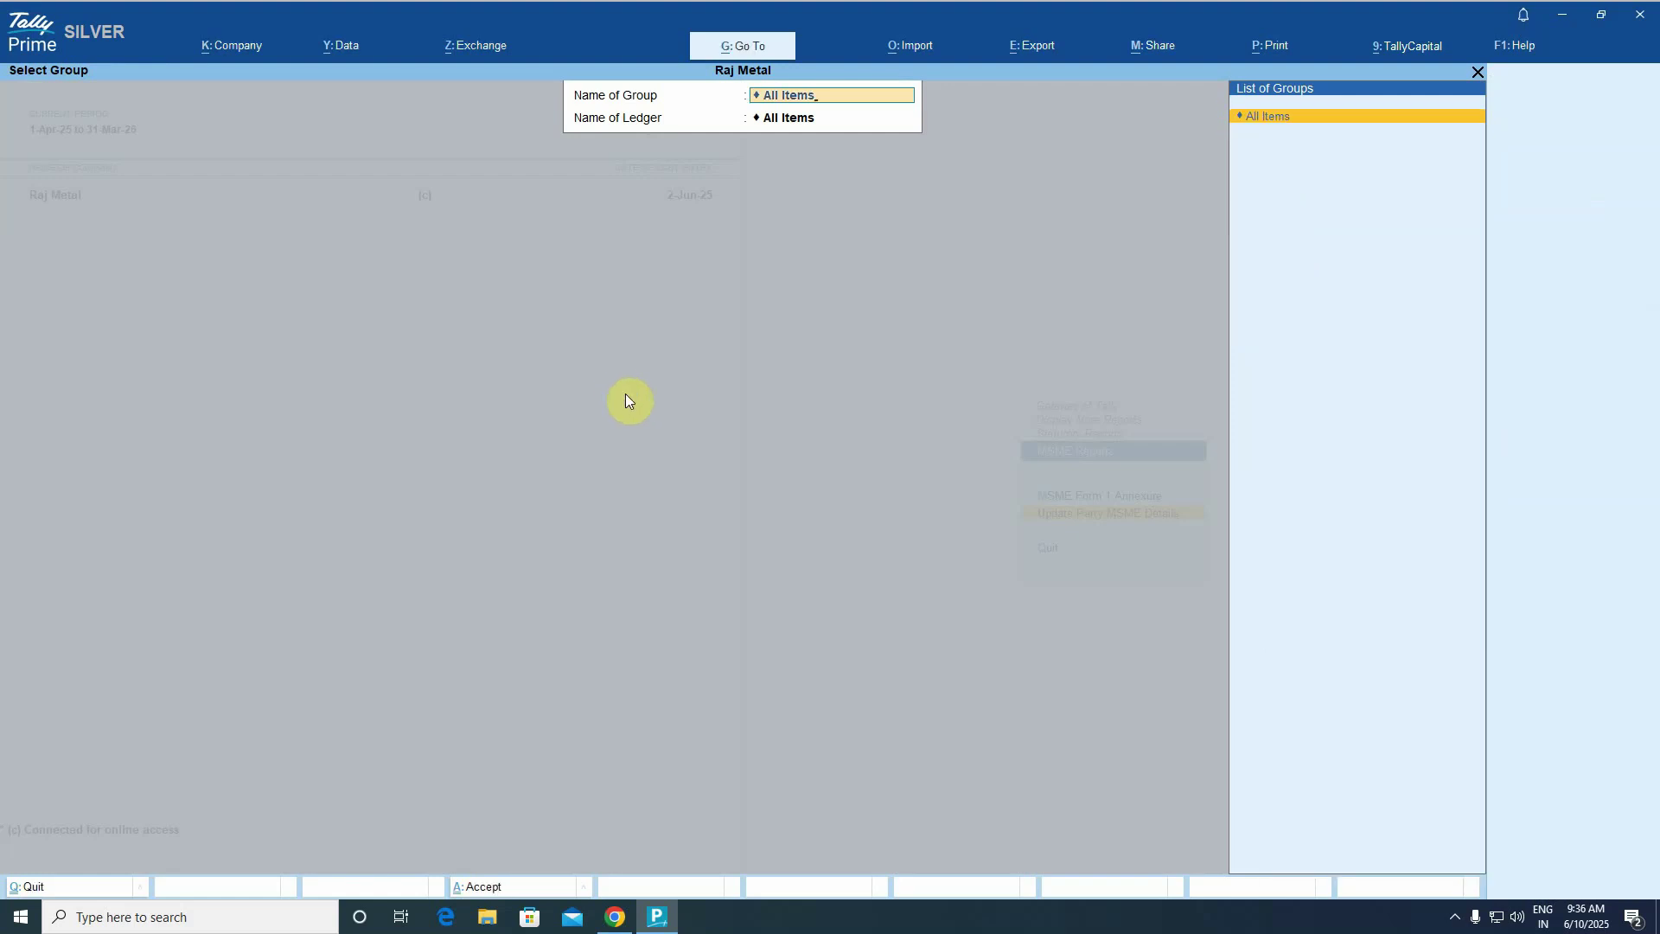
{"action": "key", "text": "BackSpace"}
{"action": "key", "text": "BackSpace"}
{"action": "key", "text": "BackSpace"}
{"action": "key", "text": "BackSpace"}
{"action": "key", "text": "BackSpace"}
{"action": "key", "text": "BackSpace"}
{"action": "key", "text": "BackSpace"}
{"action": "key", "text": "BackSpace"}
{"action": "key", "text": "BackSpace"}
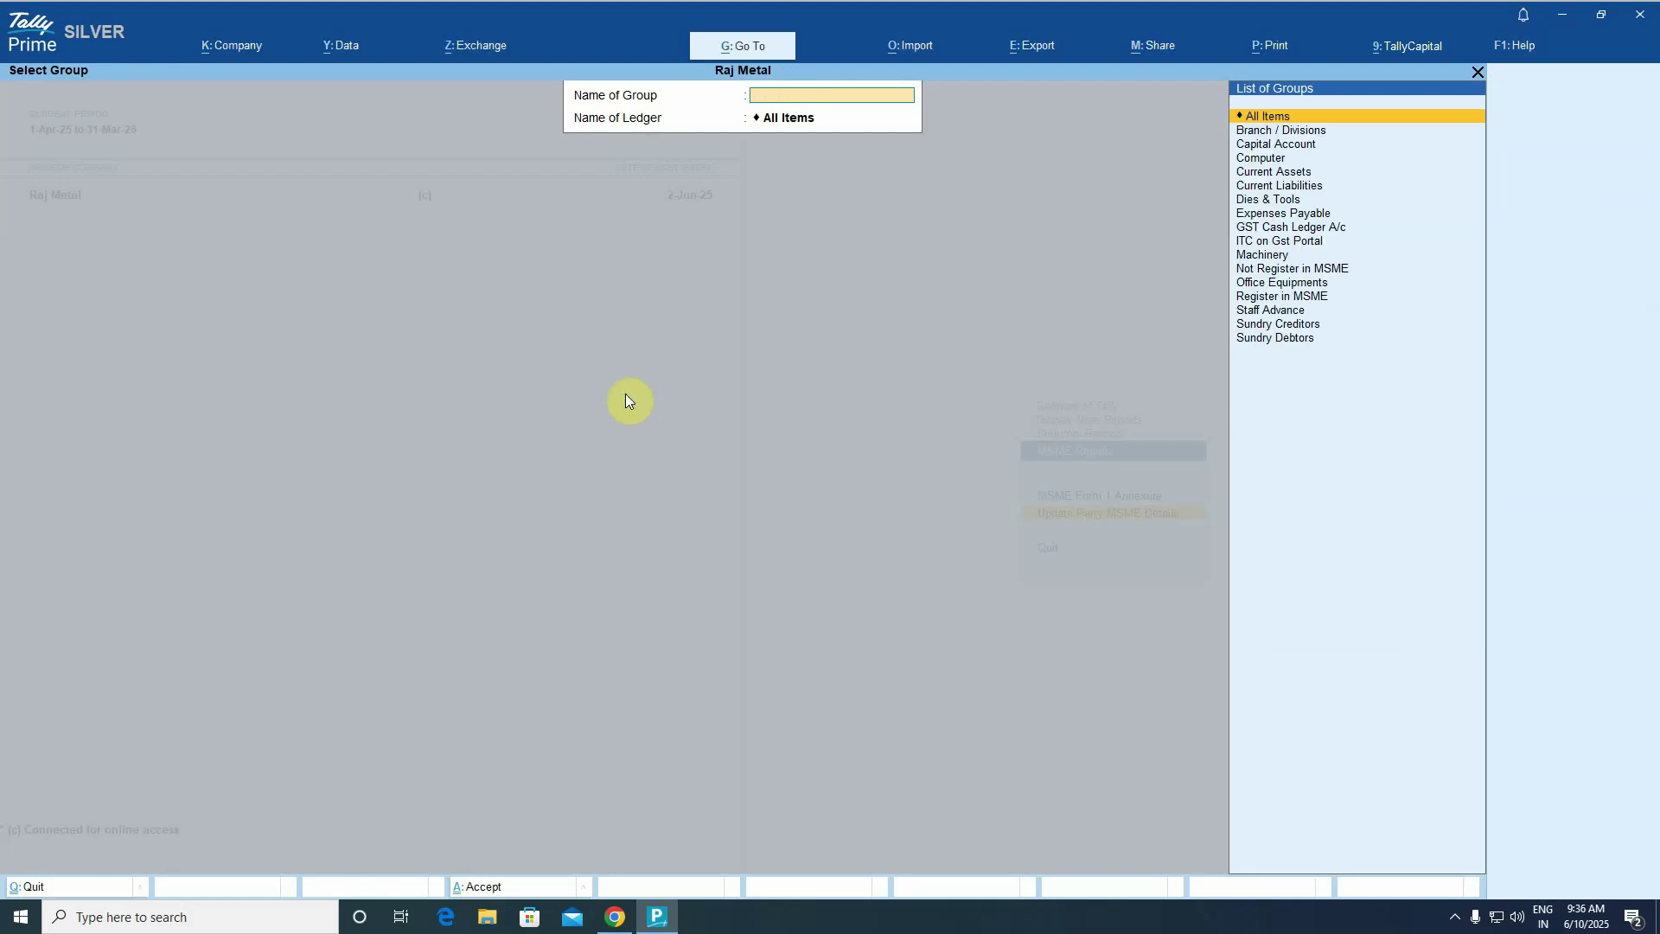
{"action": "type", "text": "Sund"}
{"action": "key", "text": "Down"}
{"action": "key", "text": "Return"}
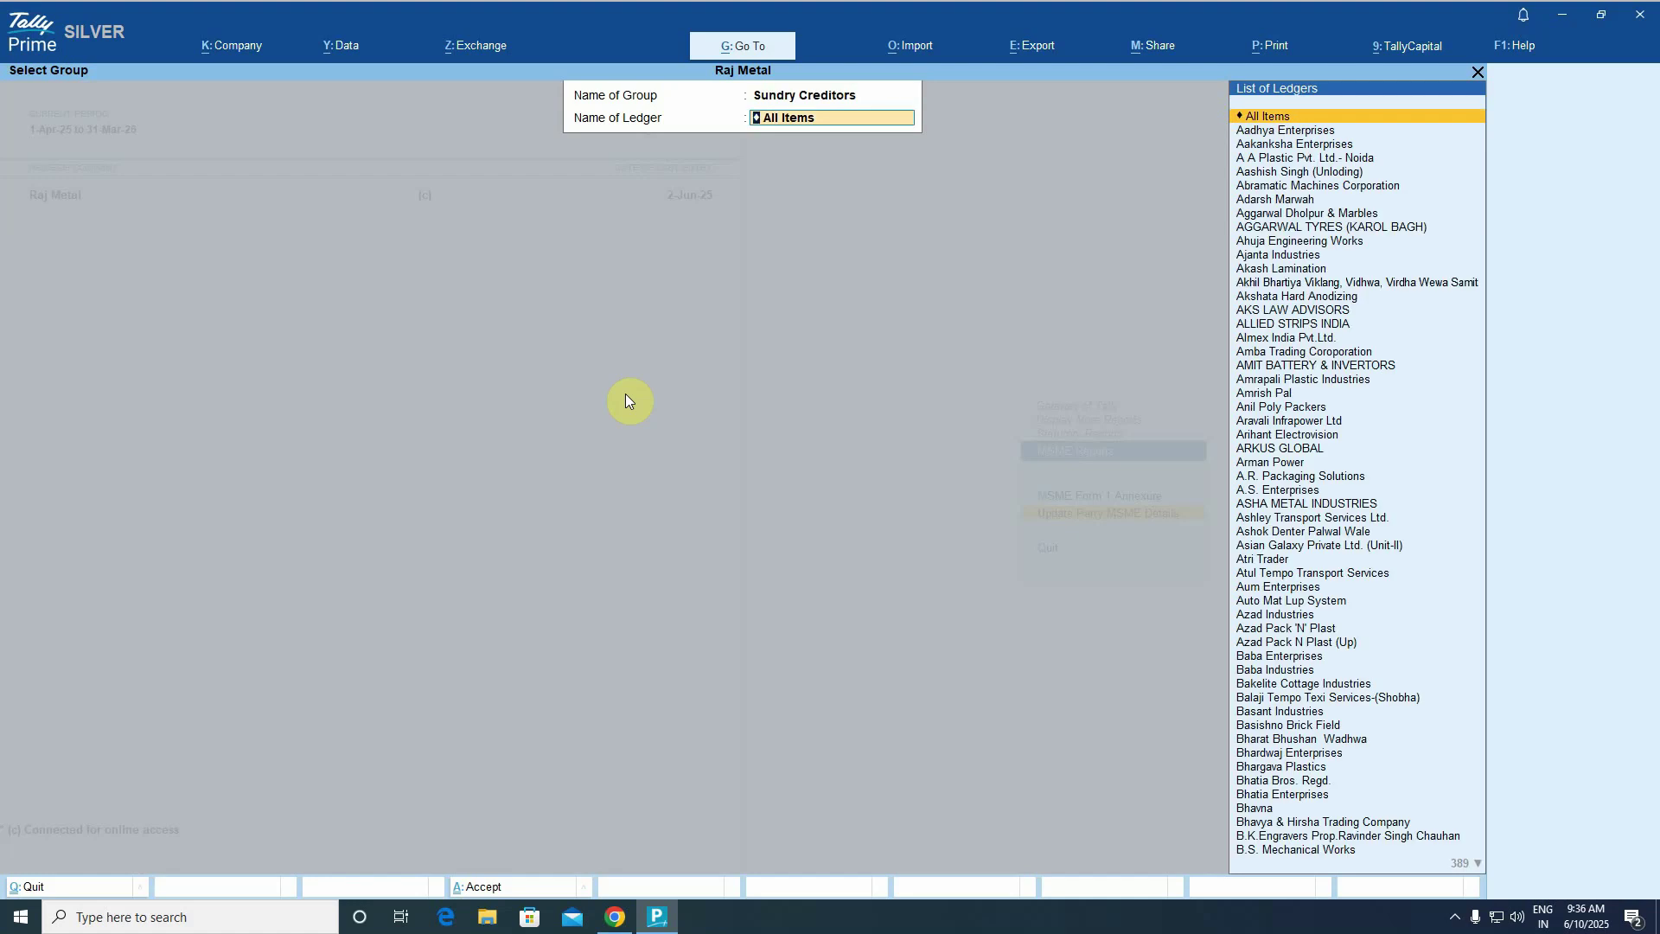
Set Balaji Tempo Texi Services' enterprise type to Micro and return to MSME Reports.
{"action": "key", "text": "Down"}
{"action": "key", "text": "Down"}
{"action": "key", "text": "Down"}
{"action": "key", "text": "Down"}
{"action": "key", "text": "Down"}
{"action": "key", "text": "Down"}
{"action": "key", "text": "Down"}
{"action": "key", "text": "Down"}
{"action": "key", "text": "Down"}
{"action": "key", "text": "Down"}
{"action": "key", "text": "Down"}
{"action": "key", "text": "Down"}
{"action": "key", "text": "Down"}
{"action": "key", "text": "Down"}
{"action": "key", "text": "Down"}
{"action": "key", "text": "Down"}
{"action": "key", "text": "Down"}
{"action": "key", "text": "Down"}
{"action": "key", "text": "Down"}
{"action": "key", "text": "Down"}
{"action": "key", "text": "Down"}
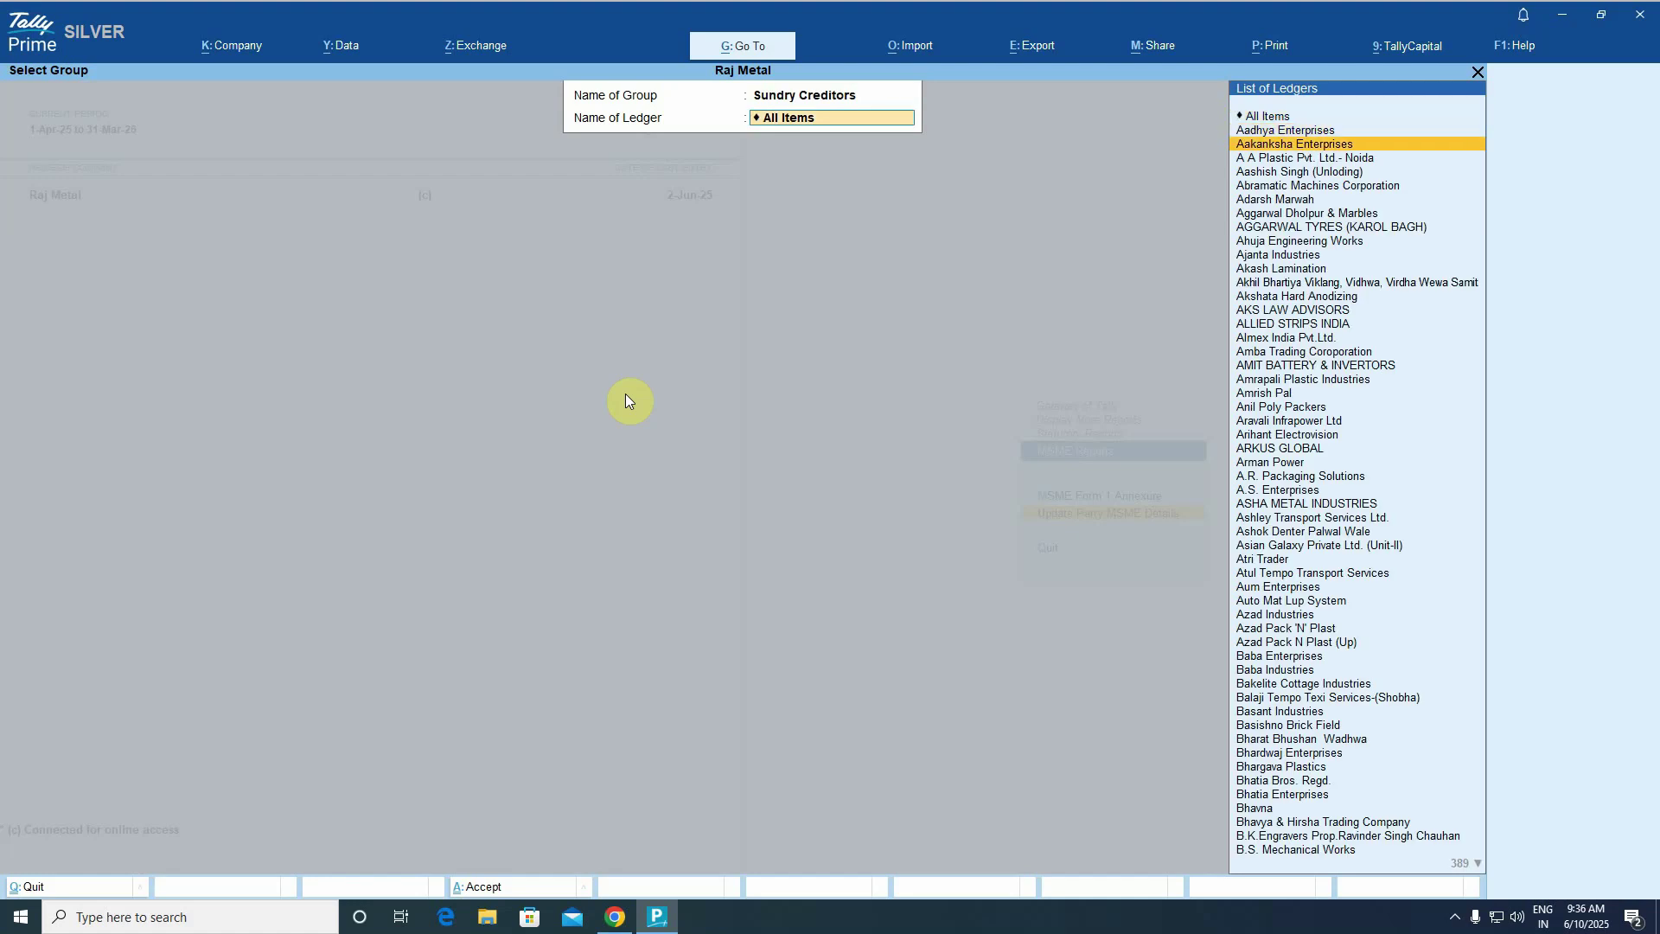
{"action": "key", "text": "Down"}
{"action": "key", "text": "Down"}
{"action": "key", "text": "Down"}
{"action": "key", "text": "Down"}
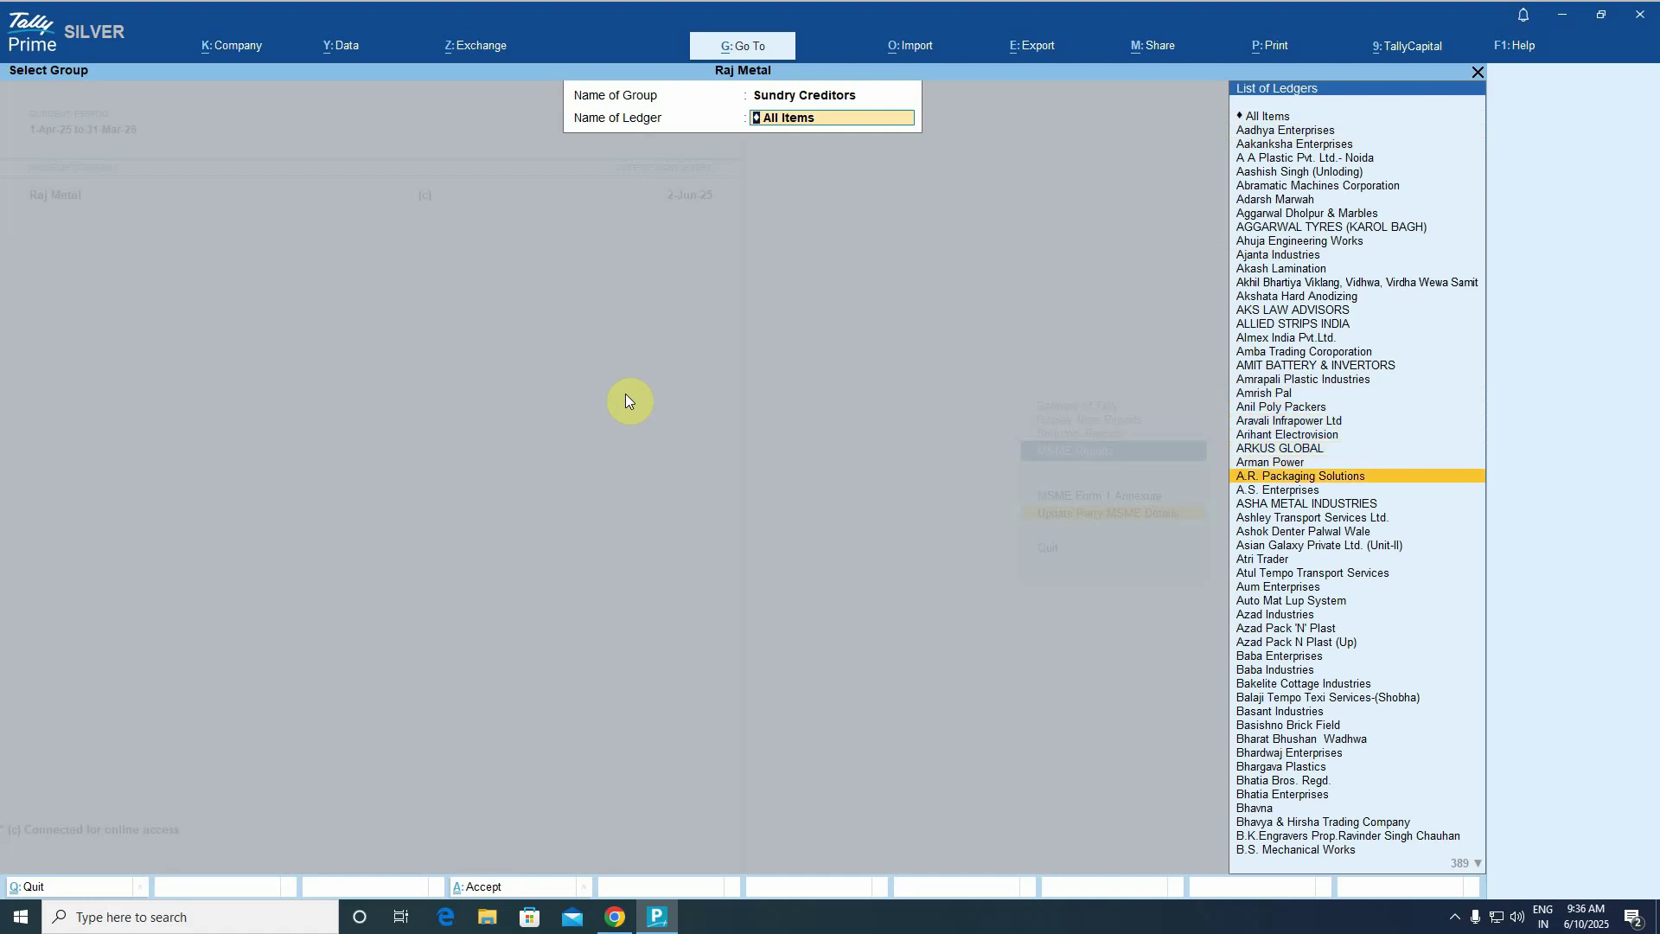
{"action": "key", "text": "Down"}
{"action": "key", "text": "Down"}
{"action": "key", "text": "Down"}
{"action": "key", "text": "Down"}
{"action": "key", "text": "Down"}
{"action": "key", "text": "Down"}
{"action": "key", "text": "Down"}
{"action": "key", "text": "Down"}
{"action": "key", "text": "Down"}
{"action": "key", "text": "Down"}
{"action": "key", "text": "Down"}
{"action": "key", "text": "Down"}
{"action": "key", "text": "Down"}
{"action": "key", "text": "Down"}
{"action": "key", "text": "Down"}
{"action": "key", "text": "Down"}
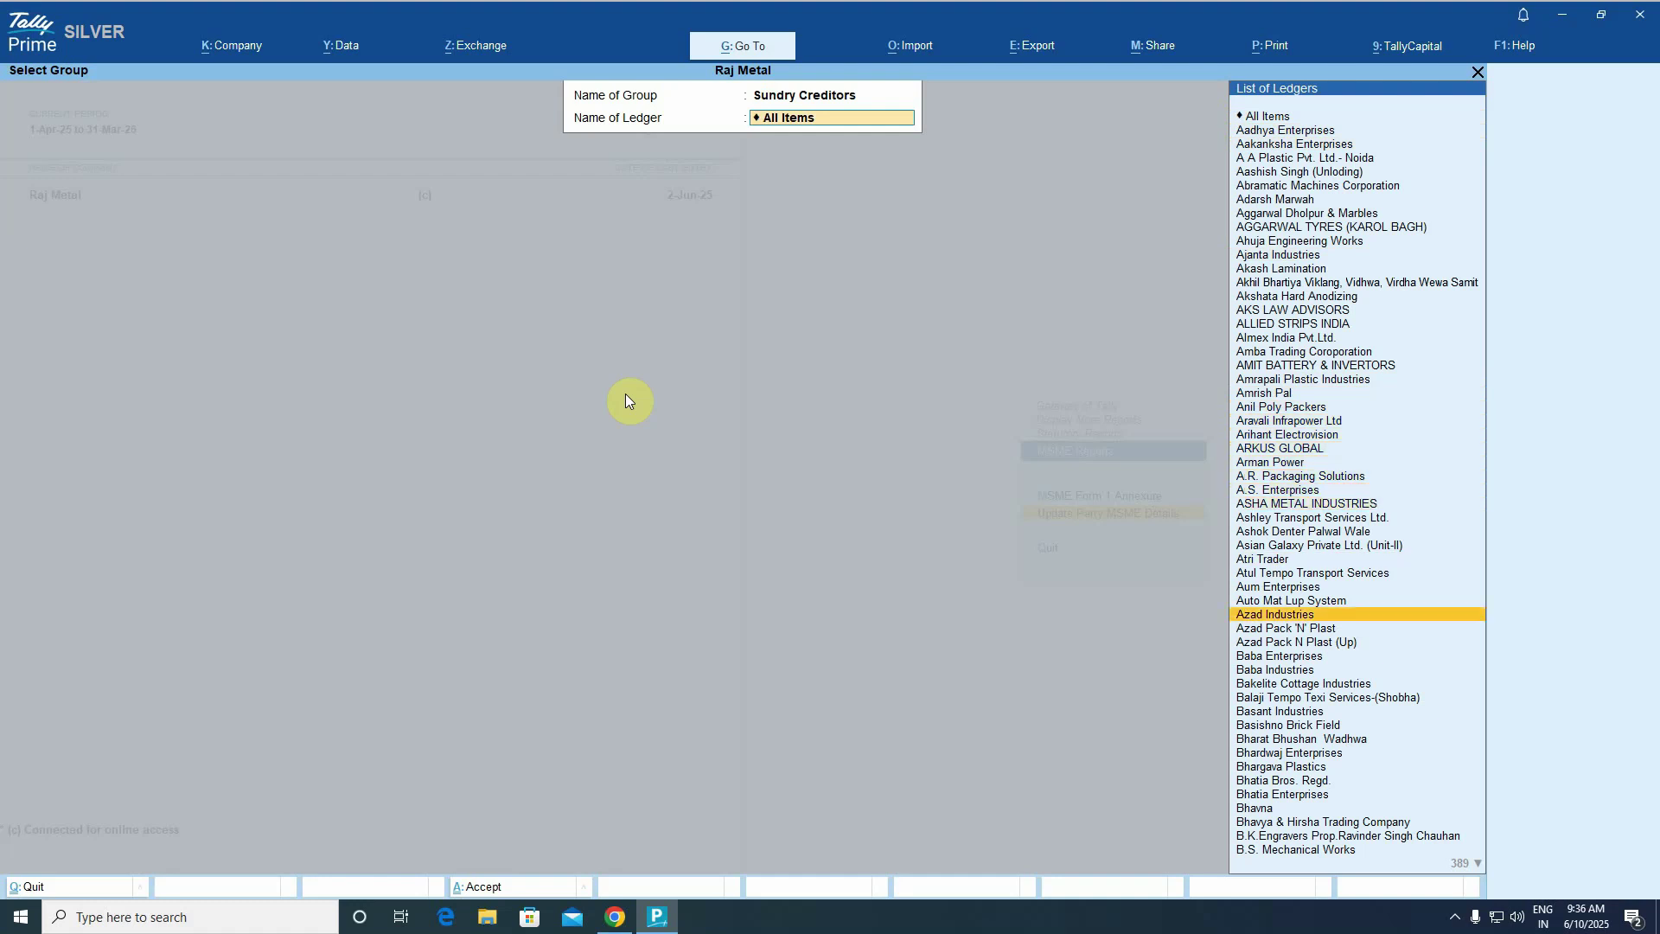
{"action": "key", "text": "Return"}
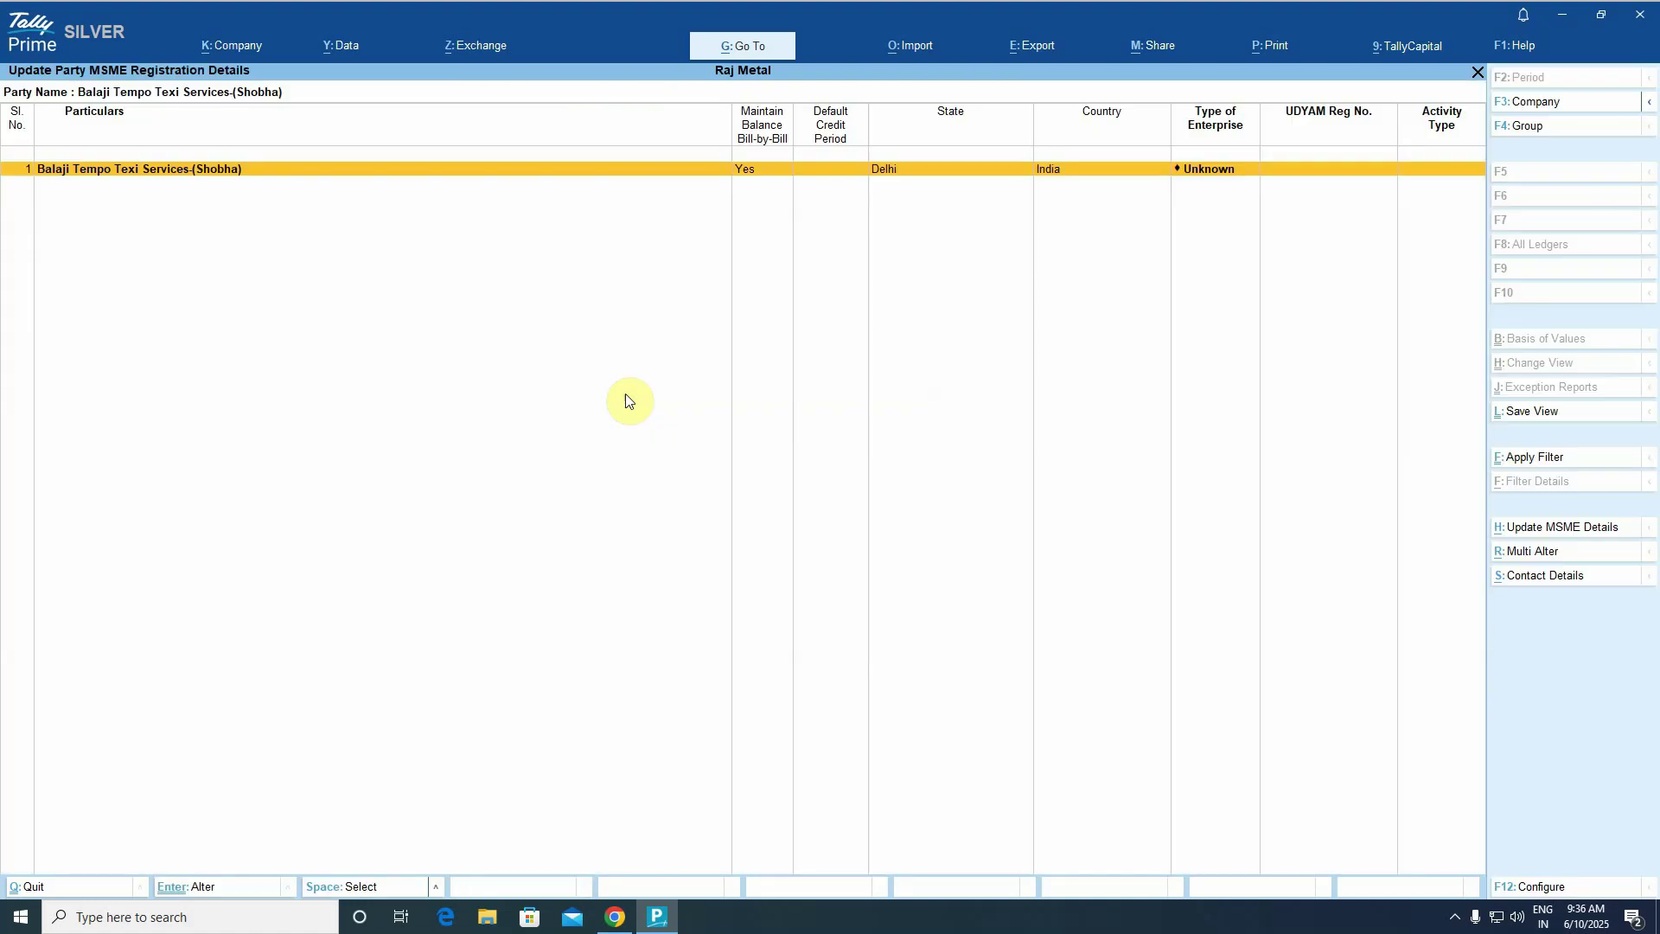
{"action": "key", "text": "Return"}
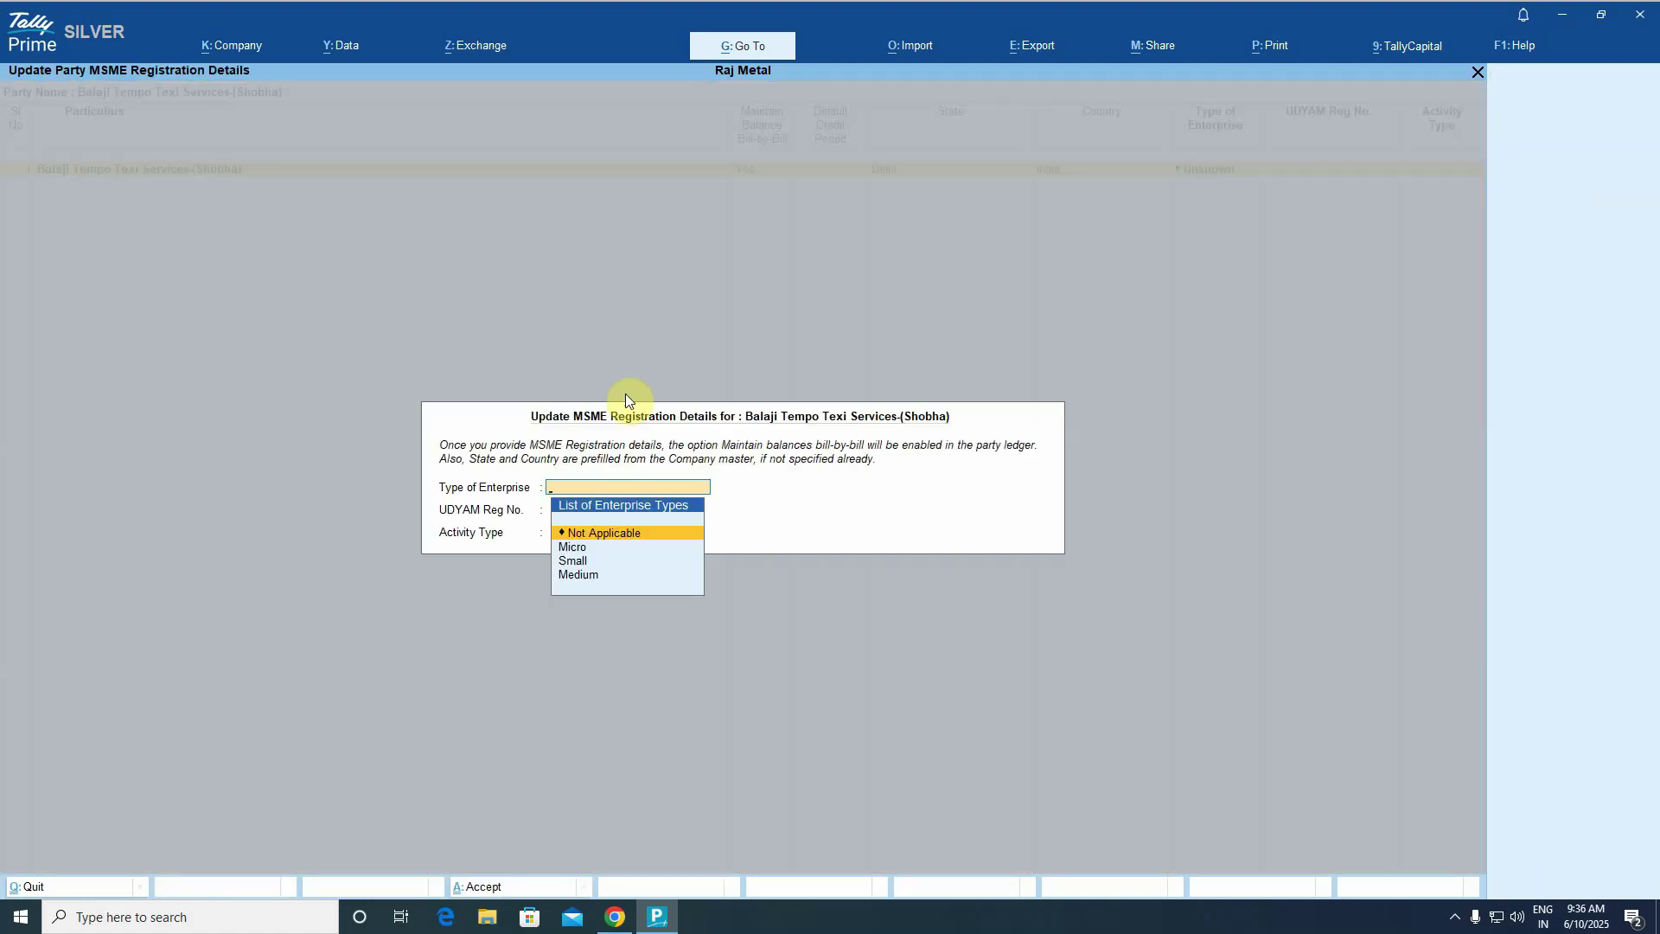
{"action": "key", "text": "Down"}
{"action": "key", "text": "Return"}
{"action": "key", "text": "Return"}
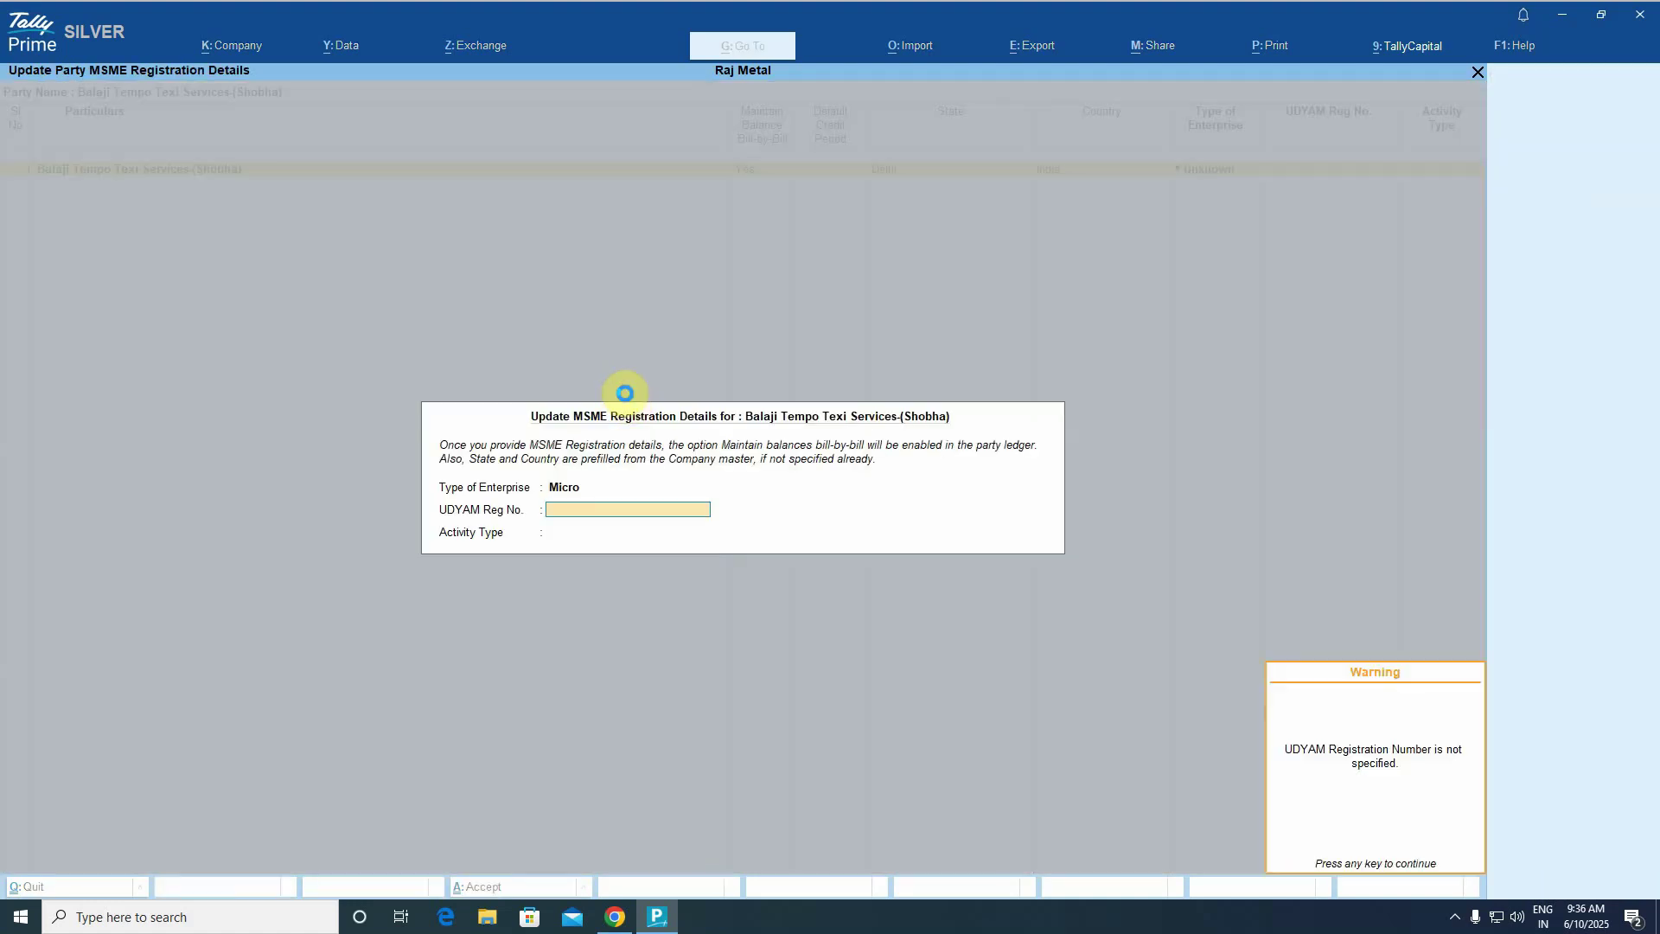
{"action": "key", "text": "Return"}
{"action": "key", "text": "Return"}
{"action": "key", "text": "Return"}
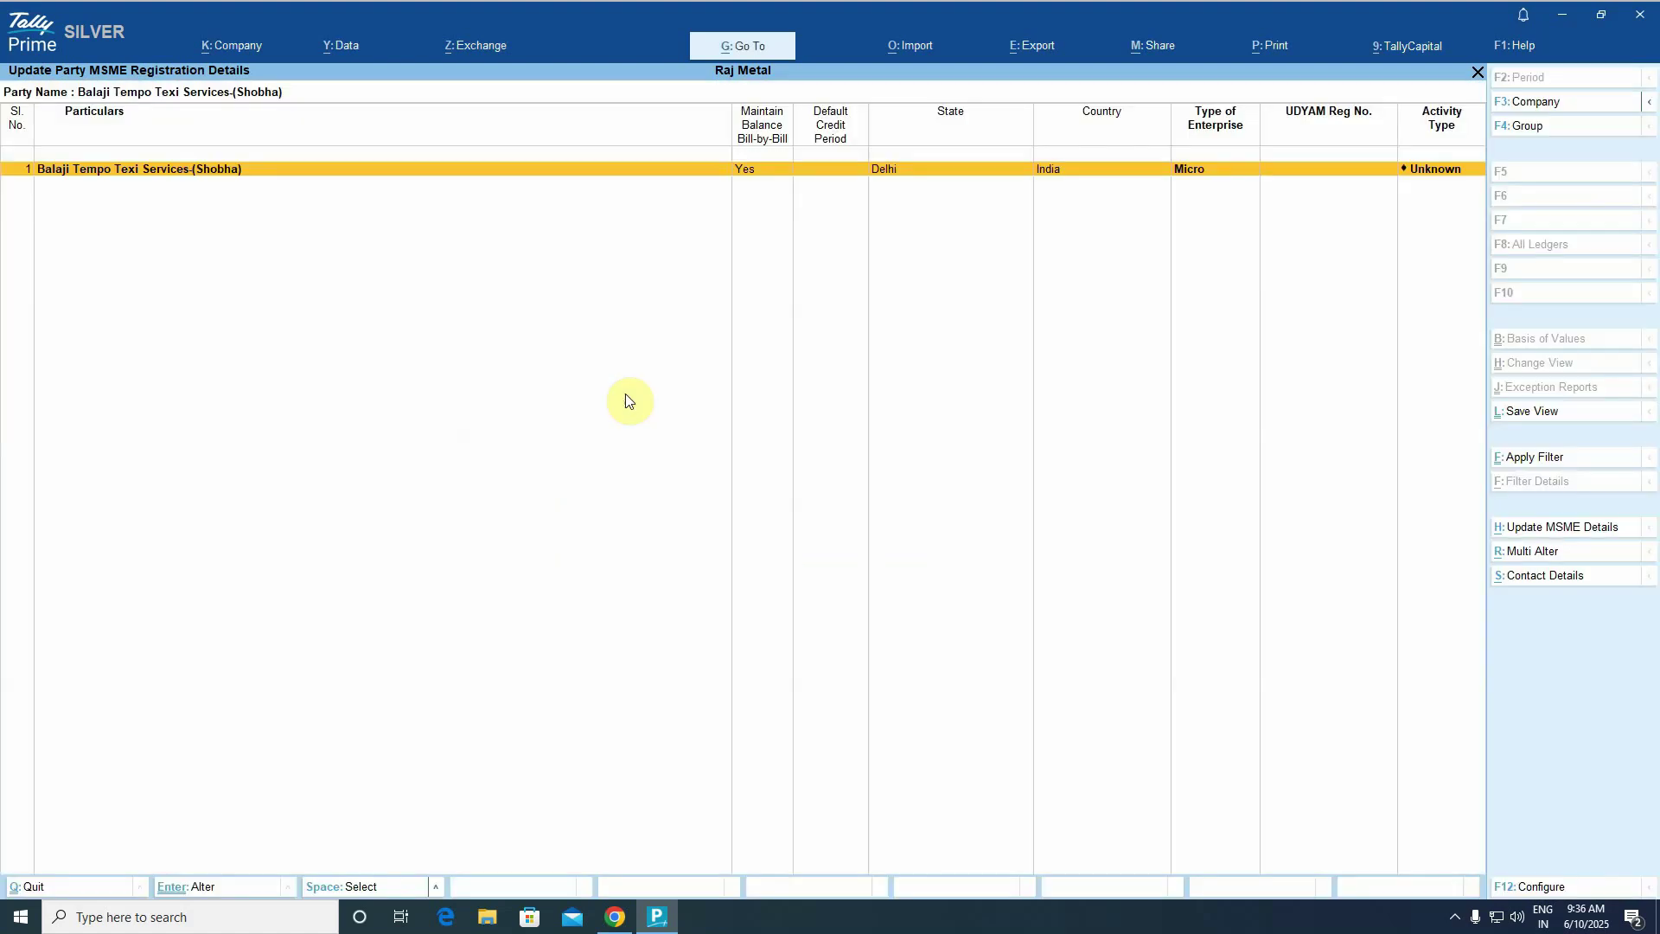
{"action": "key", "text": "Escape"}
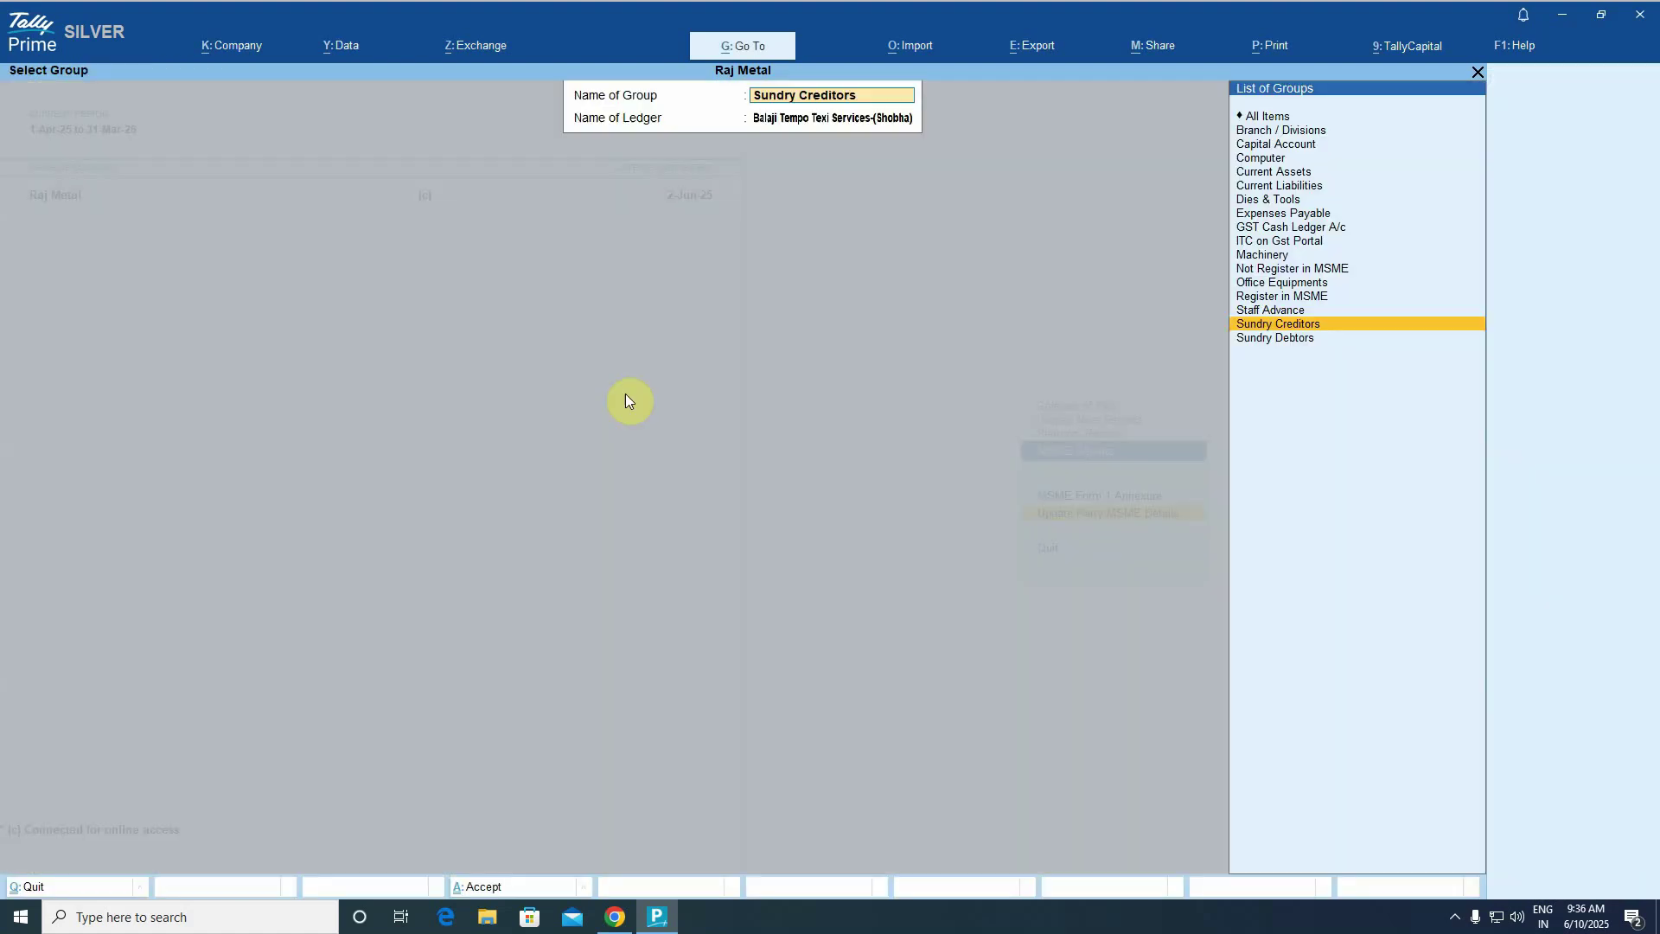
{"action": "key", "text": "Escape"}
Reopen MSME Form 1 Annexure and review ALLIED STRIPS INDIA's outstanding bills.
{"action": "key", "text": "Up"}
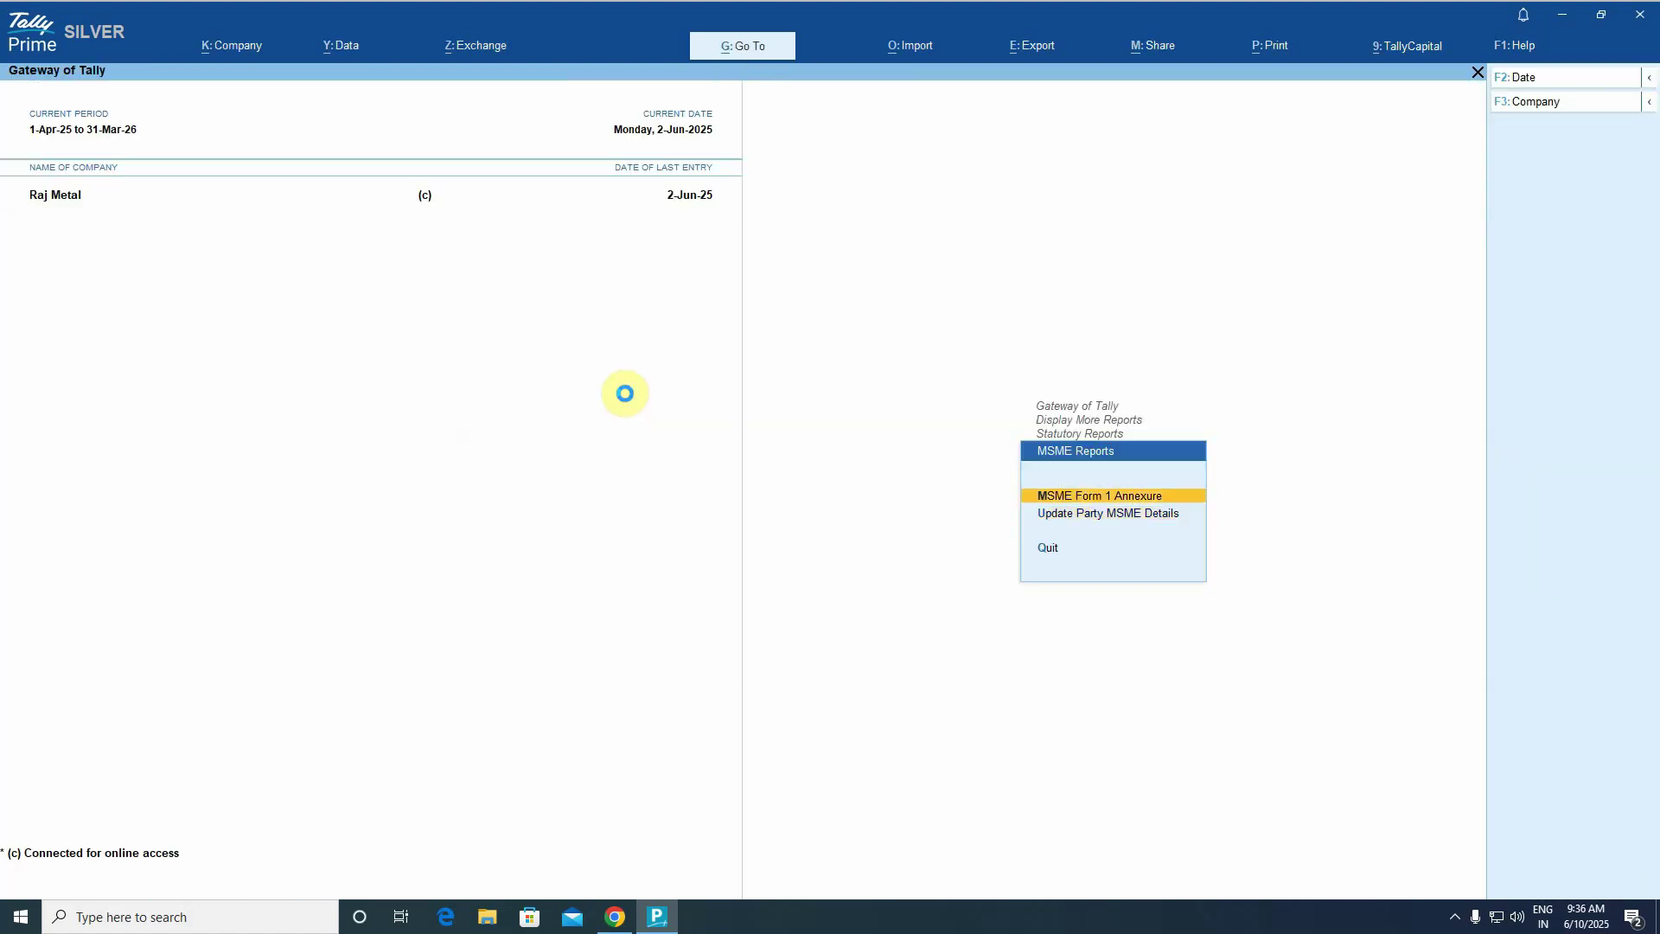
{"action": "key", "text": "Down"}
{"action": "key", "text": "Down"}
{"action": "key", "text": "Down"}
{"action": "key", "text": "Down"}
{"action": "key", "text": "Down"}
{"action": "key", "text": "Down"}
{"action": "key", "text": "Down"}
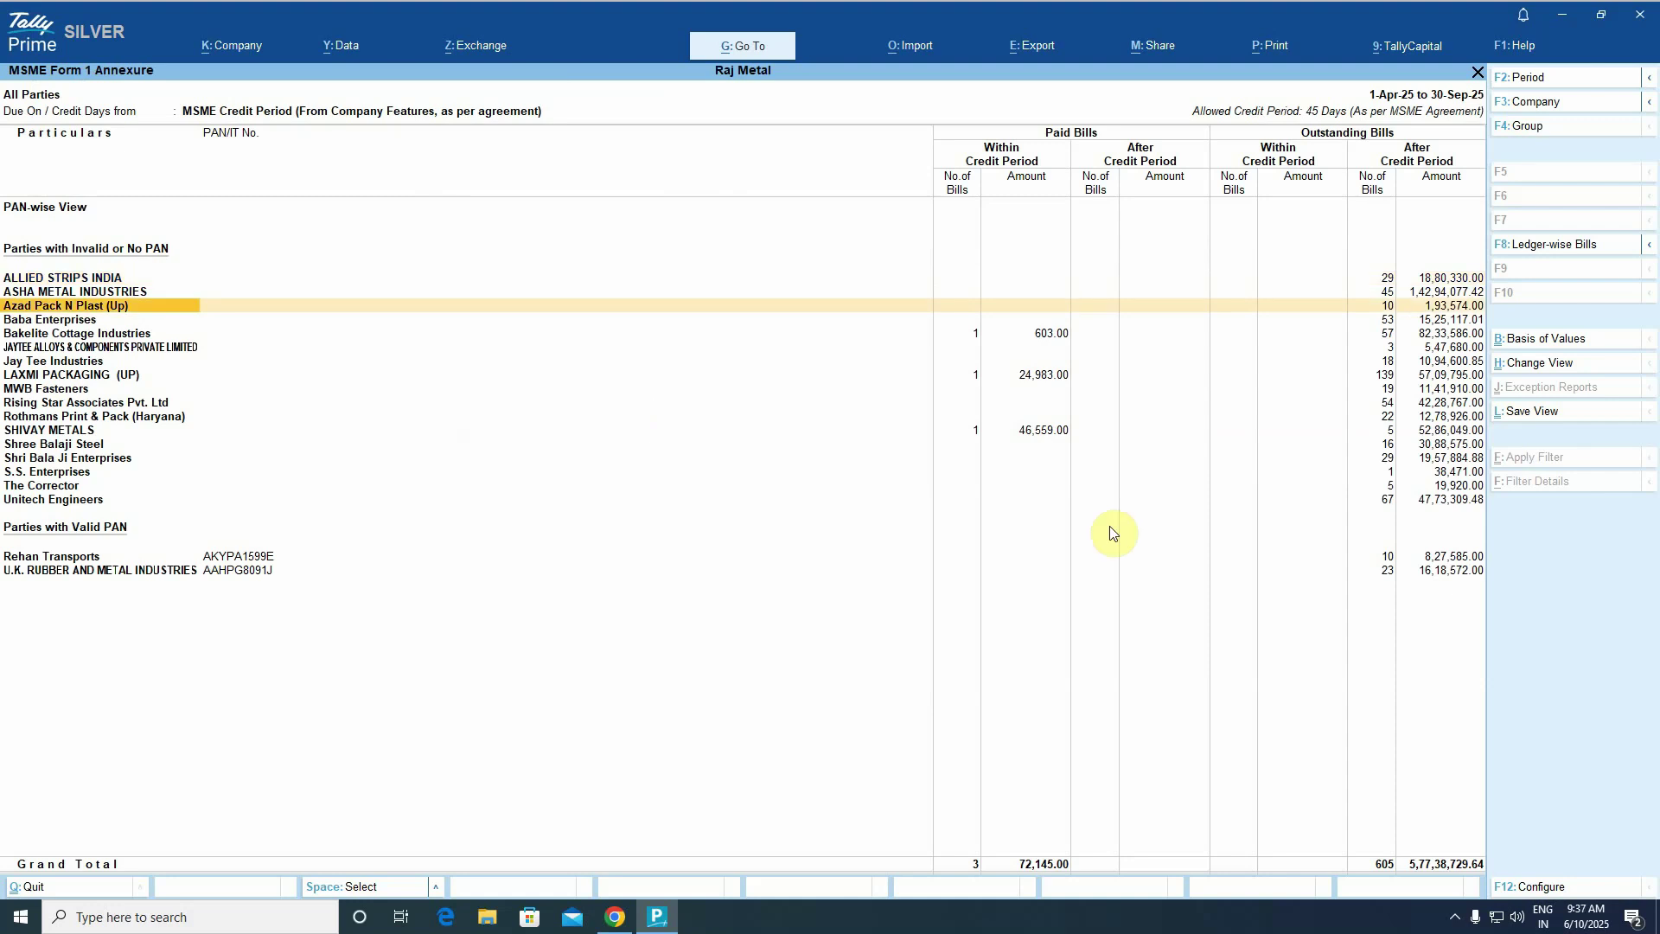
{"action": "key", "text": "Down"}
{"action": "key", "text": "Down"}
{"action": "key", "text": "Down"}
{"action": "key", "text": "Down"}
{"action": "key", "text": "Down"}
{"action": "key", "text": "Down"}
{"action": "key", "text": "Down"}
{"action": "key", "text": "Down"}
{"action": "key", "text": "Down"}
{"action": "key", "text": "Down"}
{"action": "key", "text": "Down"}
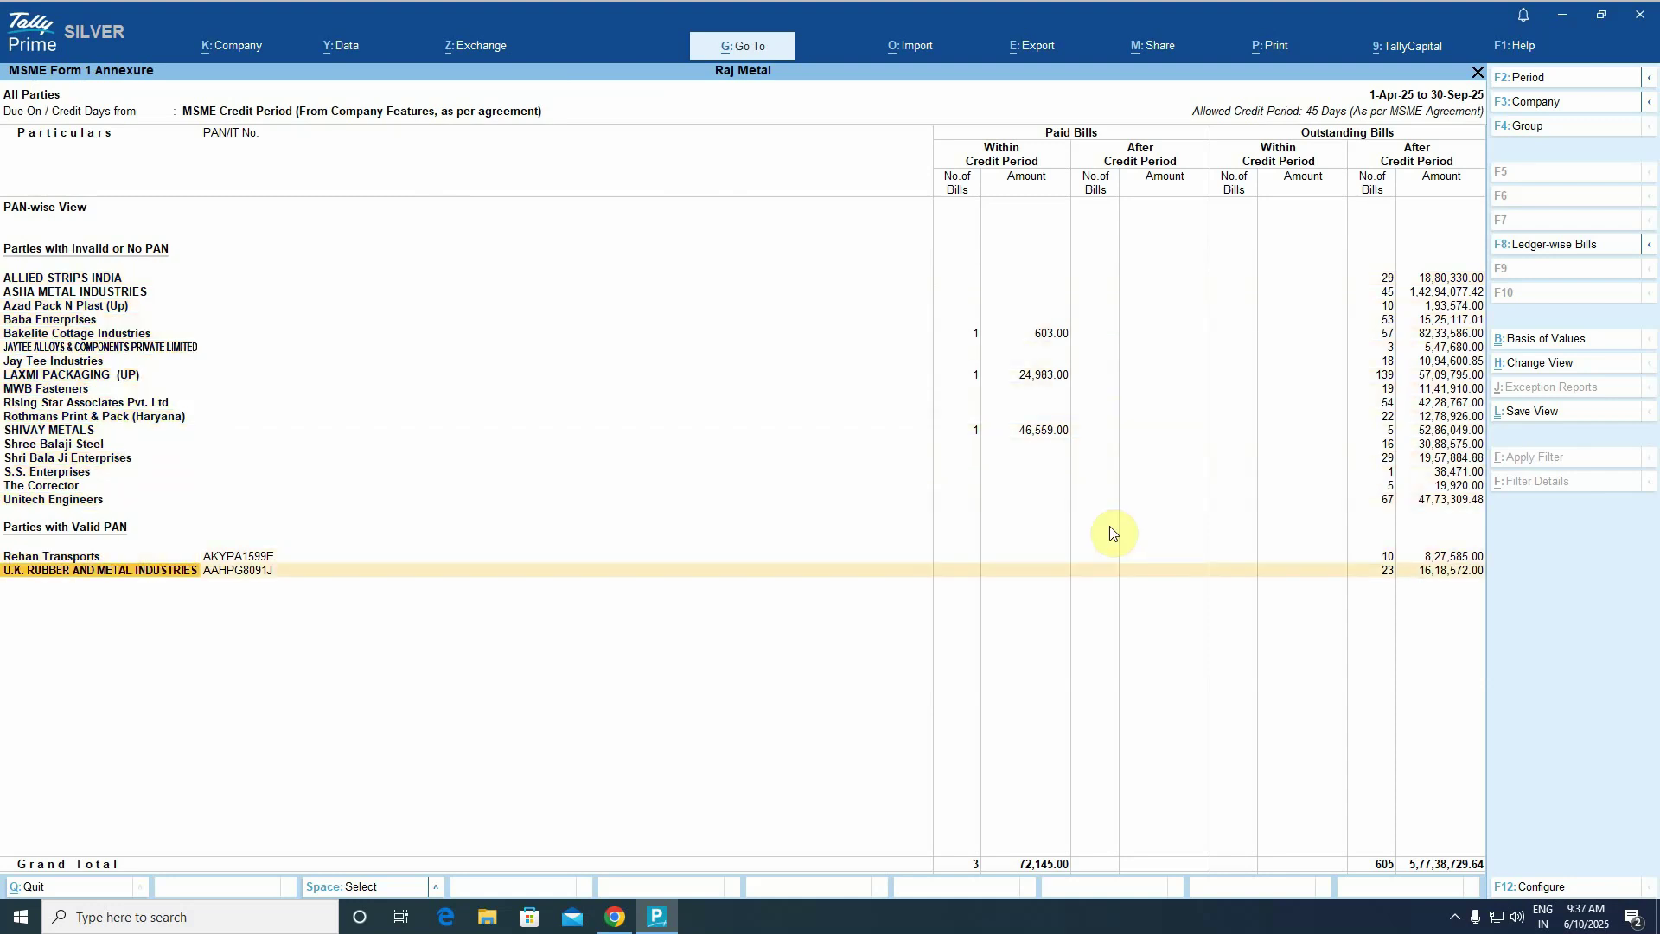
{"action": "key", "text": "Up"}
{"action": "key", "text": "Up"}
{"action": "key", "text": "Up"}
{"action": "key", "text": "Up"}
{"action": "key", "text": "Up"}
{"action": "key", "text": "Up"}
{"action": "key", "text": "Up"}
{"action": "key", "text": "Up"}
{"action": "key", "text": "Up"}
{"action": "key", "text": "Up"}
{"action": "key", "text": "Up"}
{"action": "key", "text": "Up"}
{"action": "key", "text": "Up"}
{"action": "key", "text": "Up"}
{"action": "key", "text": "Up"}
{"action": "key", "text": "Up"}
{"action": "key", "text": "Up"}
{"action": "key", "text": "Up"}
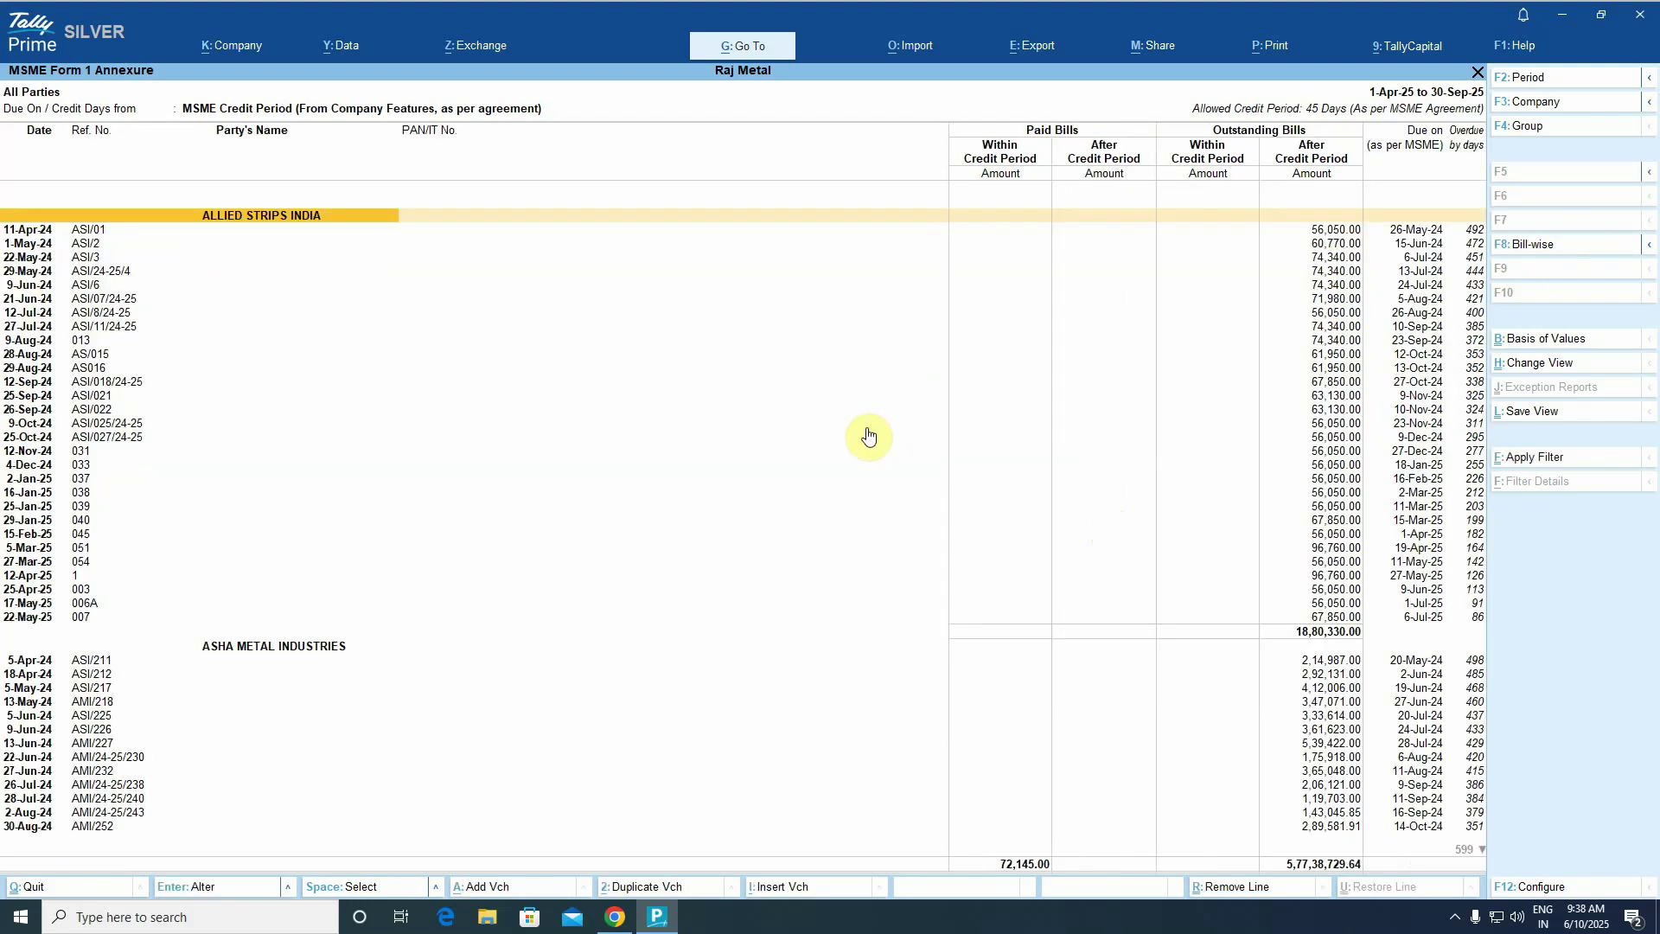
{"action": "key", "text": "Down"}
{"action": "key", "text": "Down"}
{"action": "key", "text": "Down"}
{"action": "key", "text": "Down"}
{"action": "key", "text": "Down"}
{"action": "key", "text": "Down"}
{"action": "key", "text": "Down"}
{"action": "key", "text": "Down"}
{"action": "key", "text": "Down"}
{"action": "key", "text": "Down"}
{"action": "key", "text": "Down"}
{"action": "key", "text": "Down"}
{"action": "key", "text": "Down"}
{"action": "key", "text": "Down"}
{"action": "key", "text": "Down"}
{"action": "key", "text": "Down"}
{"action": "key", "text": "Down"}
{"action": "key", "text": "Down"}
{"action": "key", "text": "Down"}
{"action": "key", "text": "Down"}
{"action": "key", "text": "Down"}
{"action": "key", "text": "Down"}
{"action": "key", "text": "Down"}
{"action": "key", "text": "Down"}
{"action": "key", "text": "Down"}
{"action": "key", "text": "Down"}
{"action": "key", "text": "Down"}
{"action": "key", "text": "Down"}
{"action": "key", "text": "Down"}
{"action": "key", "text": "Down"}
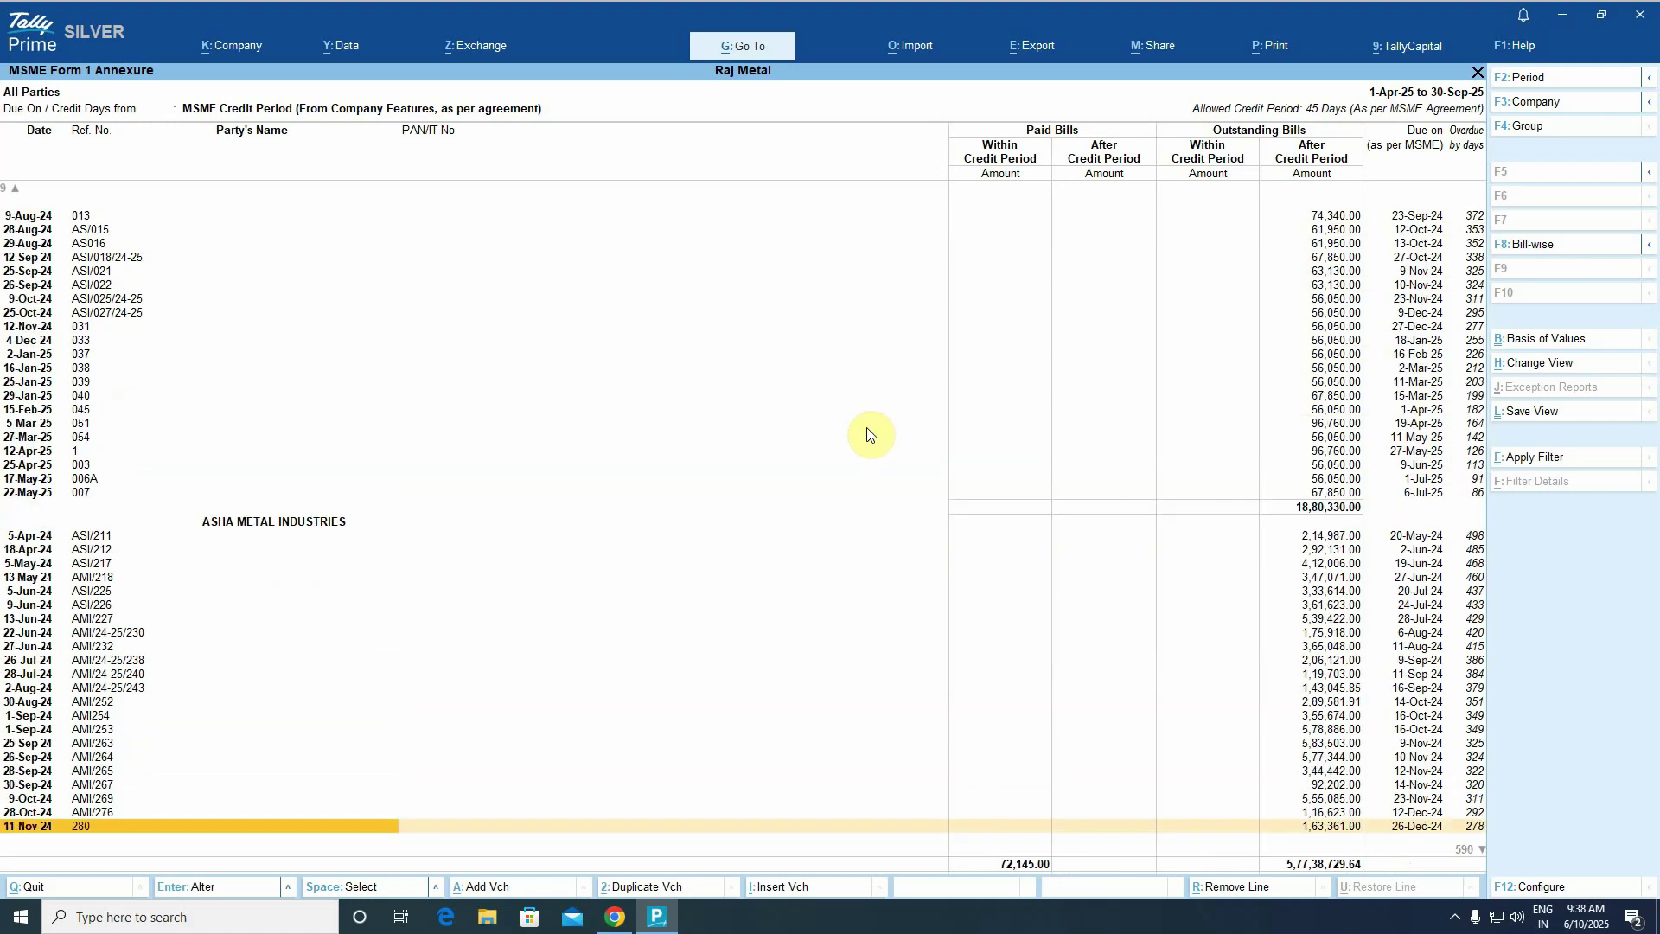
{"action": "key", "text": "Down"}
{"action": "key", "text": "Down"}
{"action": "key", "text": "Down"}
{"action": "key", "text": "Down"}
{"action": "key", "text": "Down"}
{"action": "key", "text": "Down"}
{"action": "key", "text": "Down"}
{"action": "key", "text": "Down"}
{"action": "key", "text": "Down"}
{"action": "key", "text": "Down"}
{"action": "key", "text": "Down"}
{"action": "key", "text": "Down"}
{"action": "key", "text": "Down"}
{"action": "key", "text": "Down"}
{"action": "key", "text": "Down"}
{"action": "key", "text": "Down"}
{"action": "key", "text": "Down"}
{"action": "key", "text": "Down"}
{"action": "key", "text": "Down"}
{"action": "key", "text": "Down"}
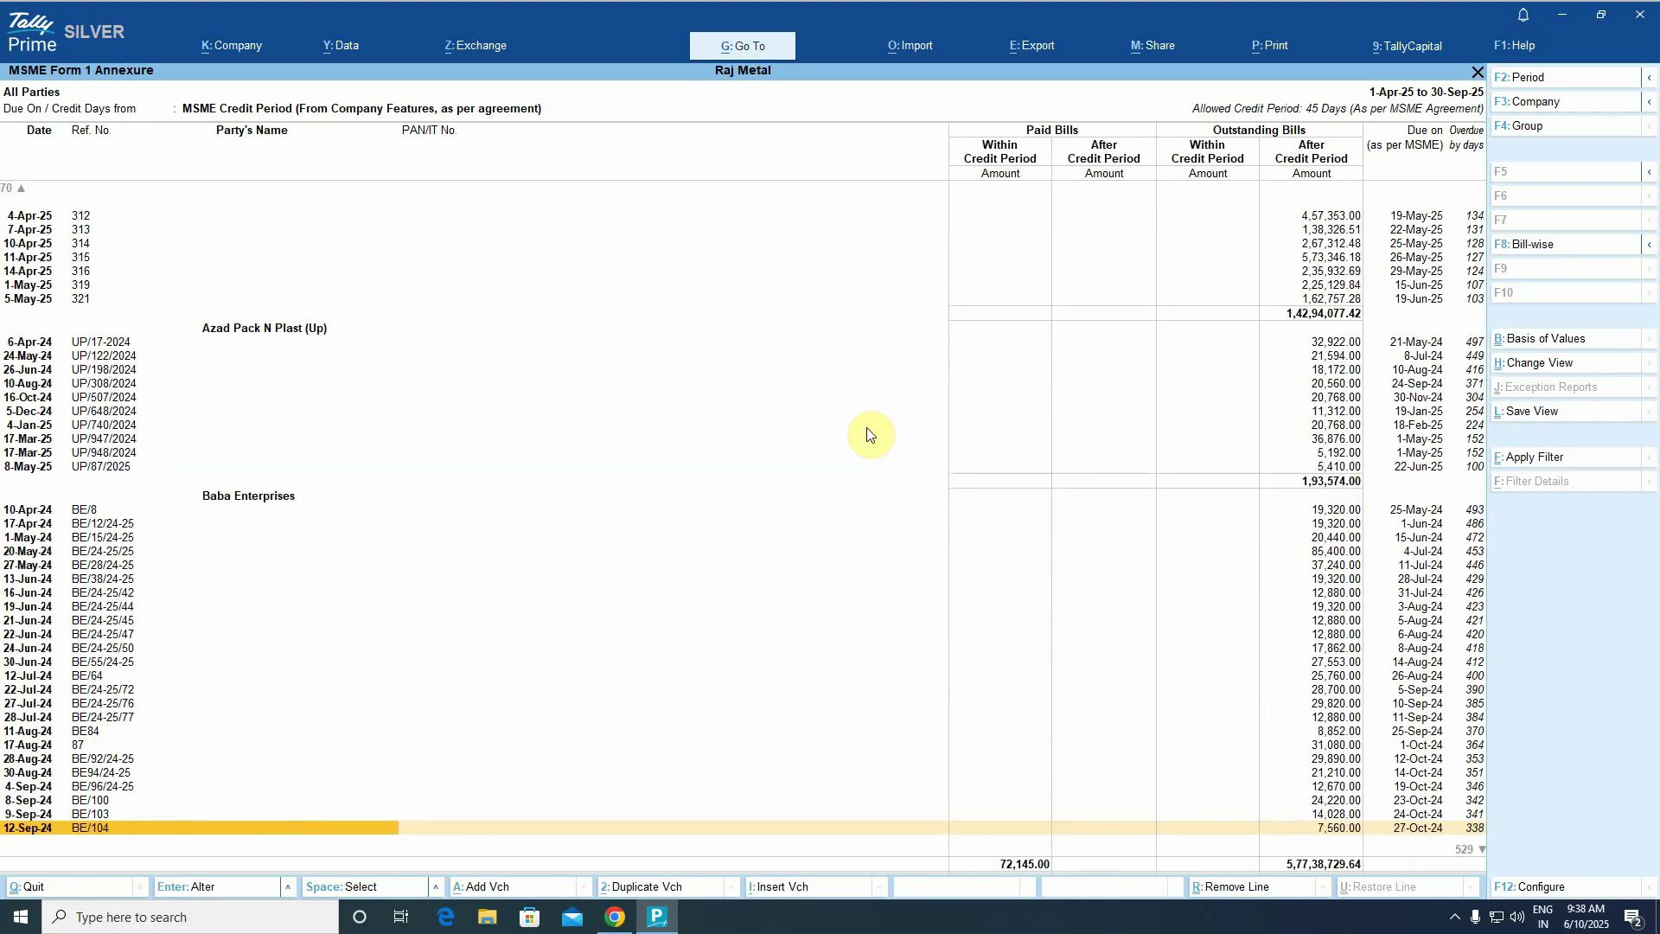
{"action": "key", "text": "Escape"}
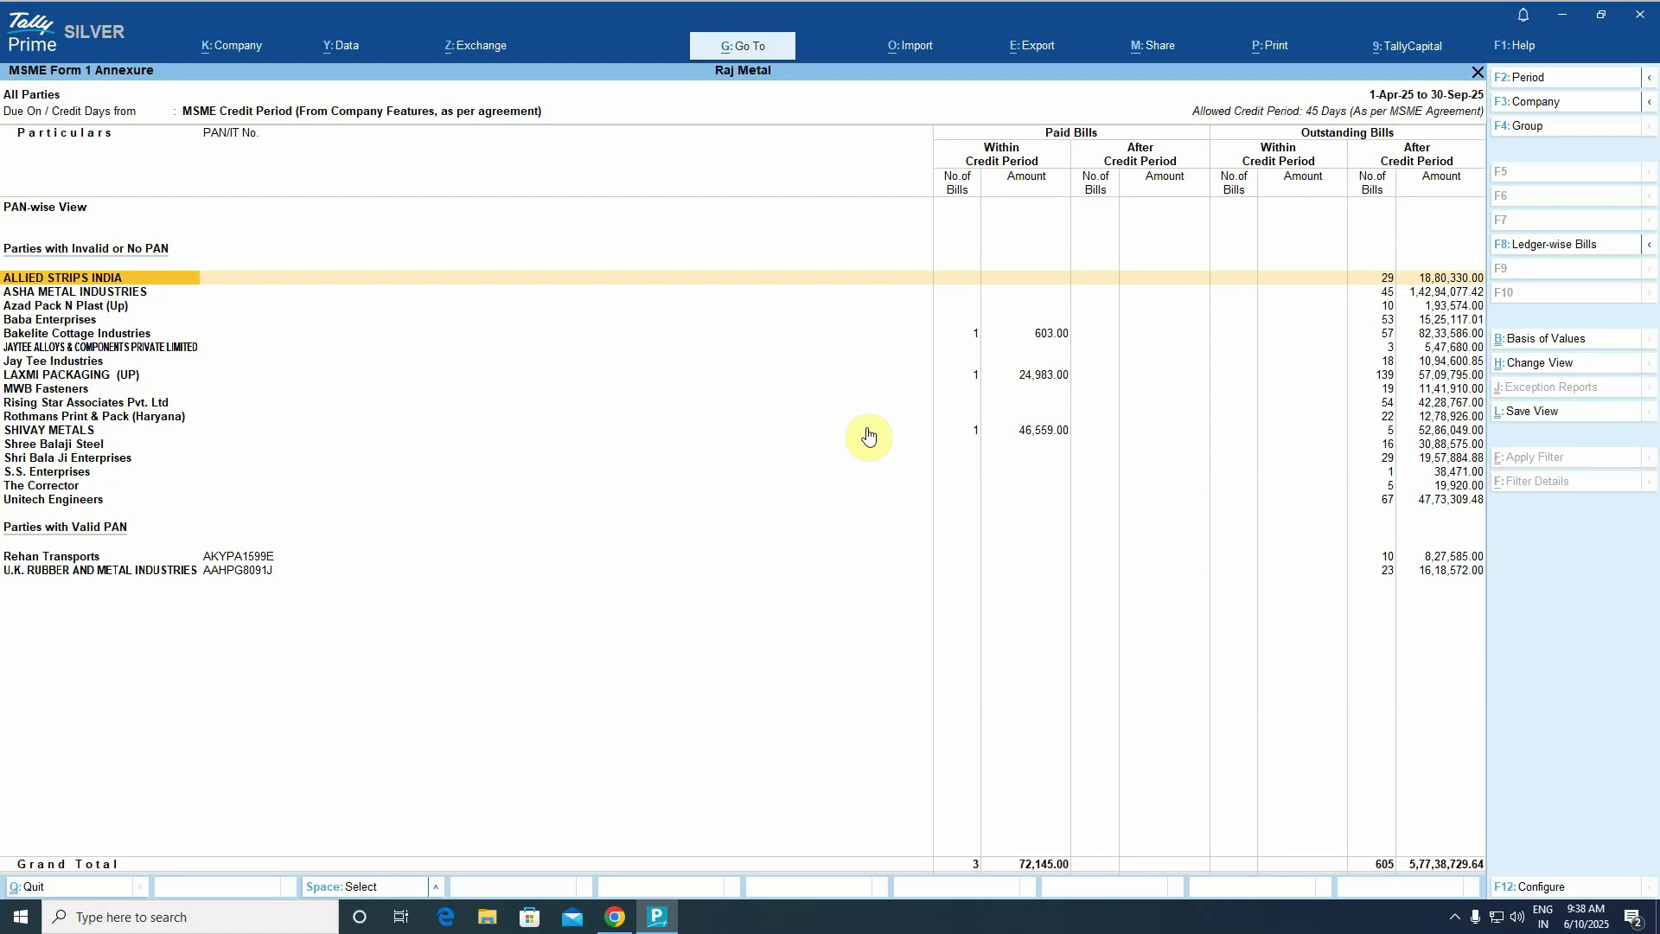
Export the MSME Form 1 Annexure to the Excel template past the PAN warning, then close the report.
{"action": "key", "text": "alt+e"}
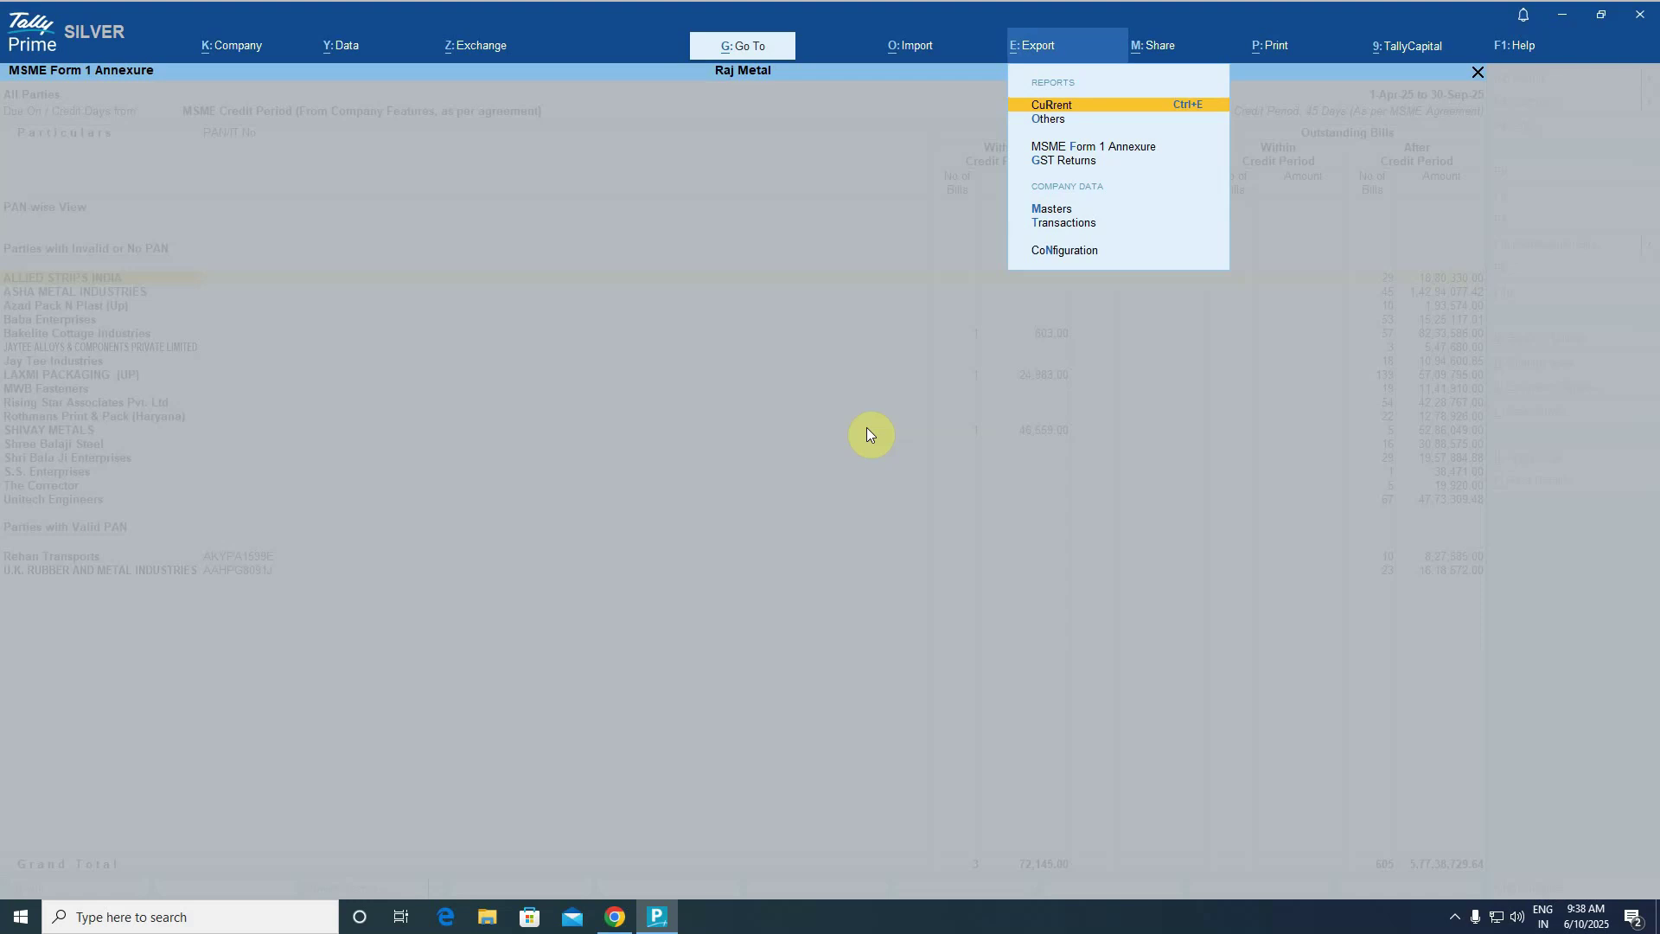
{"action": "key", "text": "Down"}
{"action": "key", "text": "Down"}
{"action": "key", "text": "Down"}
{"action": "key", "text": "Up"}
{"action": "key", "text": "Return"}
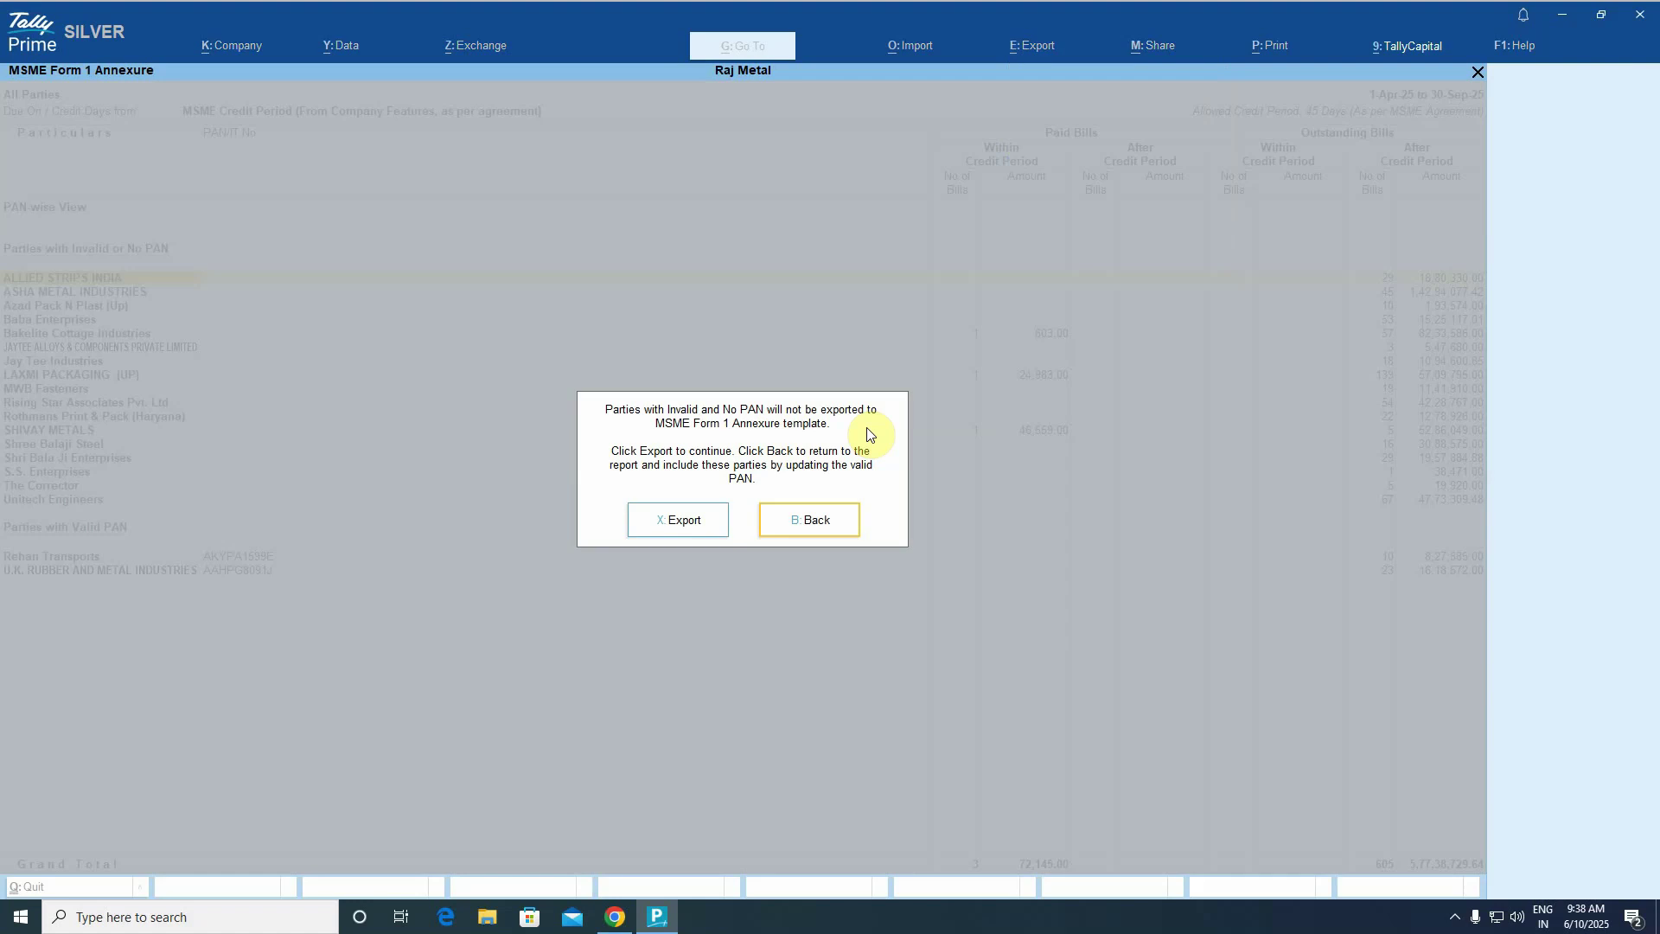
{"action": "key", "text": "x"}
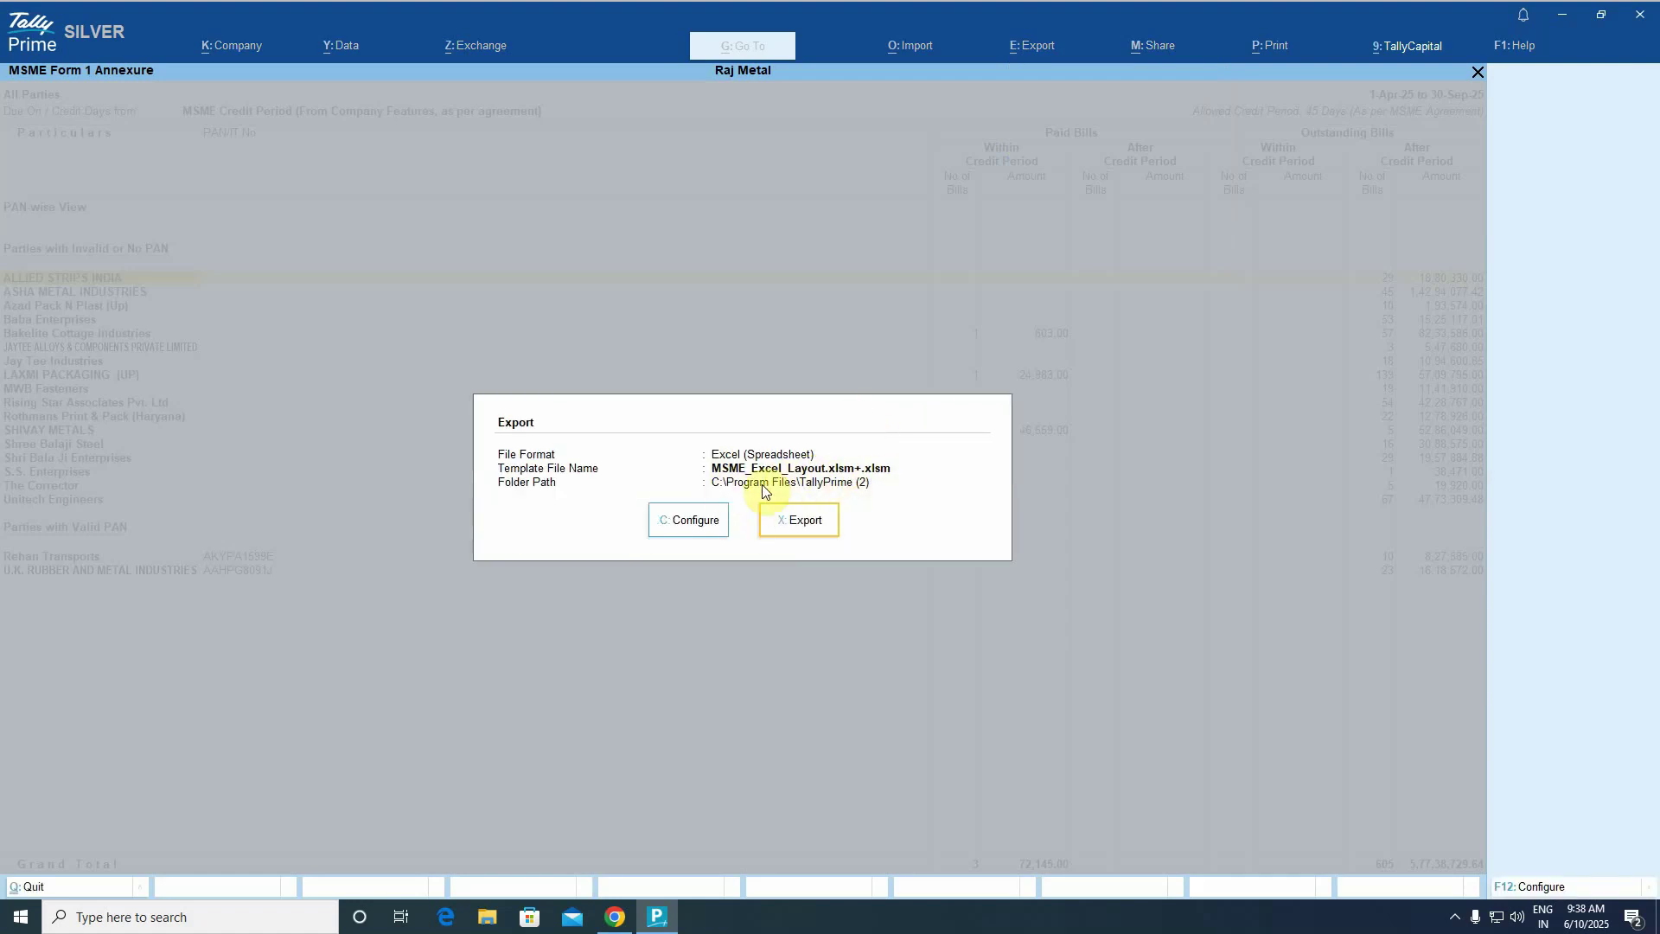
{"action": "left_click", "coordinate": [698, 519]}
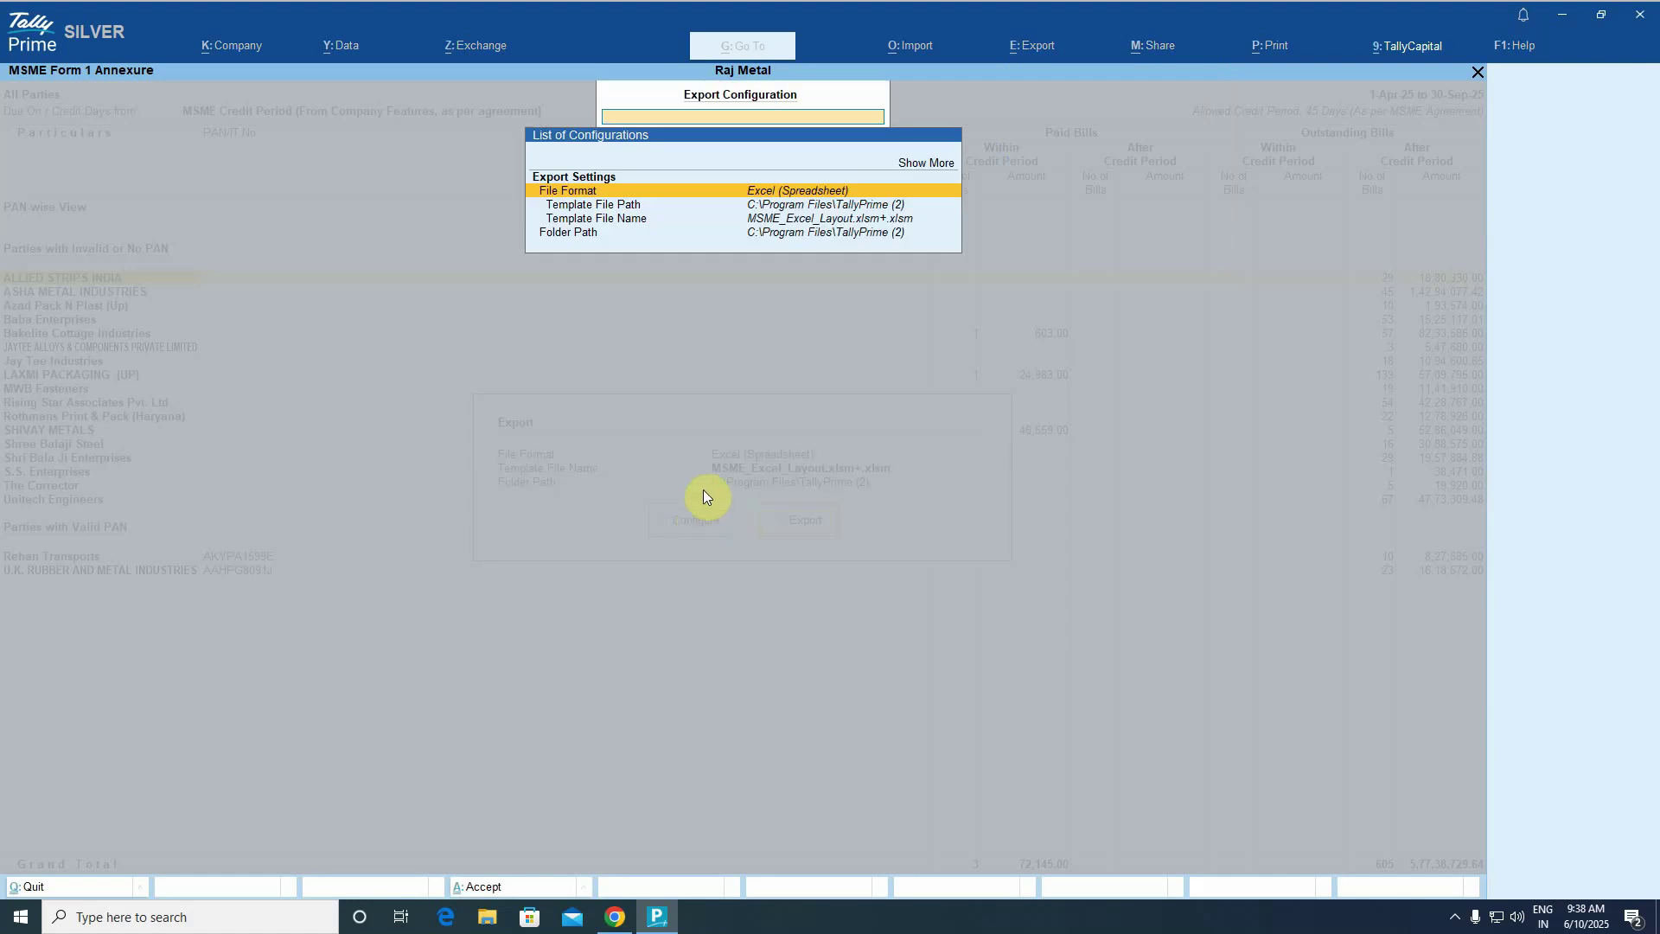
{"action": "key", "text": "Escape"}
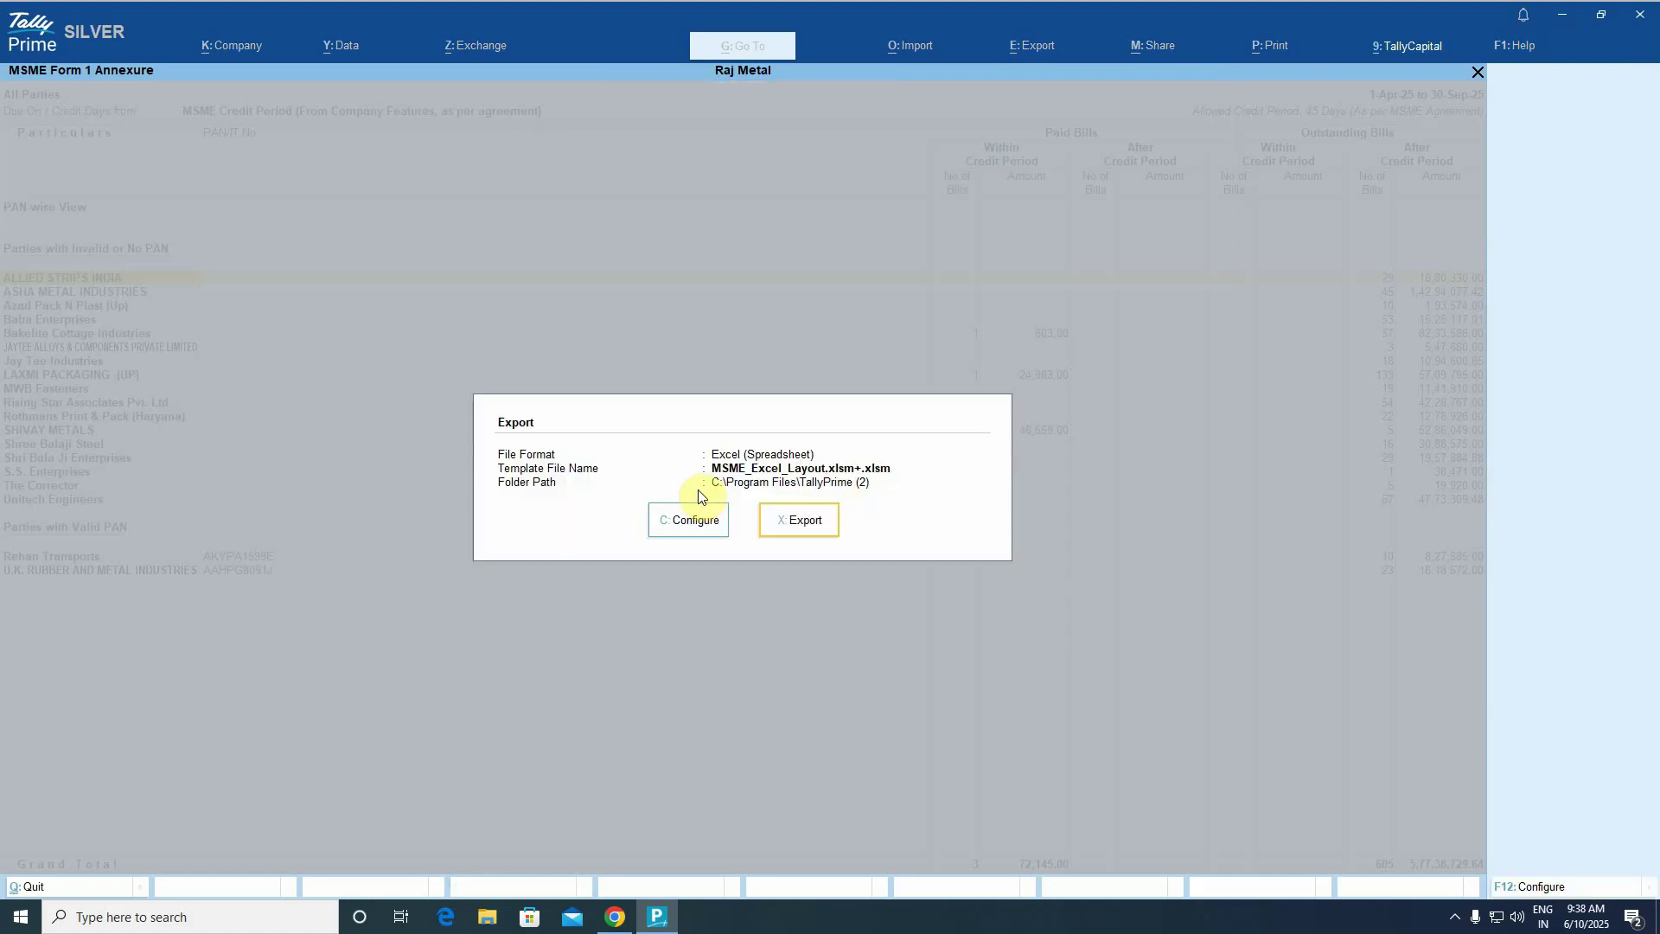
{"action": "key", "text": "Escape"}
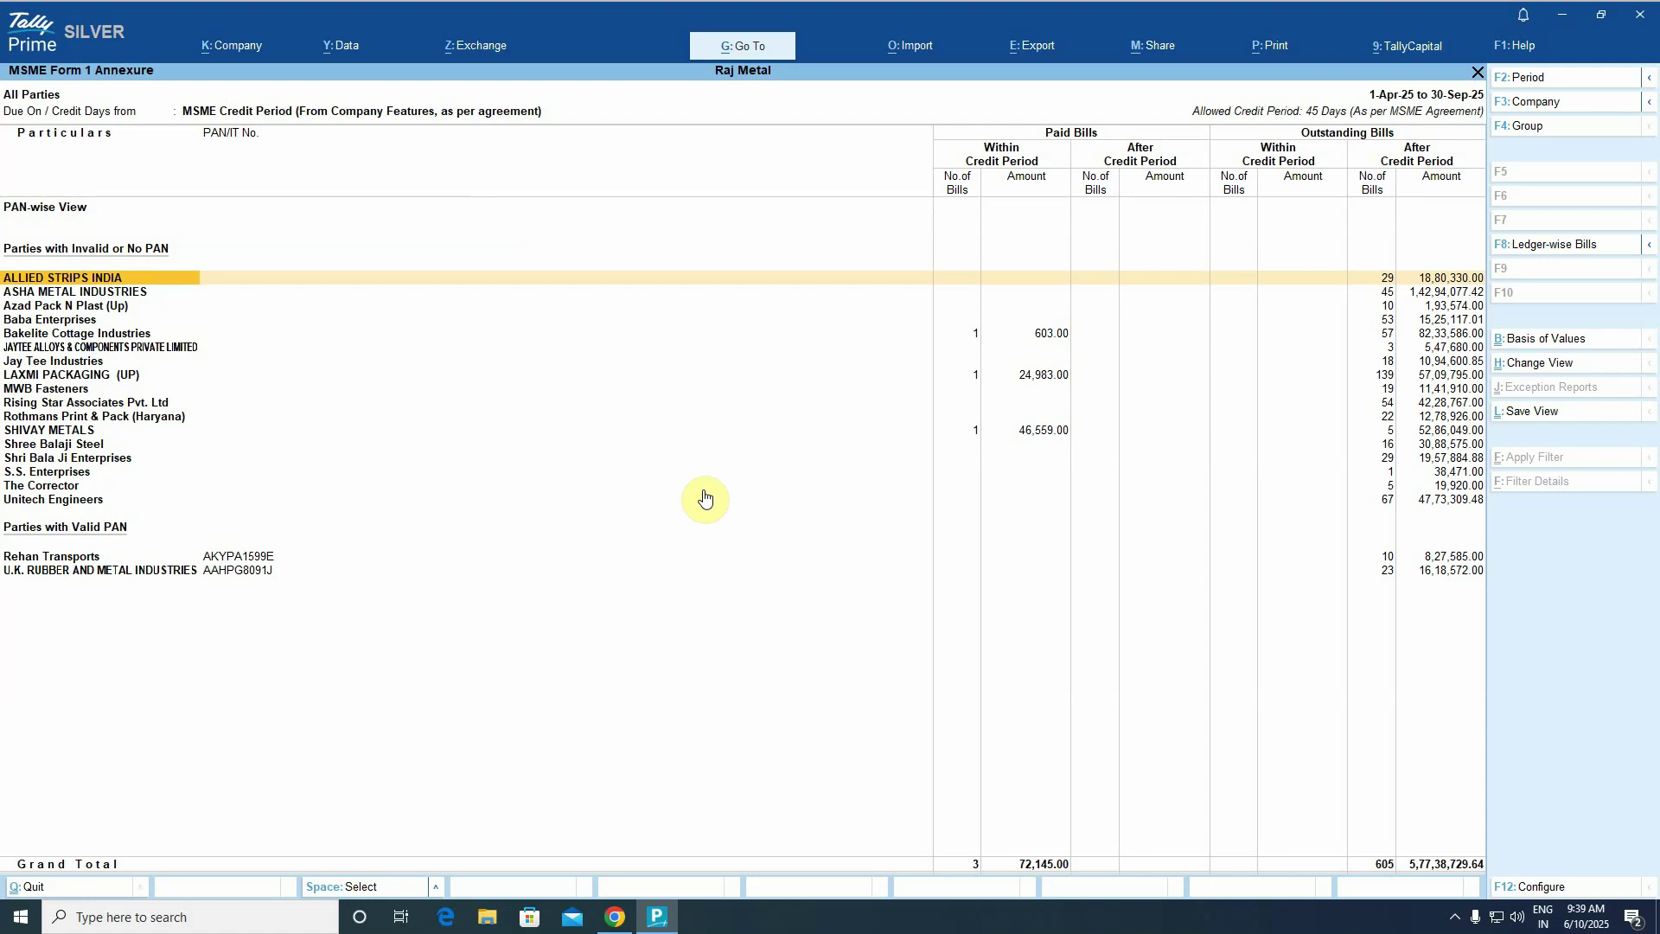
{"action": "key", "text": "Escape"}
{"action": "key", "text": "Escape"}
{"action": "key", "text": "Escape"}
{"action": "key", "text": "Escape"}
{"action": "key", "text": "Escape"}
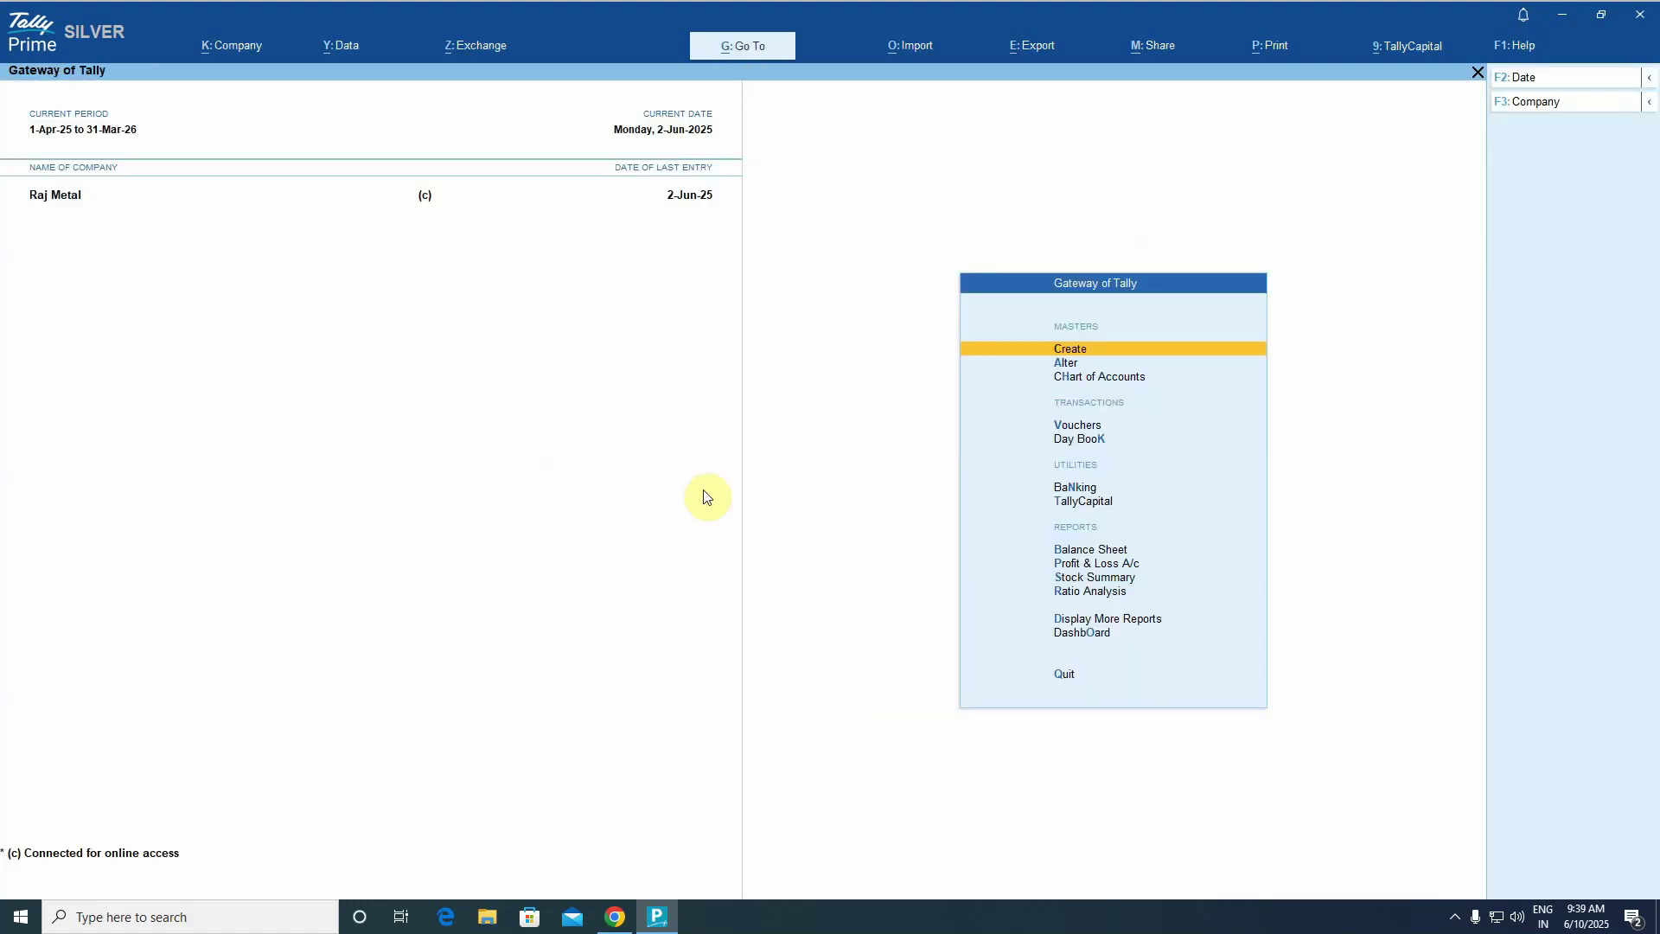